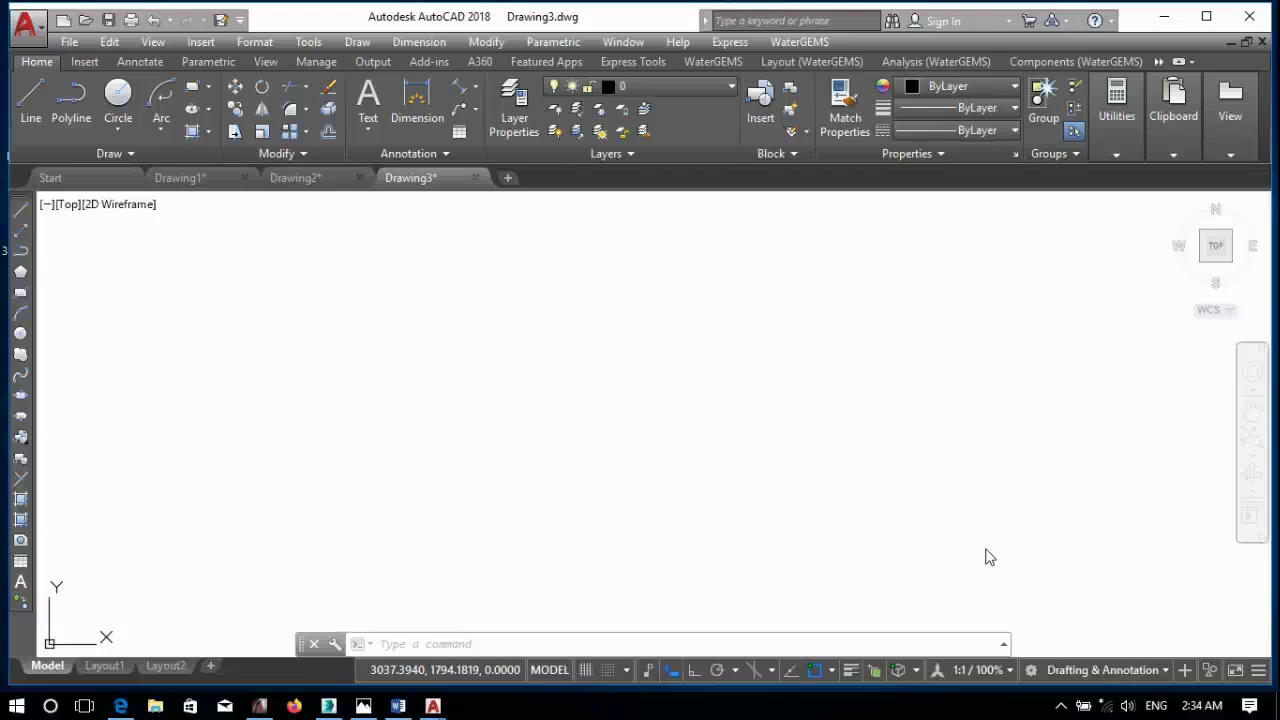
- Switch on the grid display in the empty Drawing3 model space
{"action": "left_click", "coordinate": [757, 452]}
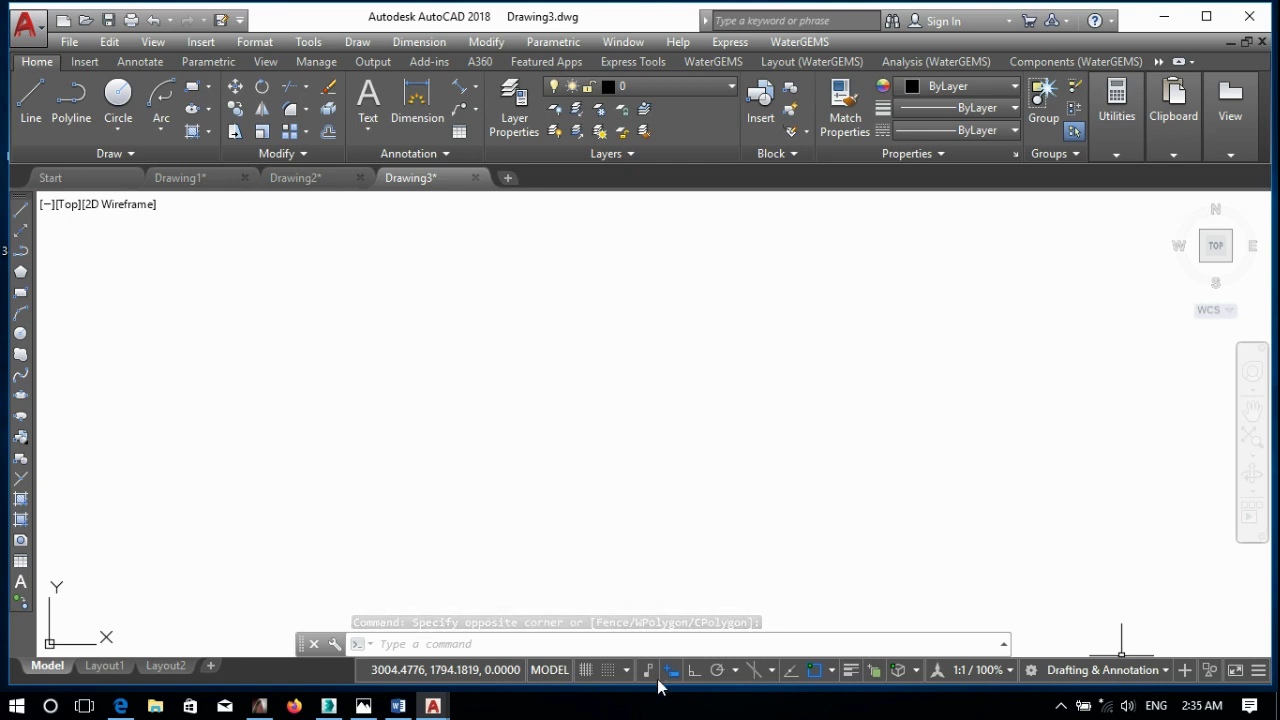
{"action": "left_click", "coordinate": [690, 376]}
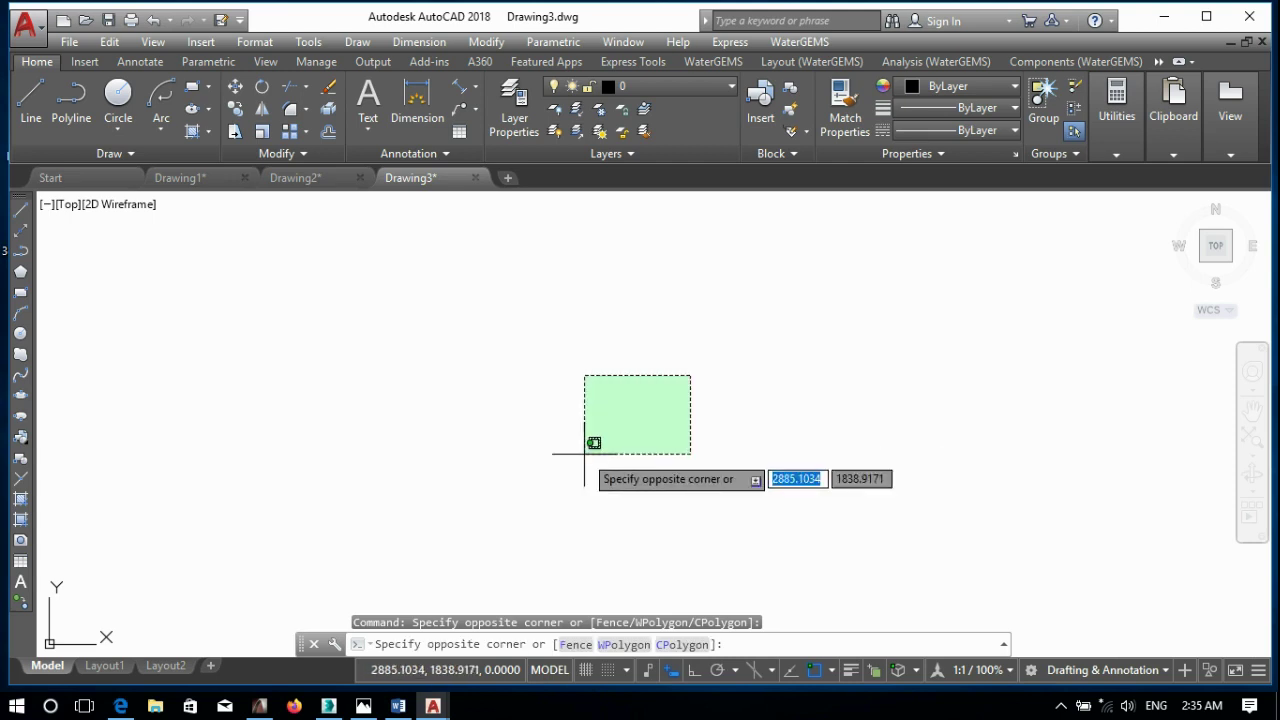
{"action": "left_click", "coordinate": [585, 454]}
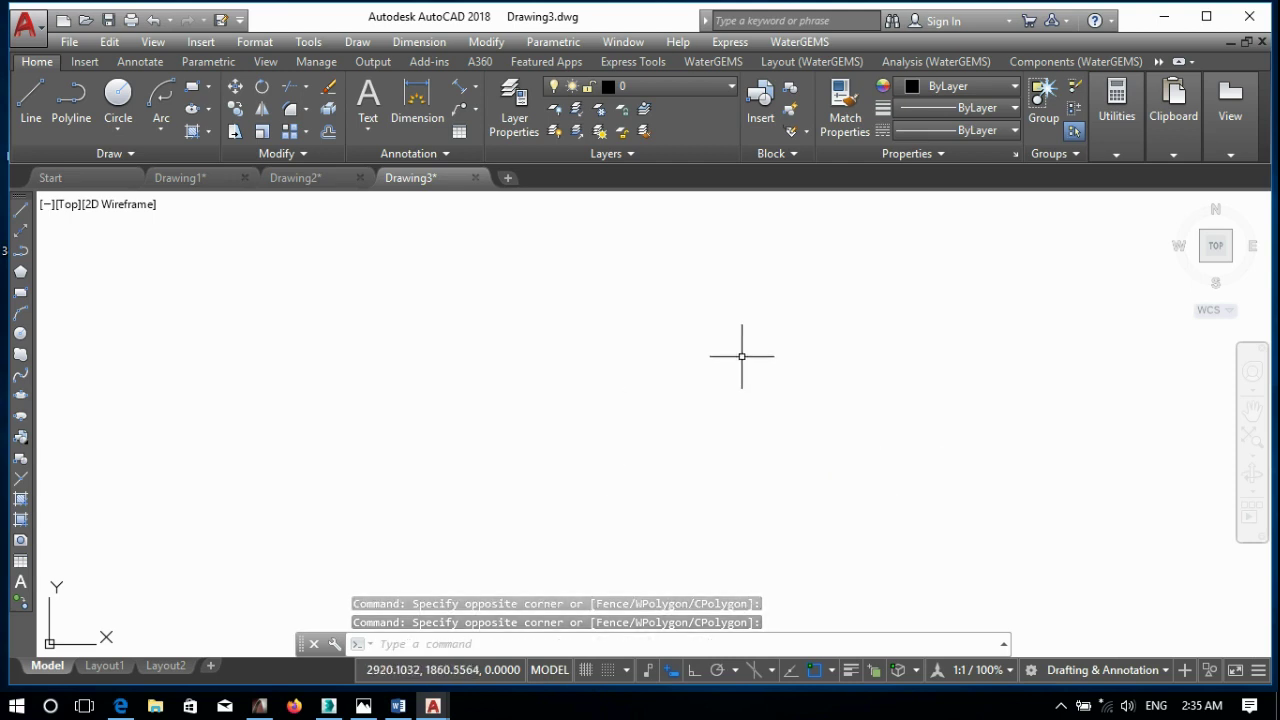
{"action": "left_click", "coordinate": [585, 669]}
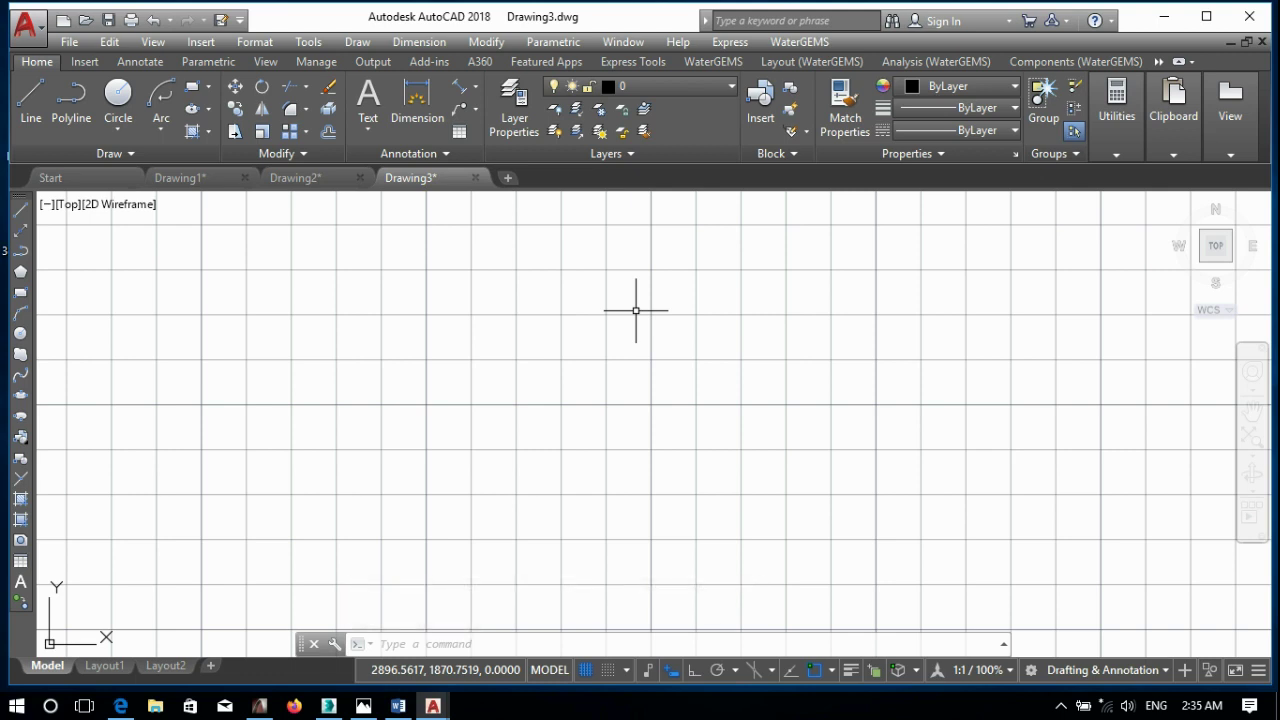
- Toggle the grid off and back on, then turn on Snap Mode
{"action": "scroll", "coordinate": [553, 400], "scroll_direction": "up", "scroll_amount": 2}
{"action": "scroll", "coordinate": [535, 455], "scroll_direction": "up", "scroll_amount": 2}
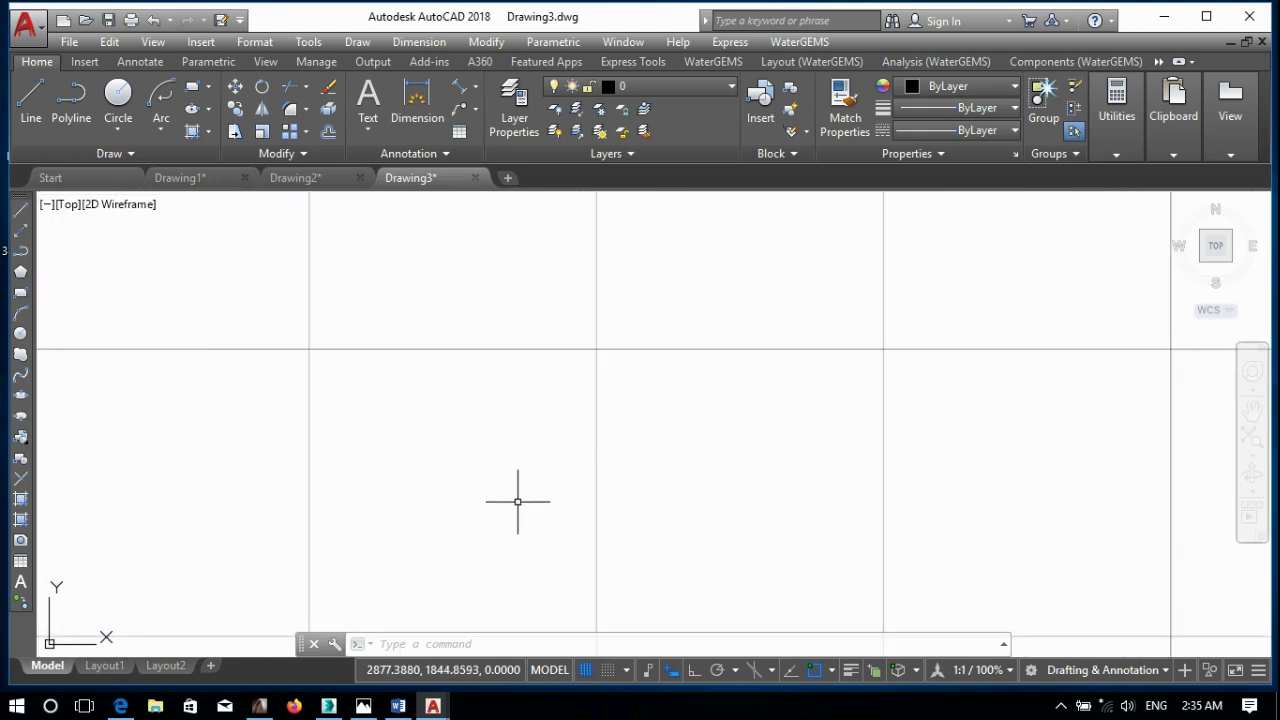
{"action": "scroll", "coordinate": [491, 530], "scroll_direction": "down", "scroll_amount": 1}
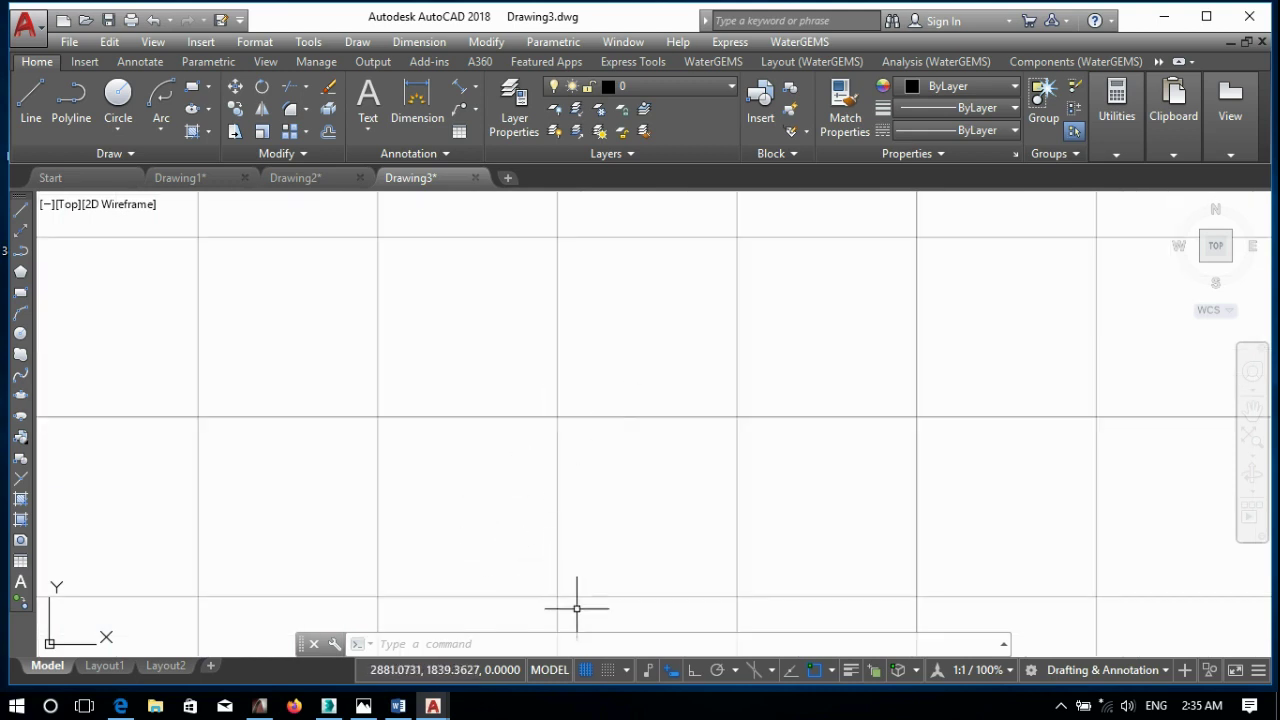
{"action": "scroll", "coordinate": [640, 423], "scroll_direction": "down", "scroll_amount": 1}
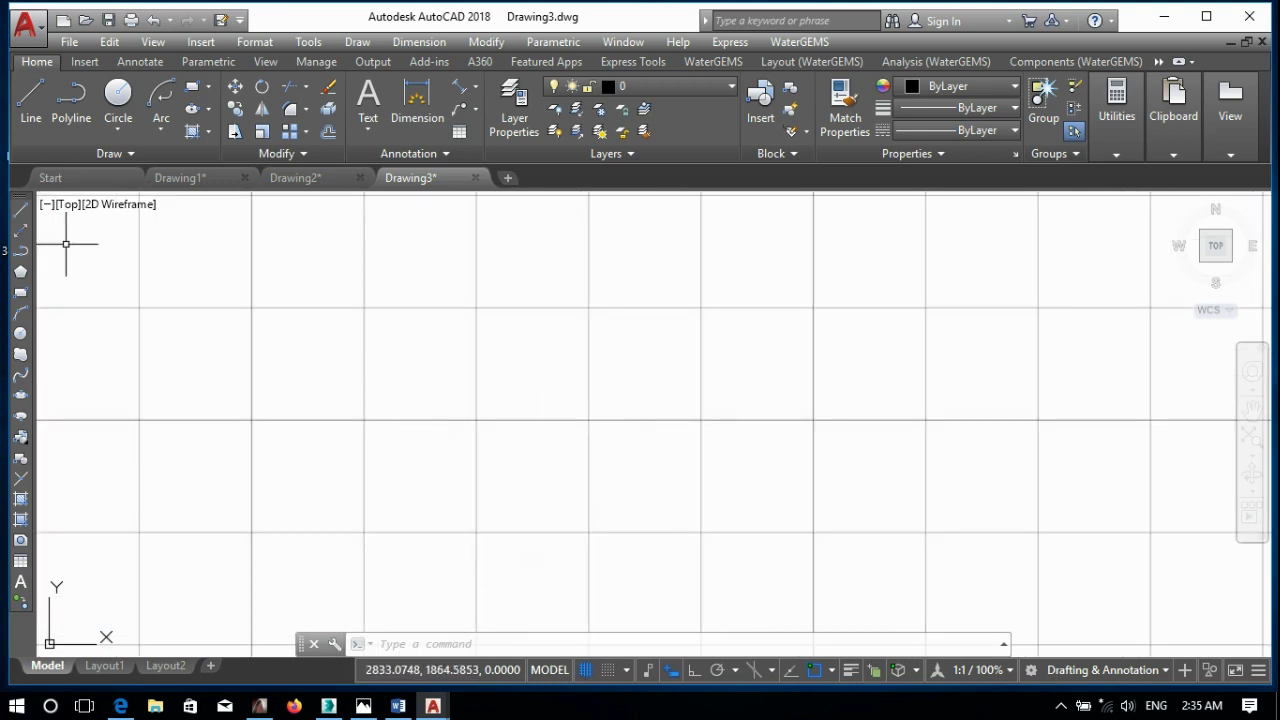
{"action": "left_click", "coordinate": [1061, 706]}
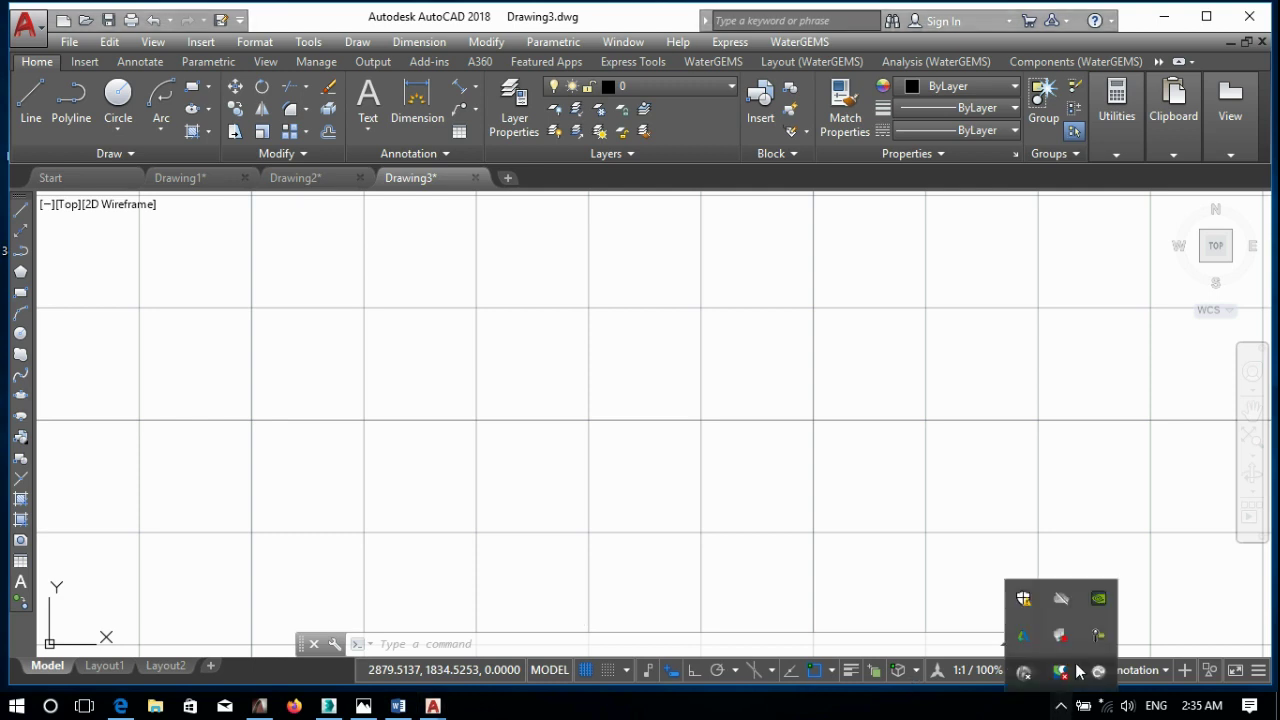
{"action": "left_click", "coordinate": [1098, 640]}
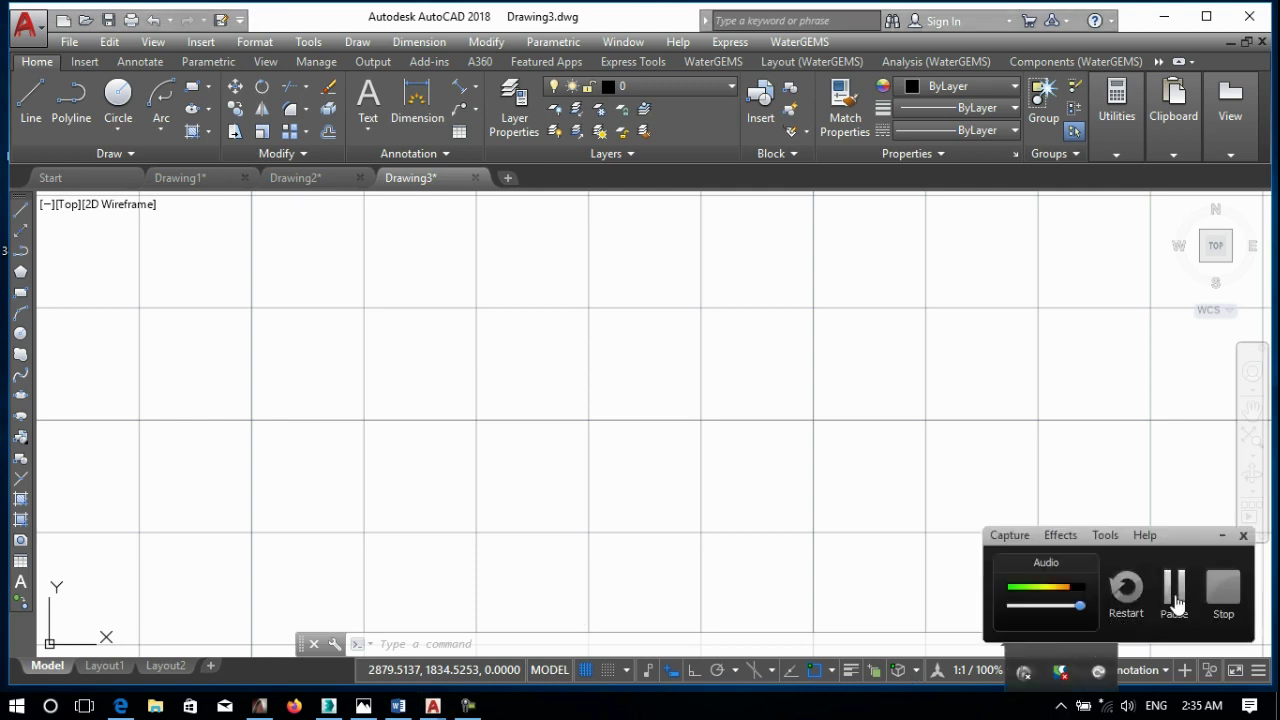
{"action": "left_click", "coordinate": [1171, 586]}
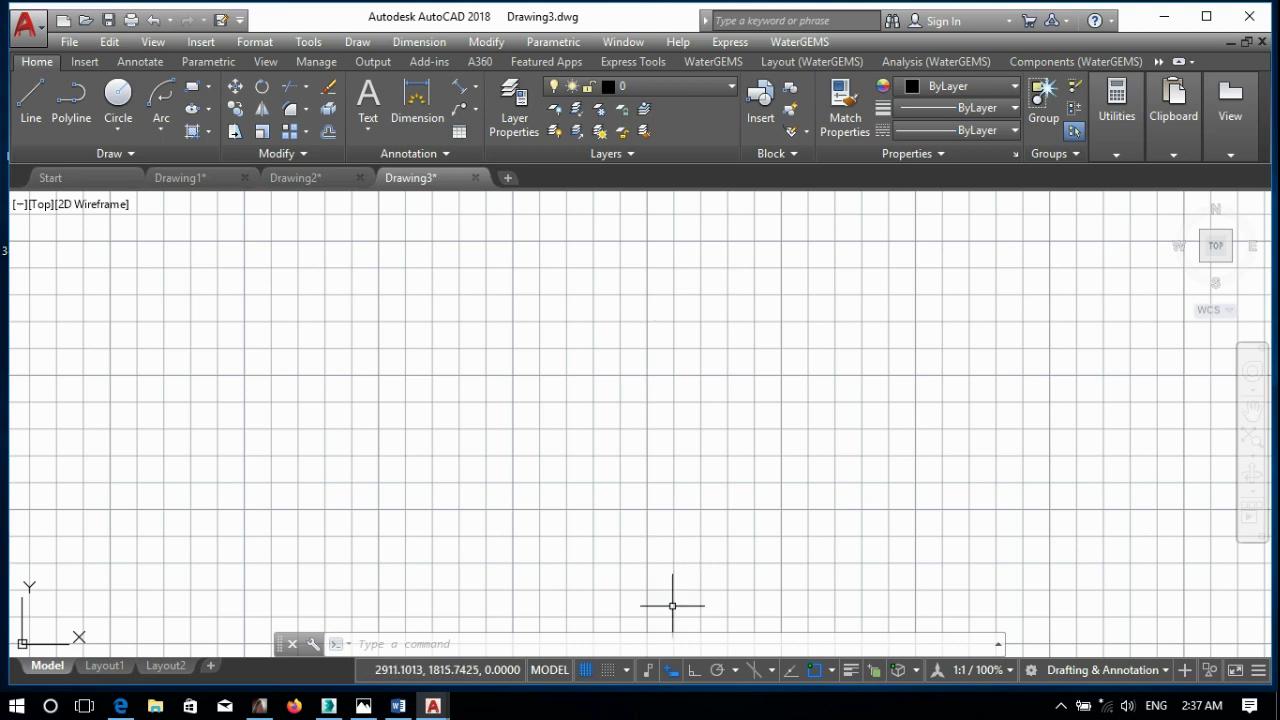
{"action": "left_click", "coordinate": [588, 669]}
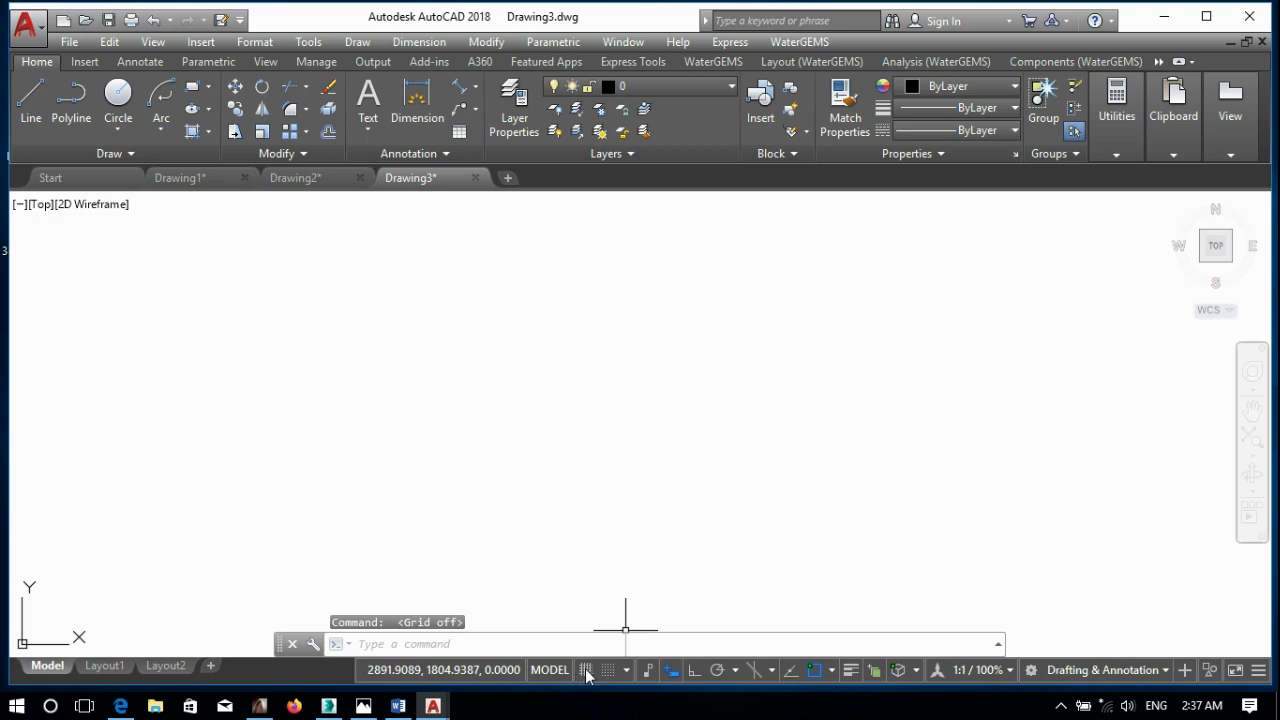
{"action": "left_click", "coordinate": [586, 669]}
{"action": "left_click", "coordinate": [608, 669]}
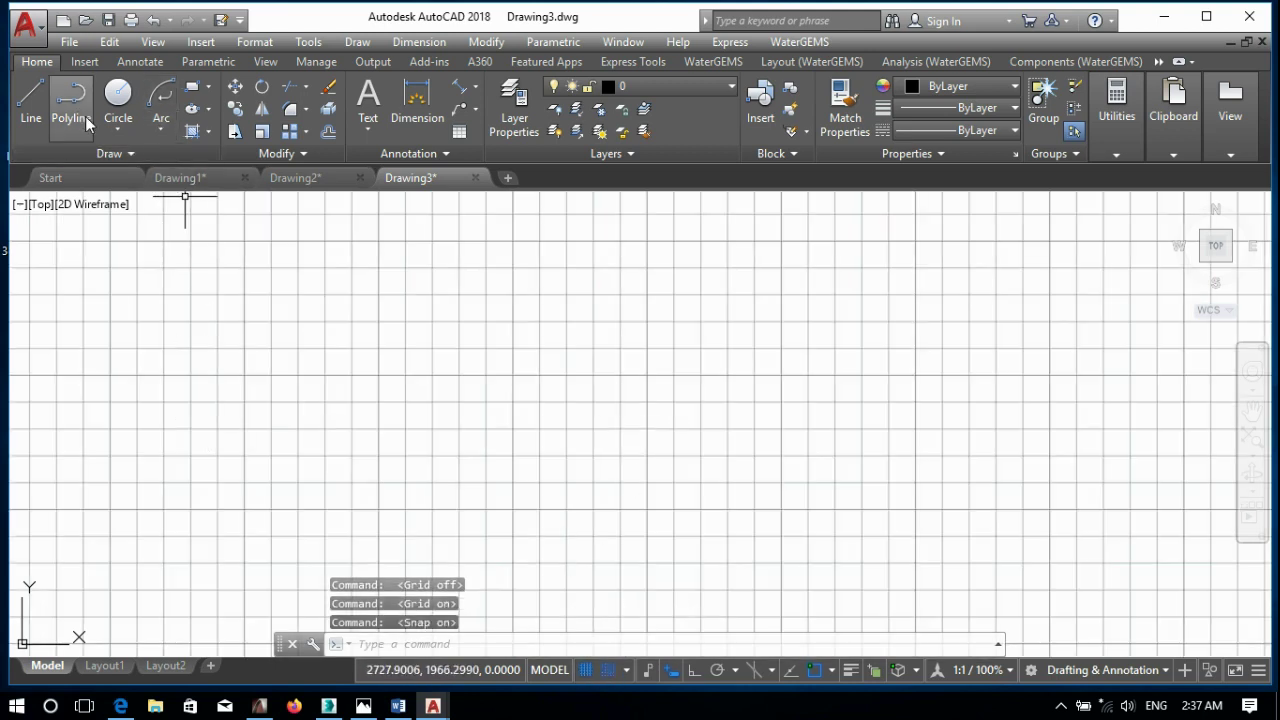
- Draw a horizontal line from 2850,1850 to 2890,1850 and select it
{"action": "left_click", "coordinate": [31, 100]}
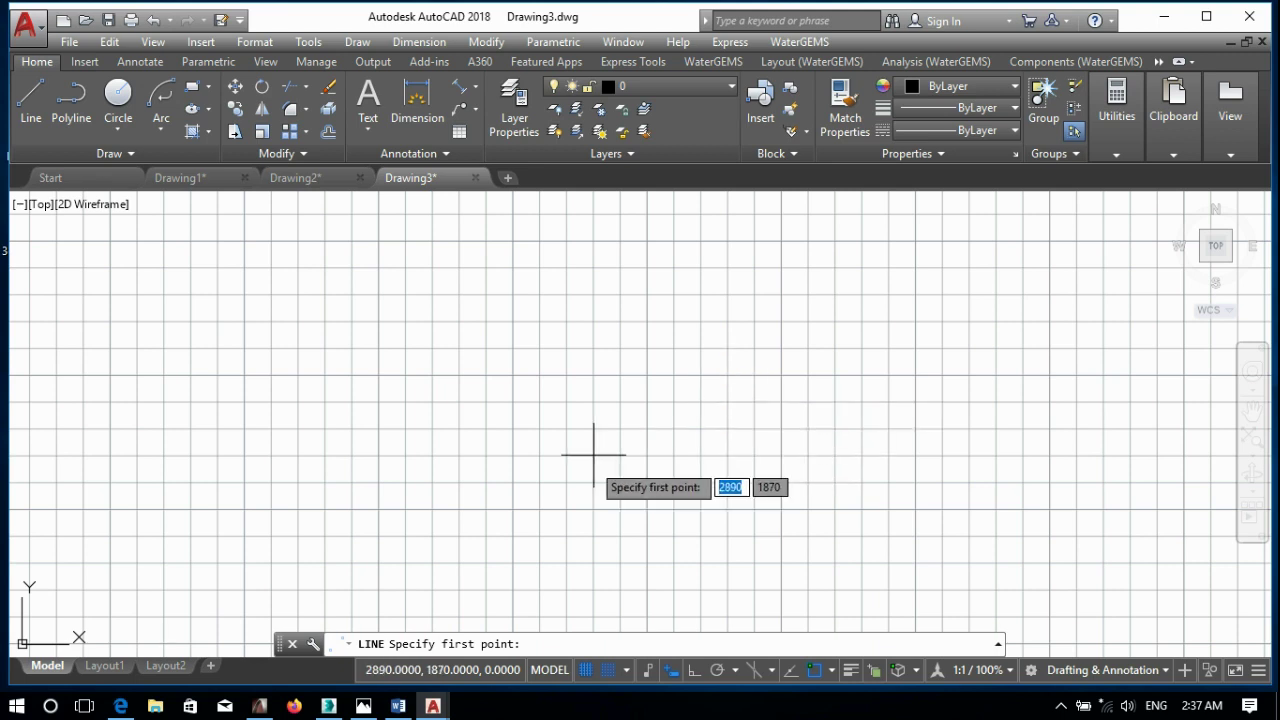
{"action": "scroll", "coordinate": [510, 515], "scroll_direction": "up", "scroll_amount": 5}
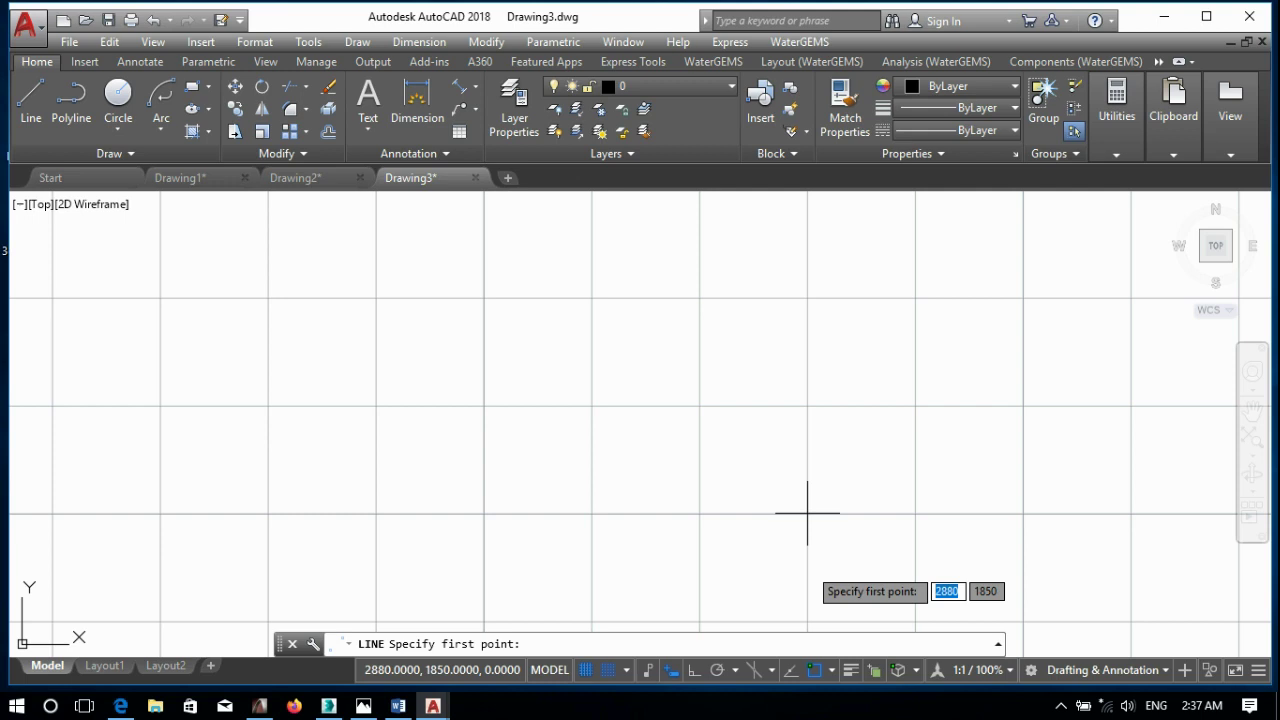
{"action": "left_click", "coordinate": [484, 513]}
{"action": "left_click", "coordinate": [1022, 513]}
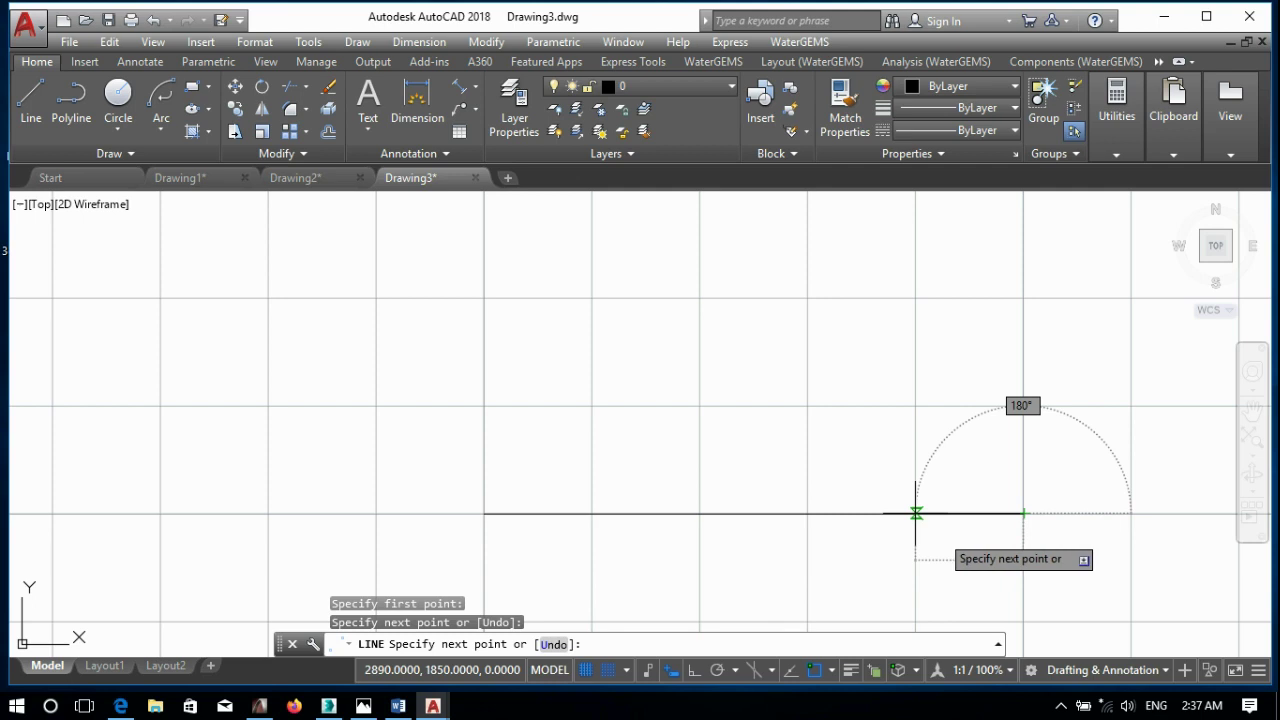
{"action": "key", "text": "Return"}
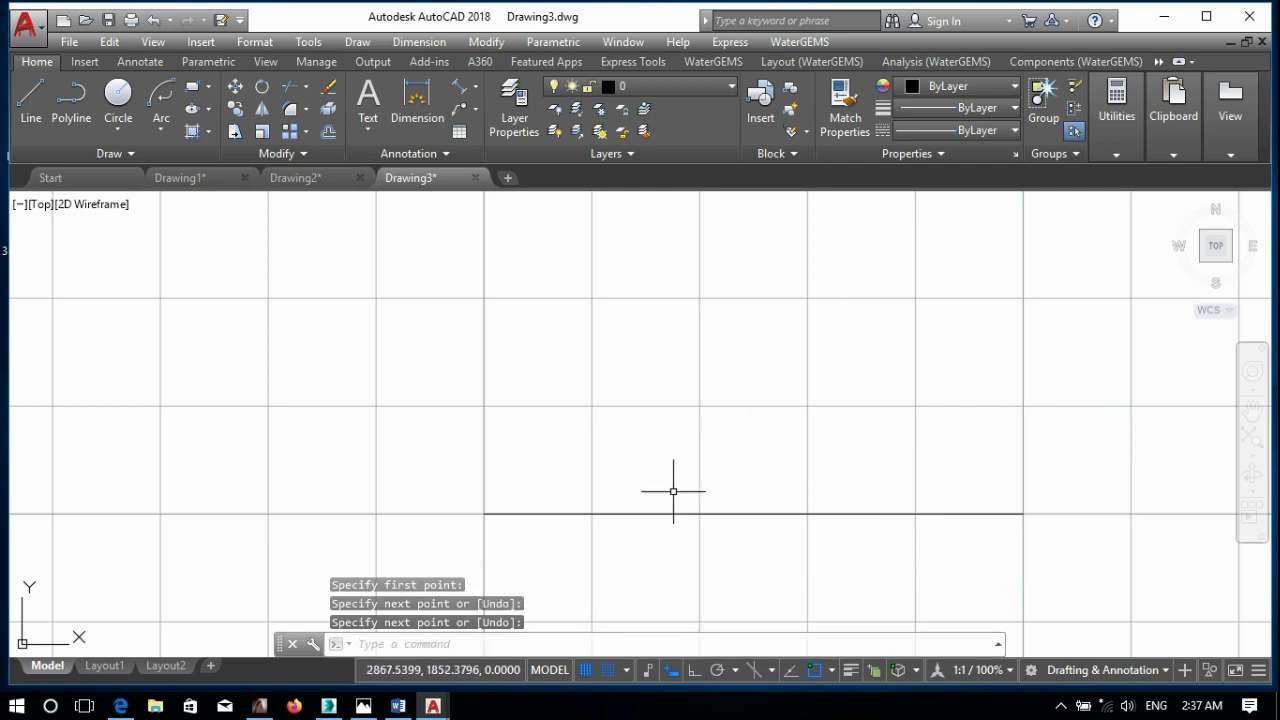
{"action": "left_click", "coordinate": [671, 516]}
{"action": "left_click", "coordinate": [668, 510]}
{"action": "mouse_move", "coordinate": [1022, 513]}
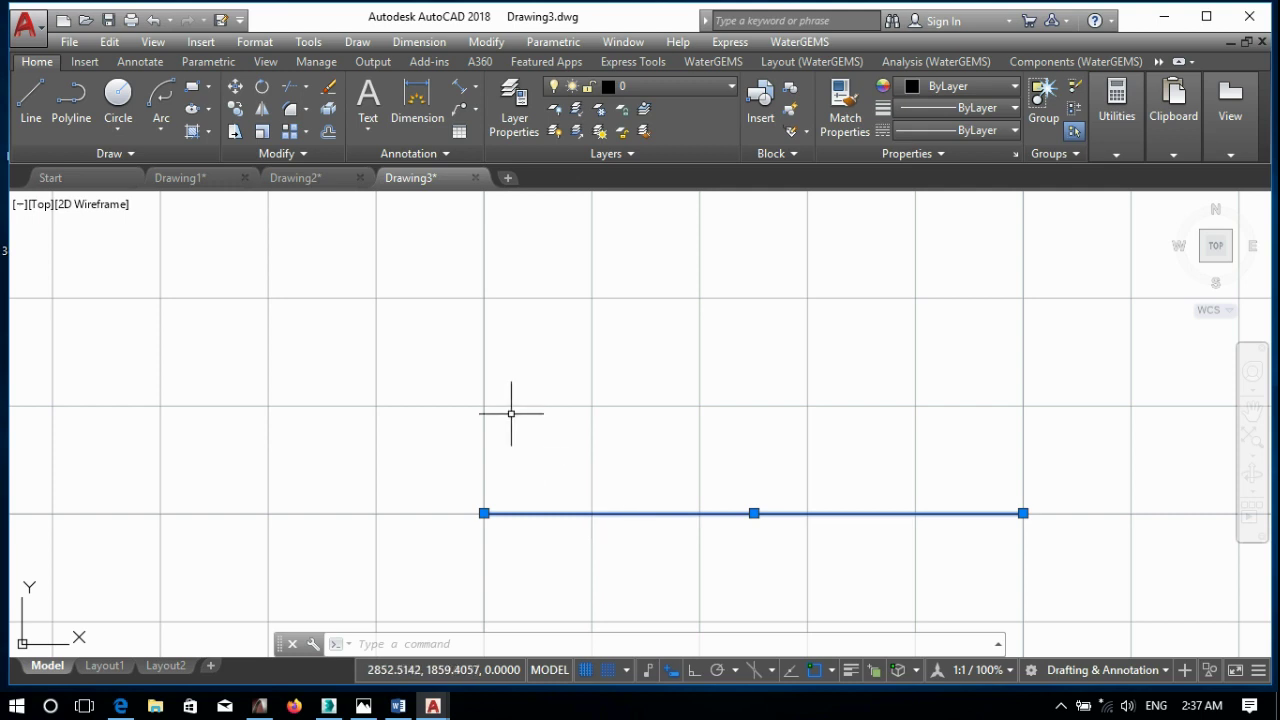
- Set Grid X and Grid Y spacing to 5 in Drafting Settings
{"action": "right_click", "coordinate": [590, 674]}
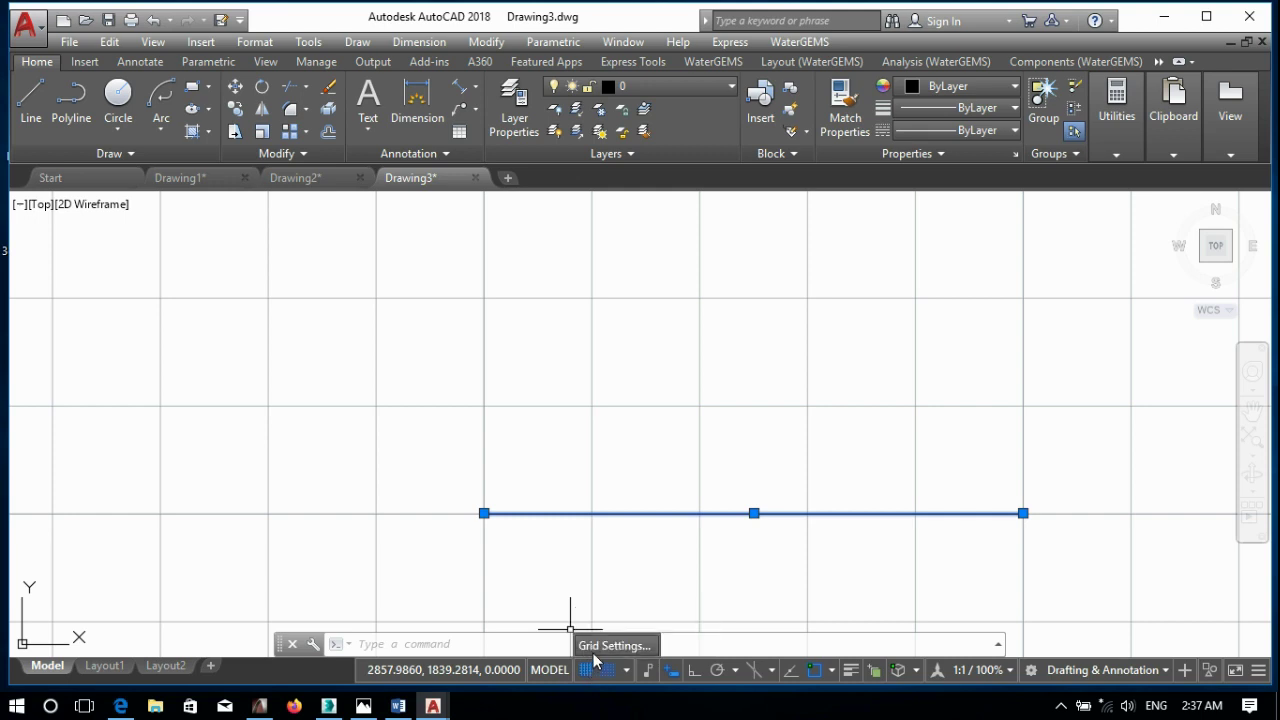
{"action": "left_click", "coordinate": [593, 652]}
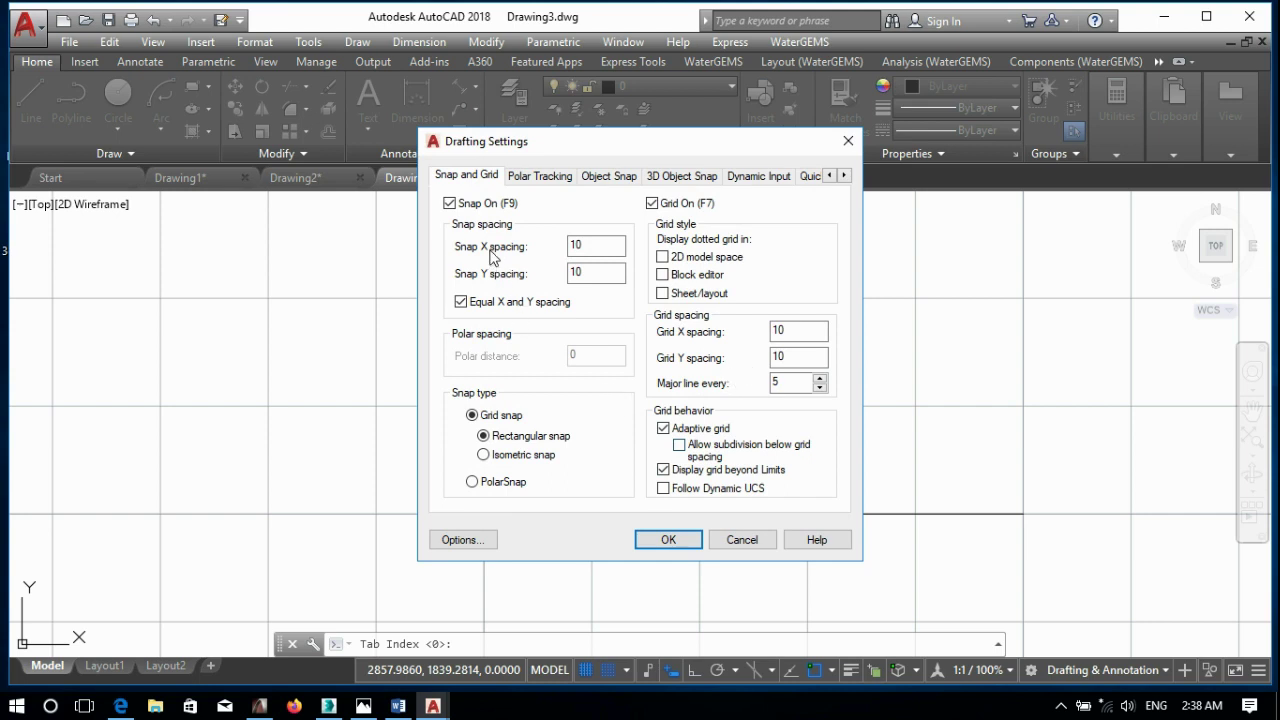
{"action": "left_click", "coordinate": [788, 330]}
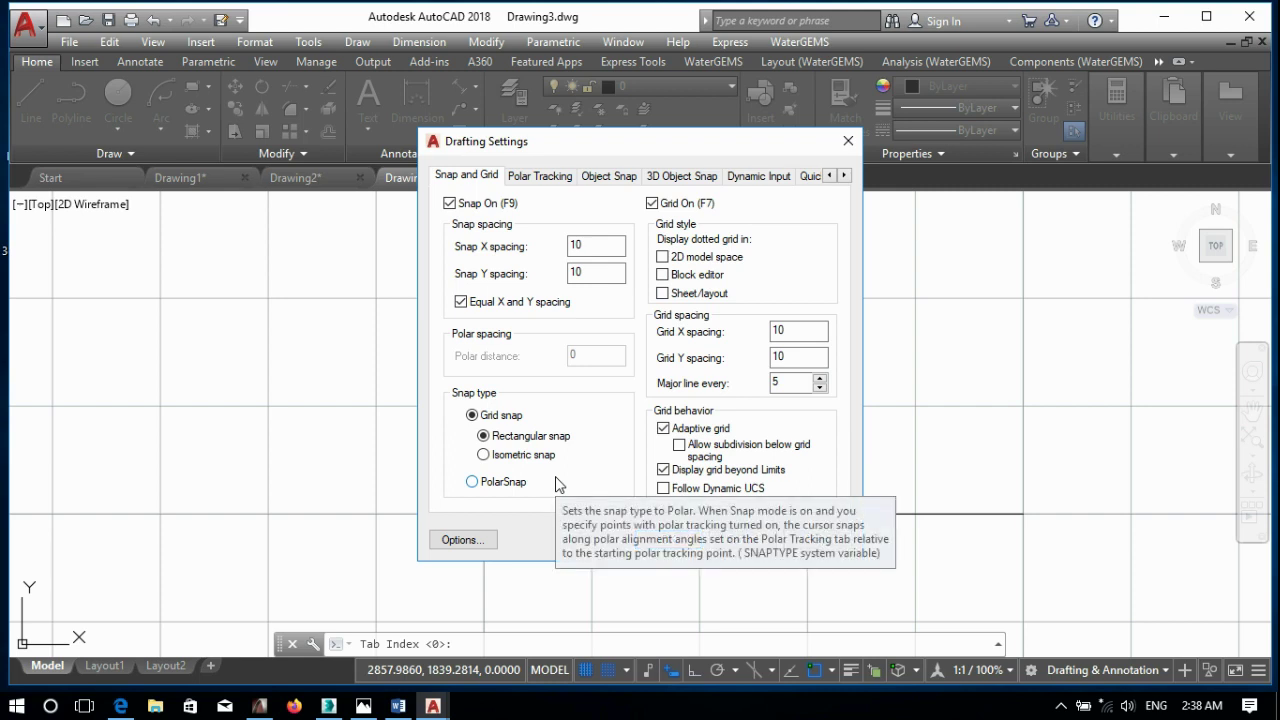
{"action": "left_click", "coordinate": [788, 332]}
{"action": "double_click", "coordinate": [788, 332]}
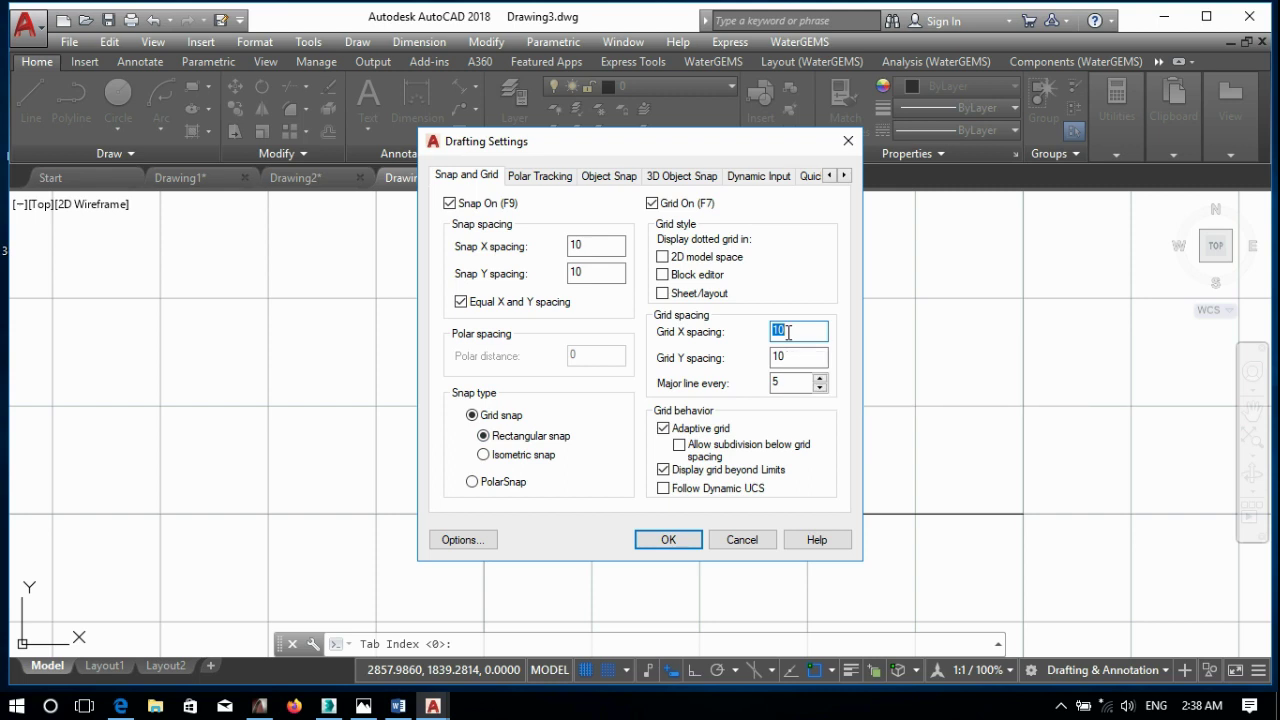
{"action": "type", "text": "5"}
{"action": "double_click", "coordinate": [785, 358]}
{"action": "type", "text": "5"}
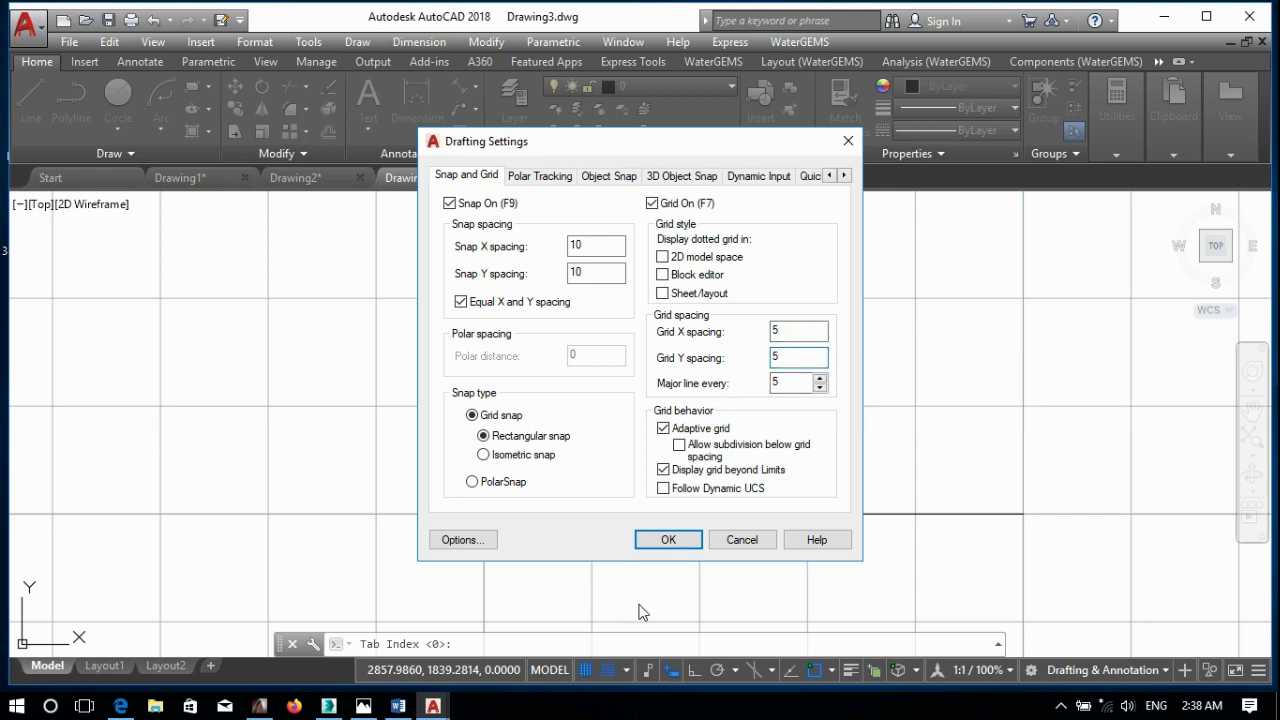
{"action": "left_click", "coordinate": [673, 540]}
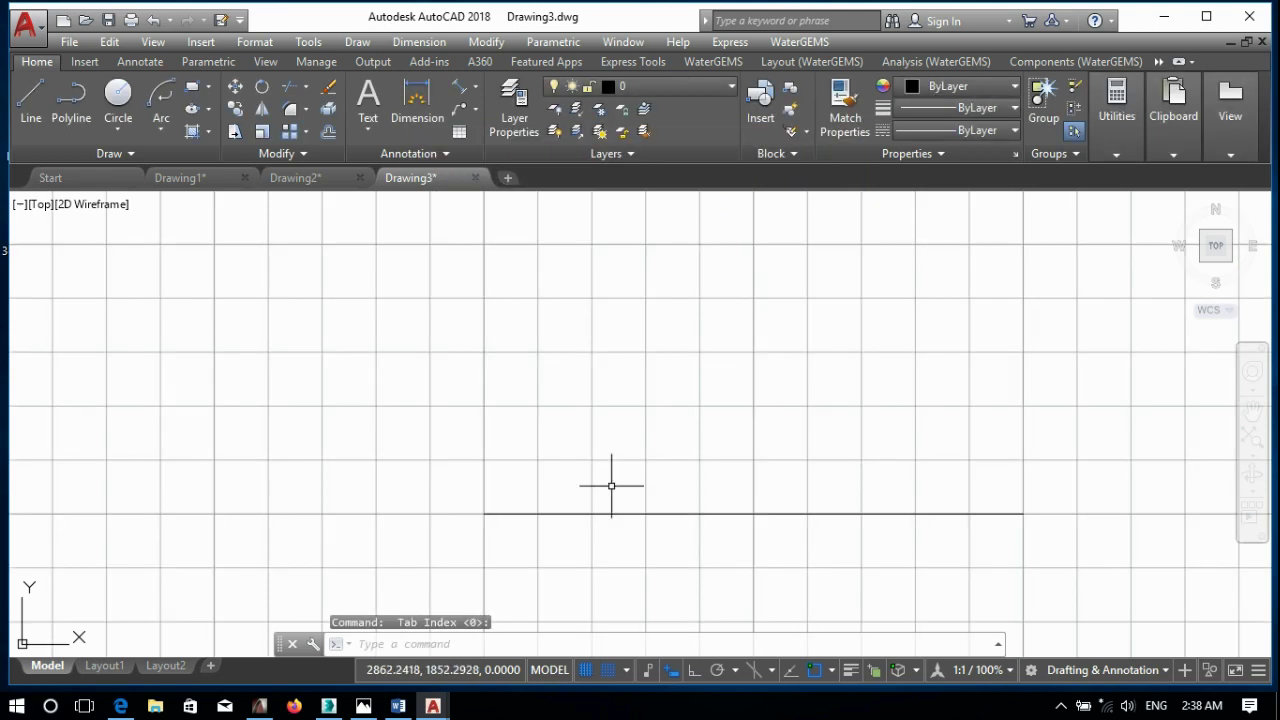
- Erase the horizontal line
{"action": "left_click", "coordinate": [652, 505]}
{"action": "left_click", "coordinate": [614, 578]}
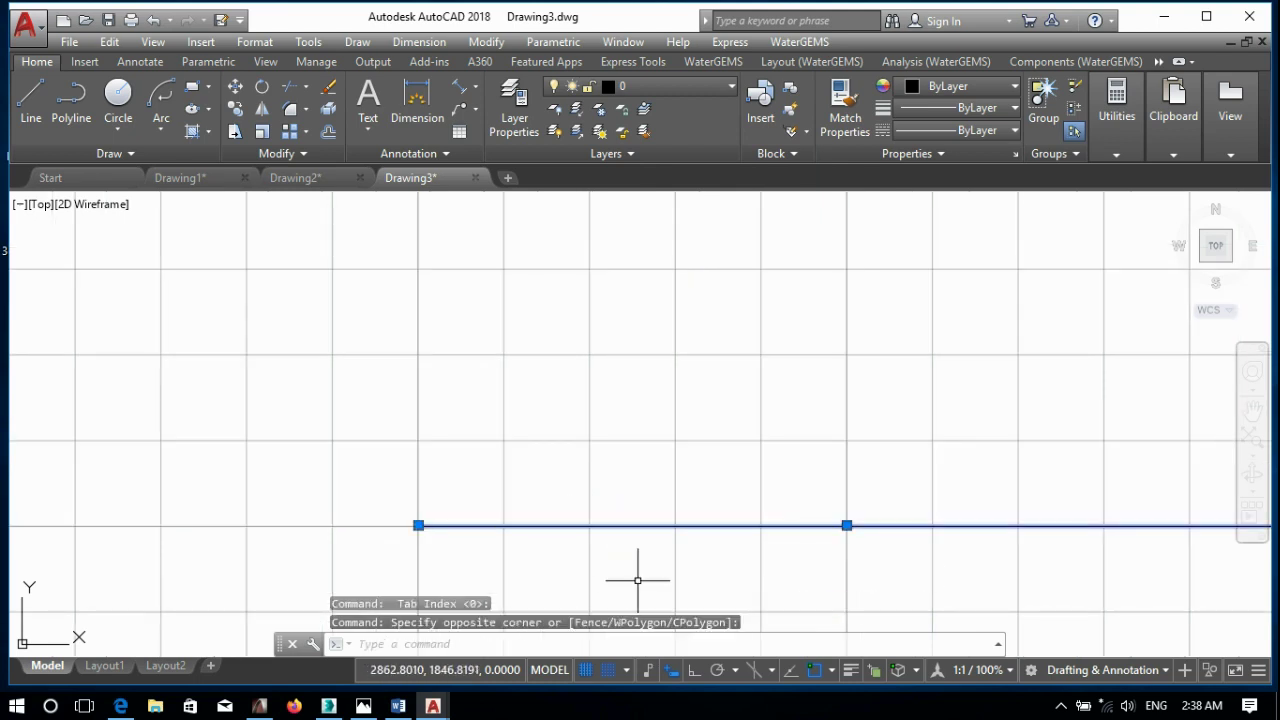
{"action": "key", "text": "Delete"}
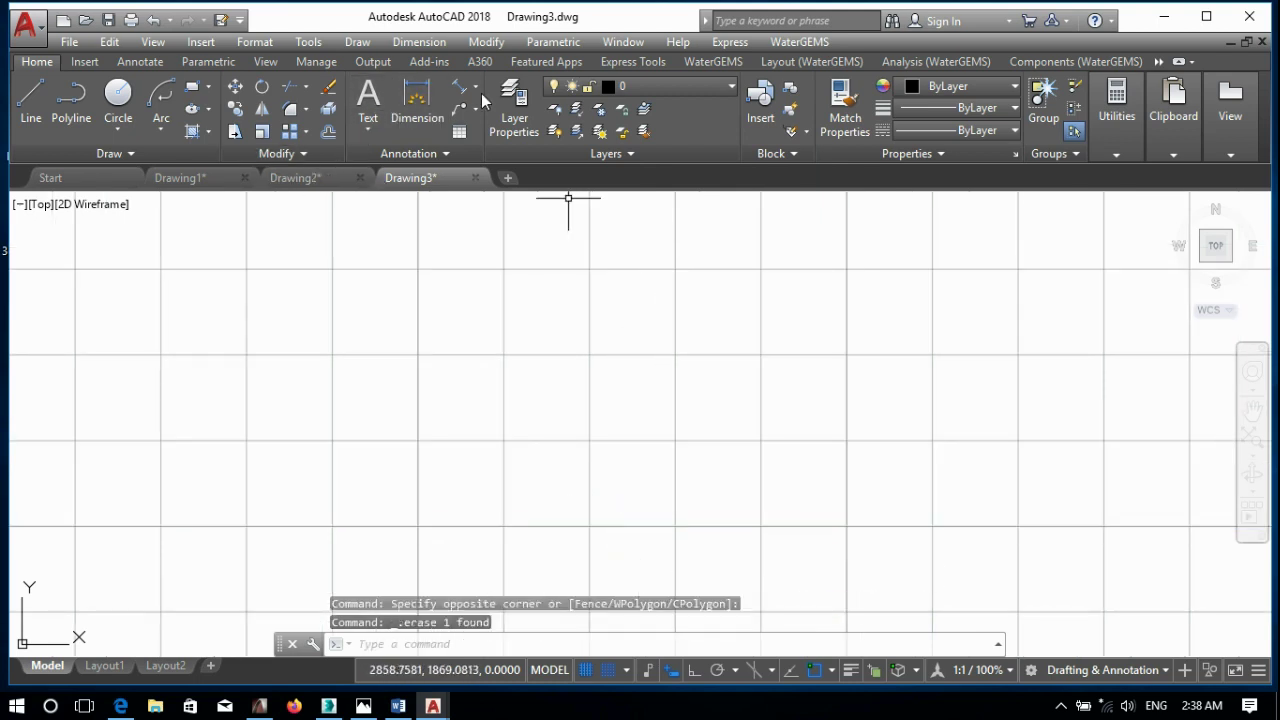
- Place a trial aligned dimension on the grid, turning grid snap off after a first attempt
{"action": "left_click", "coordinate": [449, 88]}
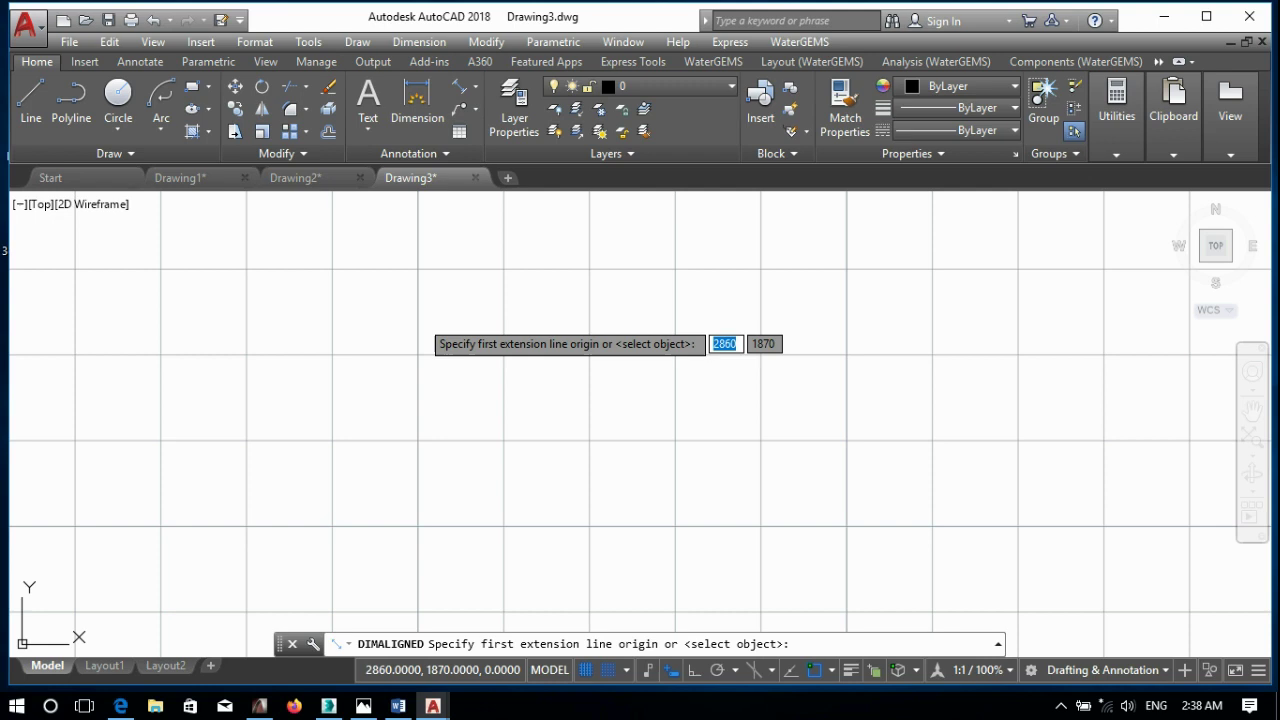
{"action": "left_click", "coordinate": [419, 522]}
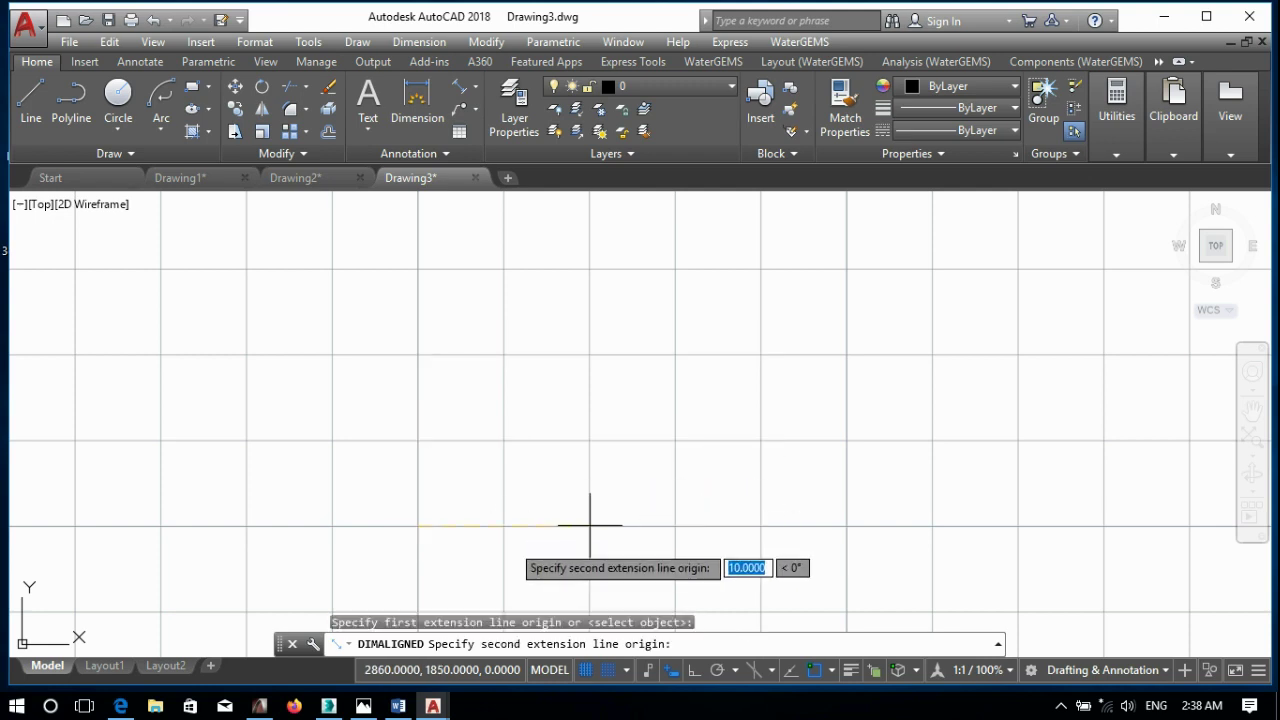
{"action": "key", "text": "Escape"}
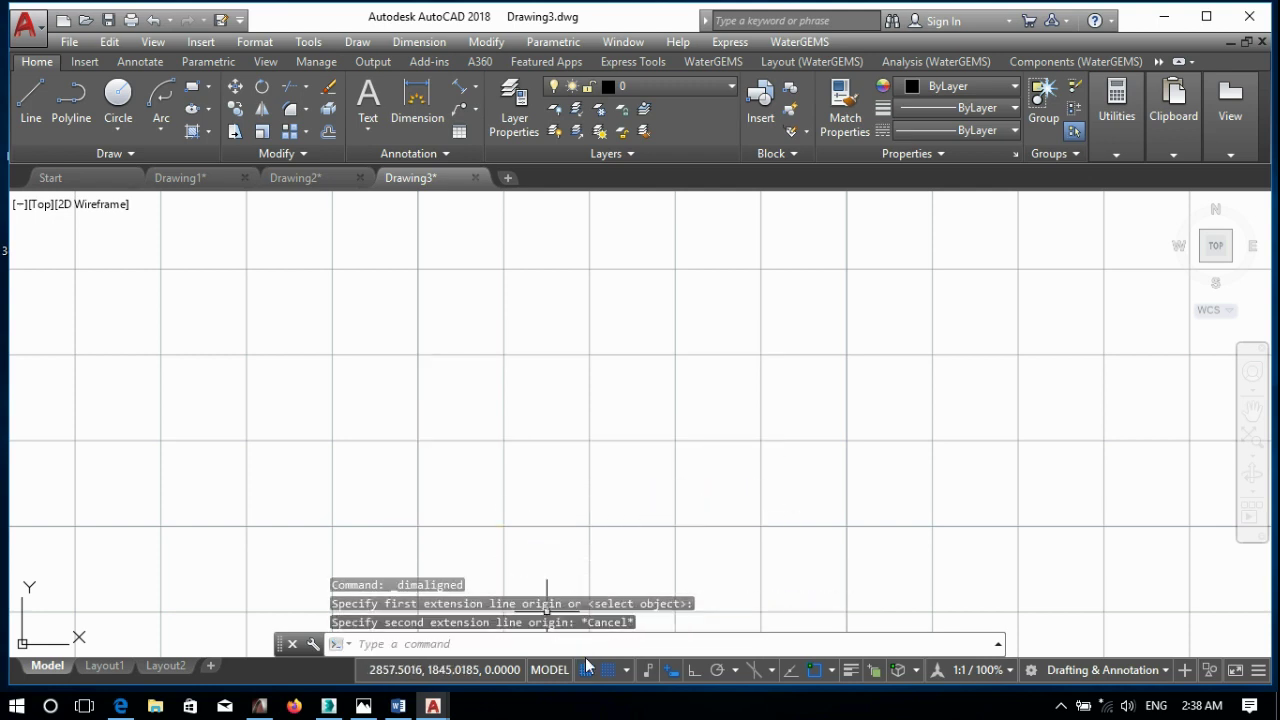
{"action": "left_click", "coordinate": [607, 670]}
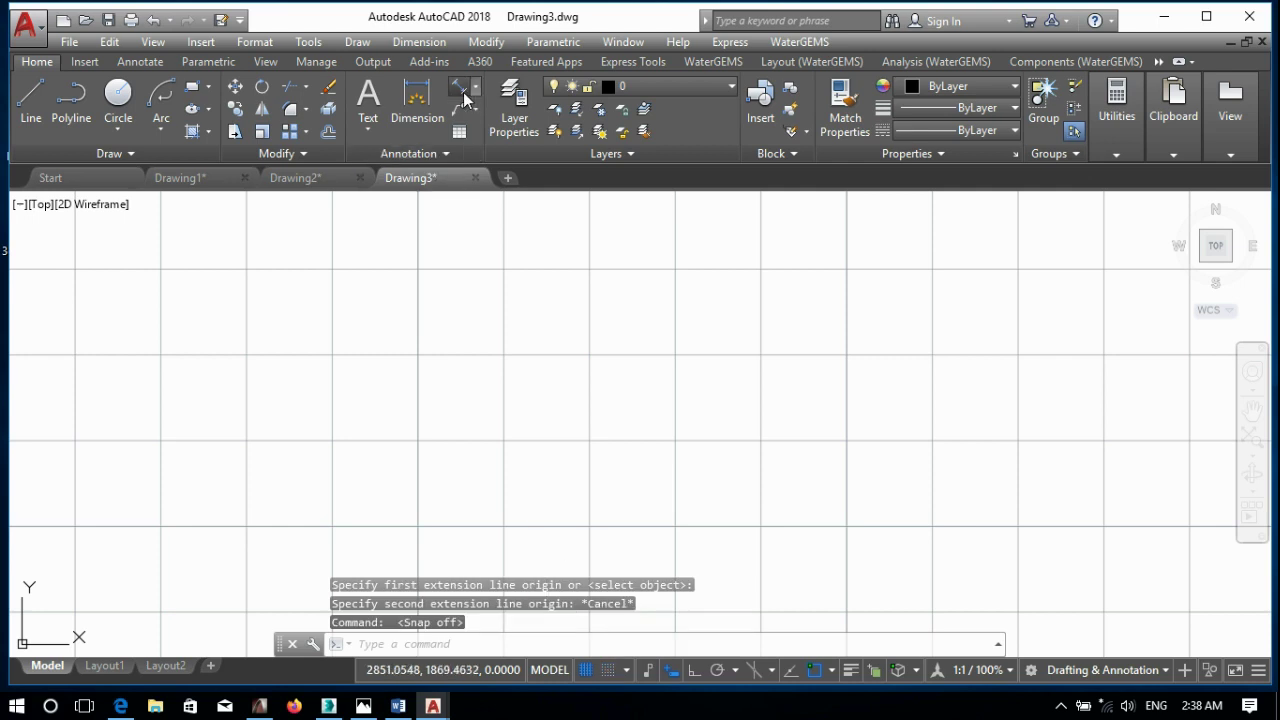
{"action": "left_click", "coordinate": [452, 88]}
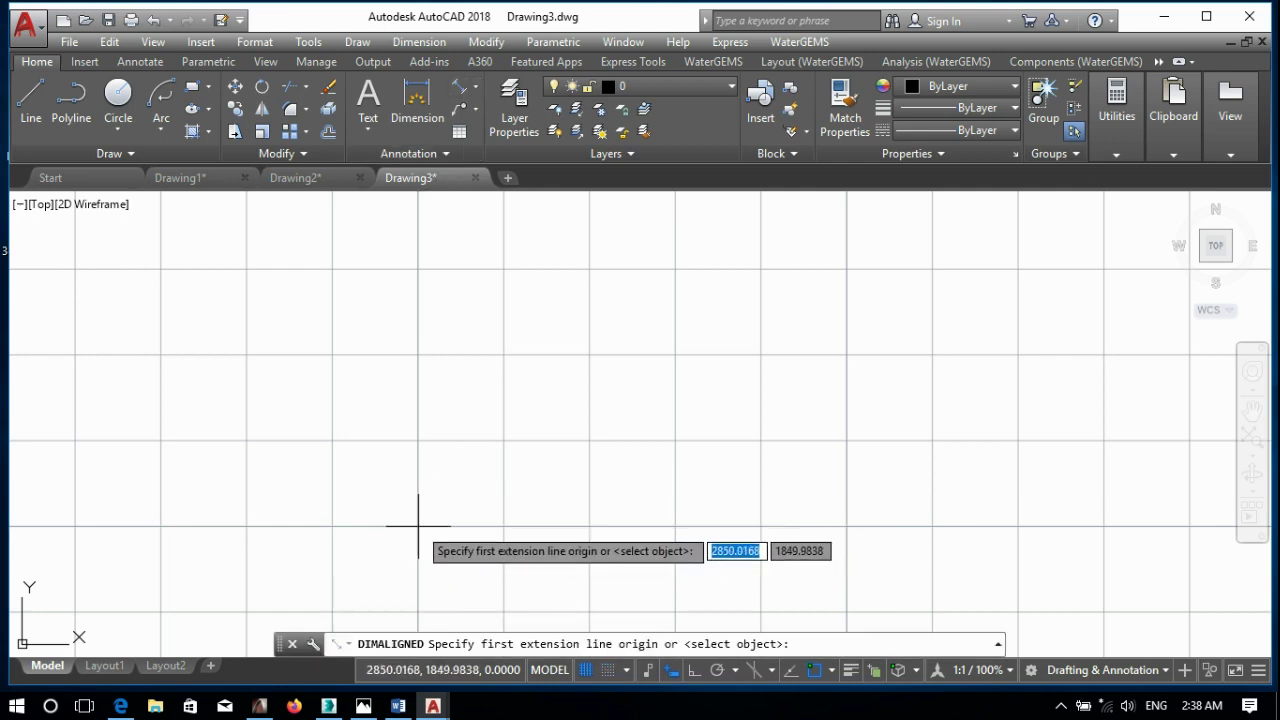
{"action": "left_click", "coordinate": [420, 526]}
{"action": "left_click", "coordinate": [502, 525]}
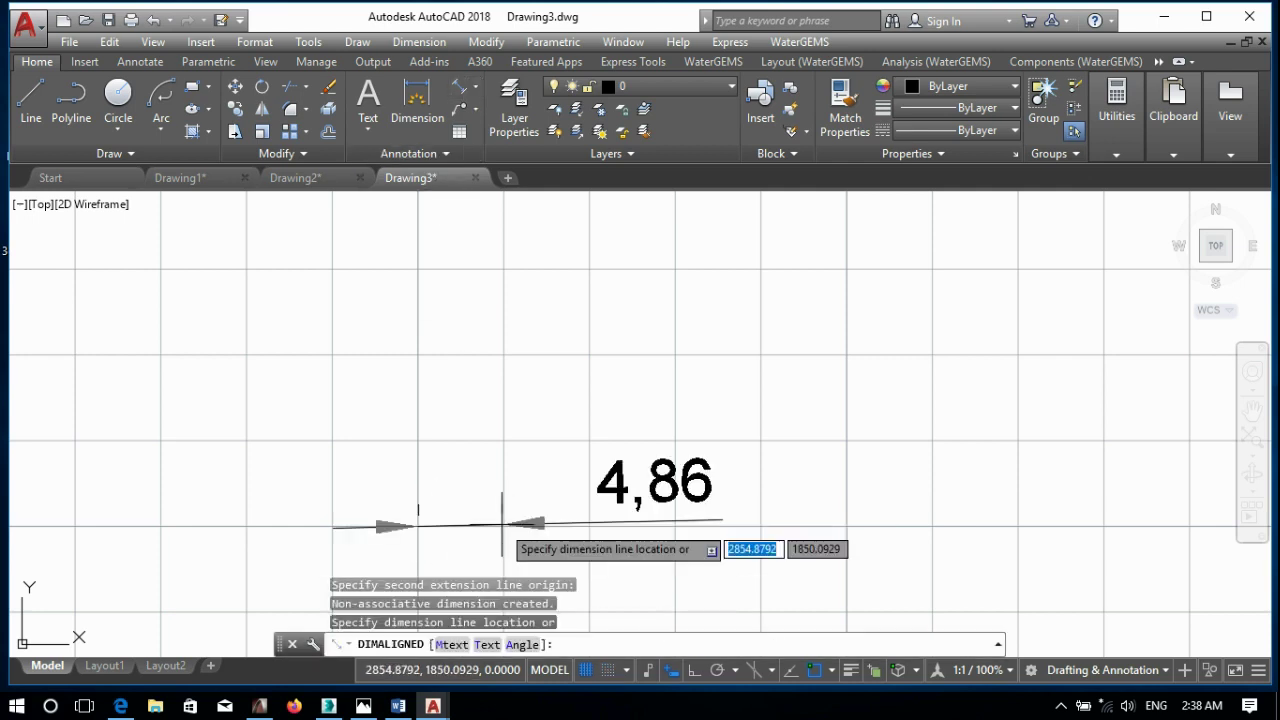
{"action": "left_click", "coordinate": [500, 516]}
- Grip-stretch the dimension's end so it reads 5, then erase it
{"action": "scroll", "coordinate": [468, 490], "scroll_direction": "up", "scroll_amount": 8}
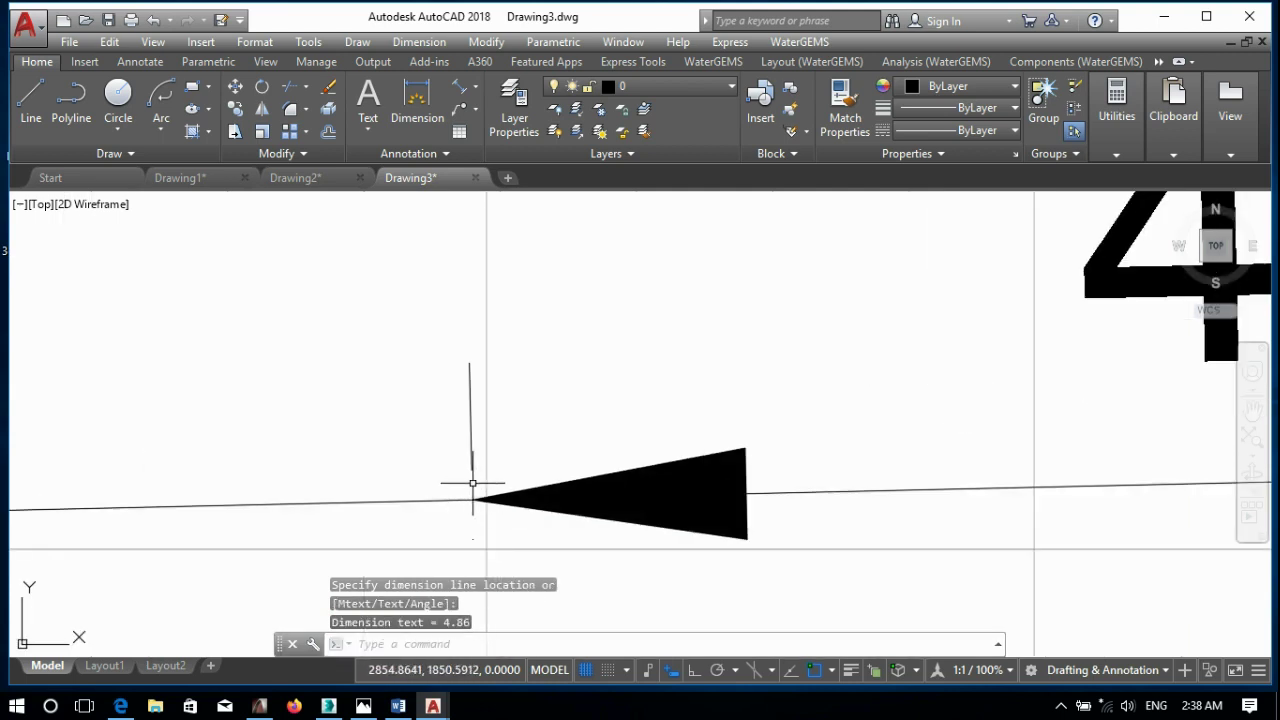
{"action": "left_click", "coordinate": [472, 483]}
{"action": "scroll", "coordinate": [463, 540], "scroll_direction": "up", "scroll_amount": 4}
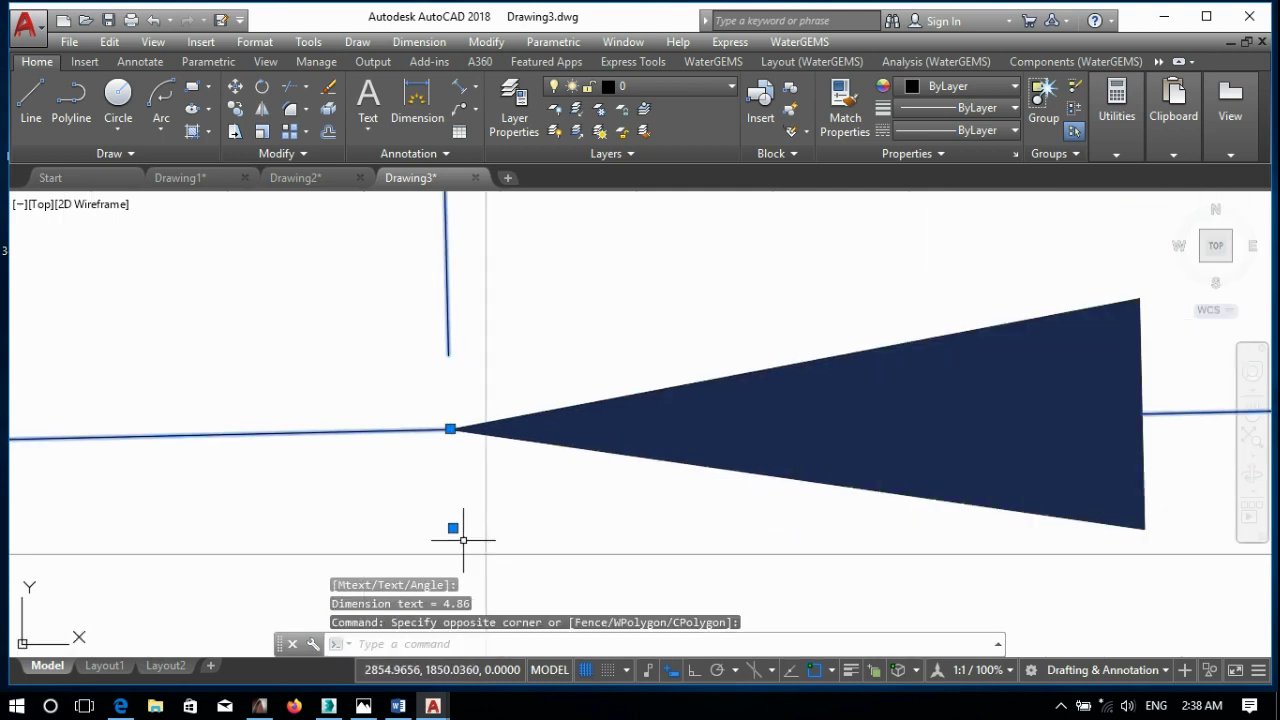
{"action": "left_click", "coordinate": [453, 528]}
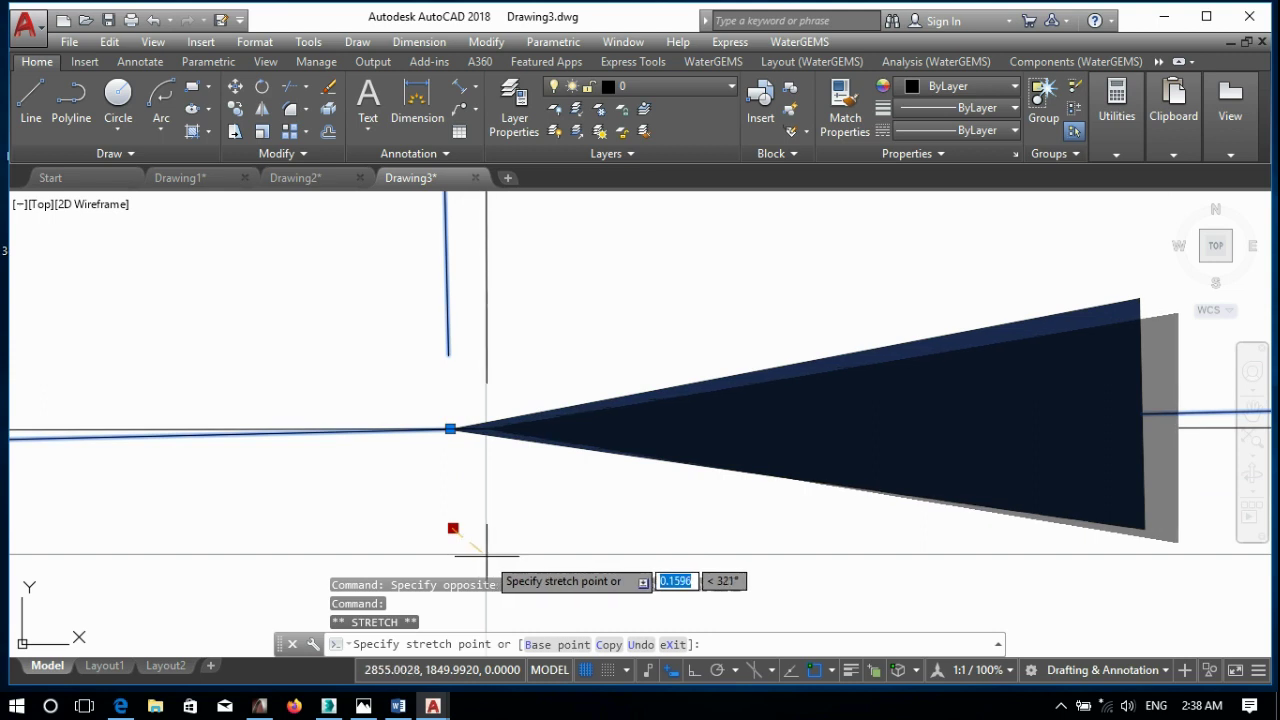
{"action": "left_click", "coordinate": [486, 552]}
{"action": "scroll", "coordinate": [486, 545], "scroll_direction": "down", "scroll_amount": 6}
{"action": "scroll", "coordinate": [386, 560], "scroll_direction": "down", "scroll_amount": 3}
{"action": "scroll", "coordinate": [386, 558], "scroll_direction": "up", "scroll_amount": 2}
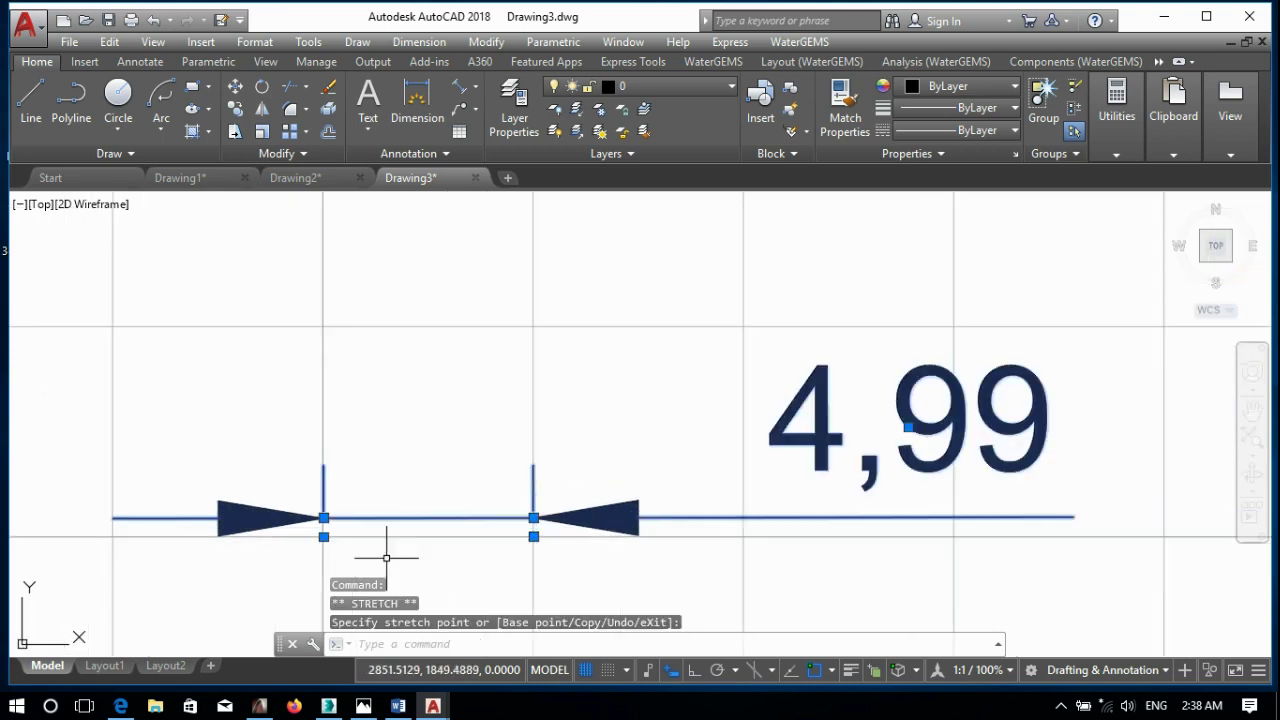
{"action": "scroll", "coordinate": [294, 537], "scroll_direction": "up", "scroll_amount": 2}
{"action": "scroll", "coordinate": [294, 537], "scroll_direction": "up", "scroll_amount": 2}
{"action": "scroll", "coordinate": [446, 466], "scroll_direction": "up", "scroll_amount": 3}
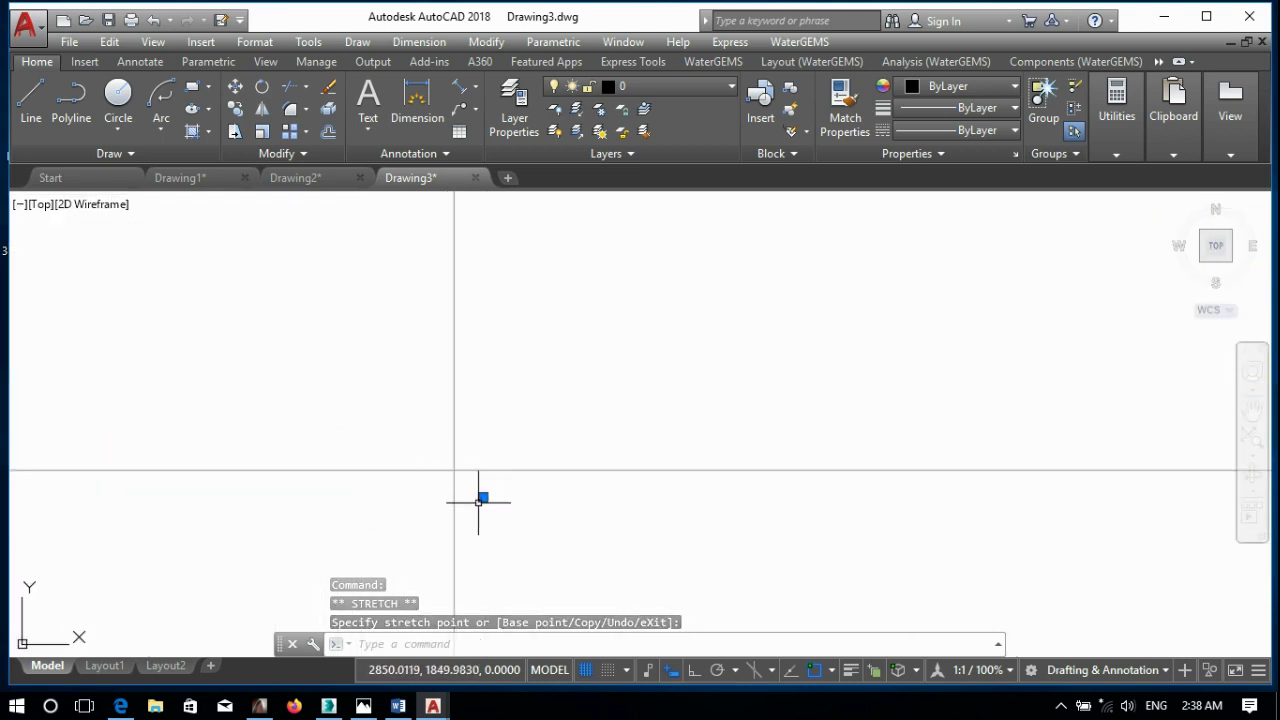
{"action": "scroll", "coordinate": [455, 493], "scroll_direction": "down", "scroll_amount": 3}
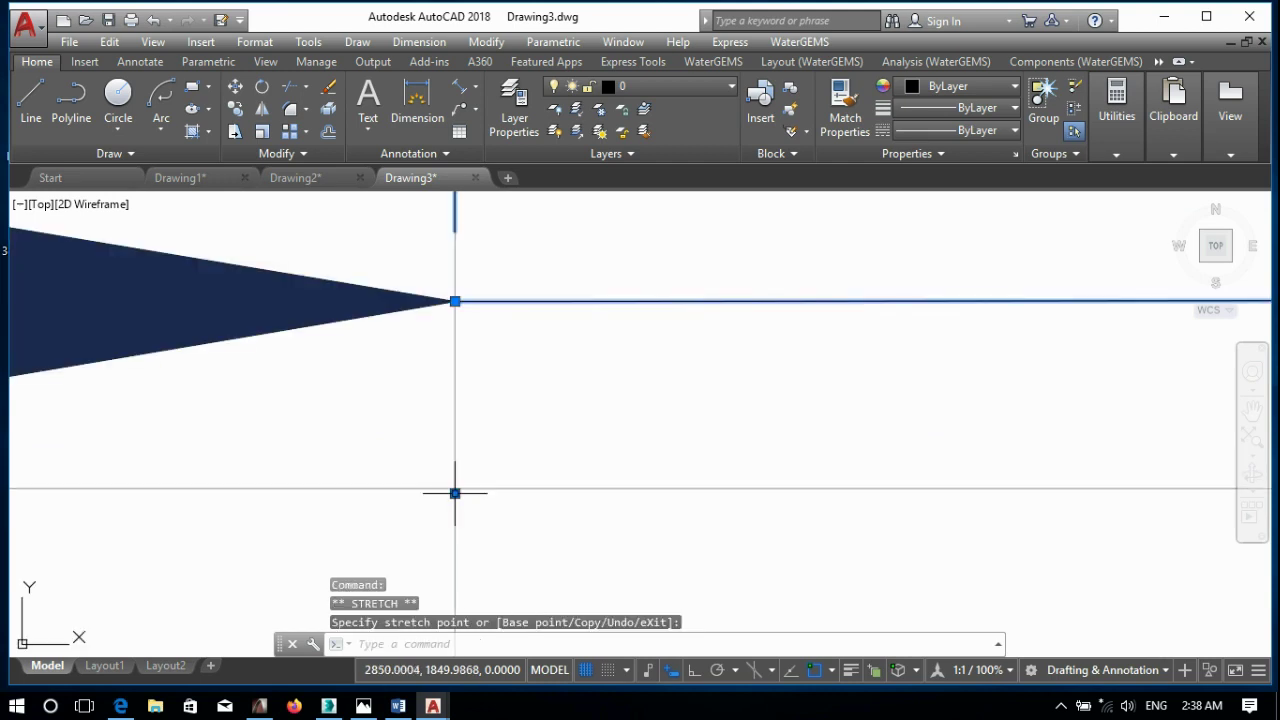
{"action": "scroll", "coordinate": [455, 493], "scroll_direction": "down", "scroll_amount": 3}
{"action": "scroll", "coordinate": [455, 490], "scroll_direction": "down", "scroll_amount": 1}
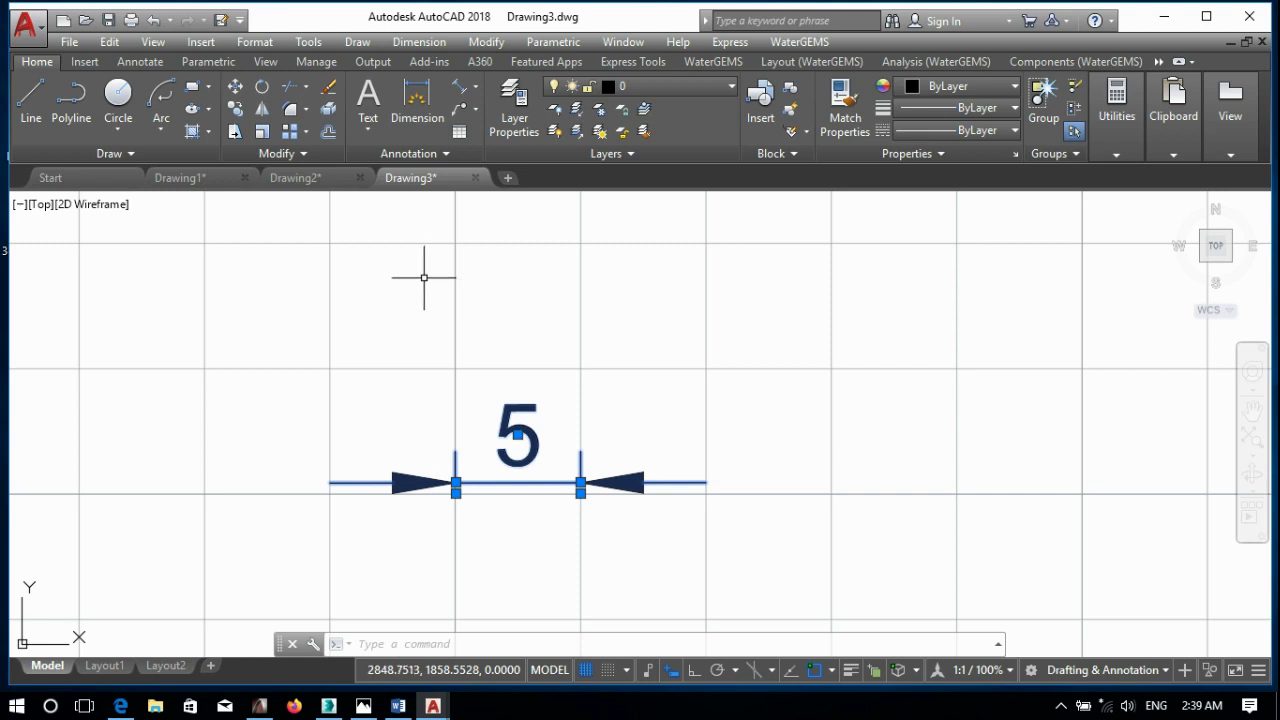
{"action": "scroll", "coordinate": [478, 428], "scroll_direction": "down", "scroll_amount": 5}
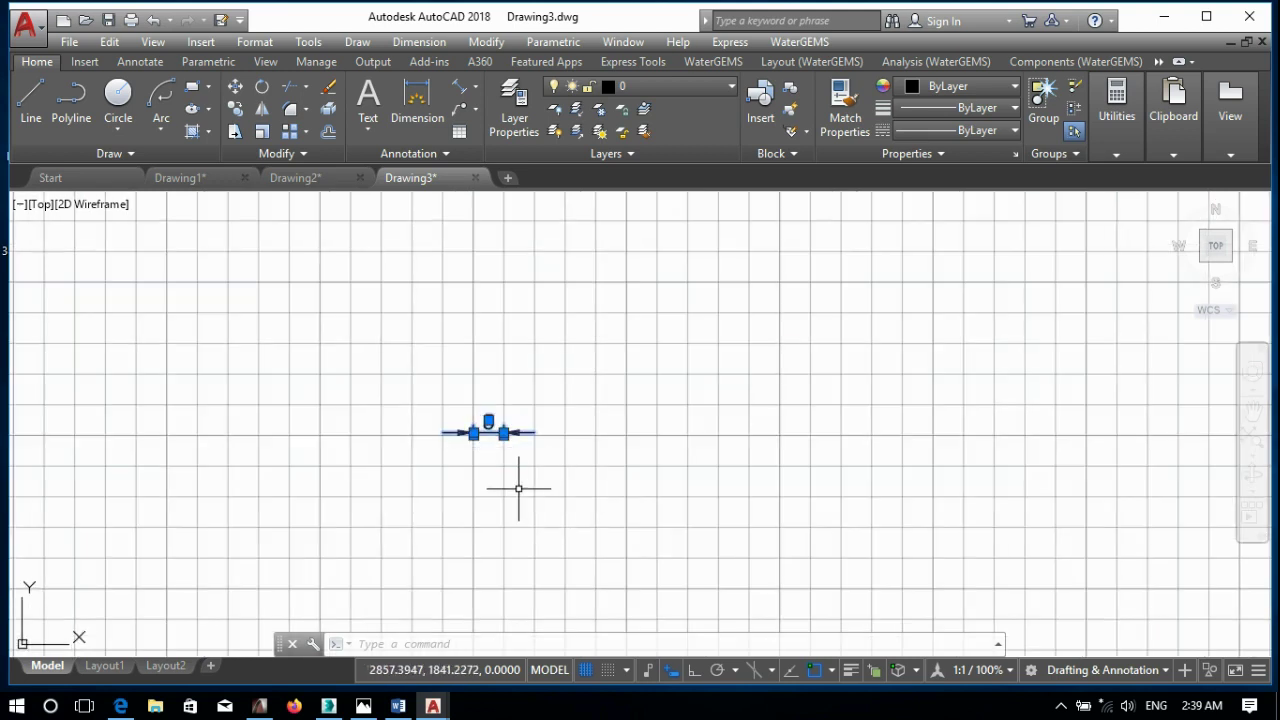
{"action": "key", "text": "Delete"}
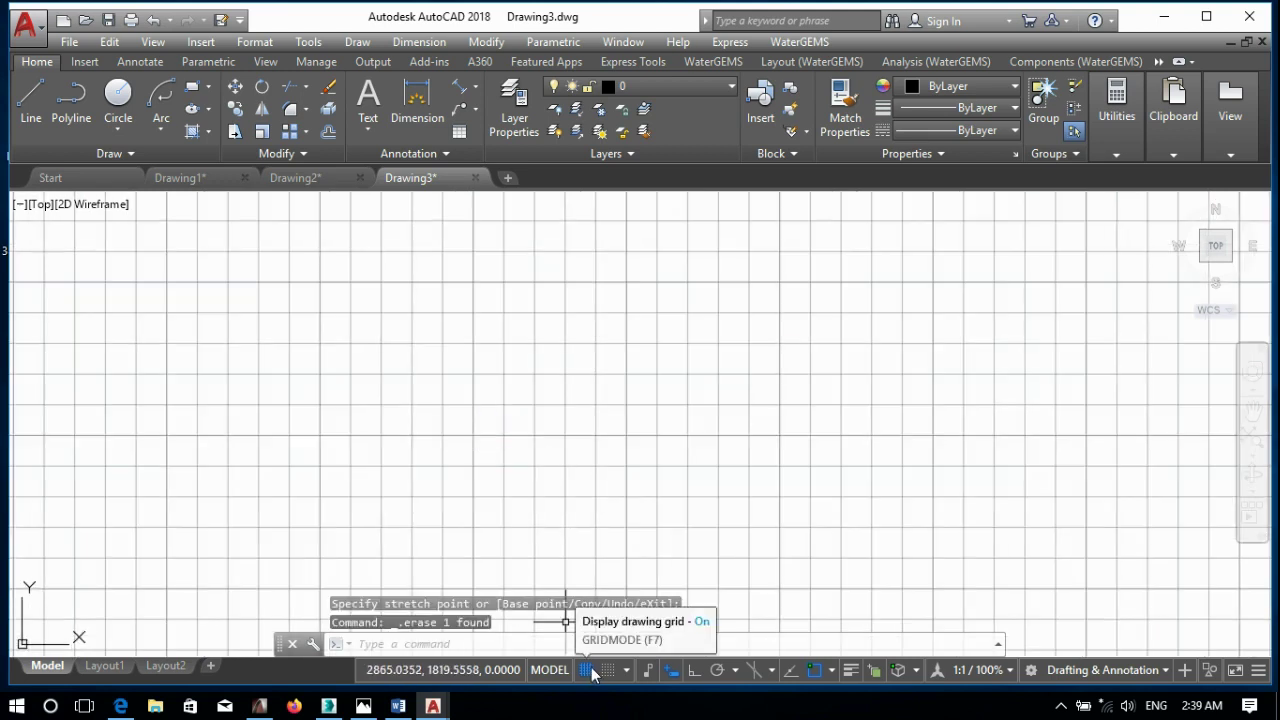
{"action": "right_click", "coordinate": [592, 671]}
{"action": "left_click", "coordinate": [603, 646]}
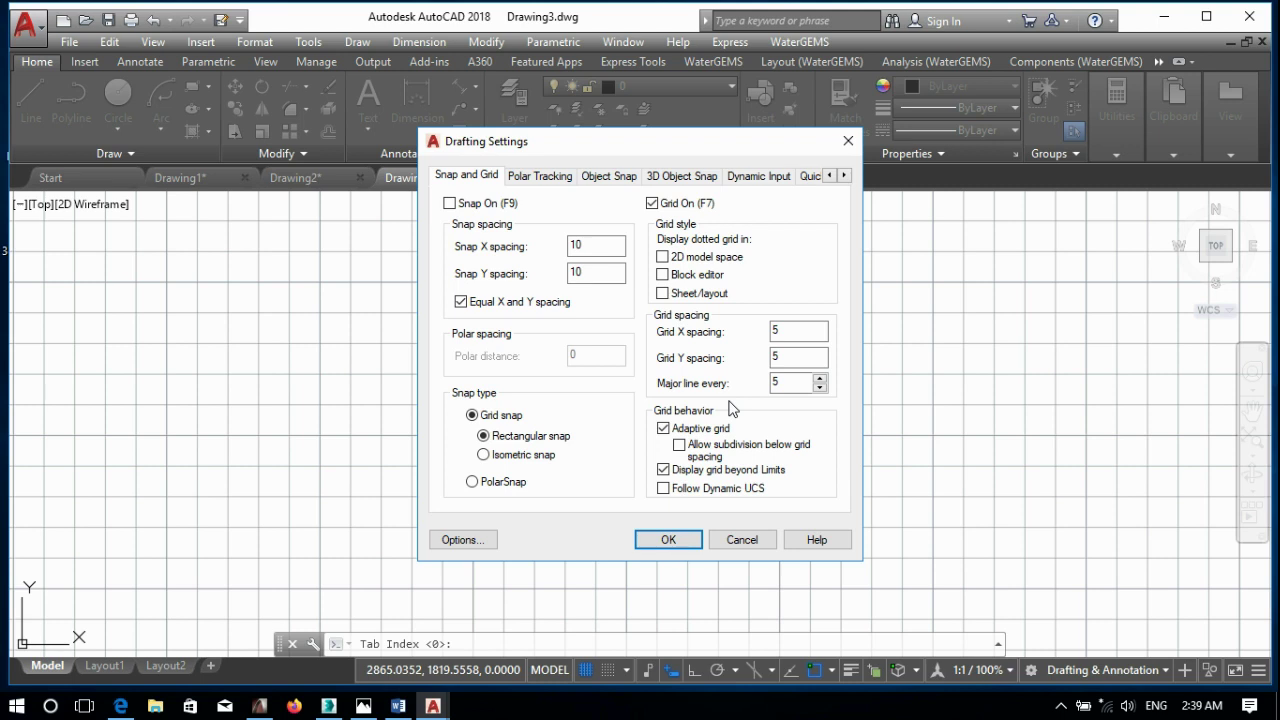
{"action": "double_click", "coordinate": [775, 384]}
{"action": "left_click", "coordinate": [735, 540]}
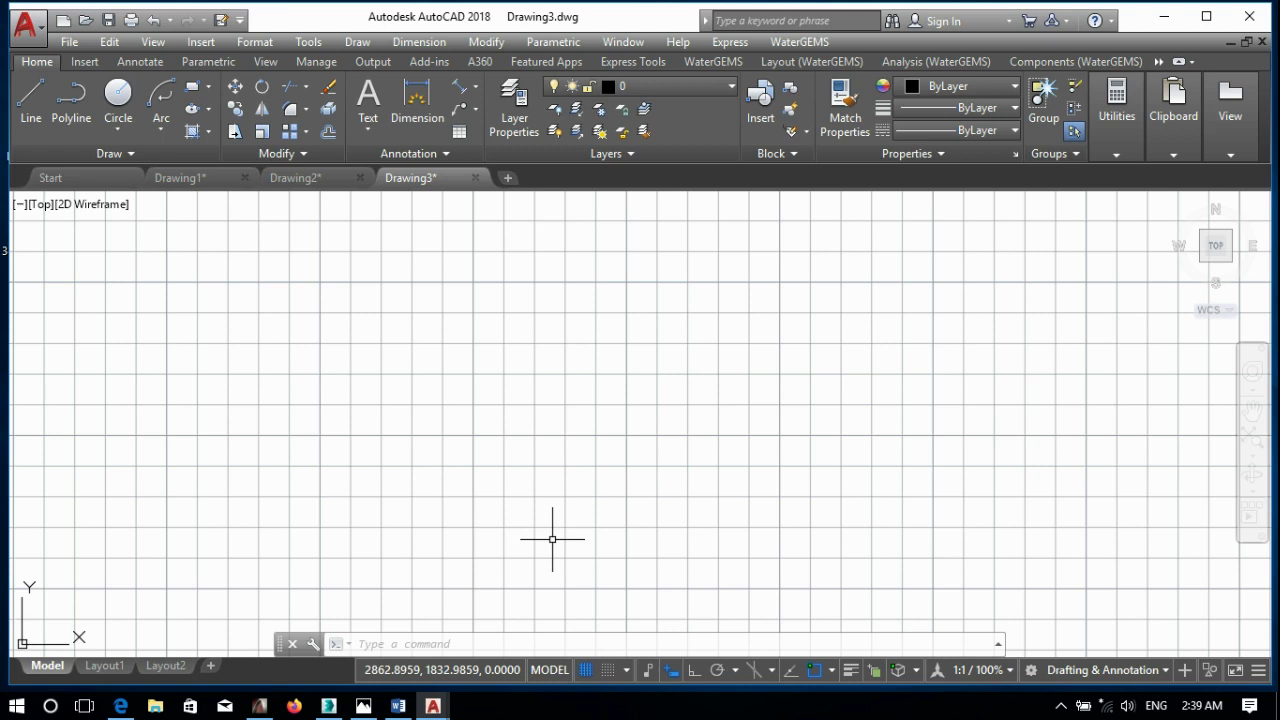
- Set the grid's Major line every value to 10
{"action": "right_click", "coordinate": [588, 677]}
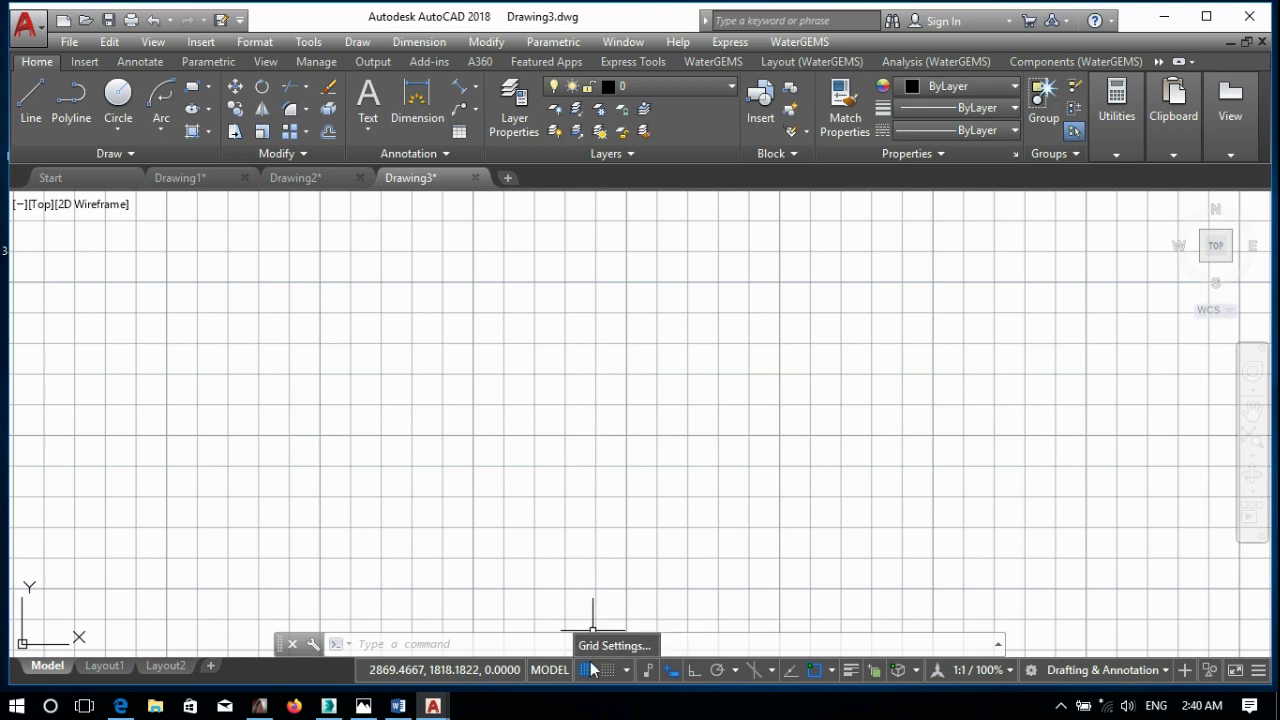
{"action": "left_click", "coordinate": [600, 643]}
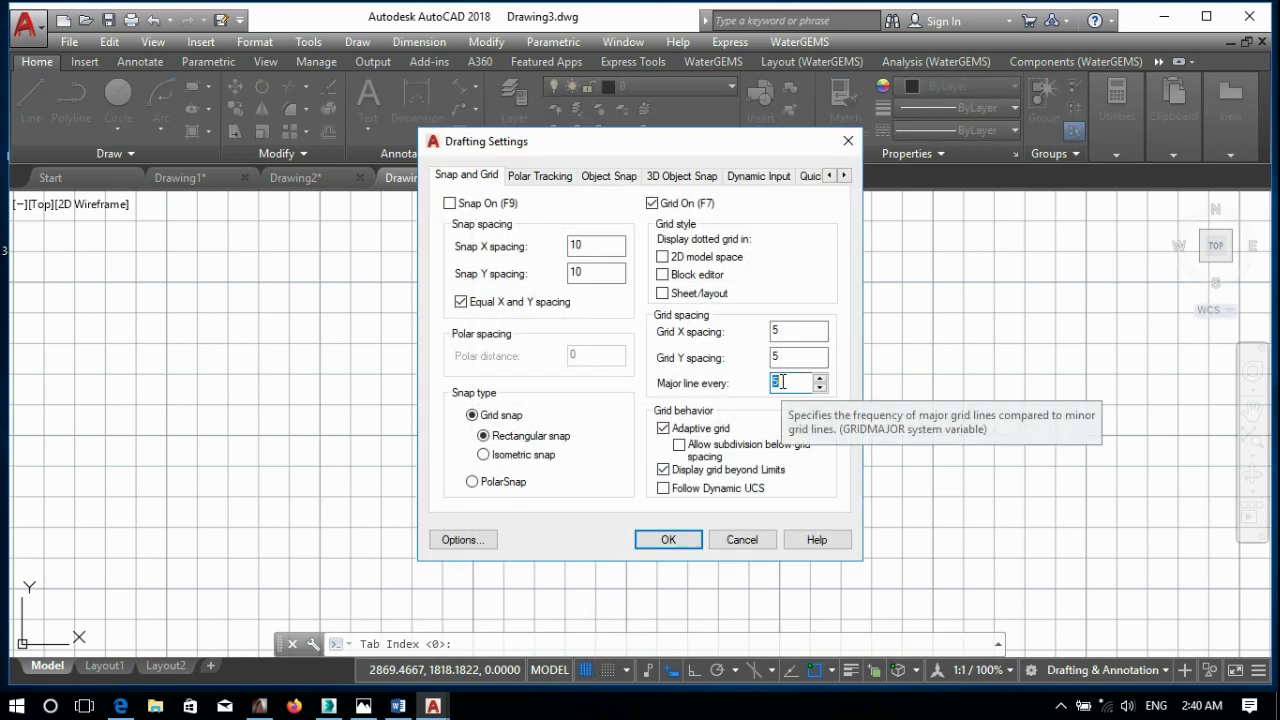
{"action": "type", "text": "10"}
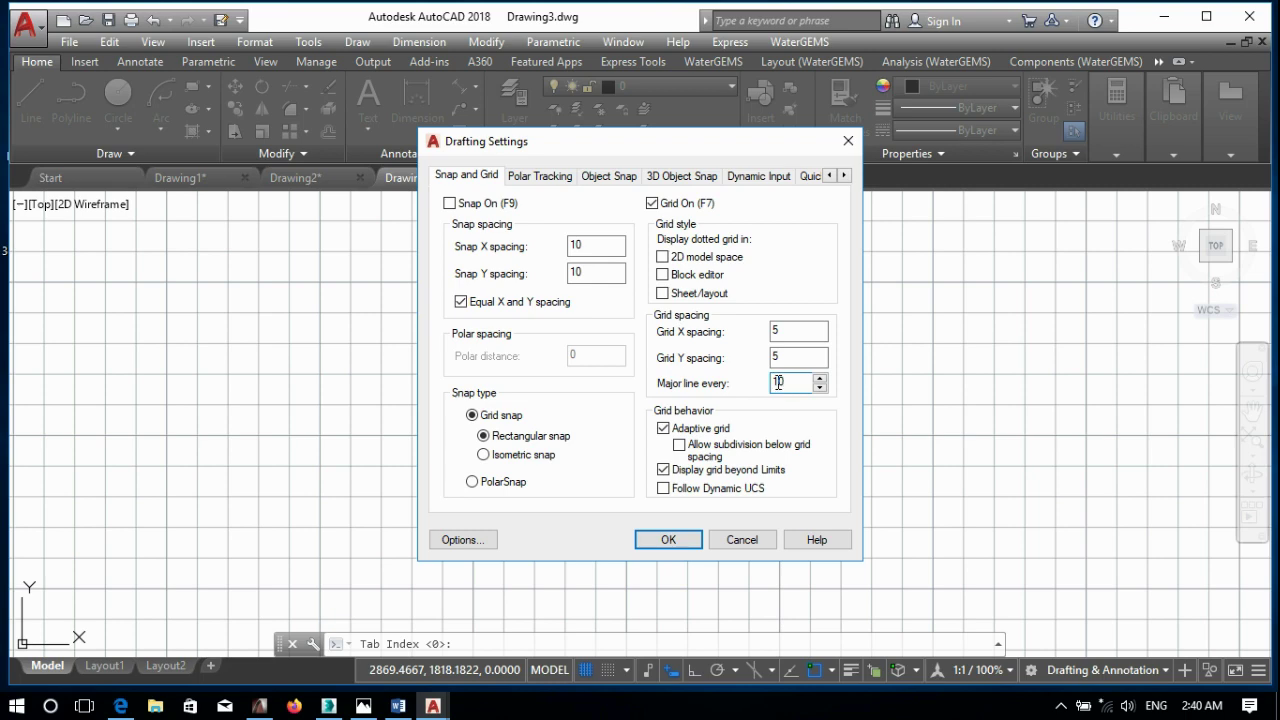
{"action": "left_click", "coordinate": [684, 539]}
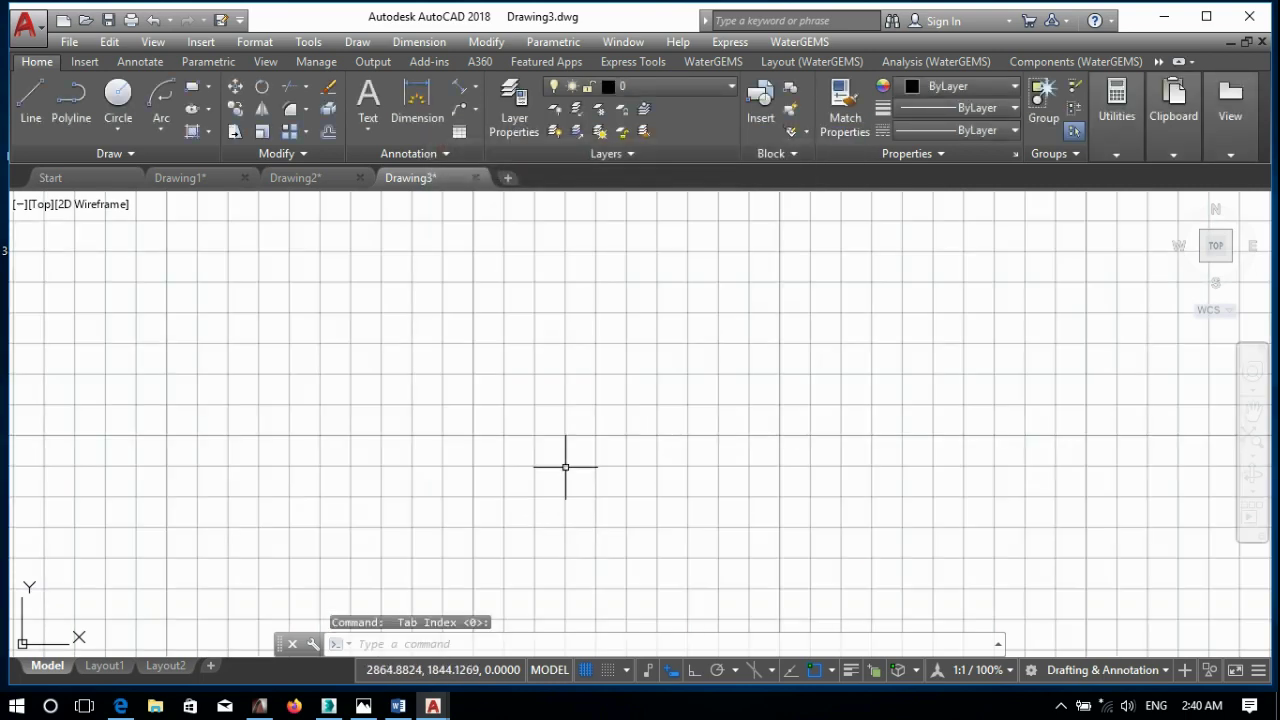
- Reopen Grid Settings to review them and close with OK
{"action": "scroll", "coordinate": [560, 596], "scroll_direction": "up", "scroll_amount": 2}
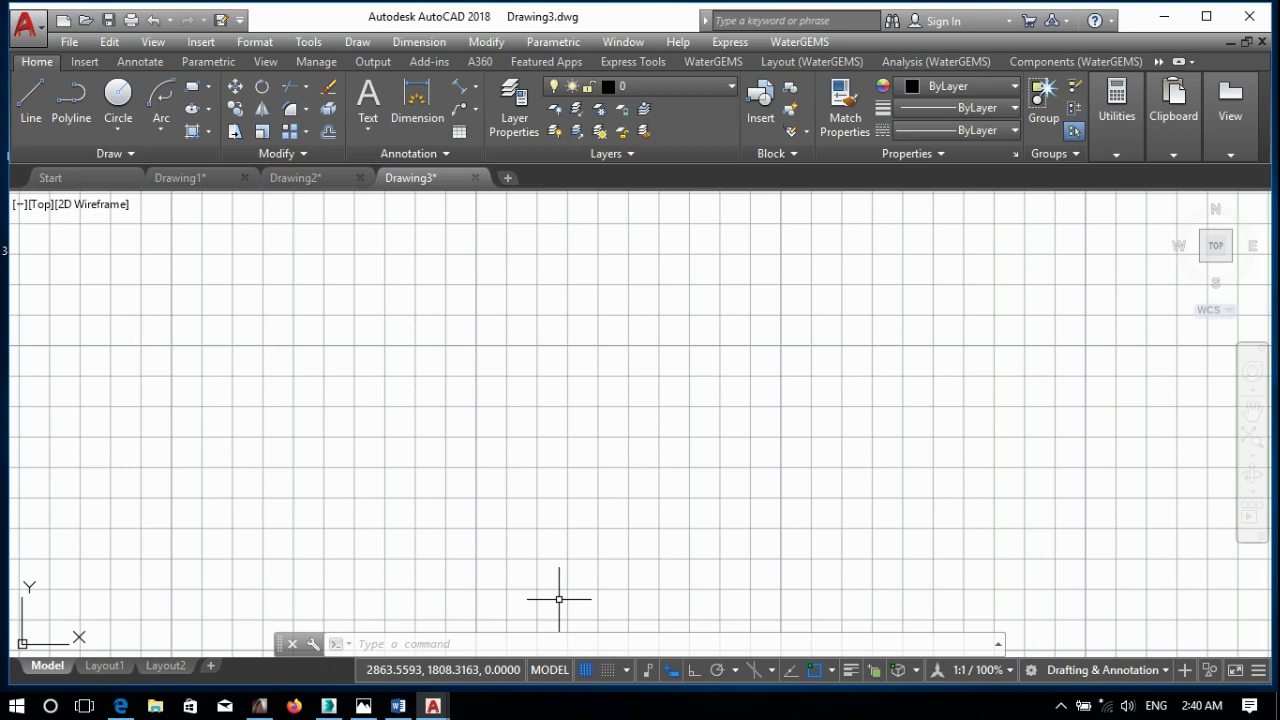
{"action": "left_click", "coordinate": [597, 652]}
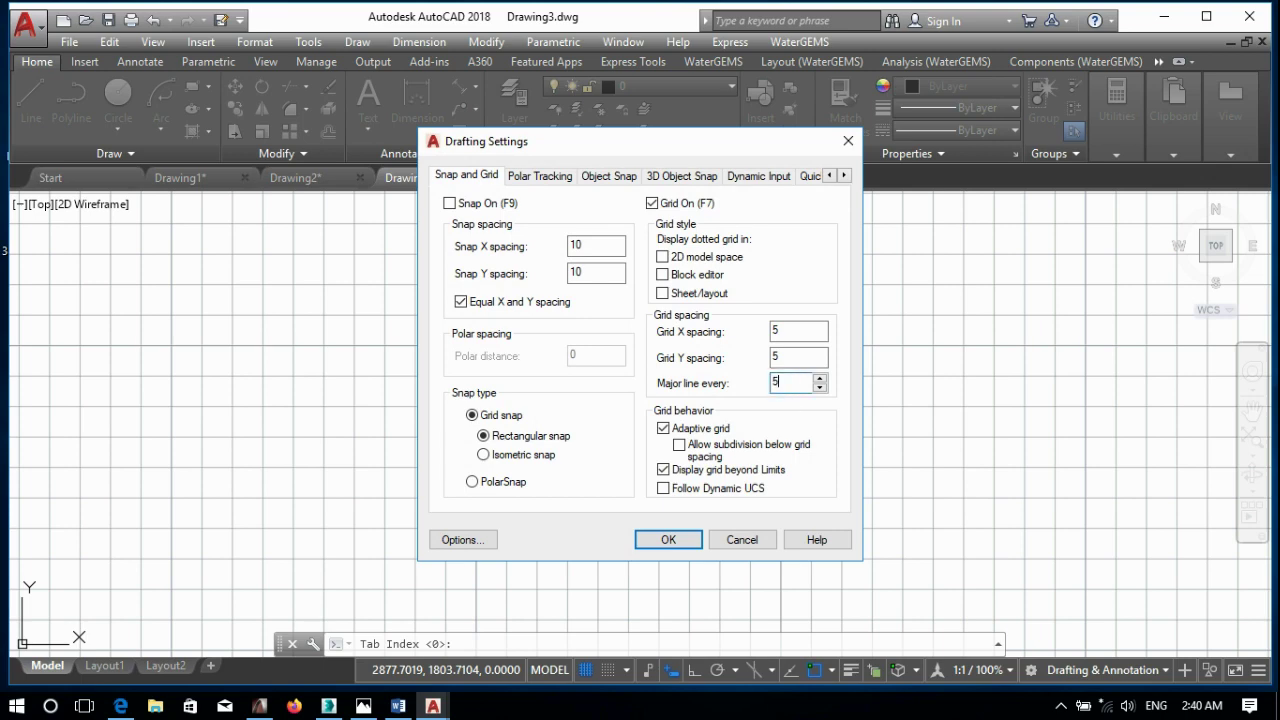
{"action": "left_click", "coordinate": [697, 543]}
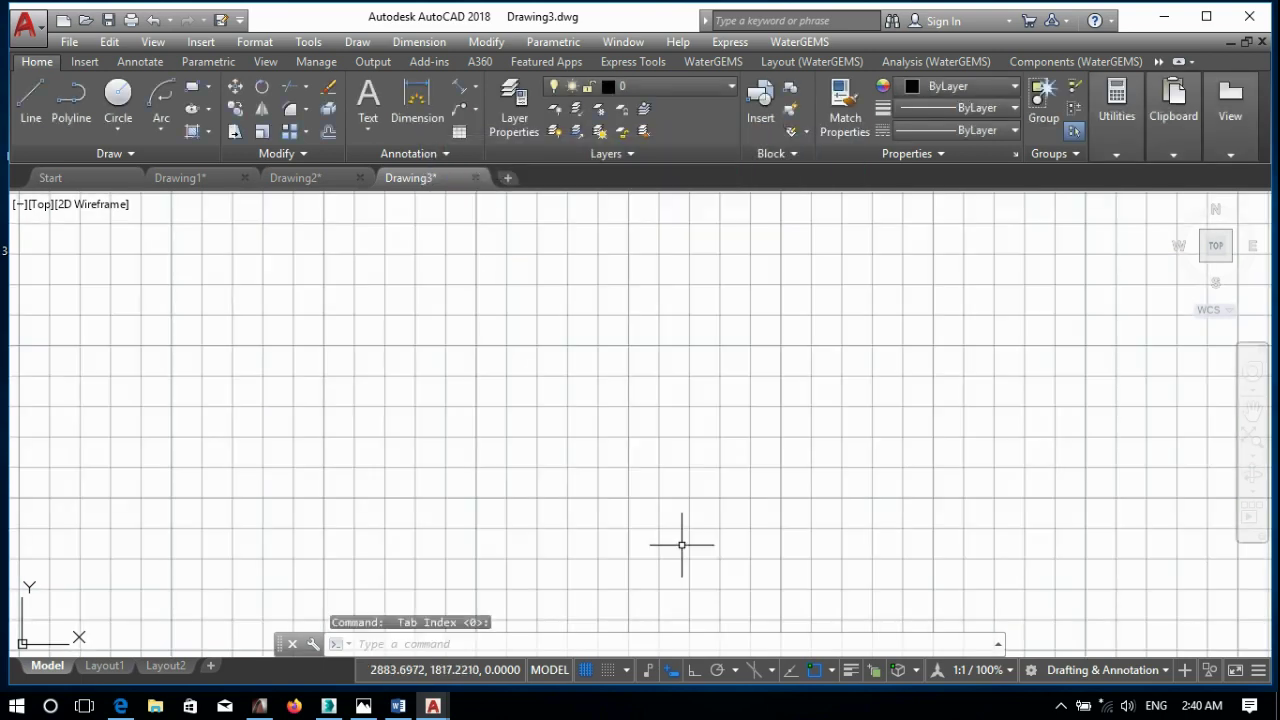
- Toggle the grid off and back on with F7 and start the Line command
{"action": "scroll", "coordinate": [612, 540], "scroll_direction": "down", "scroll_amount": 1}
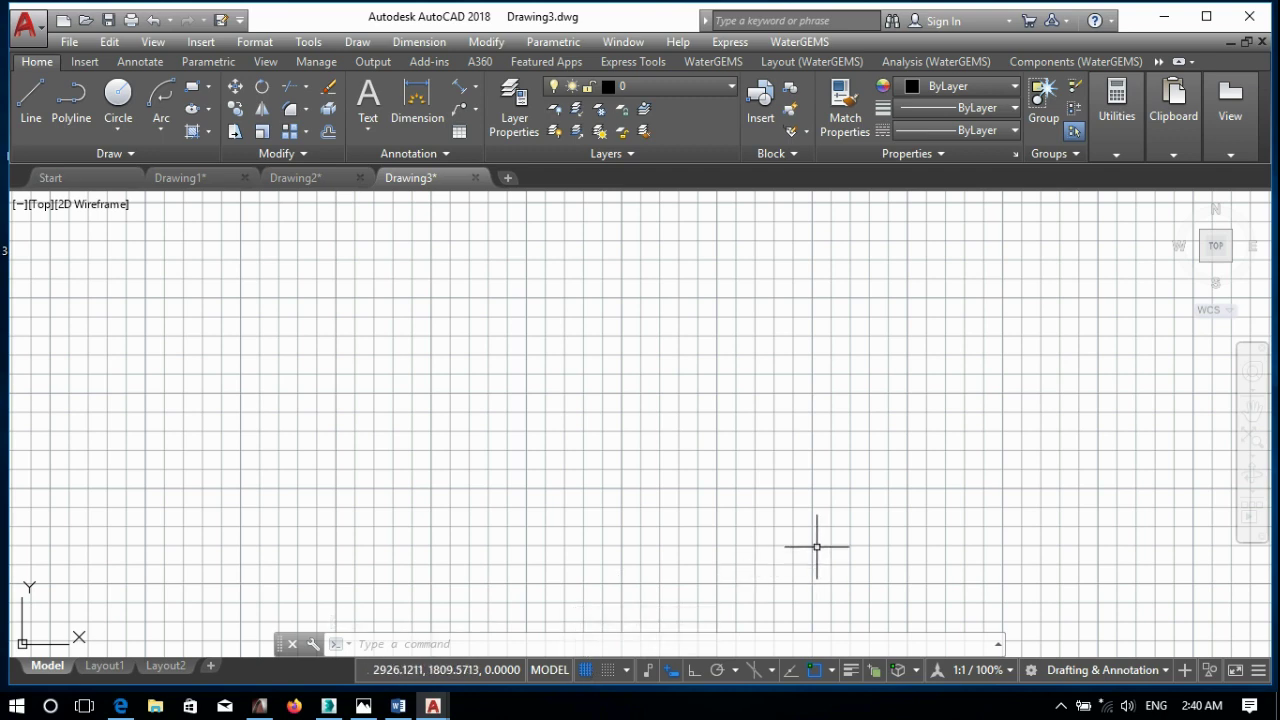
{"action": "key", "text": "F7"}
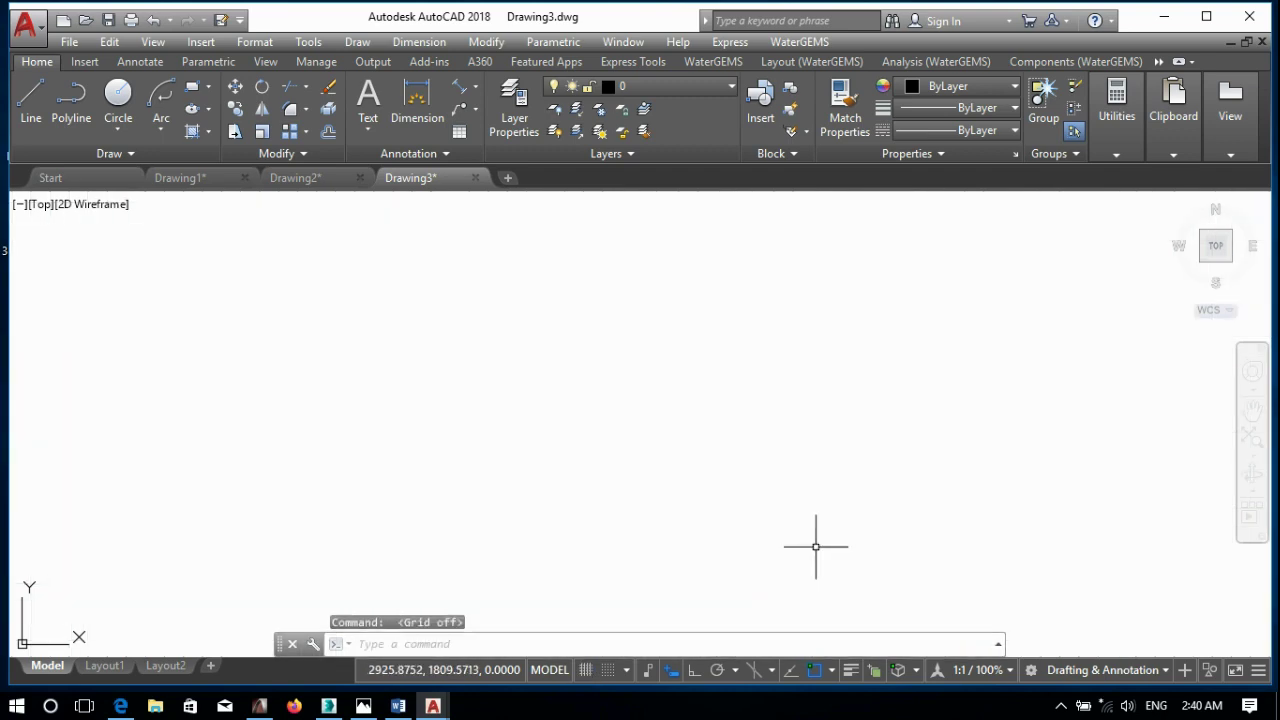
{"action": "key", "text": "F7"}
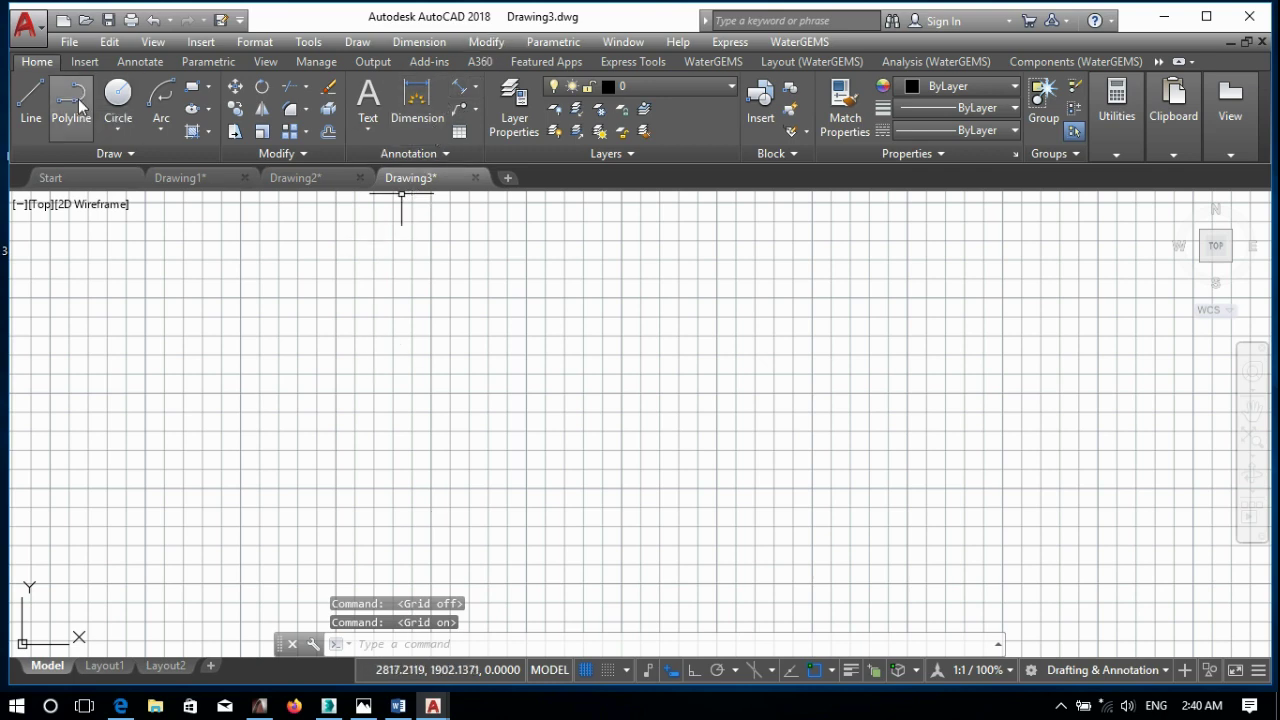
{"action": "left_click", "coordinate": [35, 103]}
- Turn grid snap on, then try a line from a snapped first point and cancel it
{"action": "scroll", "coordinate": [605, 592], "scroll_direction": "up", "scroll_amount": 3}
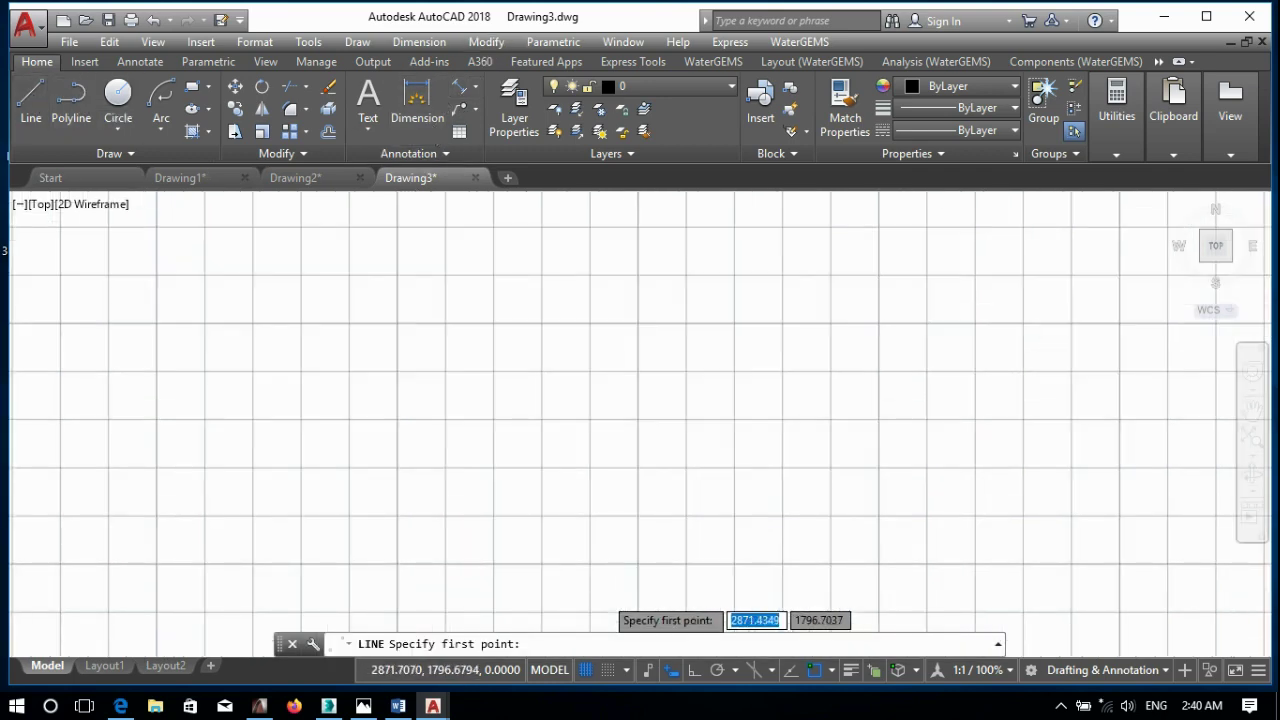
{"action": "scroll", "coordinate": [590, 570], "scroll_direction": "up", "scroll_amount": 2}
{"action": "left_click", "coordinate": [608, 669]}
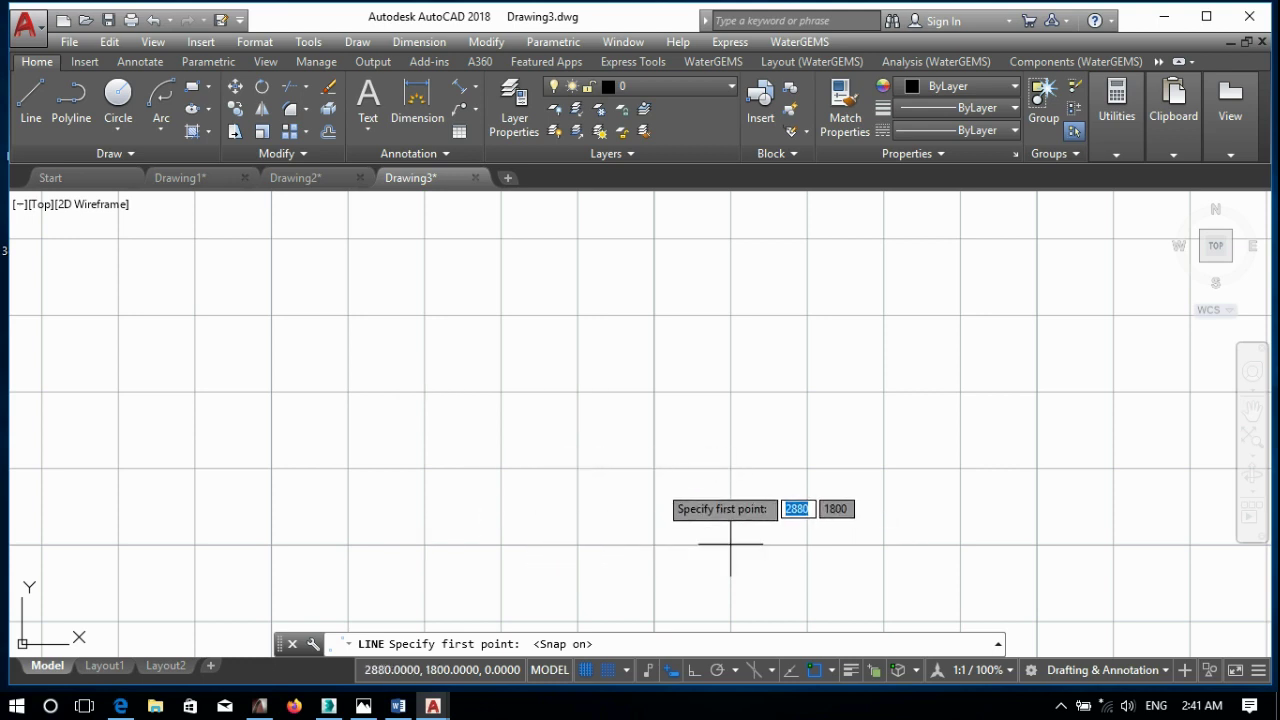
{"action": "key", "text": "Escape"}
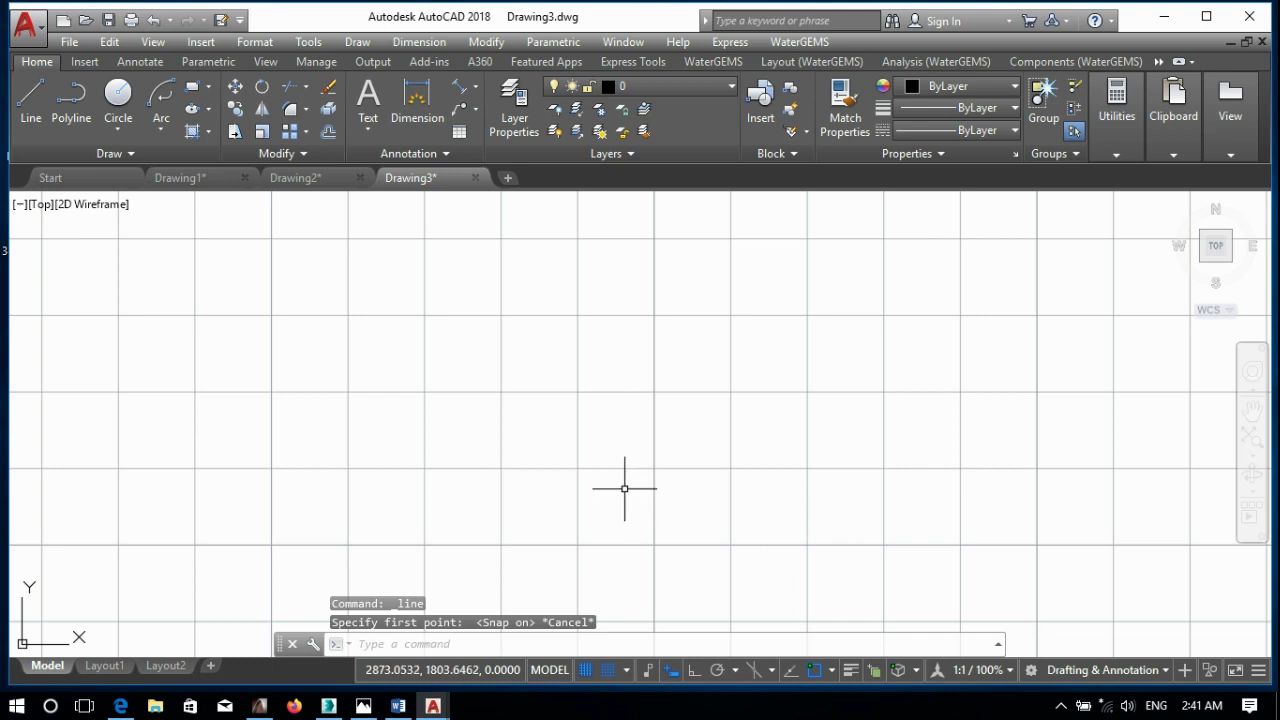
{"action": "left_click", "coordinate": [31, 100]}
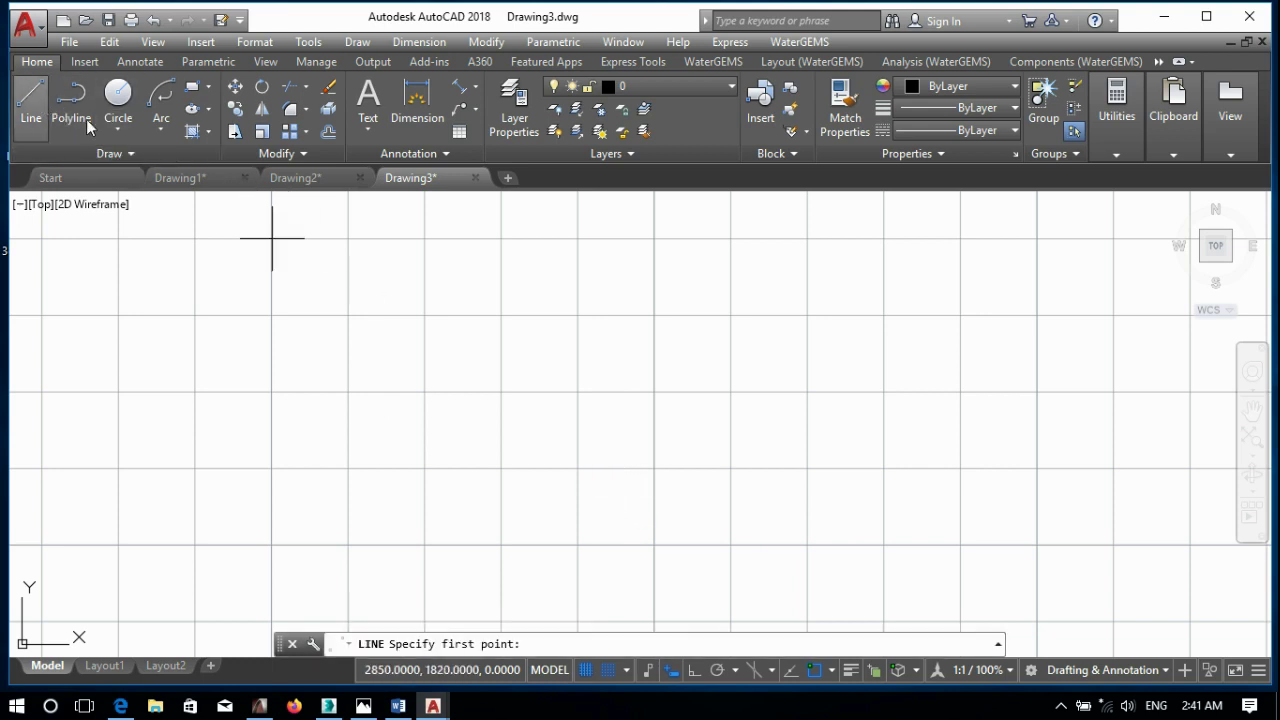
{"action": "left_click", "coordinate": [577, 544]}
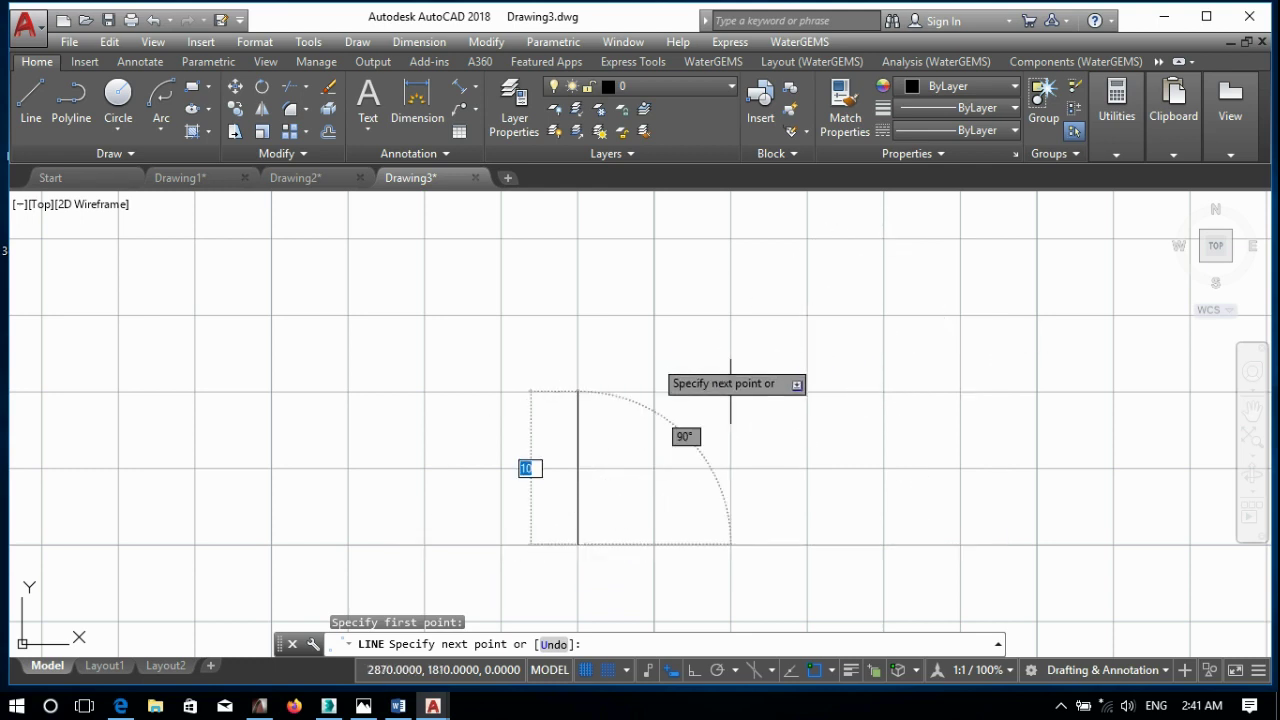
{"action": "key", "text": "Escape"}
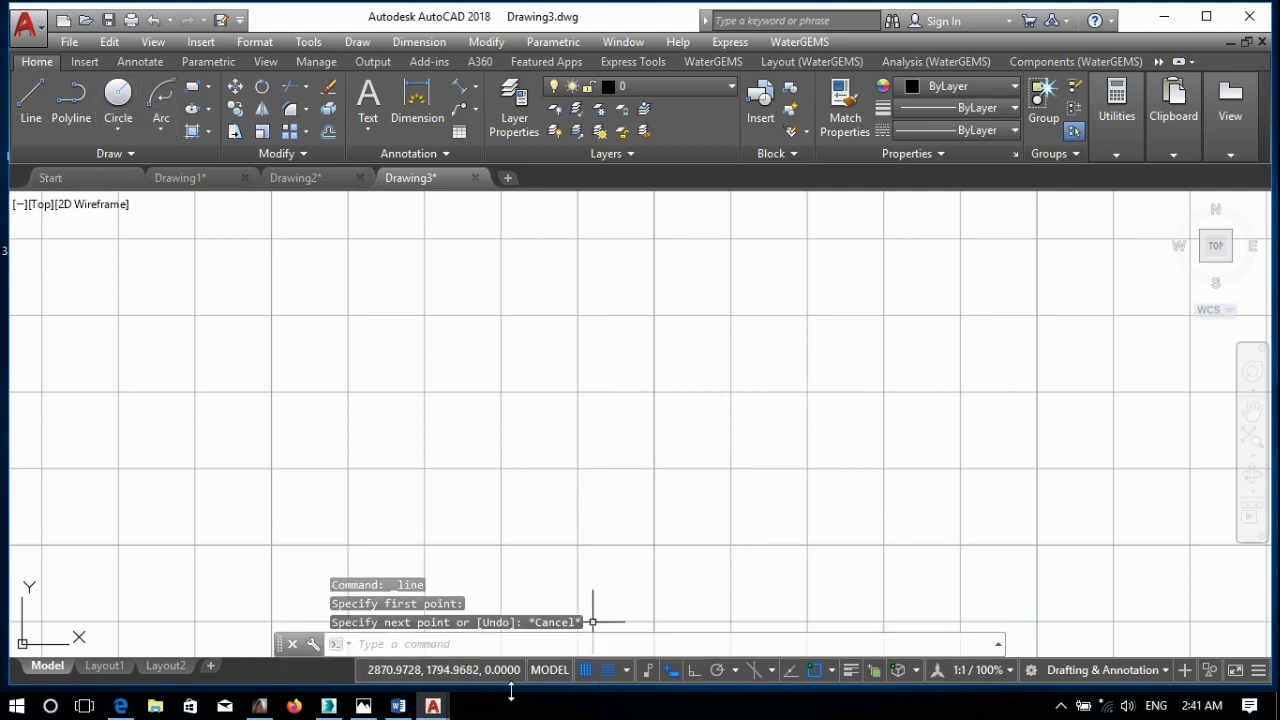
{"action": "left_click", "coordinate": [626, 671]}
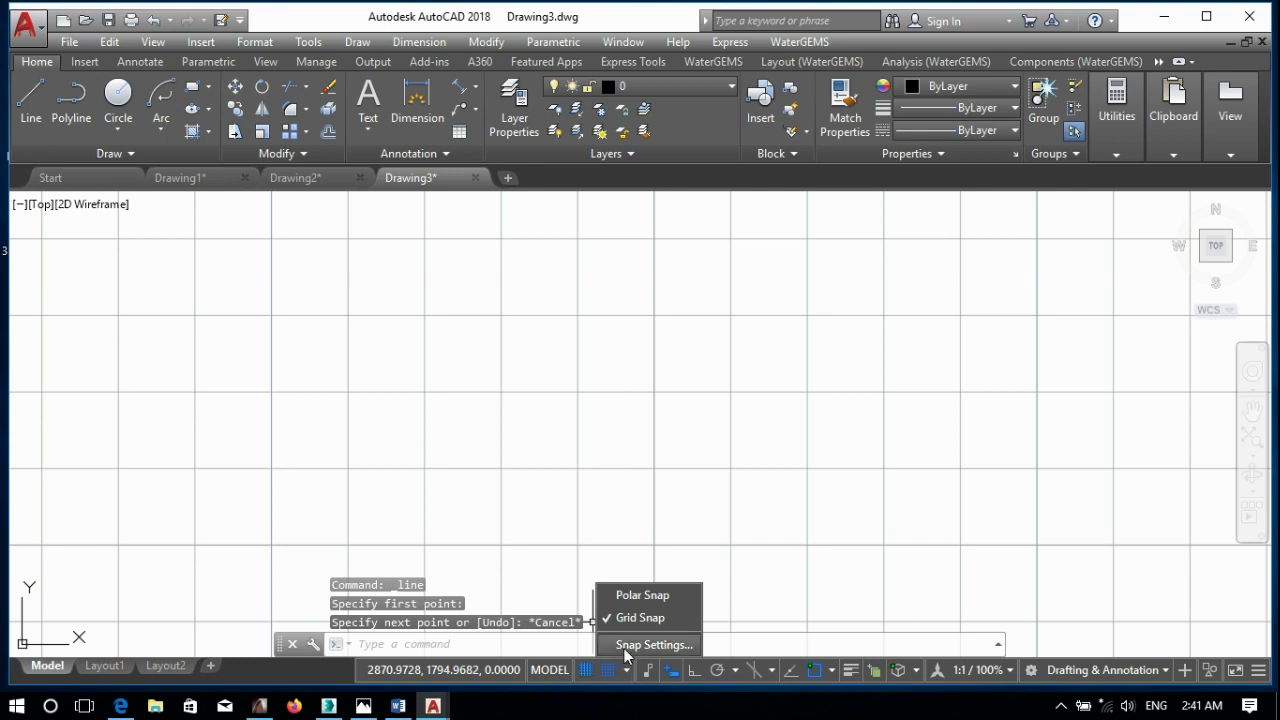
- Try entering Snap X spacing 5 but cancel the dialog, then abandon a line
{"action": "left_click", "coordinate": [625, 648]}
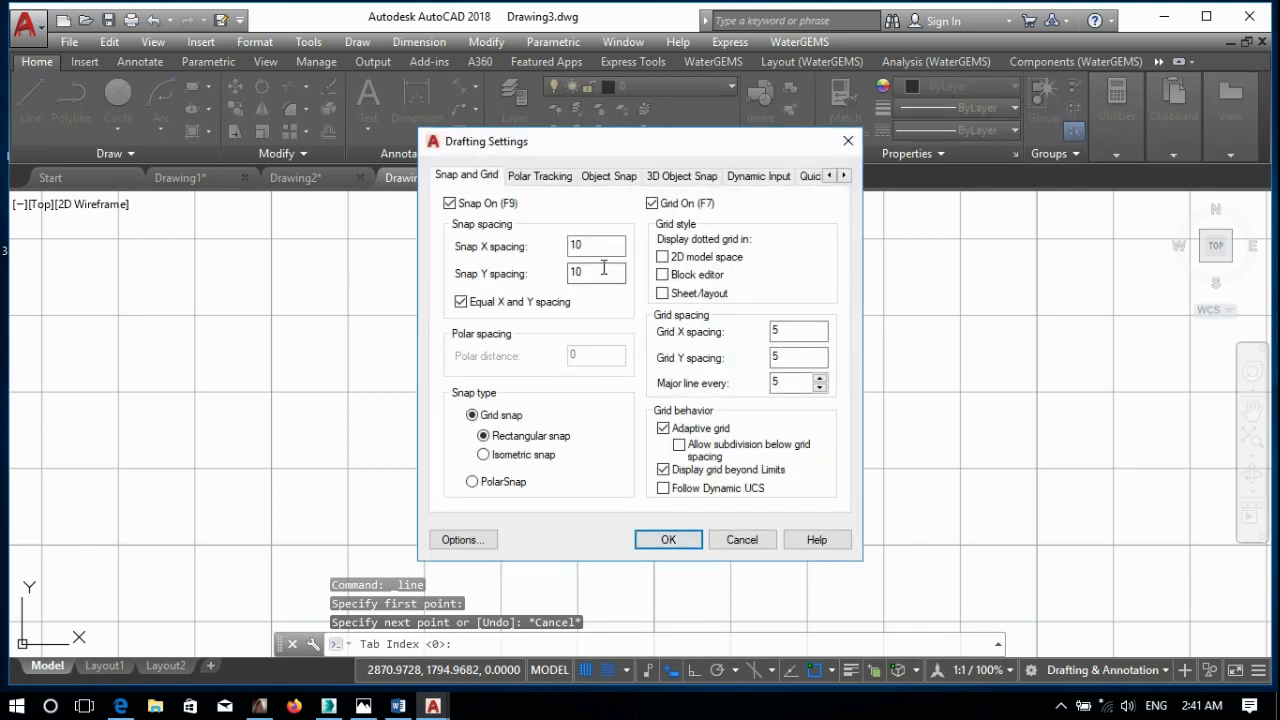
{"action": "double_click", "coordinate": [589, 246]}
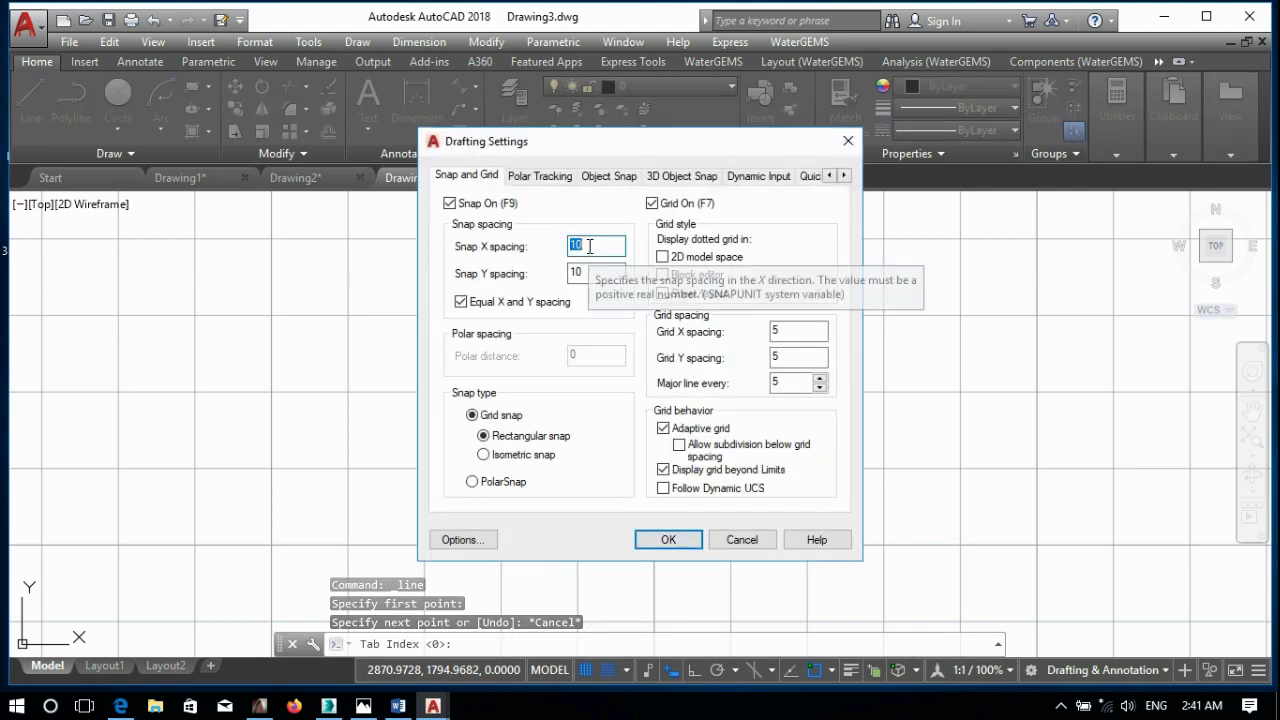
{"action": "type", "text": "5"}
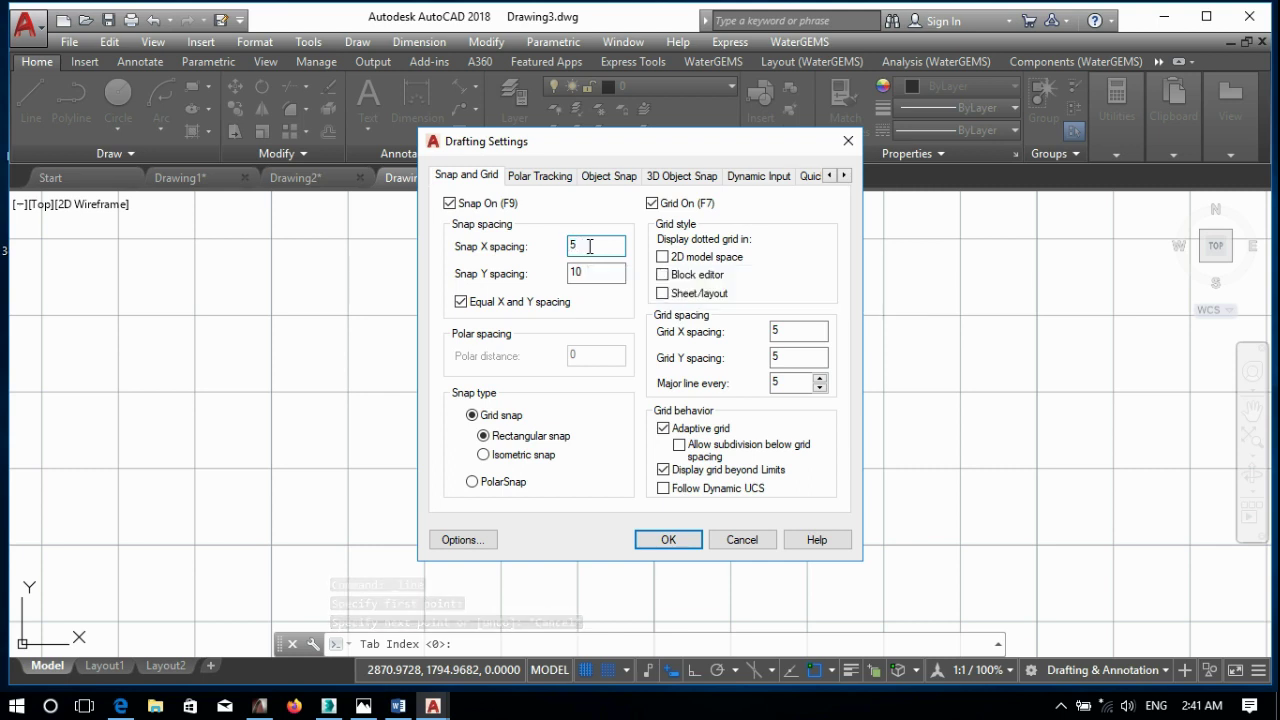
{"action": "left_click", "coordinate": [742, 540]}
{"action": "left_click", "coordinate": [34, 100]}
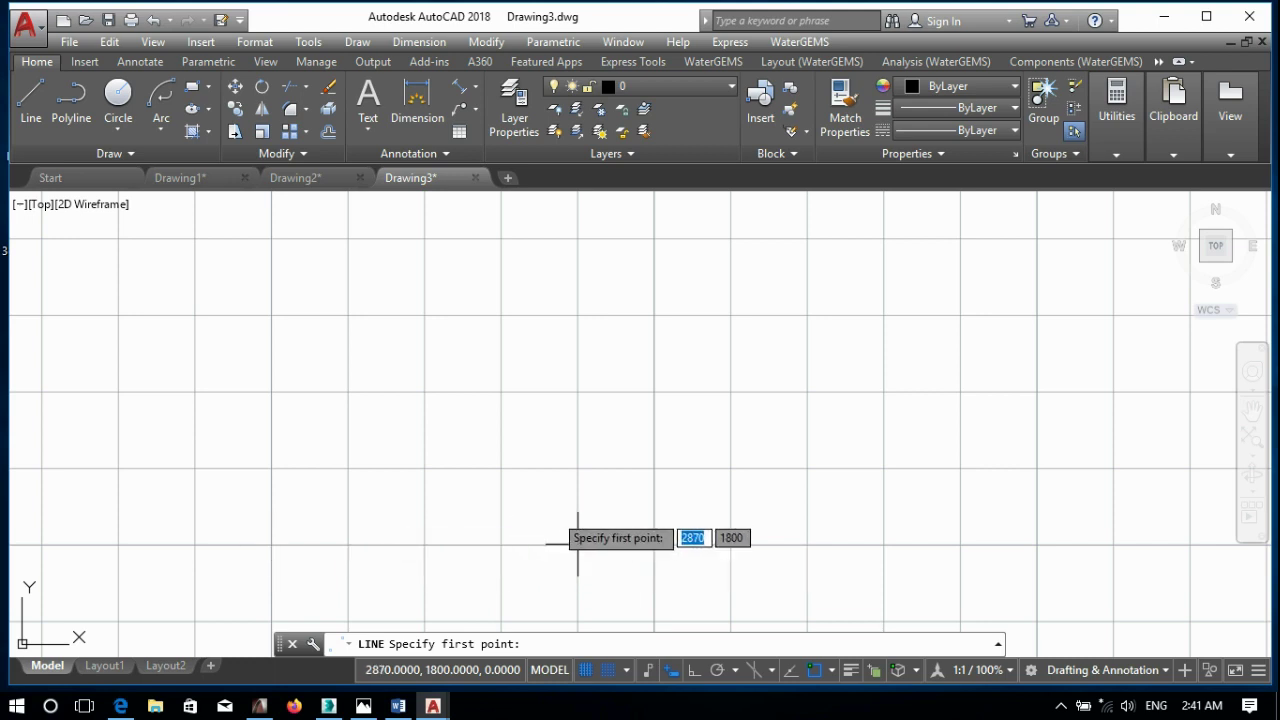
{"action": "key", "text": "Escape"}
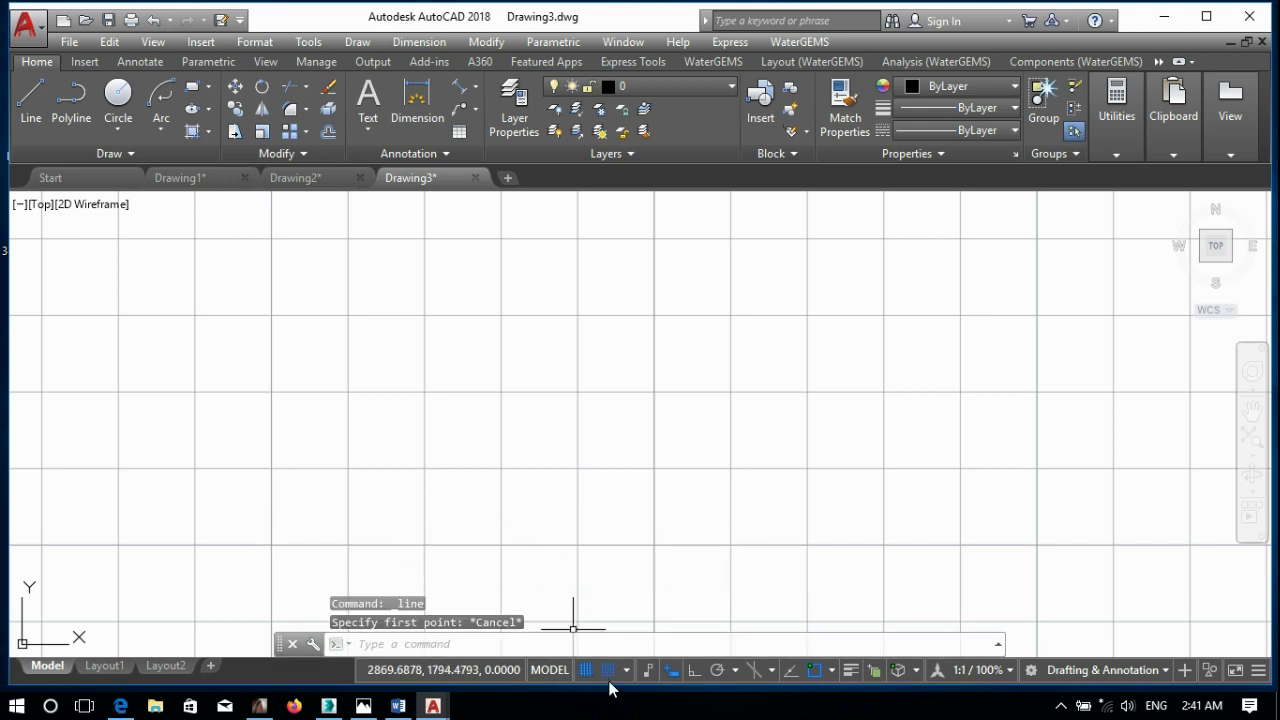
- Set Snap X and Y spacing to 5 in Snap Settings and apply it
{"action": "left_click", "coordinate": [626, 670]}
{"action": "left_click", "coordinate": [630, 645]}
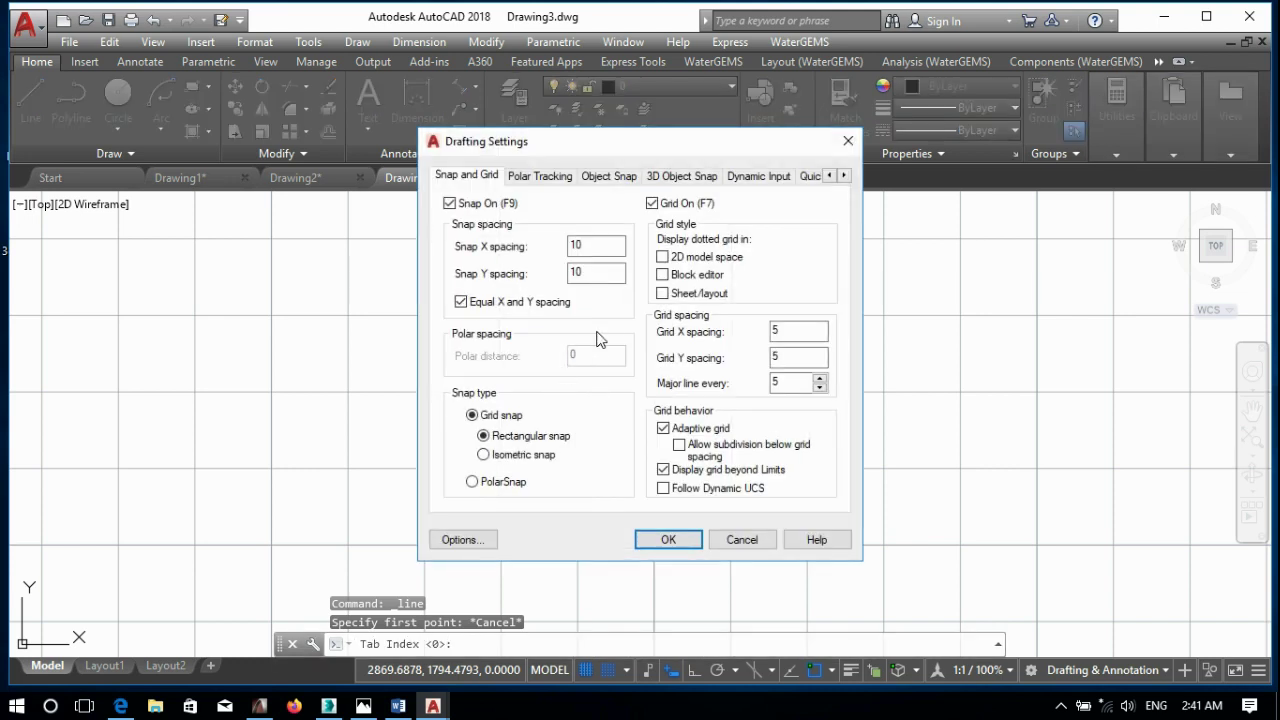
{"action": "double_click", "coordinate": [593, 244]}
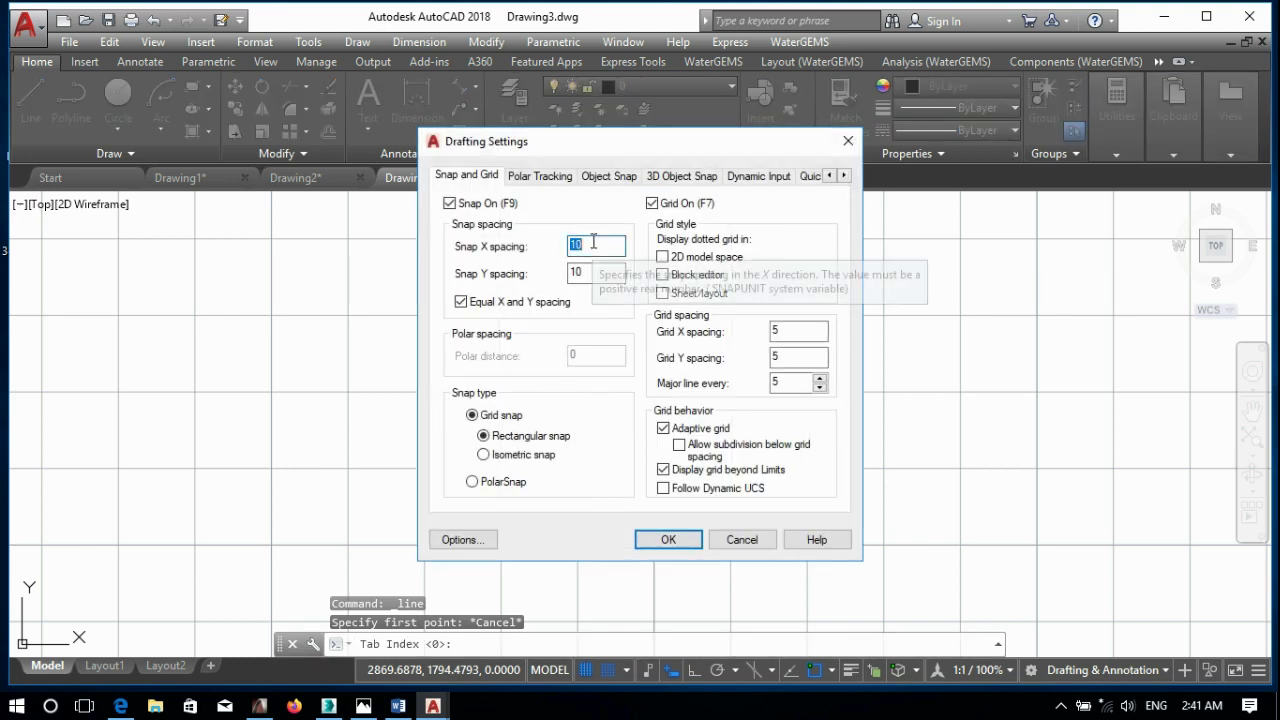
{"action": "type", "text": "5"}
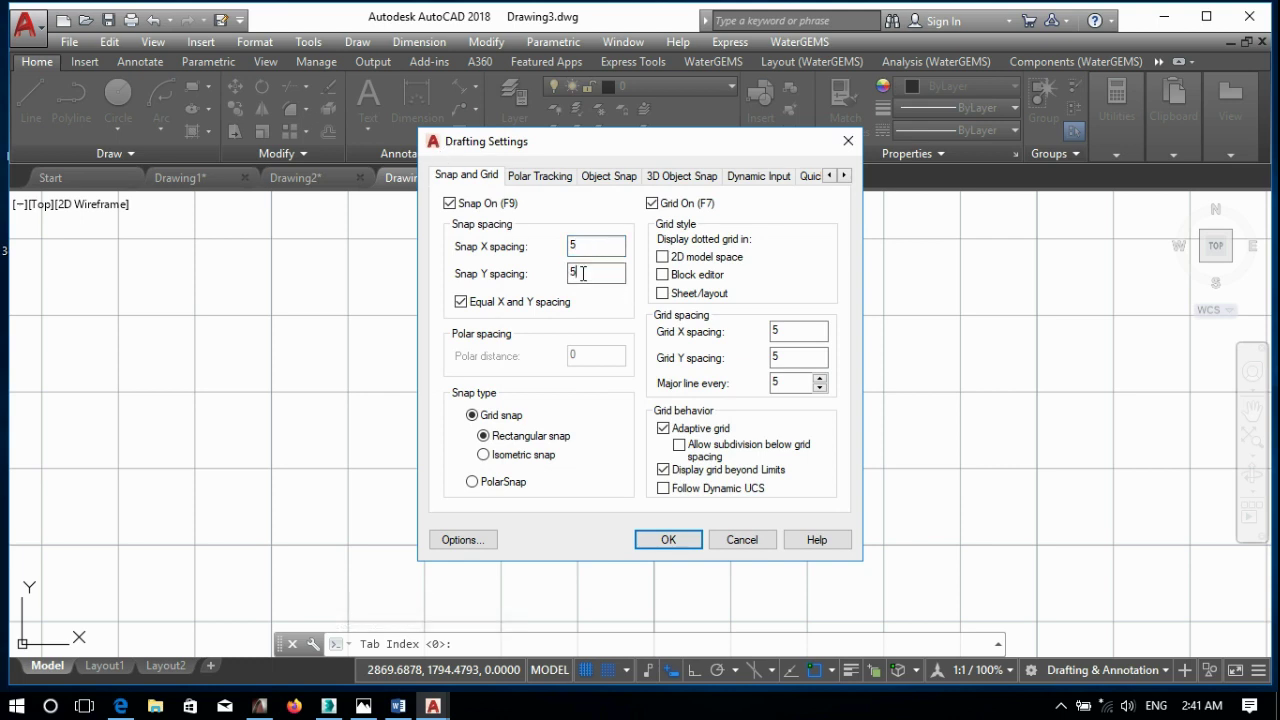
{"action": "left_click", "coordinate": [668, 540]}
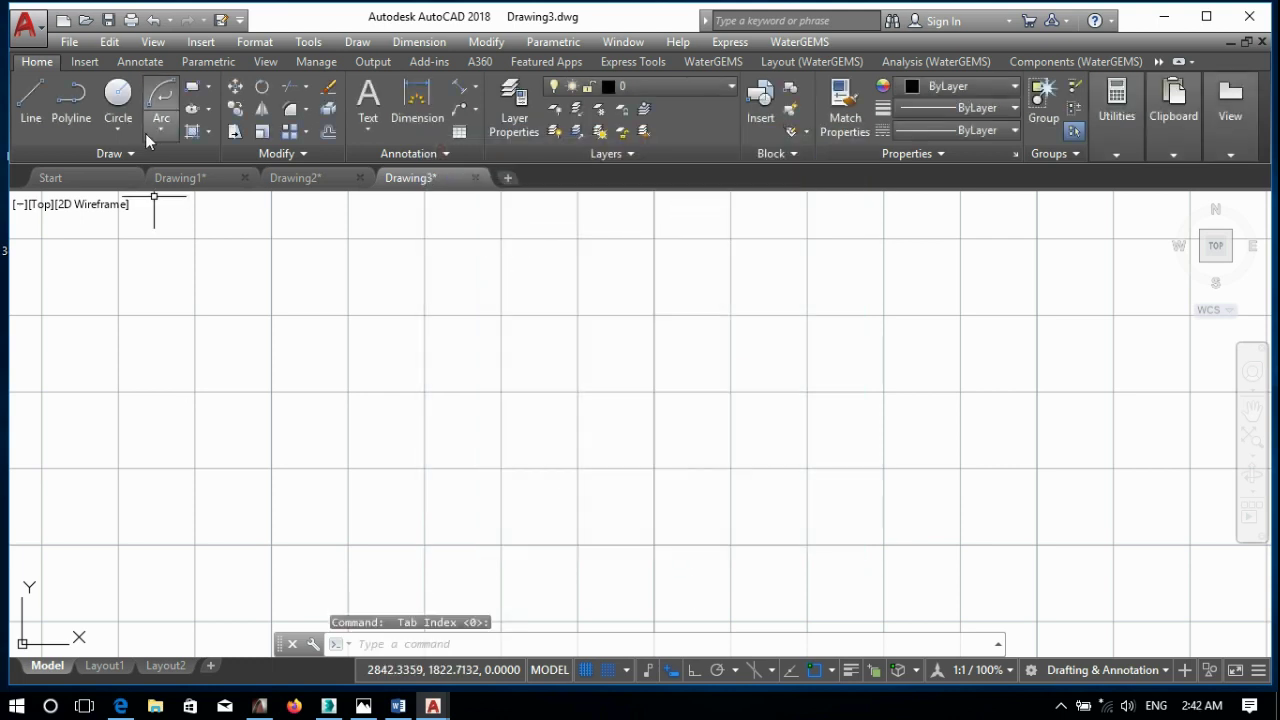
{"action": "left_click", "coordinate": [31, 100]}
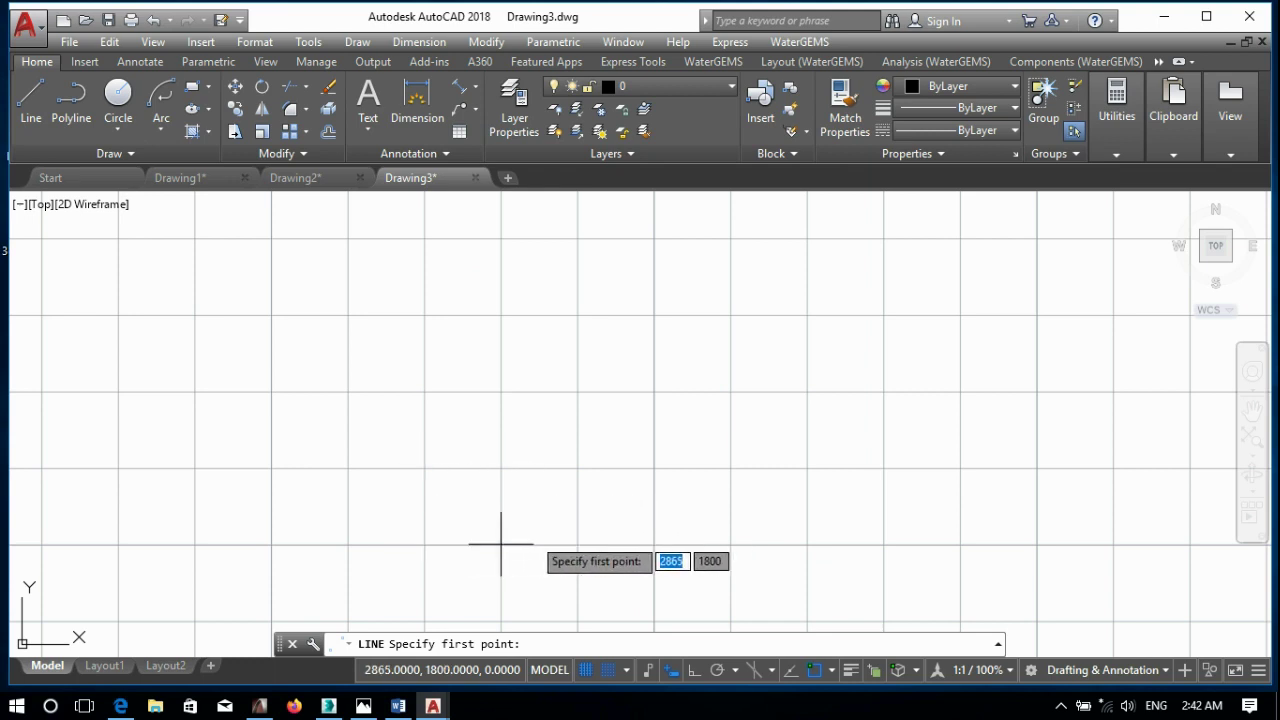
{"action": "left_click", "coordinate": [501, 466]}
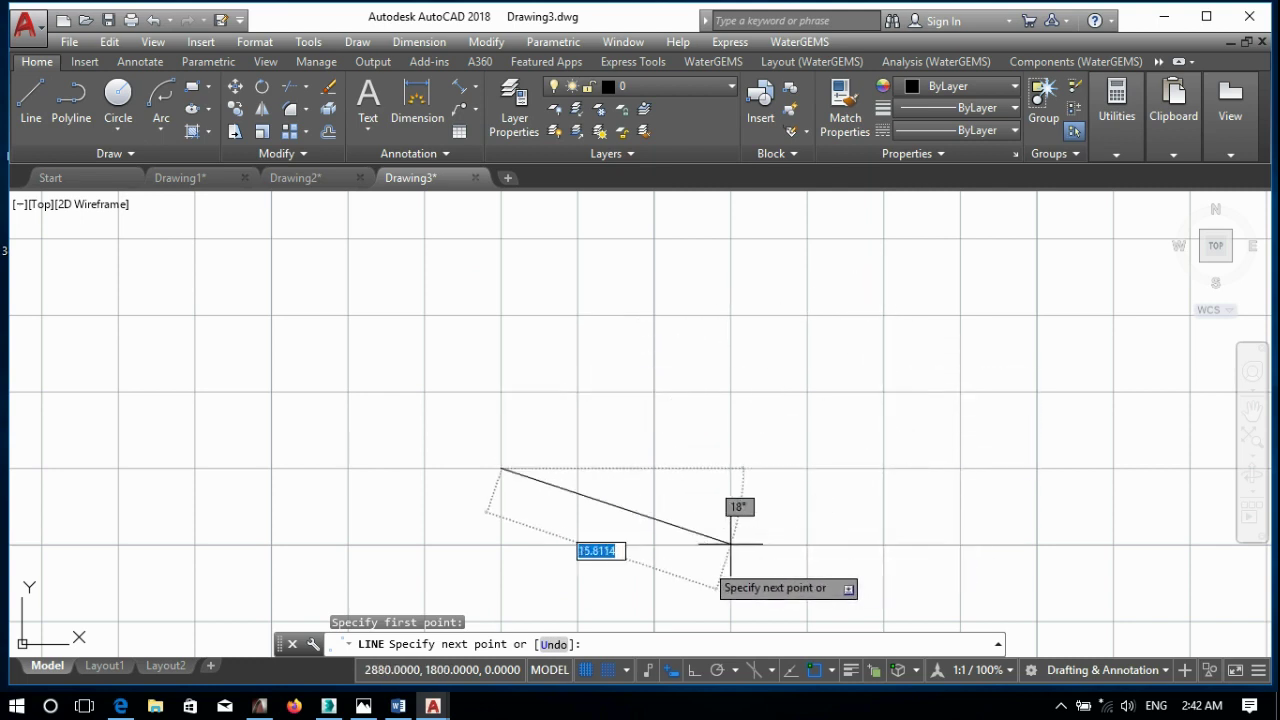
{"action": "key", "text": "Escape"}
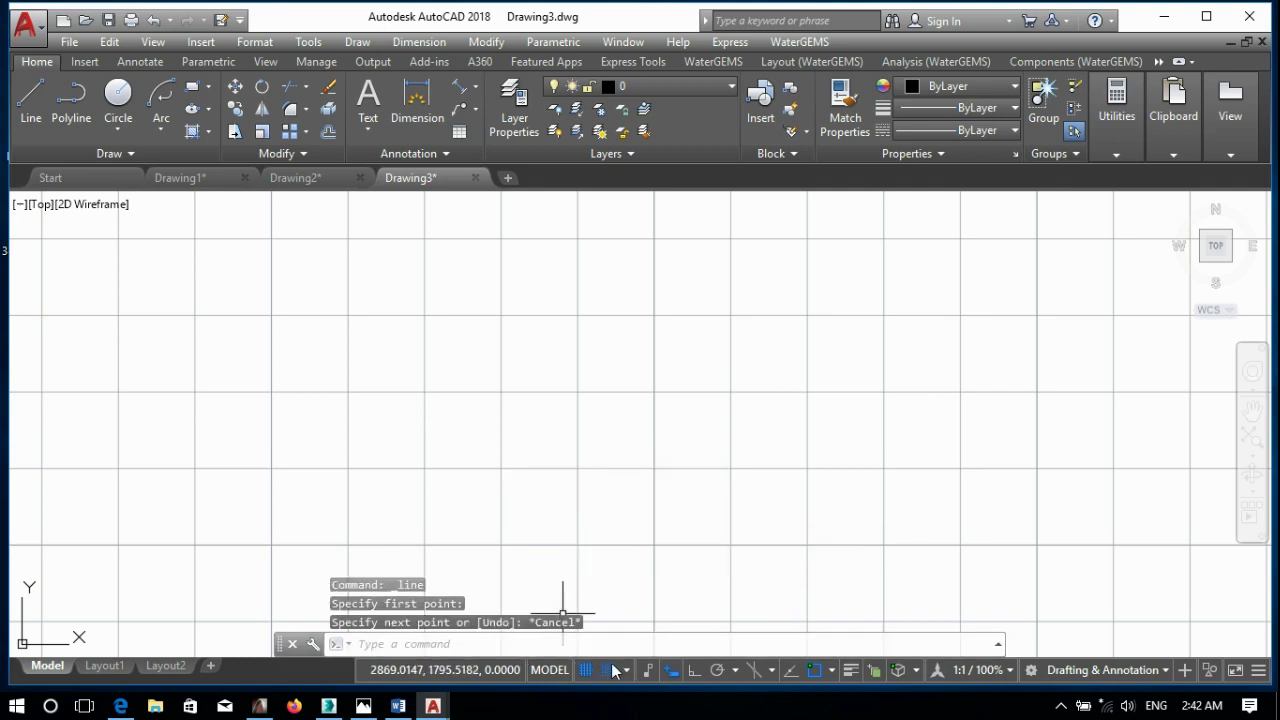
{"action": "right_click", "coordinate": [613, 665]}
{"action": "left_click", "coordinate": [645, 645]}
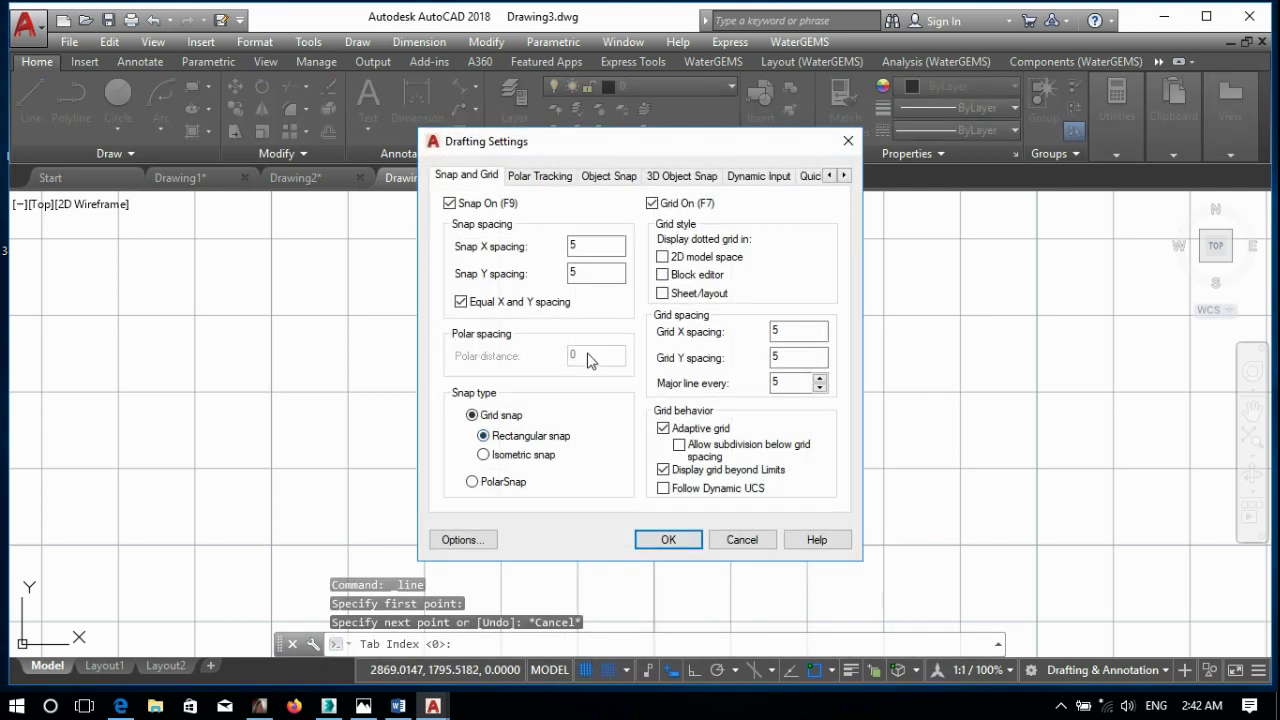
{"action": "left_click", "coordinate": [750, 540]}
{"action": "left_click", "coordinate": [698, 414]}
{"action": "left_click", "coordinate": [645, 505]}
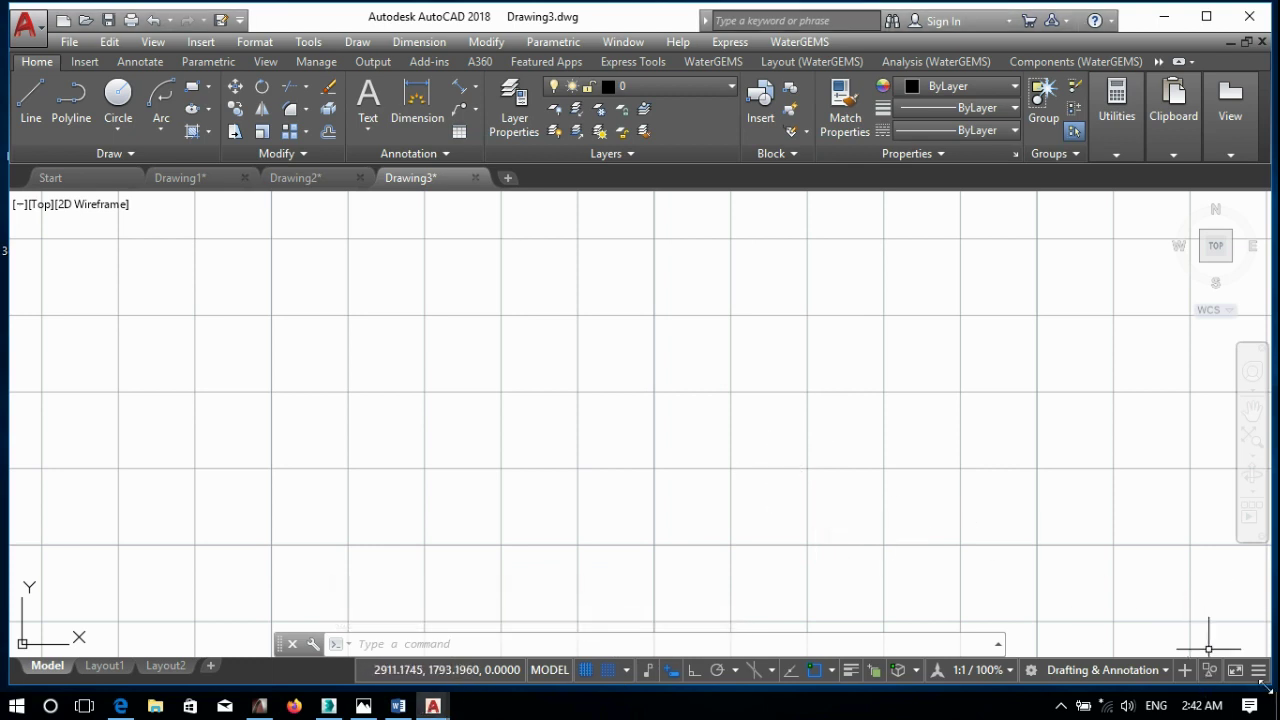
{"action": "left_click", "coordinate": [1062, 707]}
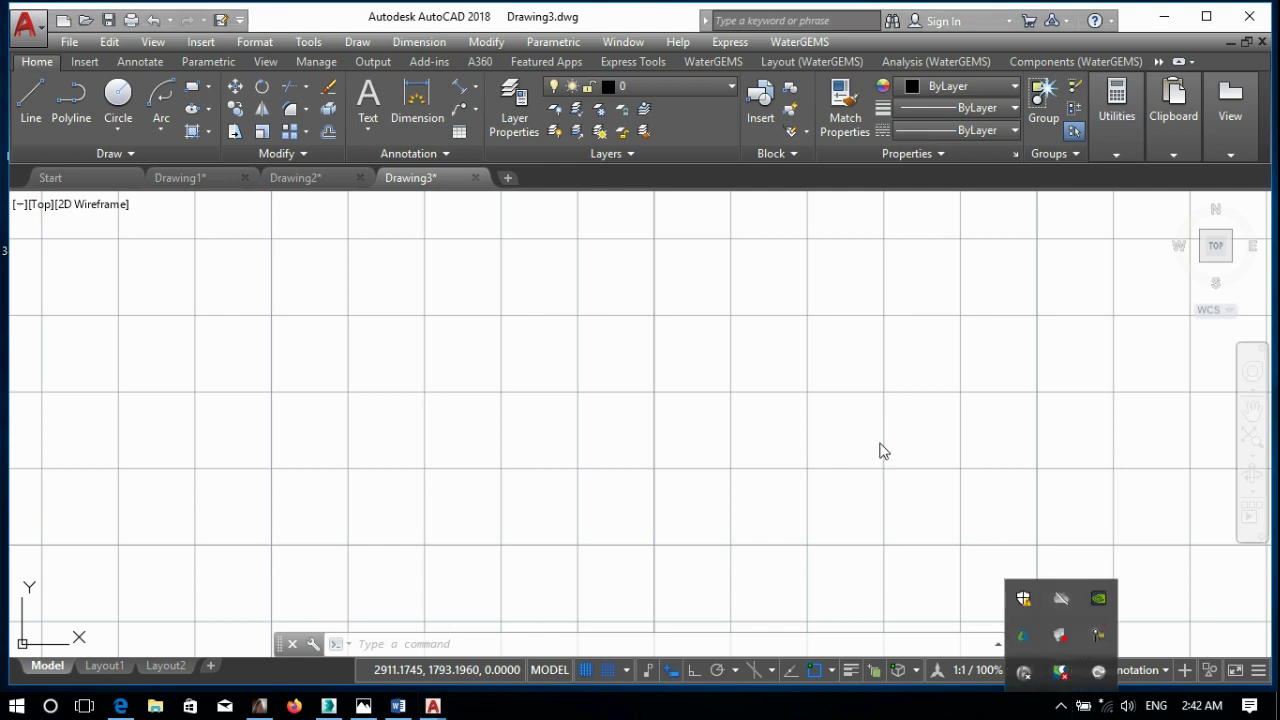
{"action": "left_click", "coordinate": [1058, 622]}
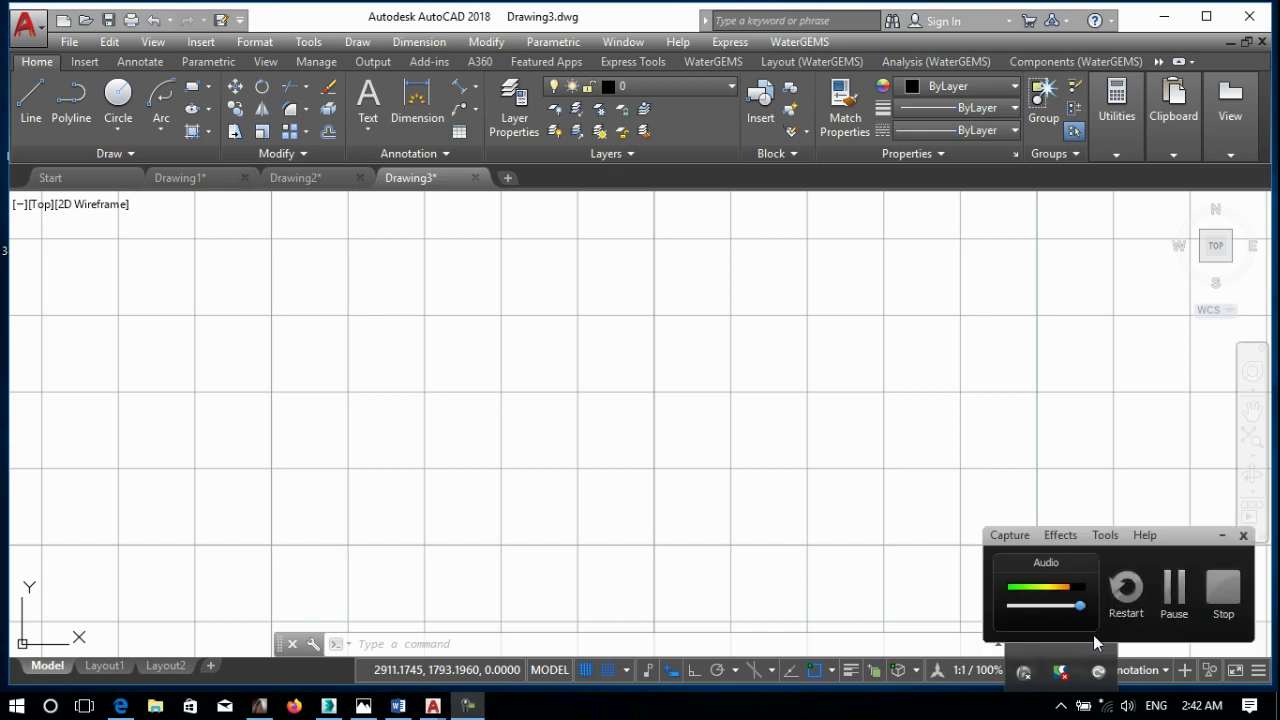
{"action": "left_click", "coordinate": [1220, 606]}
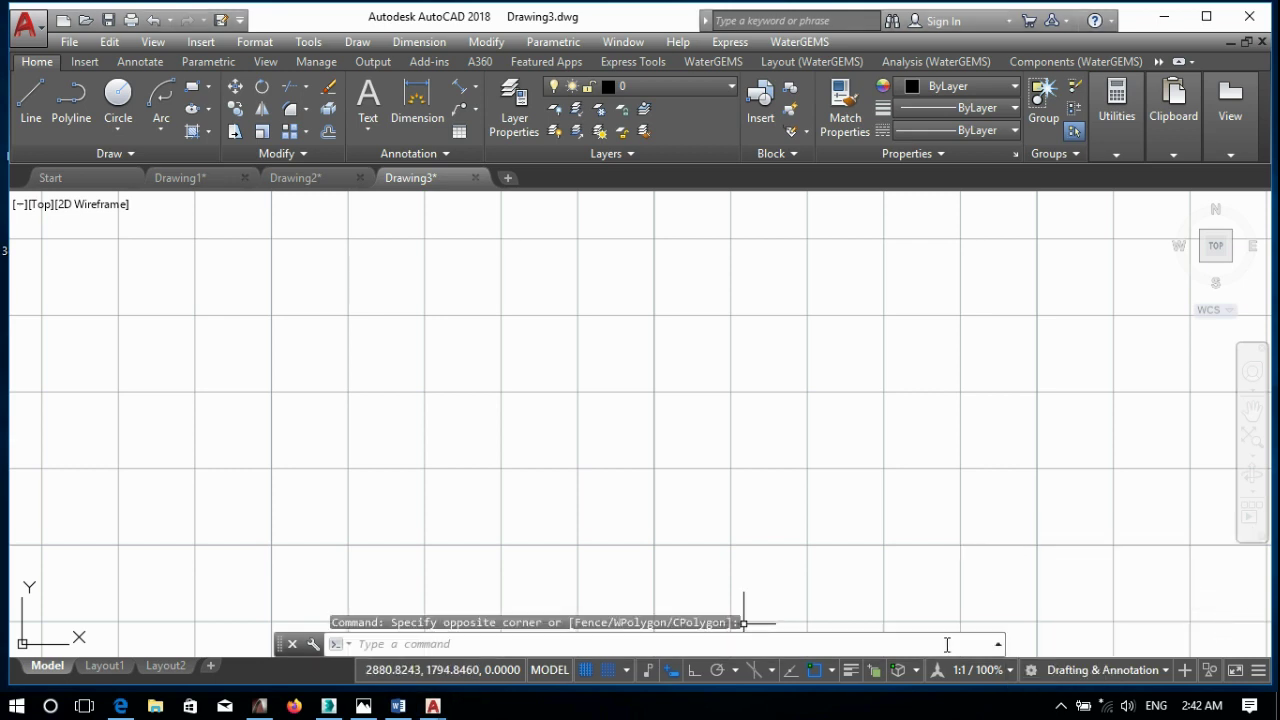
- Dismiss the snap mode menu and start the Line command from the Draw panel
{"action": "left_click", "coordinate": [627, 670]}
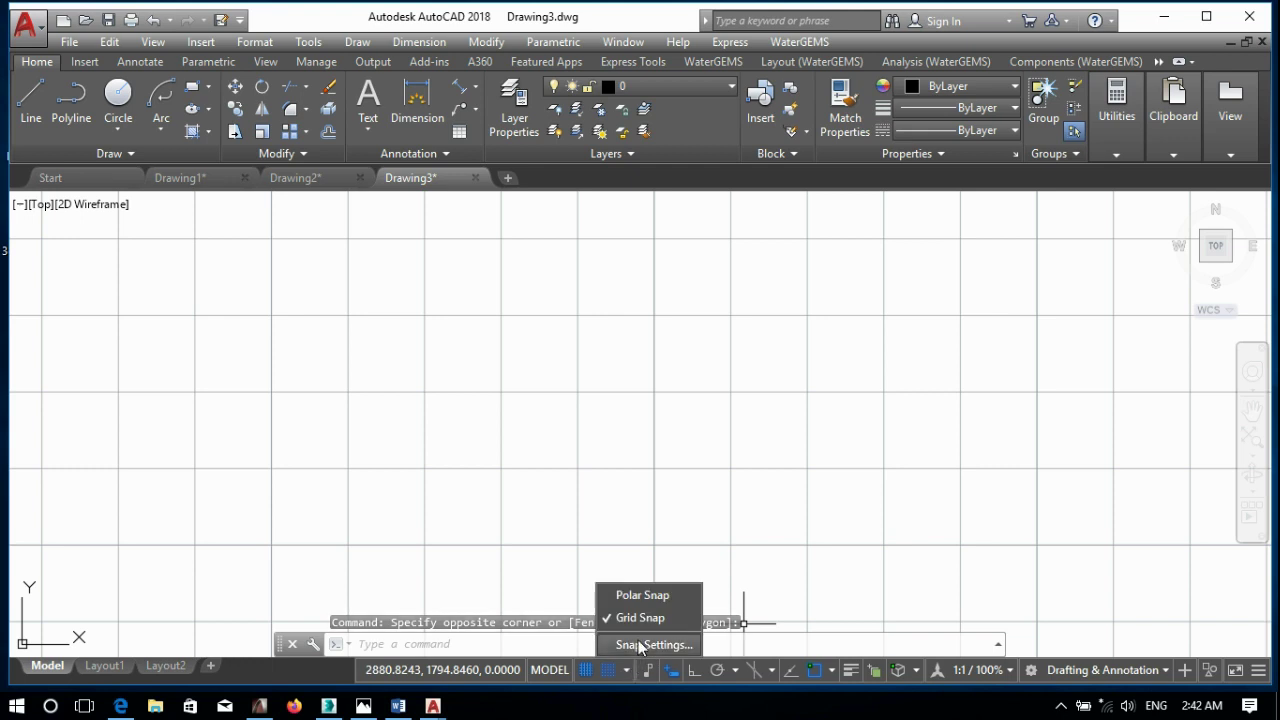
{"action": "left_click", "coordinate": [713, 628]}
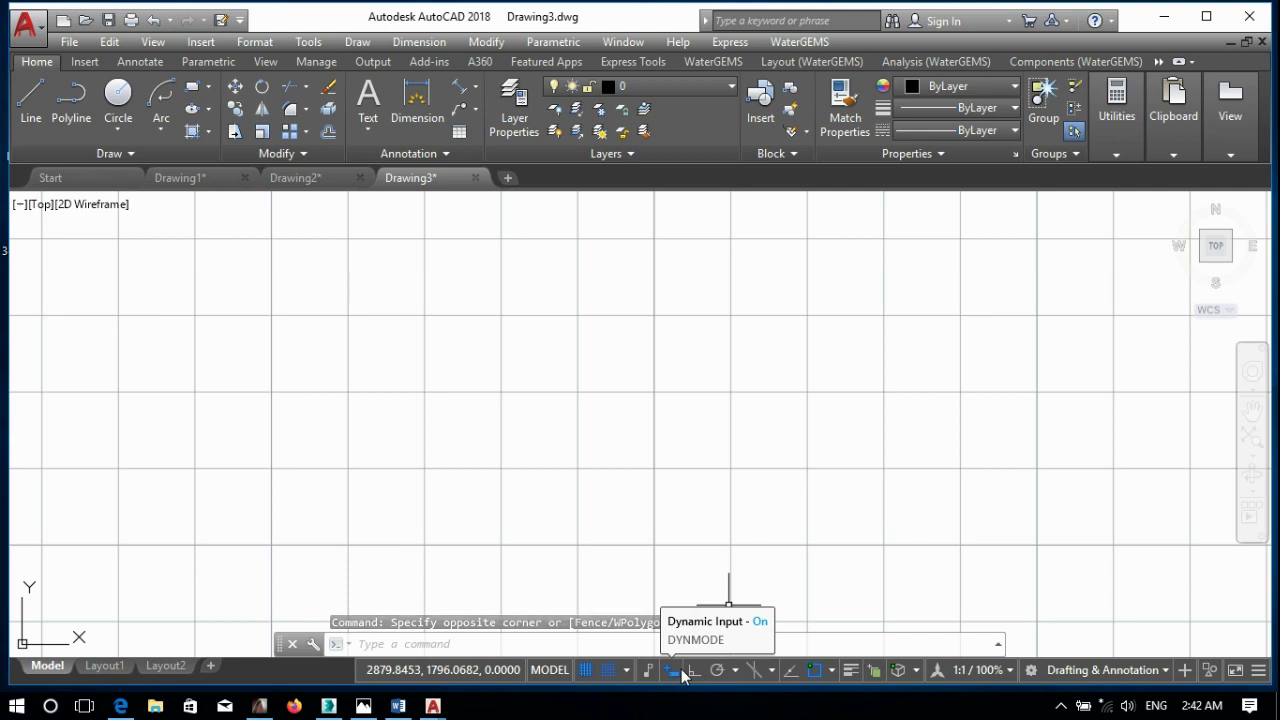
{"action": "left_click", "coordinate": [681, 434]}
{"action": "left_click", "coordinate": [613, 470]}
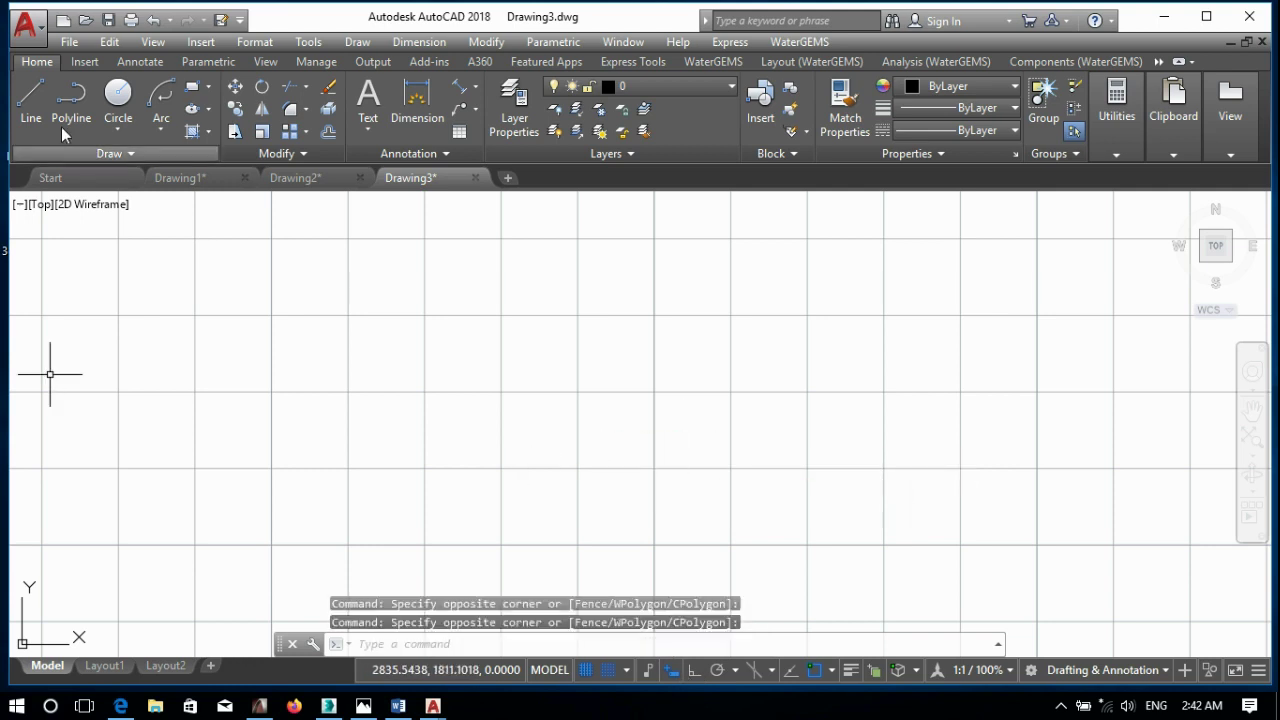
{"action": "left_click", "coordinate": [20, 100]}
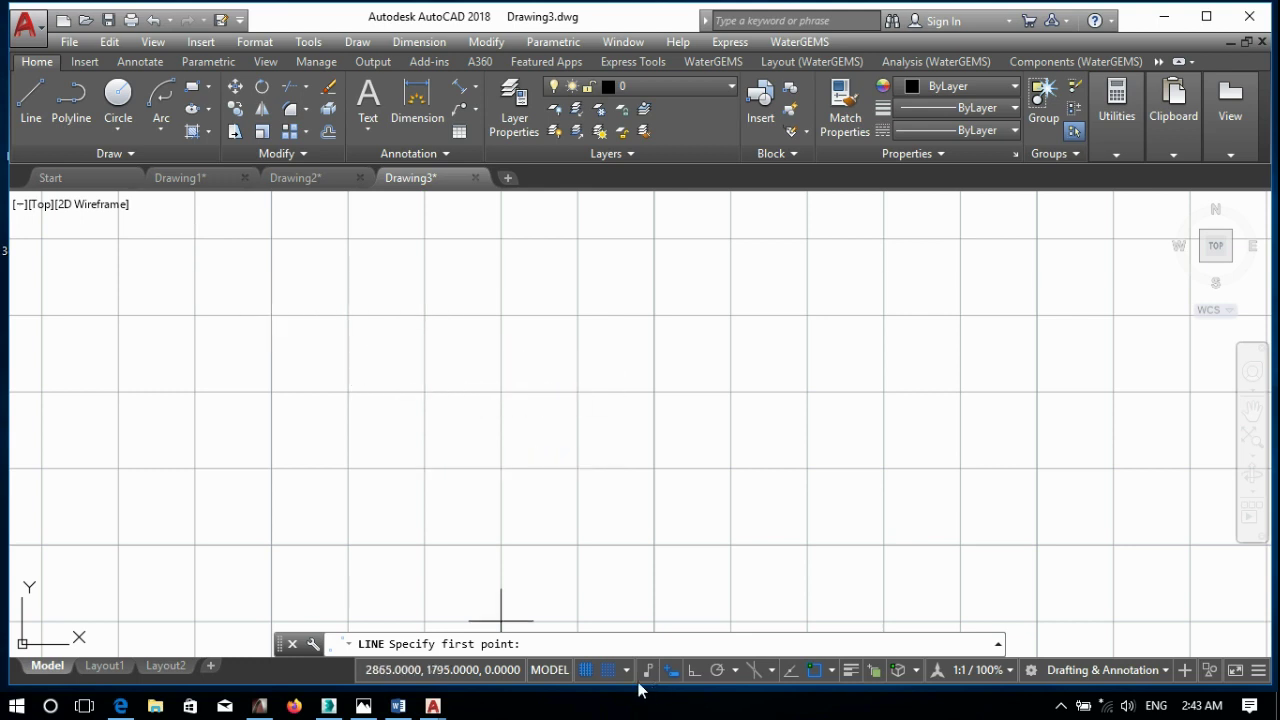
- Turn off Snap and Dynamic Input, then draw an open chain of five connected off-grid lines
{"action": "left_click", "coordinate": [607, 672]}
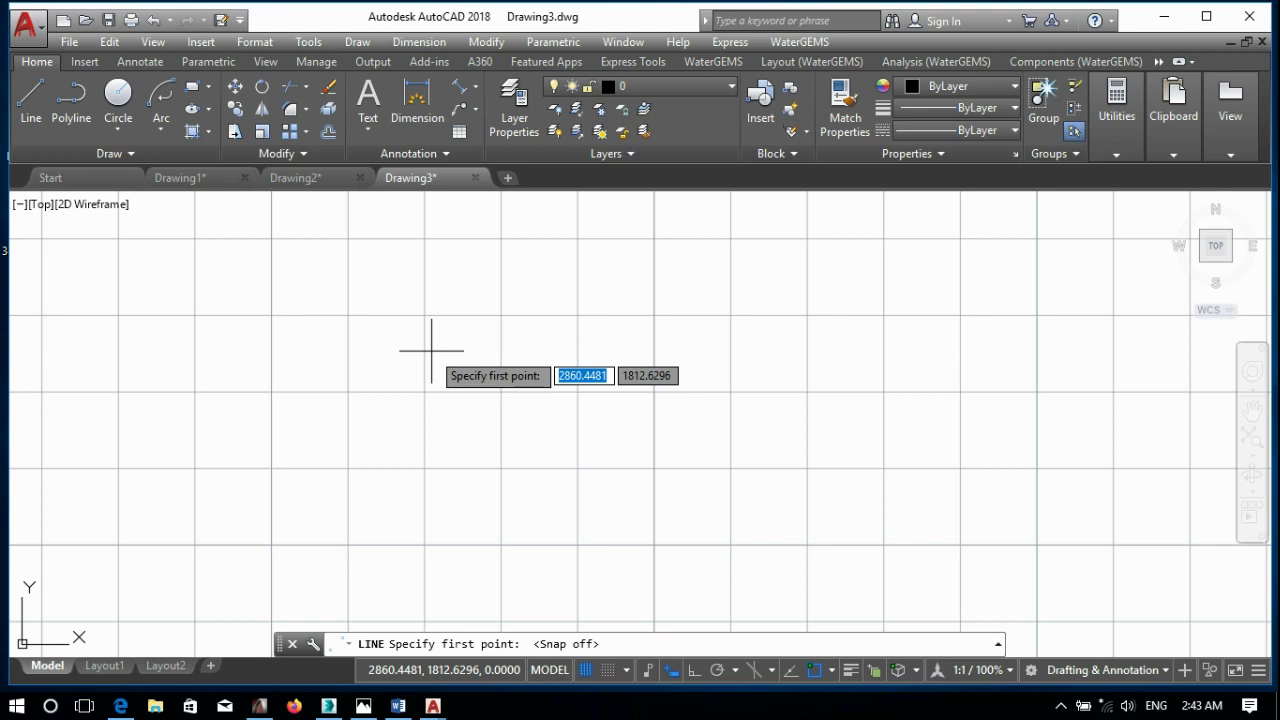
{"action": "left_click", "coordinate": [672, 674]}
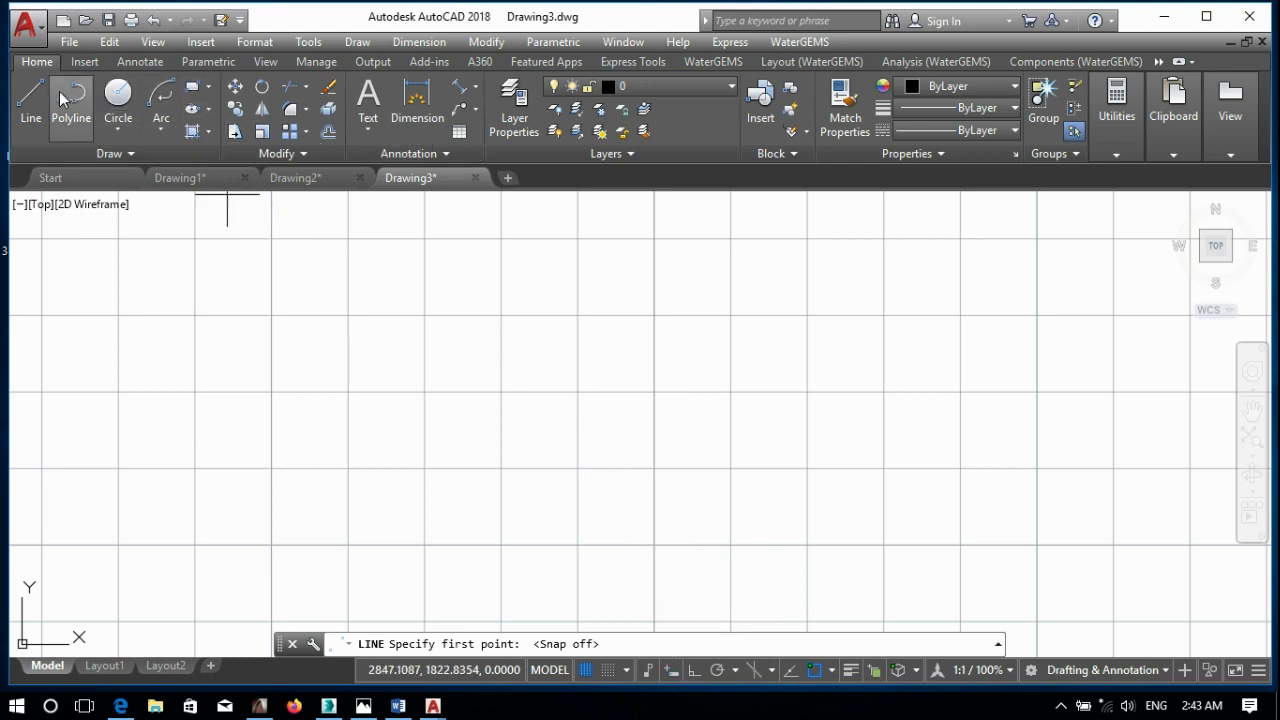
{"action": "left_click", "coordinate": [31, 100]}
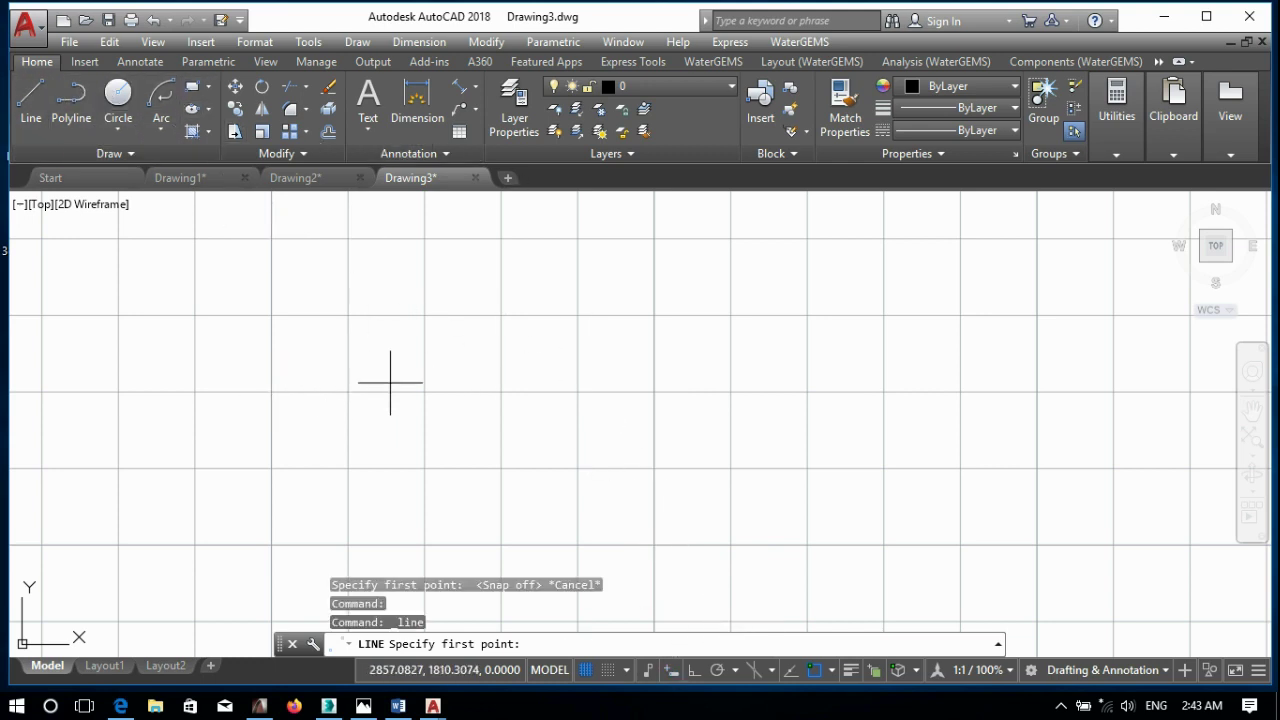
{"action": "left_click", "coordinate": [287, 338]}
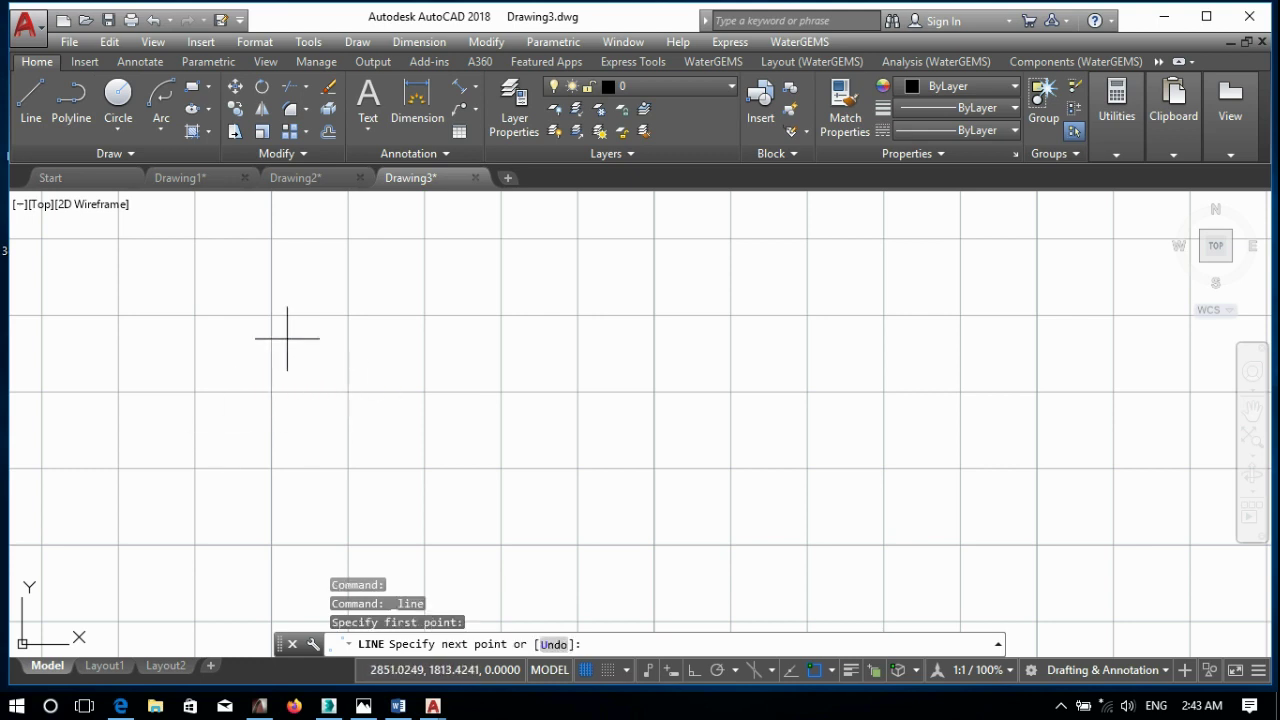
{"action": "left_click", "coordinate": [815, 252]}
{"action": "left_click", "coordinate": [801, 377]}
{"action": "left_click", "coordinate": [437, 507]}
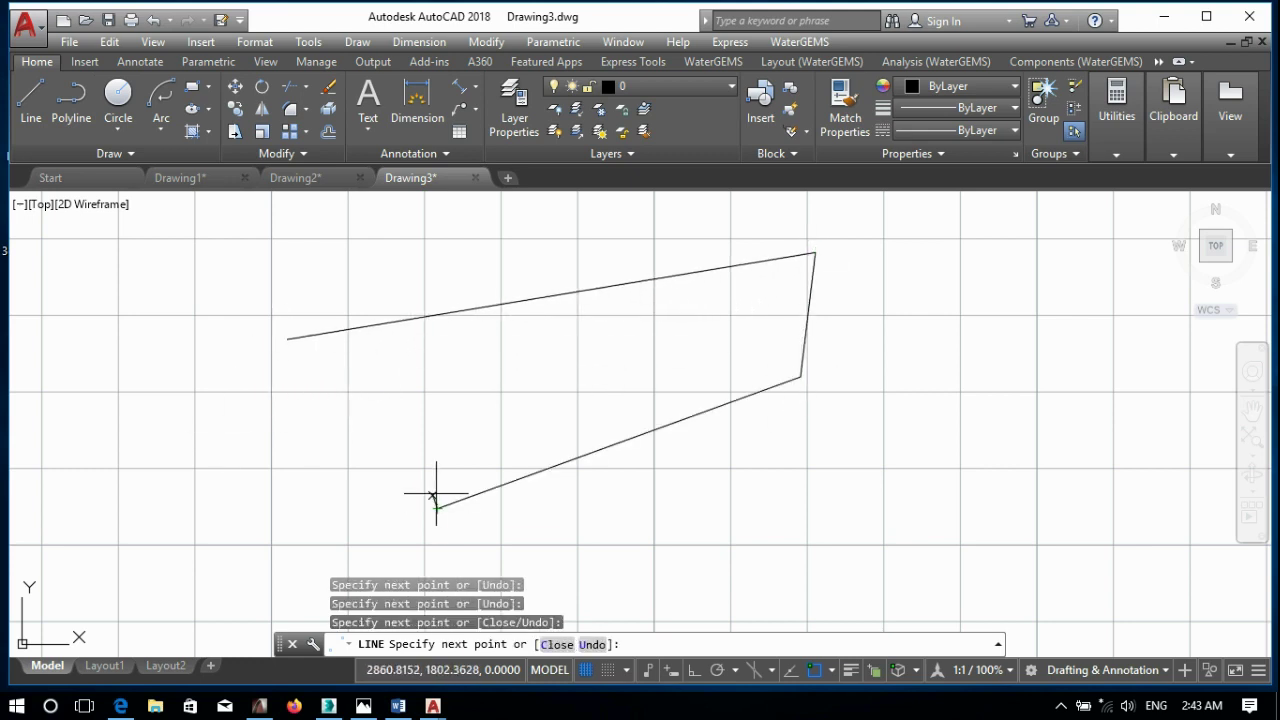
{"action": "left_click", "coordinate": [427, 411]}
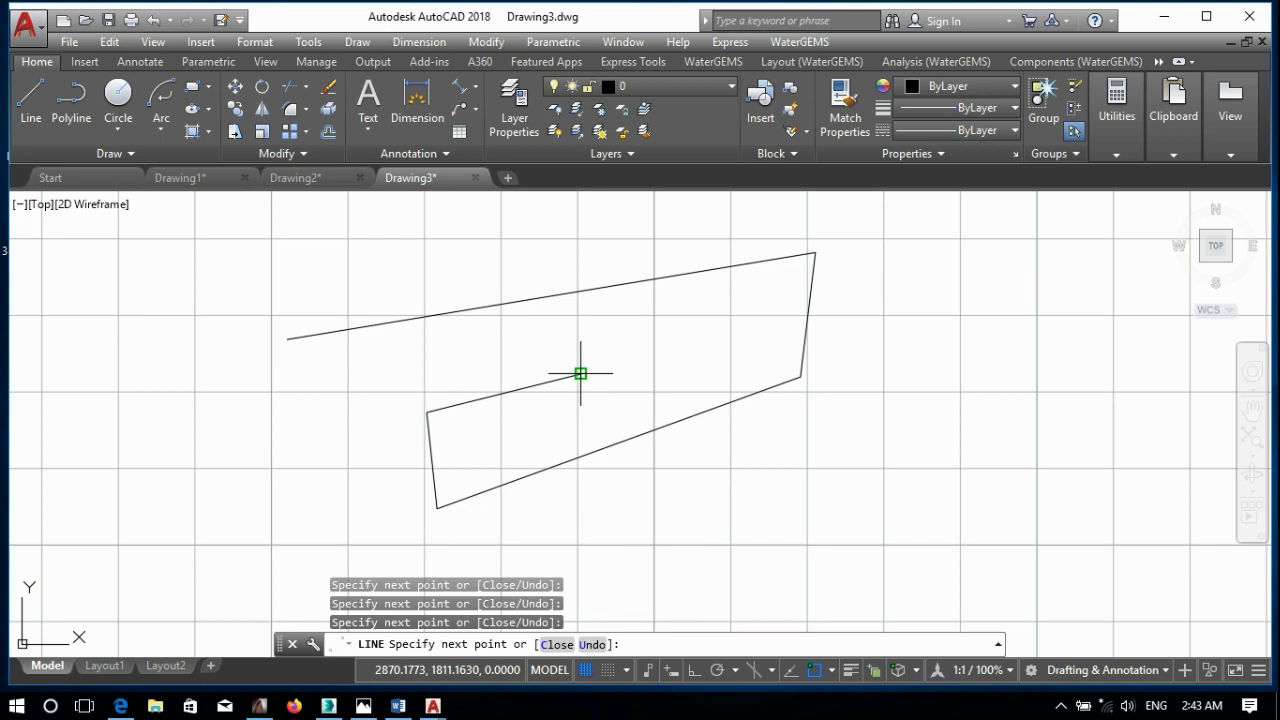
{"action": "left_click", "coordinate": [580, 373]}
{"action": "key", "text": "Escape"}
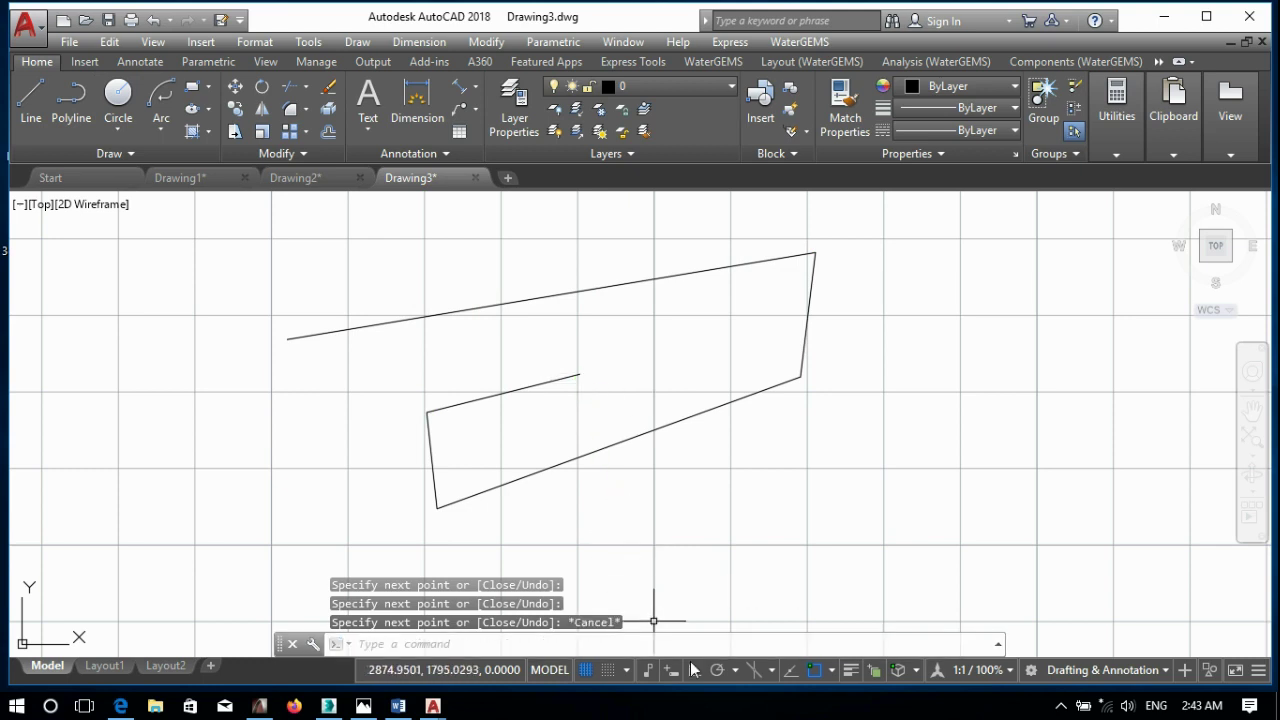
- Start another line, cancel it, and begin a crossing window around the lines
{"action": "left_click", "coordinate": [31, 100]}
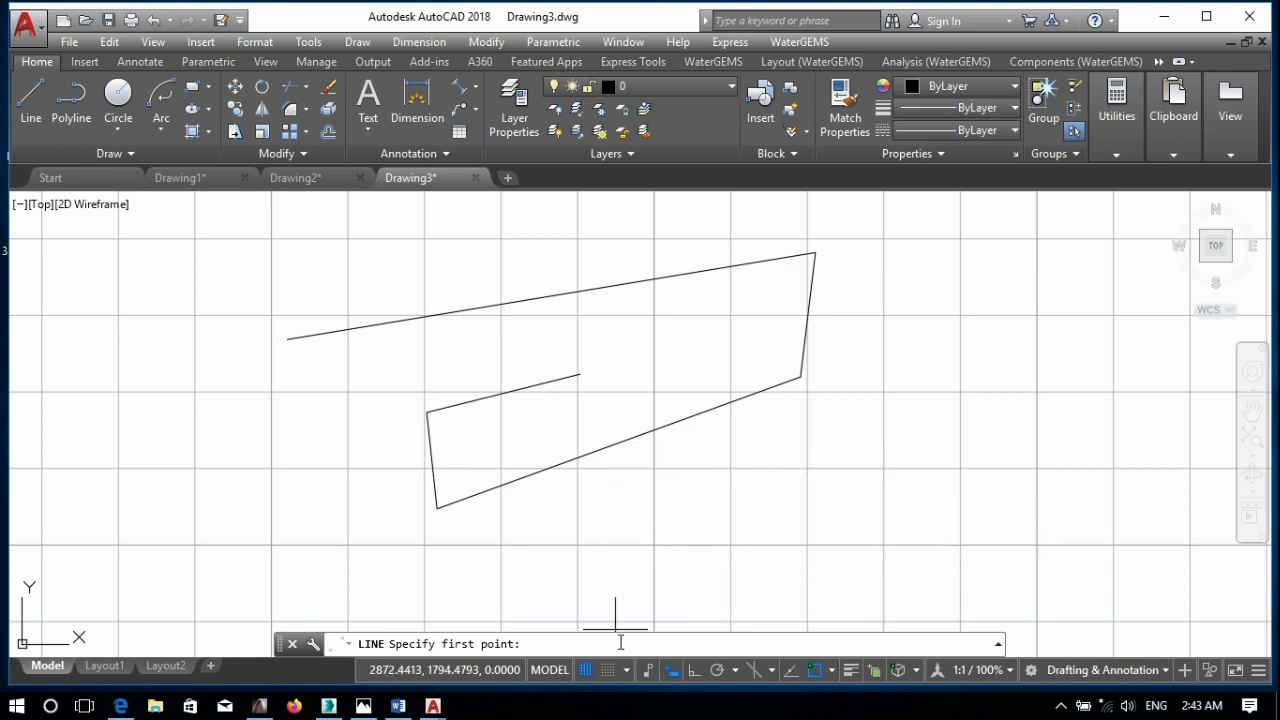
{"action": "key", "text": "Escape"}
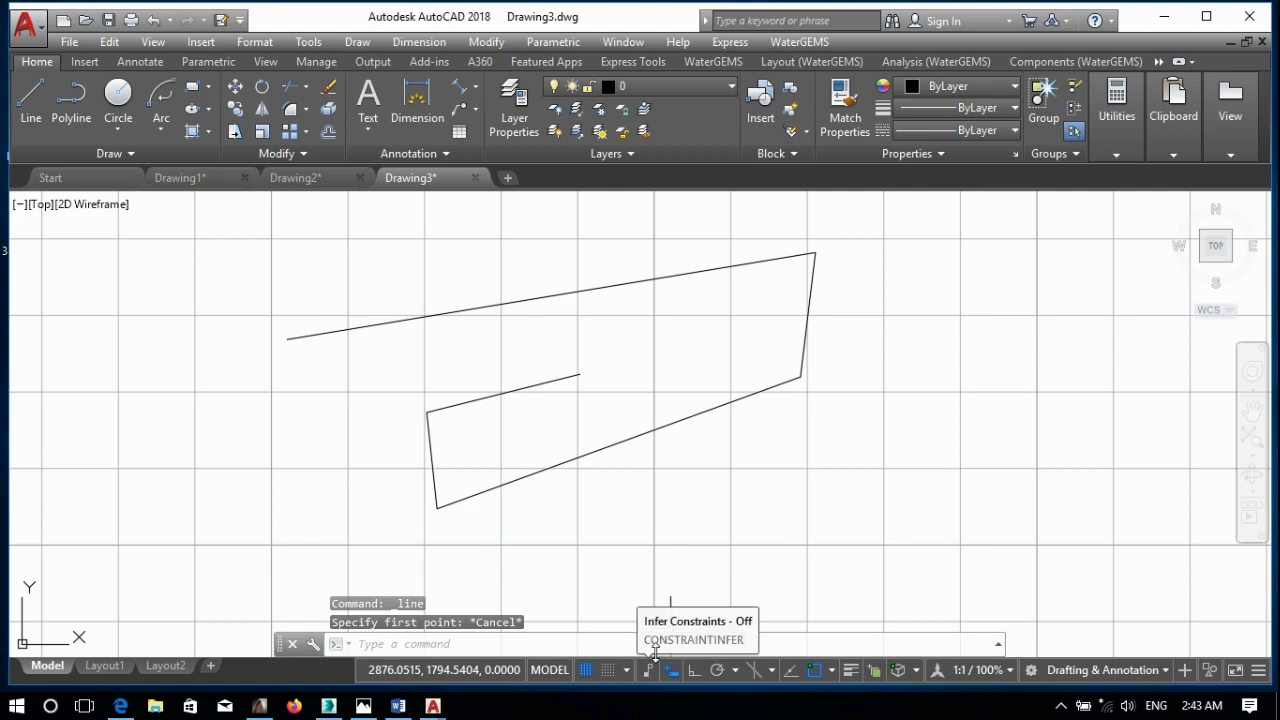
{"action": "left_click", "coordinate": [851, 229]}
- Erase the five lines and draw a large rectangle across the canvas
{"action": "left_click", "coordinate": [414, 521]}
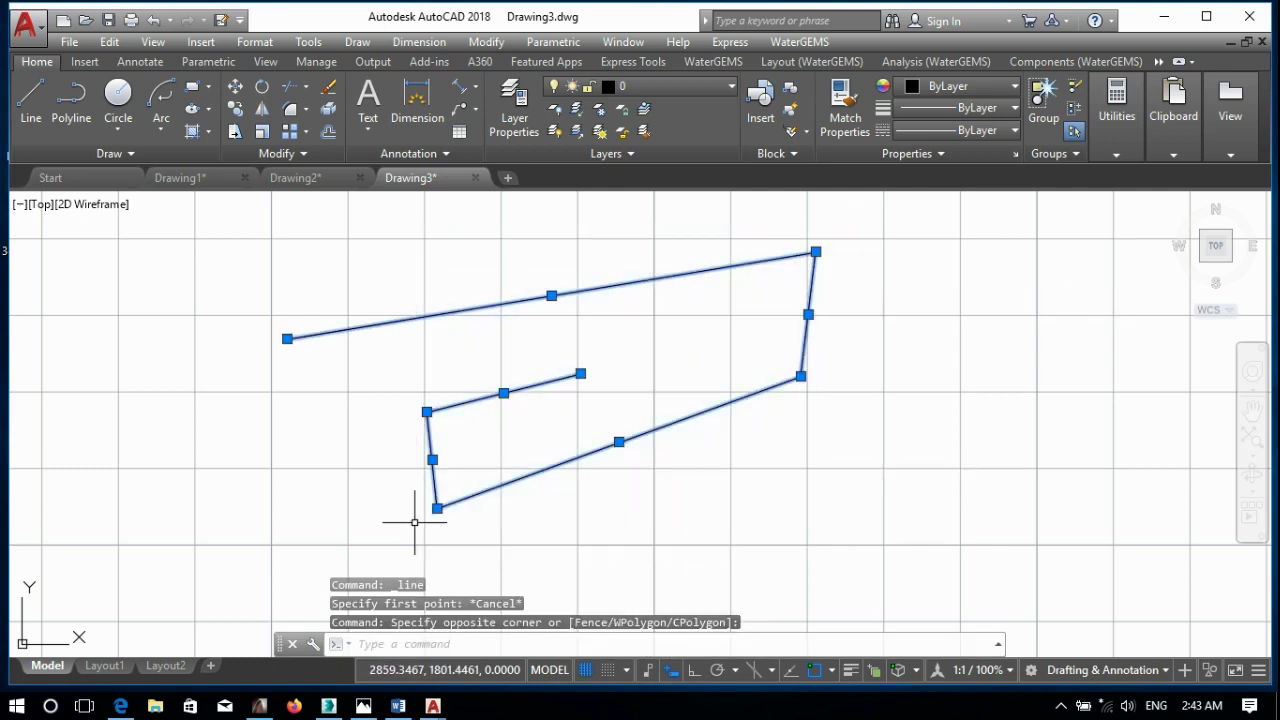
{"action": "key", "text": "Delete"}
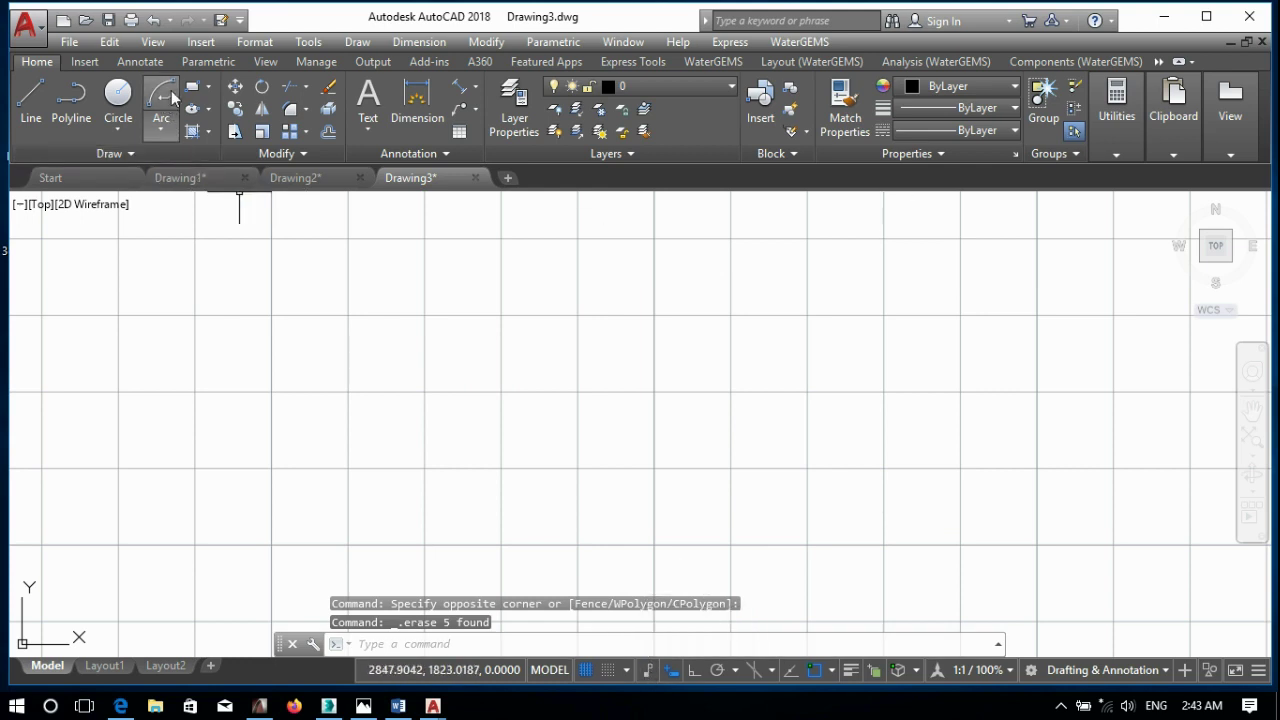
{"action": "left_click", "coordinate": [192, 88]}
{"action": "left_click", "coordinate": [408, 270]}
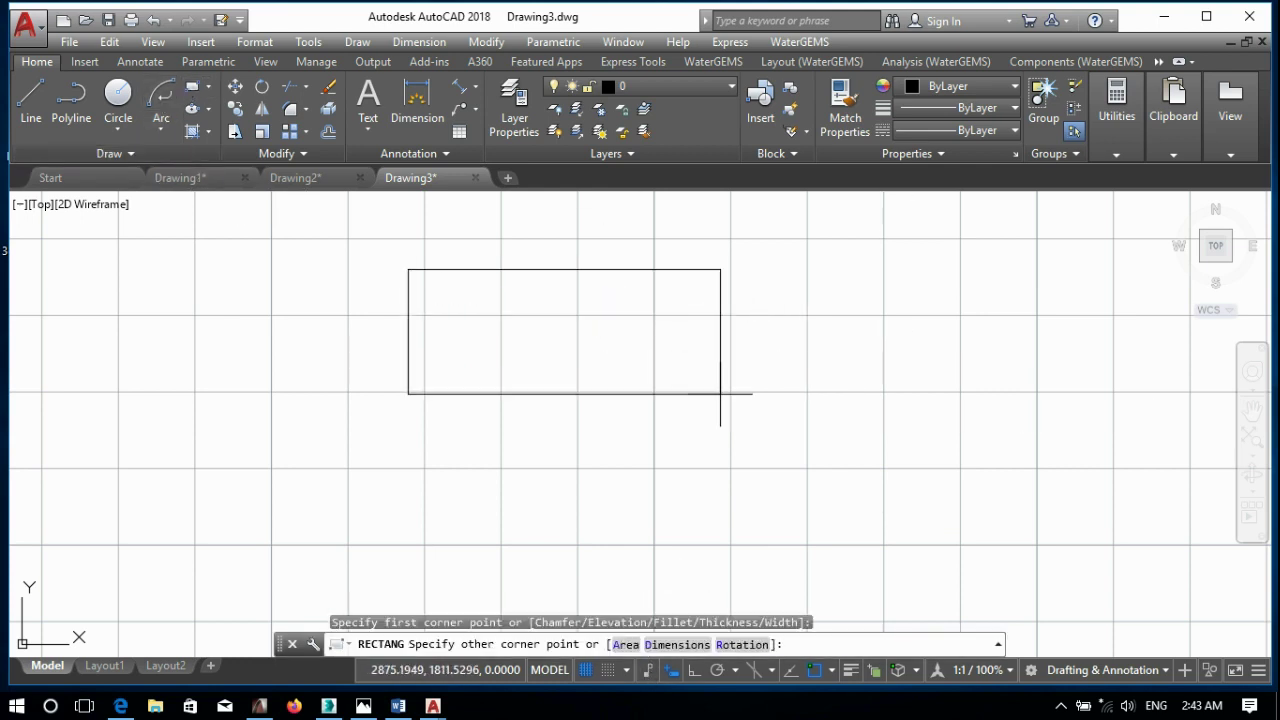
{"action": "left_click", "coordinate": [933, 522]}
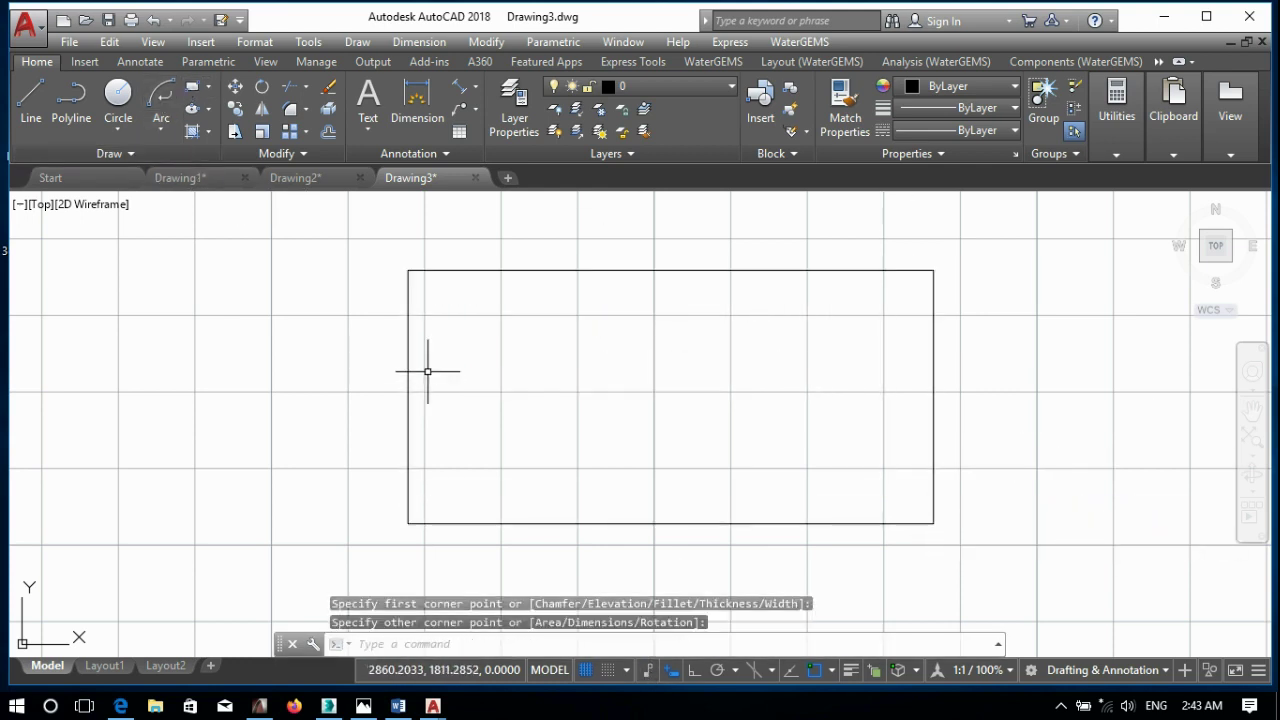
- Hide the grid, turn on Infer Constraints, select and deselect the rectangle, and repeat RECTANGLE
{"action": "left_click", "coordinate": [585, 669]}
{"action": "left_click", "coordinate": [648, 669]}
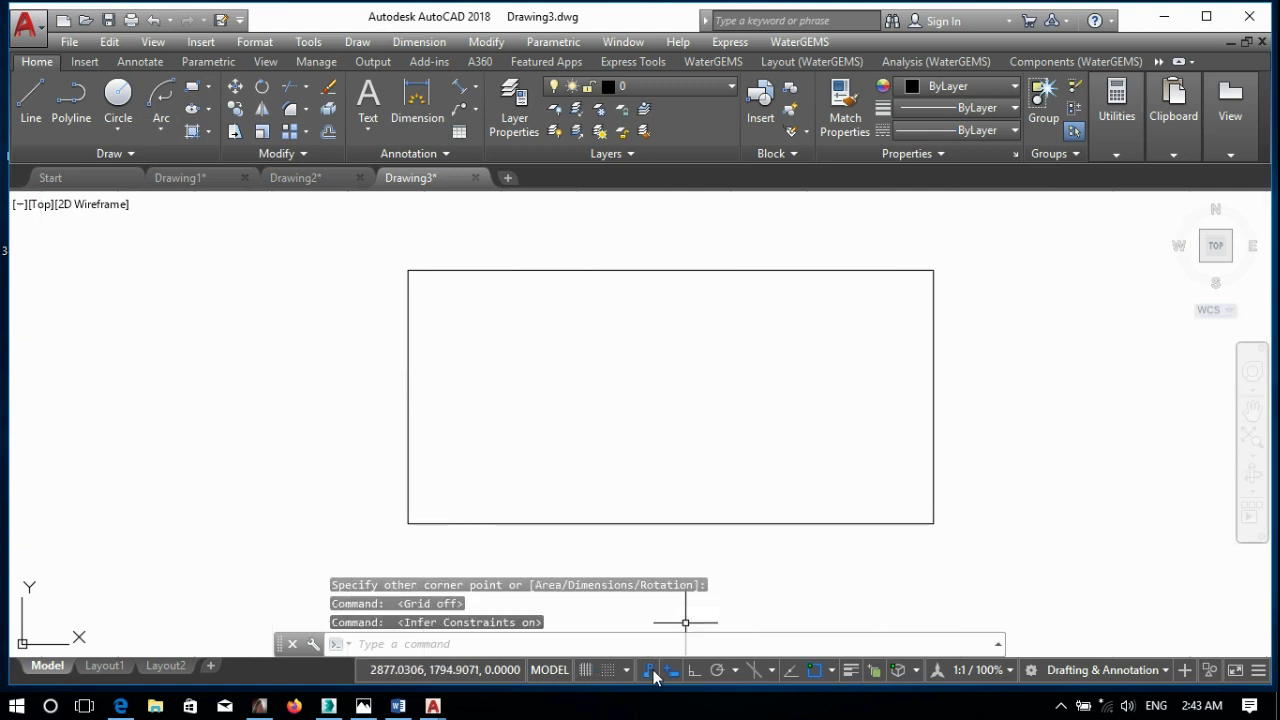
{"action": "left_click", "coordinate": [934, 409]}
{"action": "left_click", "coordinate": [809, 469]}
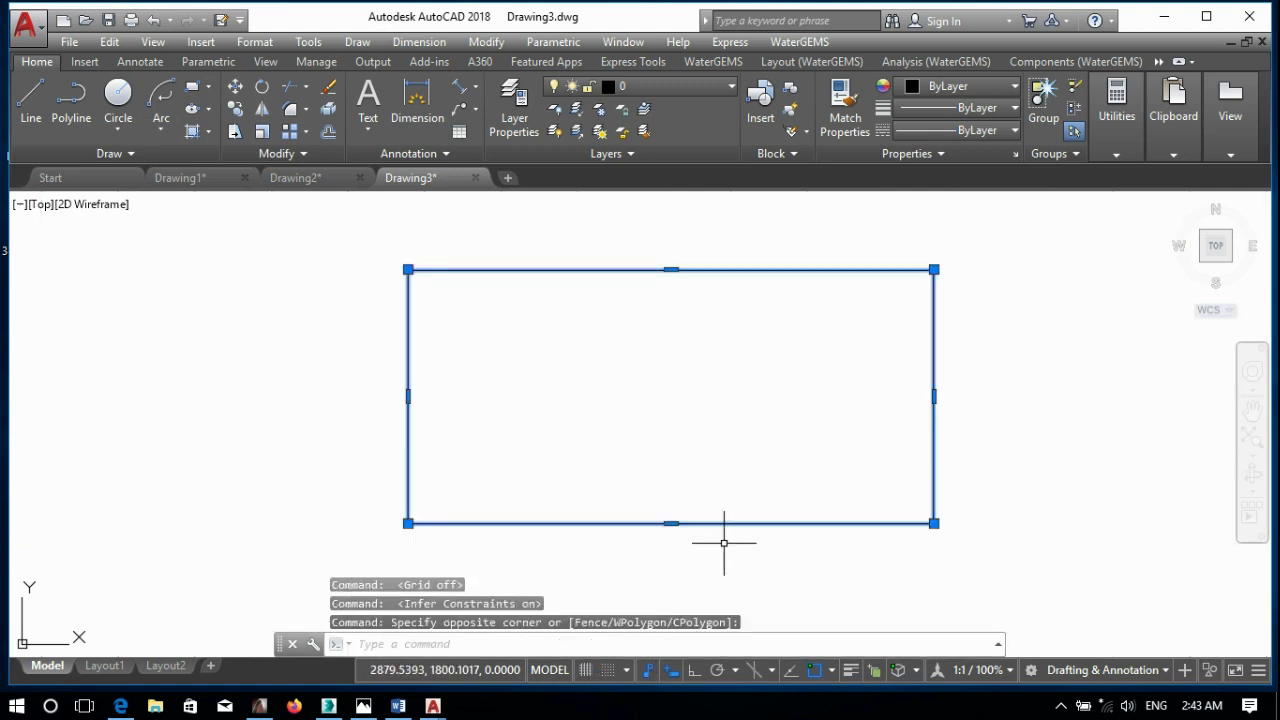
{"action": "key", "text": "Escape"}
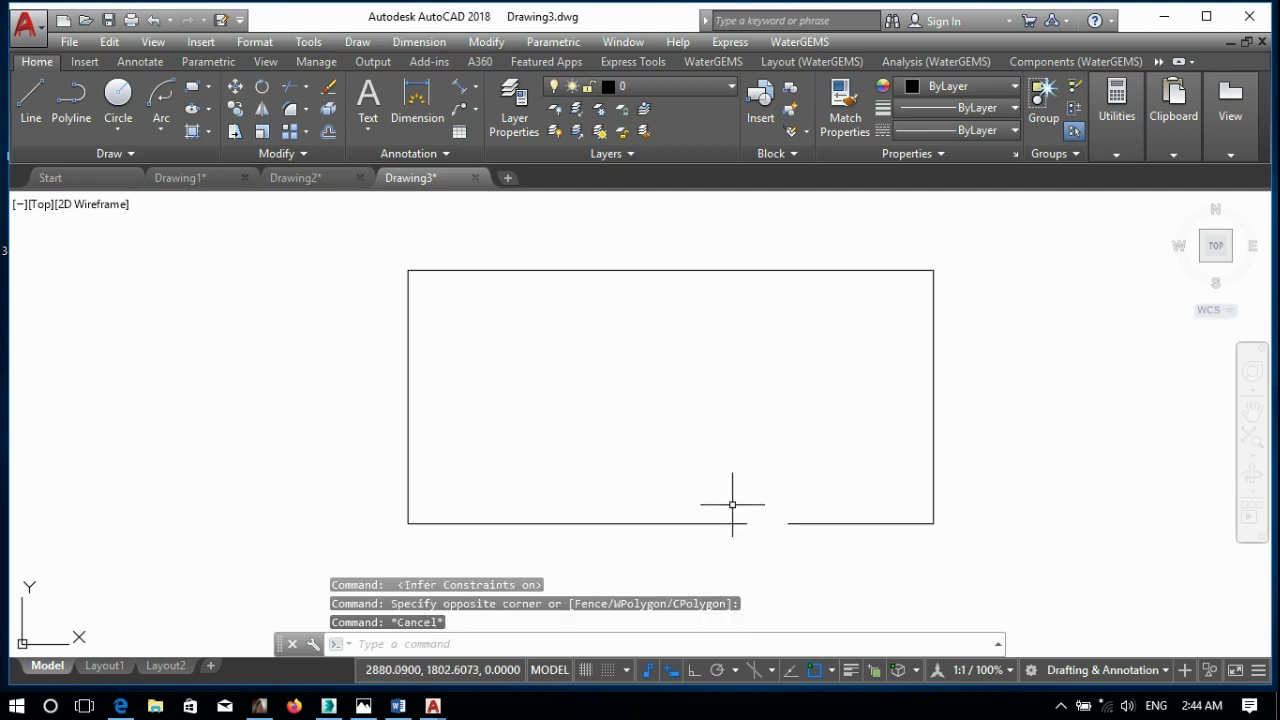
{"action": "type", "text": "rec"}
{"action": "key", "text": "Return"}
{"action": "scroll", "coordinate": [477, 428], "scroll_direction": "down", "scroll_amount": 5}
- Draw a second rectangle in the middle with inferred constraints
{"action": "left_click", "coordinate": [599, 404]}
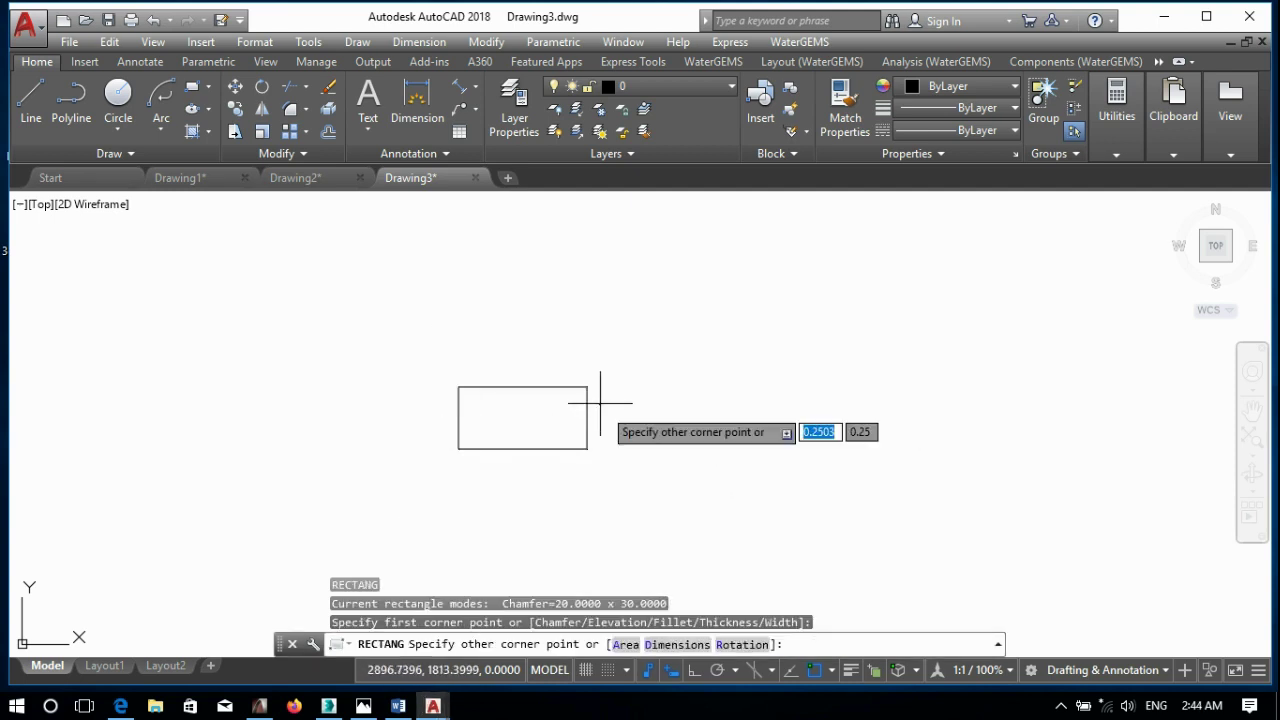
{"action": "left_click", "coordinate": [729, 493]}
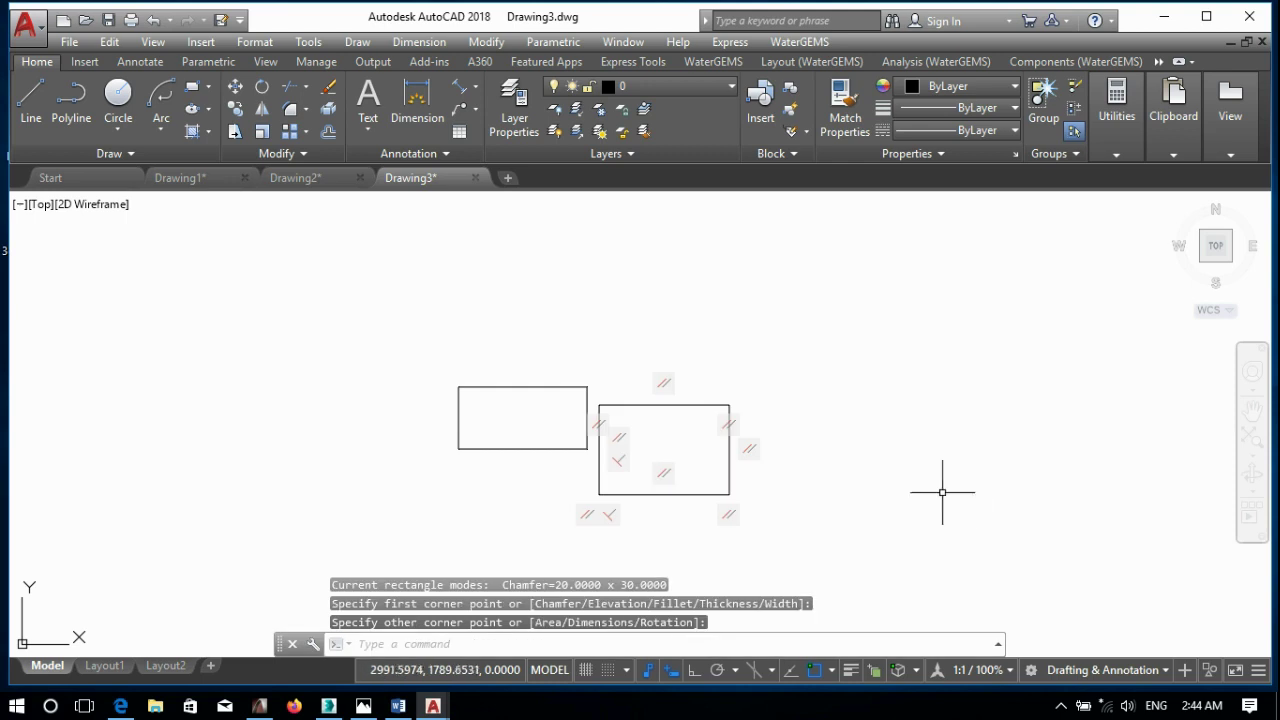
{"action": "scroll", "coordinate": [618, 440], "scroll_direction": "up", "scroll_amount": 4}
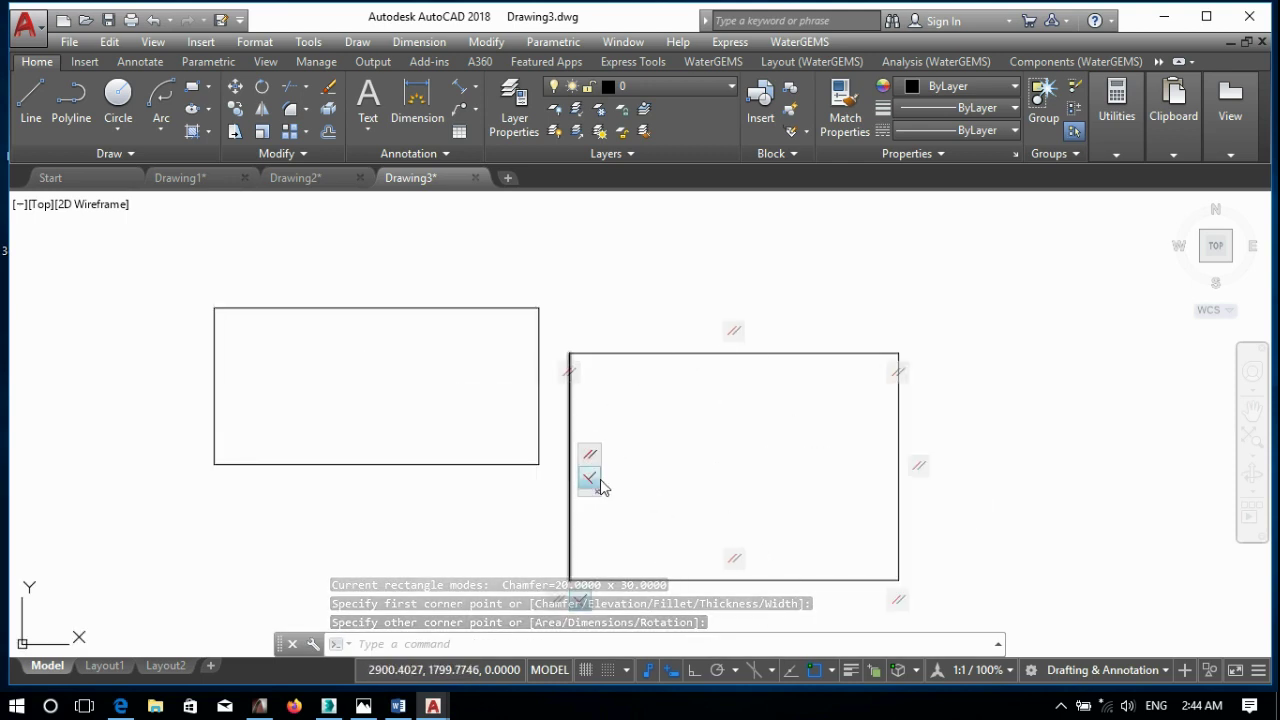
{"action": "scroll", "coordinate": [643, 434], "scroll_direction": "down", "scroll_amount": 2}
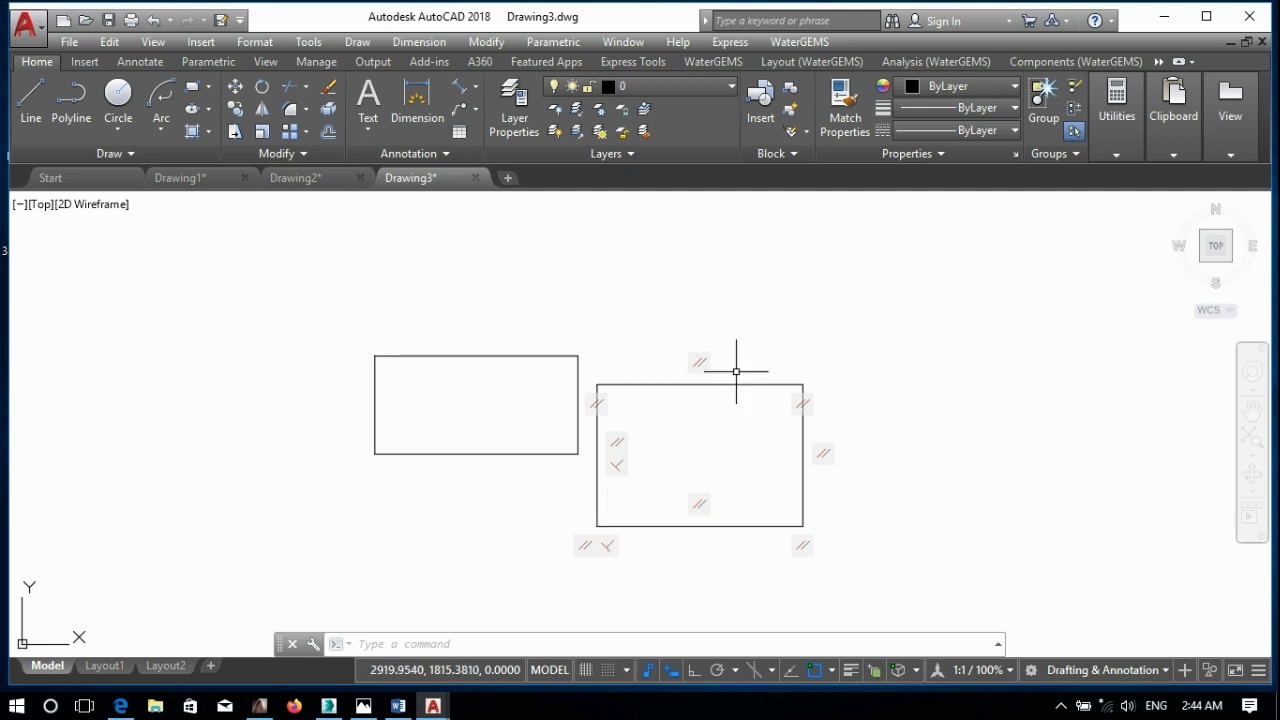
- With Infer Constraints off, draw an upper-right rectangle without constraints
{"action": "left_click", "coordinate": [650, 670]}
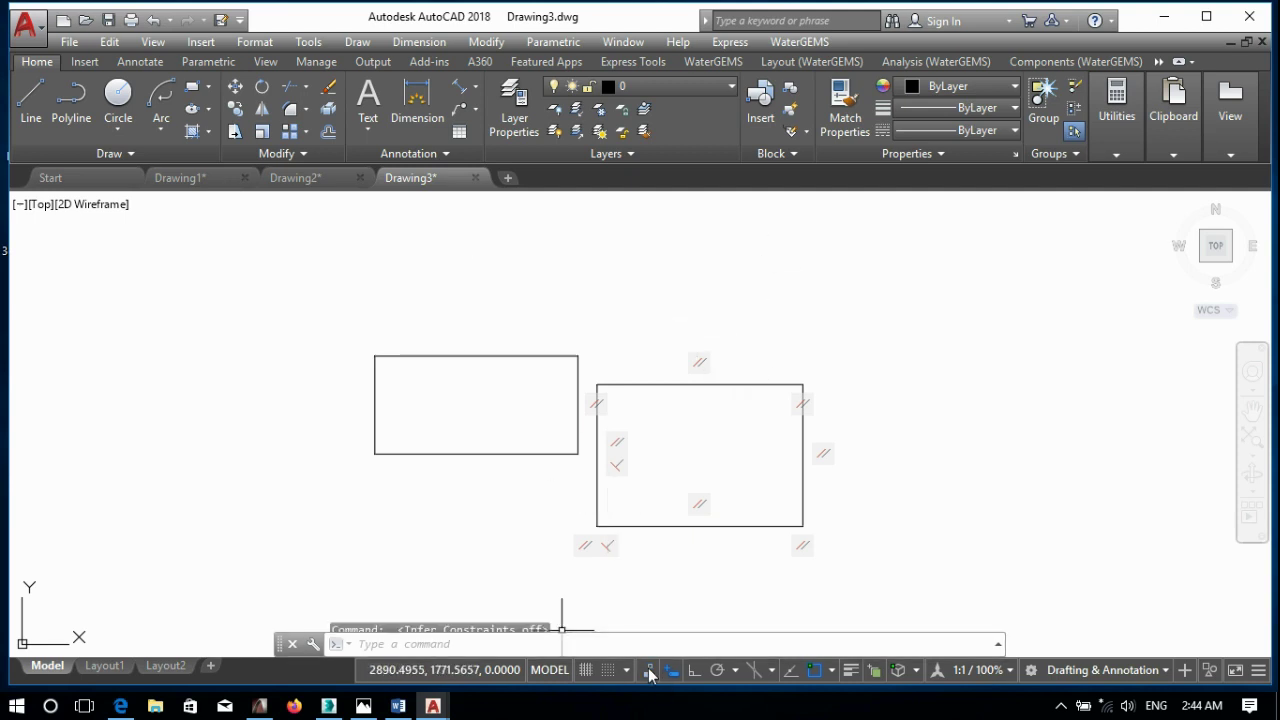
{"action": "left_click", "coordinate": [192, 86]}
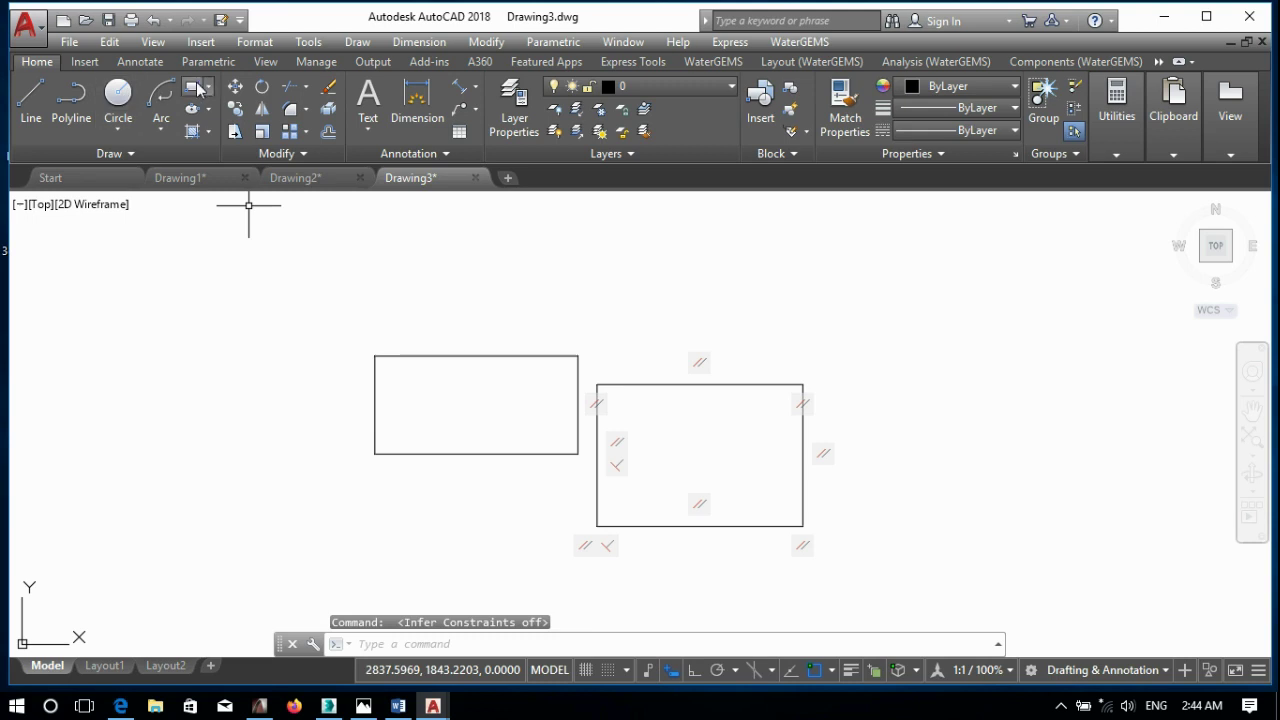
{"action": "left_click", "coordinate": [699, 207]}
{"action": "left_click", "coordinate": [1061, 325]}
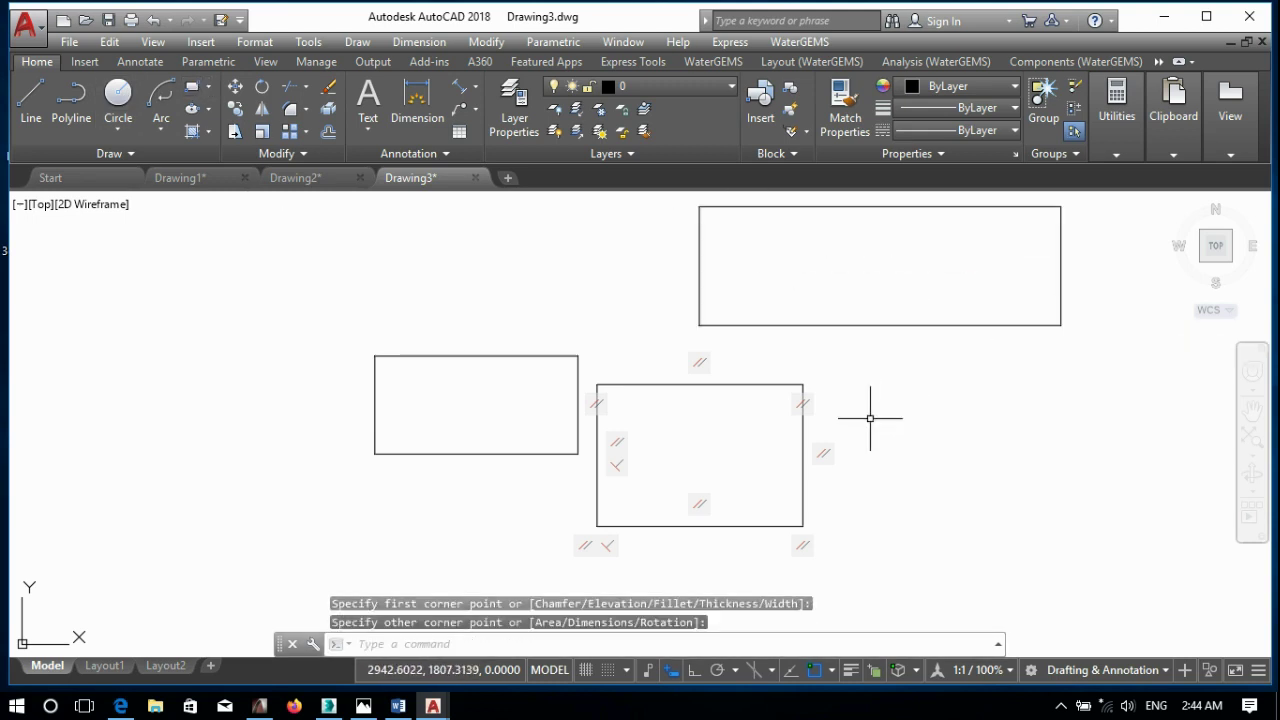
- With Infer Constraints back on, draw a constrained rectangle on the left side
{"action": "left_click", "coordinate": [650, 670]}
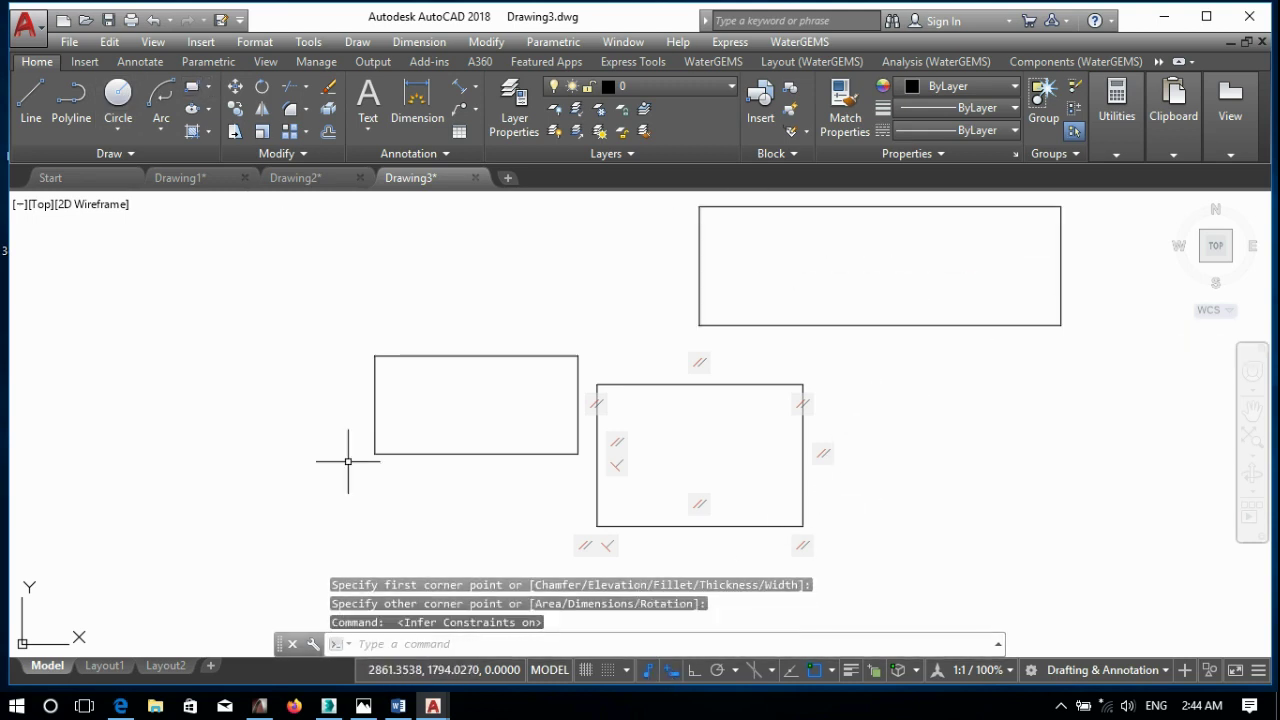
{"action": "left_click", "coordinate": [192, 86]}
{"action": "left_click", "coordinate": [17, 413]}
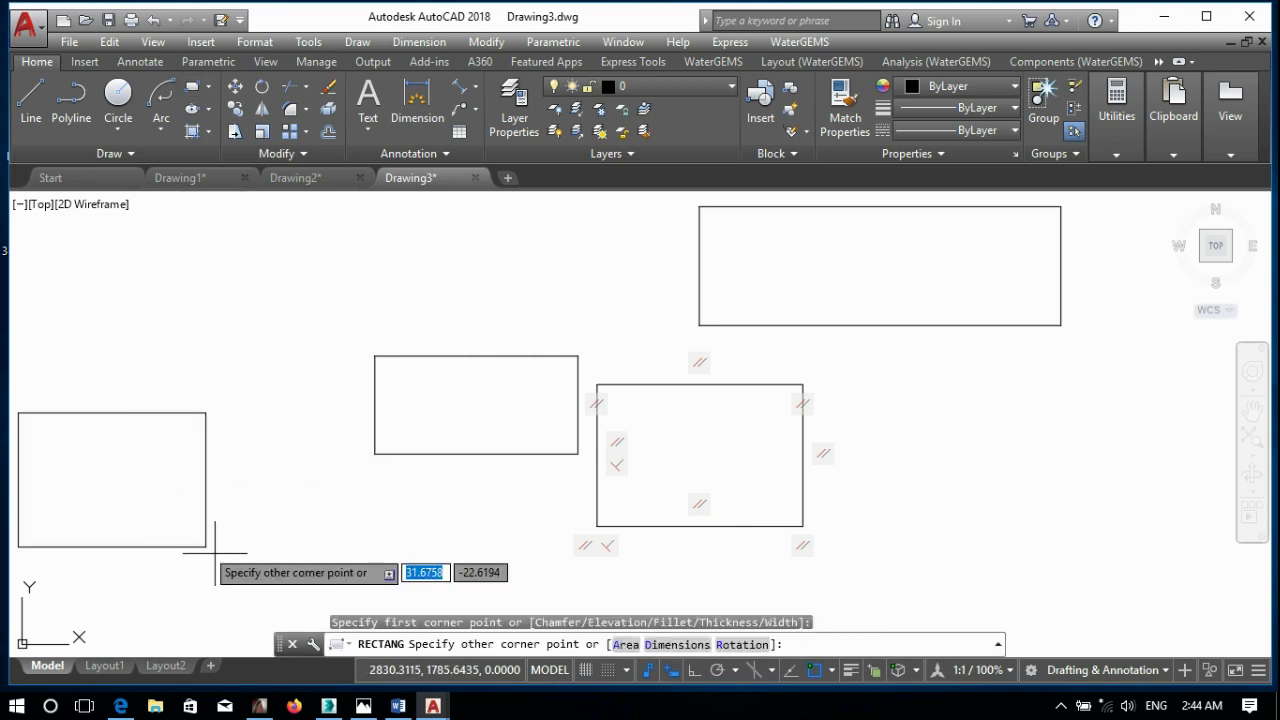
{"action": "left_click", "coordinate": [305, 575]}
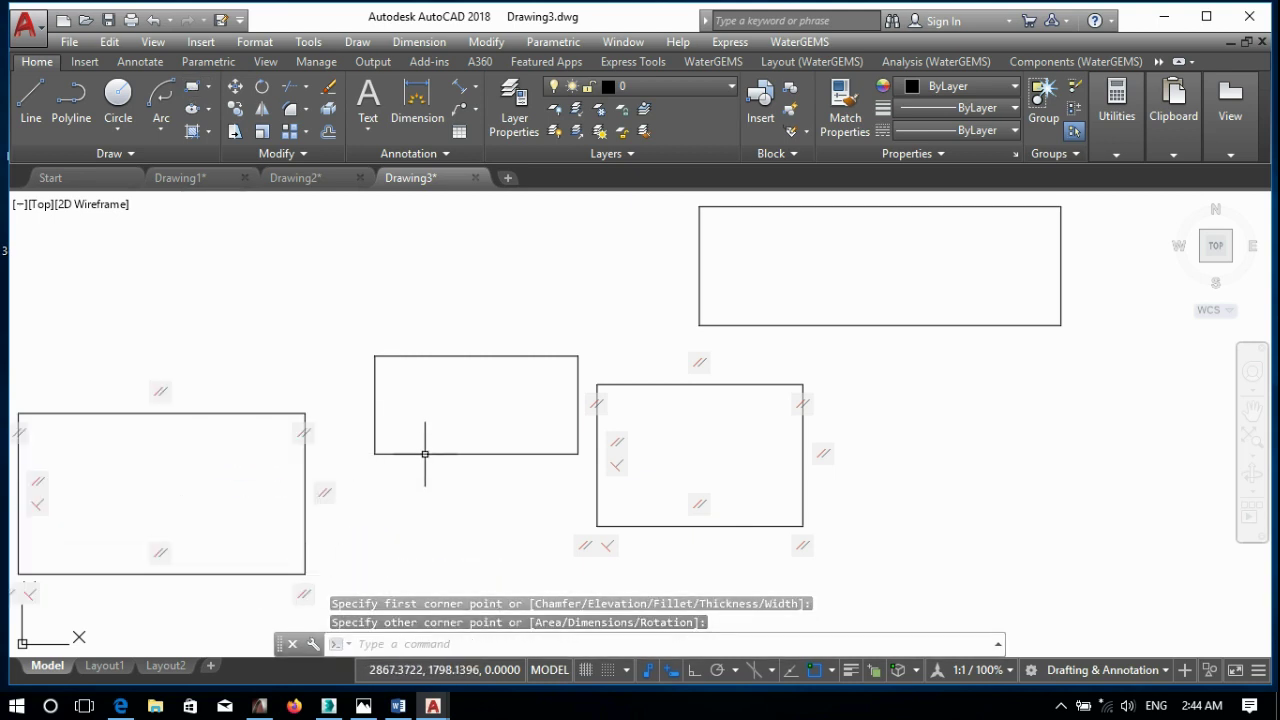
- Turn Infer Constraints off and erase all rectangles and their constraints with a crossing selection
{"action": "left_click", "coordinate": [650, 670]}
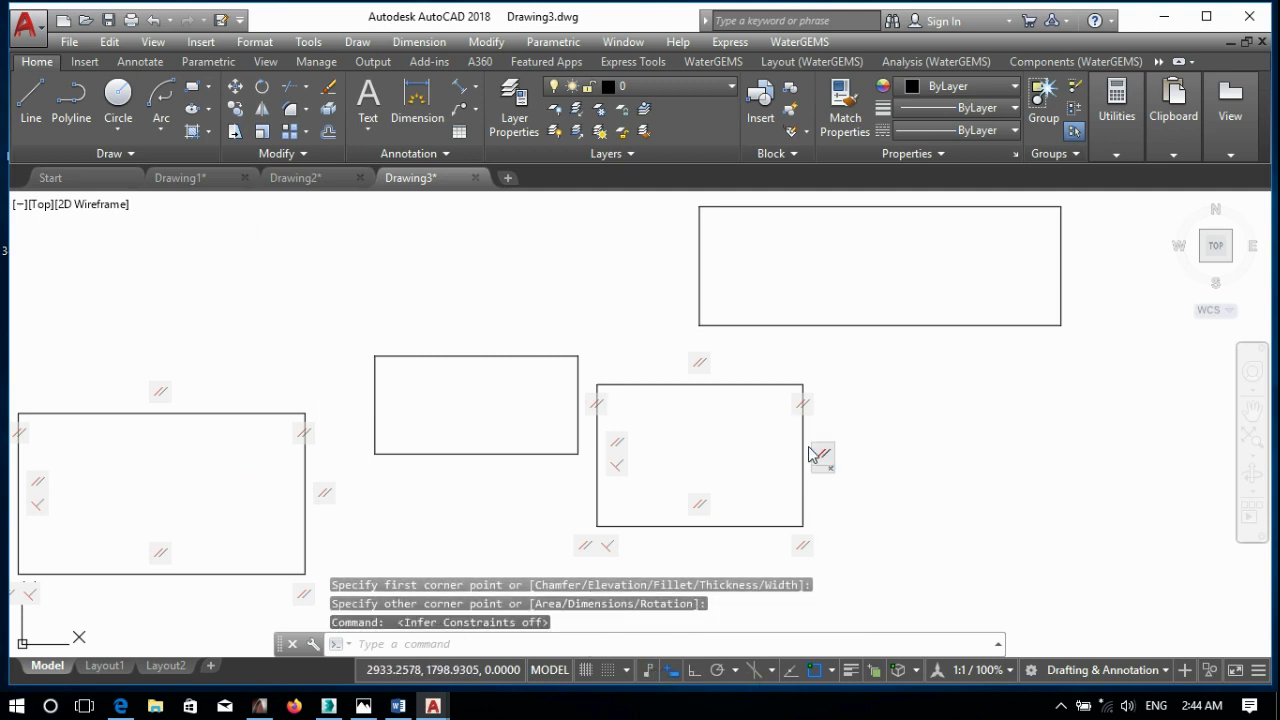
{"action": "scroll", "coordinate": [817, 451], "scroll_direction": "down", "scroll_amount": 2}
{"action": "left_click", "coordinate": [1014, 288]}
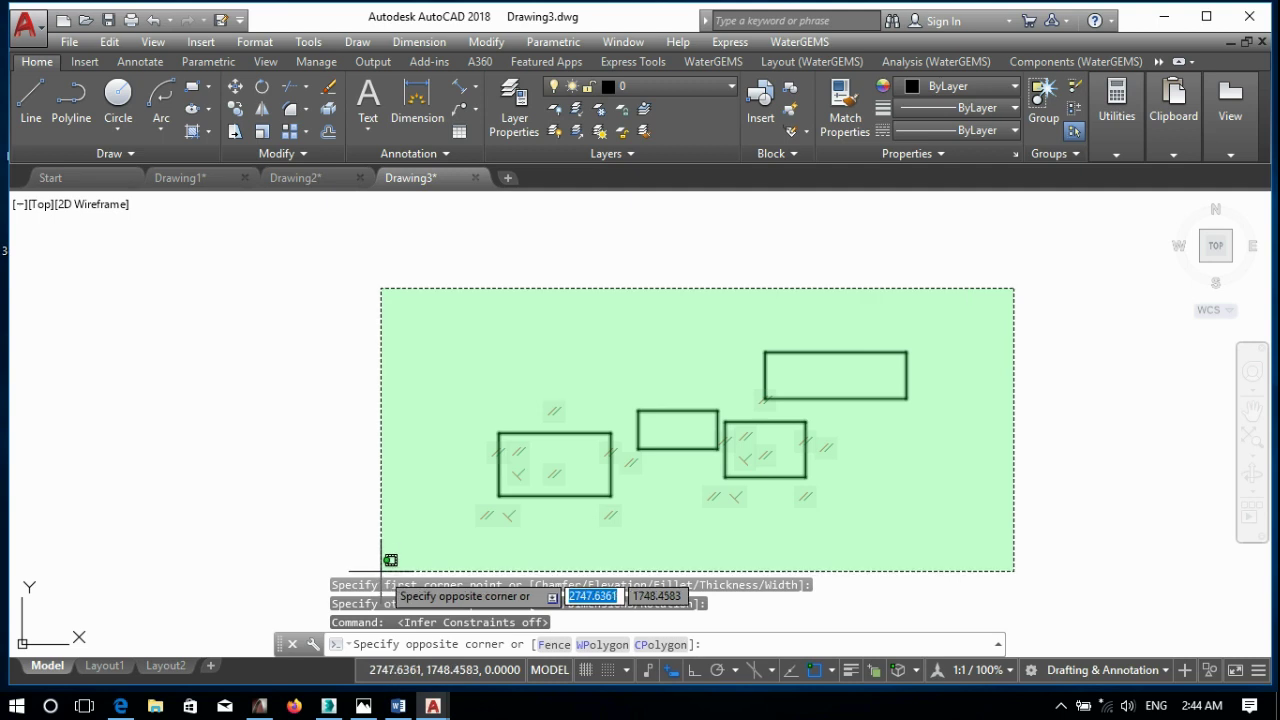
{"action": "left_click", "coordinate": [380, 556]}
{"action": "key", "text": "Delete"}
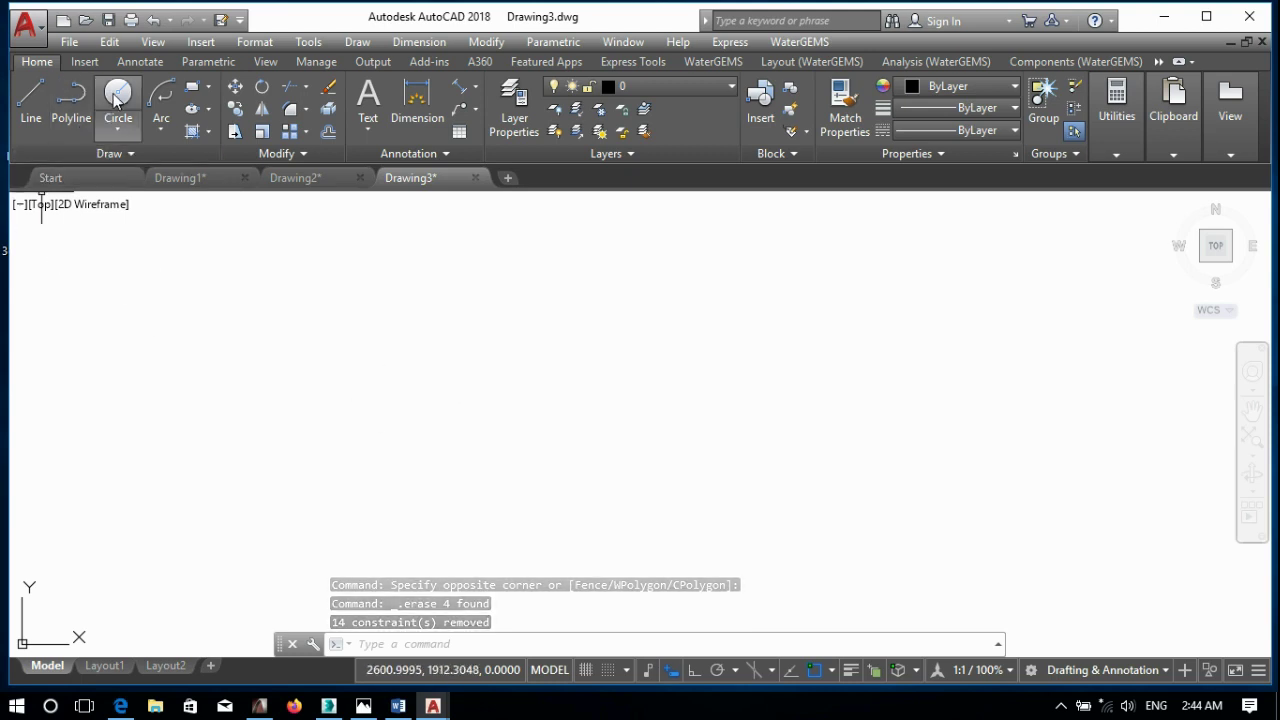
{"action": "left_click", "coordinate": [31, 100]}
{"action": "left_click", "coordinate": [388, 411]}
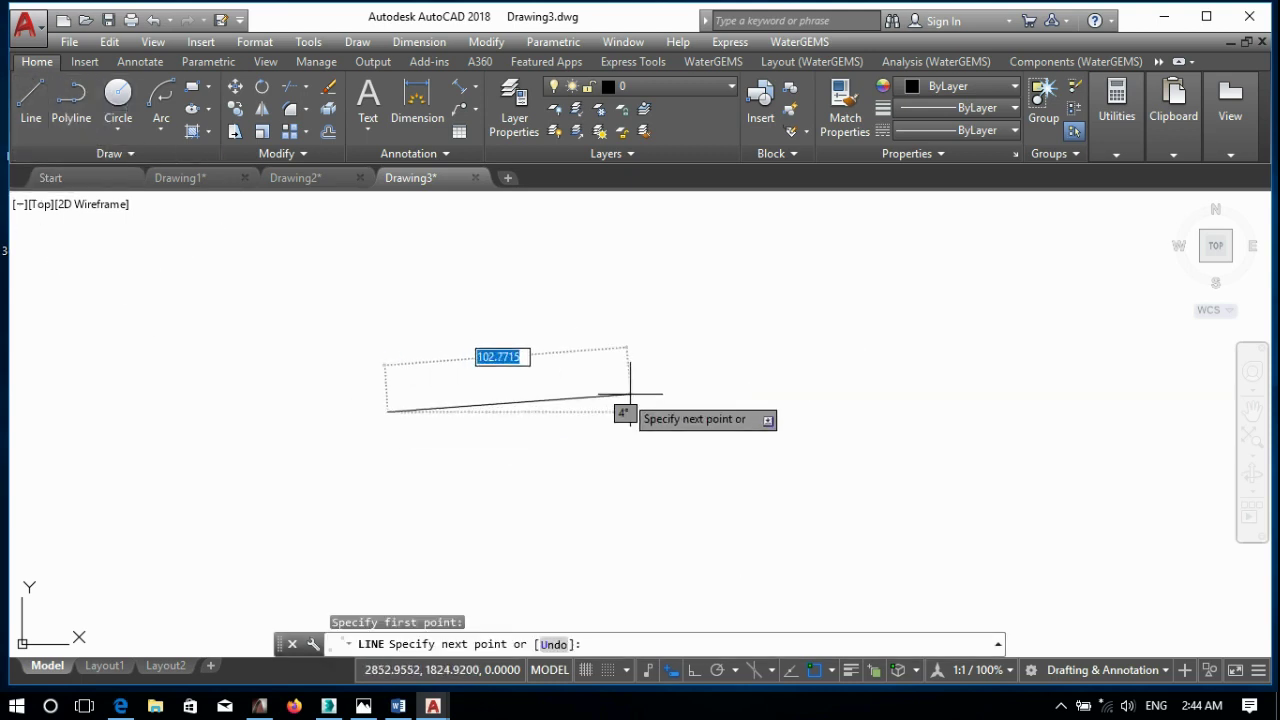
{"action": "left_click", "coordinate": [660, 409]}
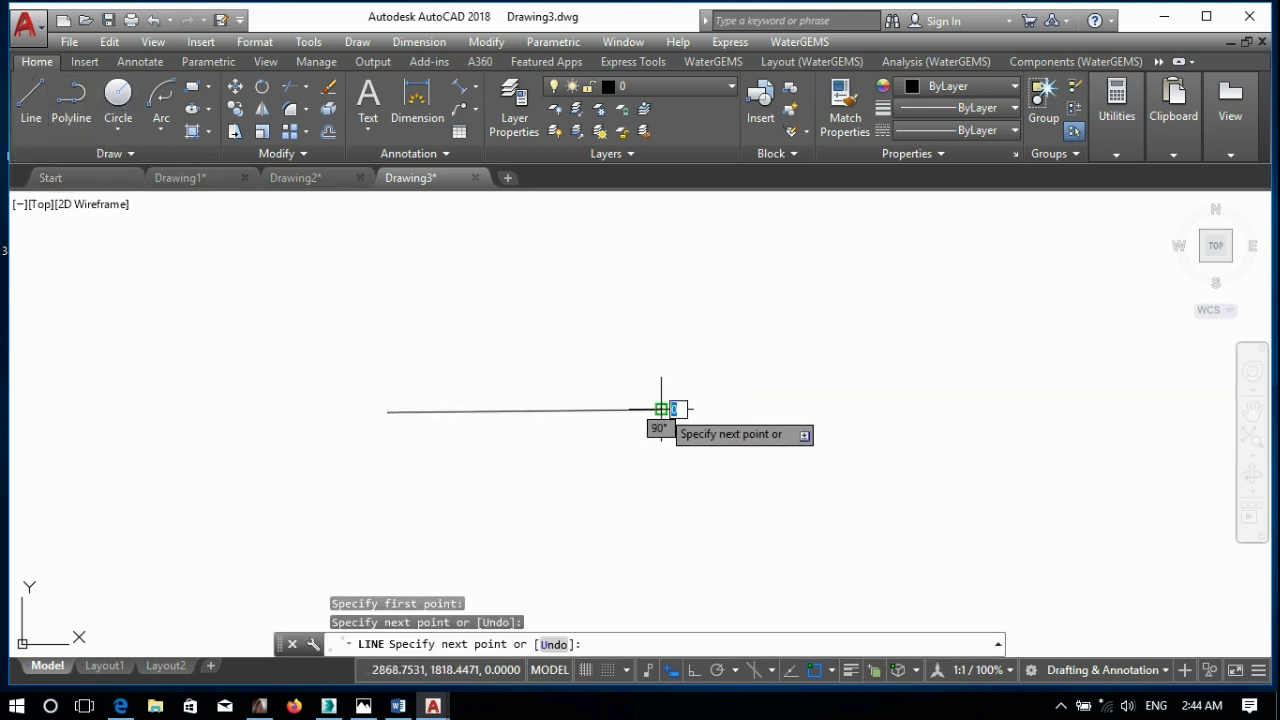
{"action": "key", "text": "Return"}
{"action": "scroll", "coordinate": [405, 425], "scroll_direction": "up", "scroll_amount": 4}
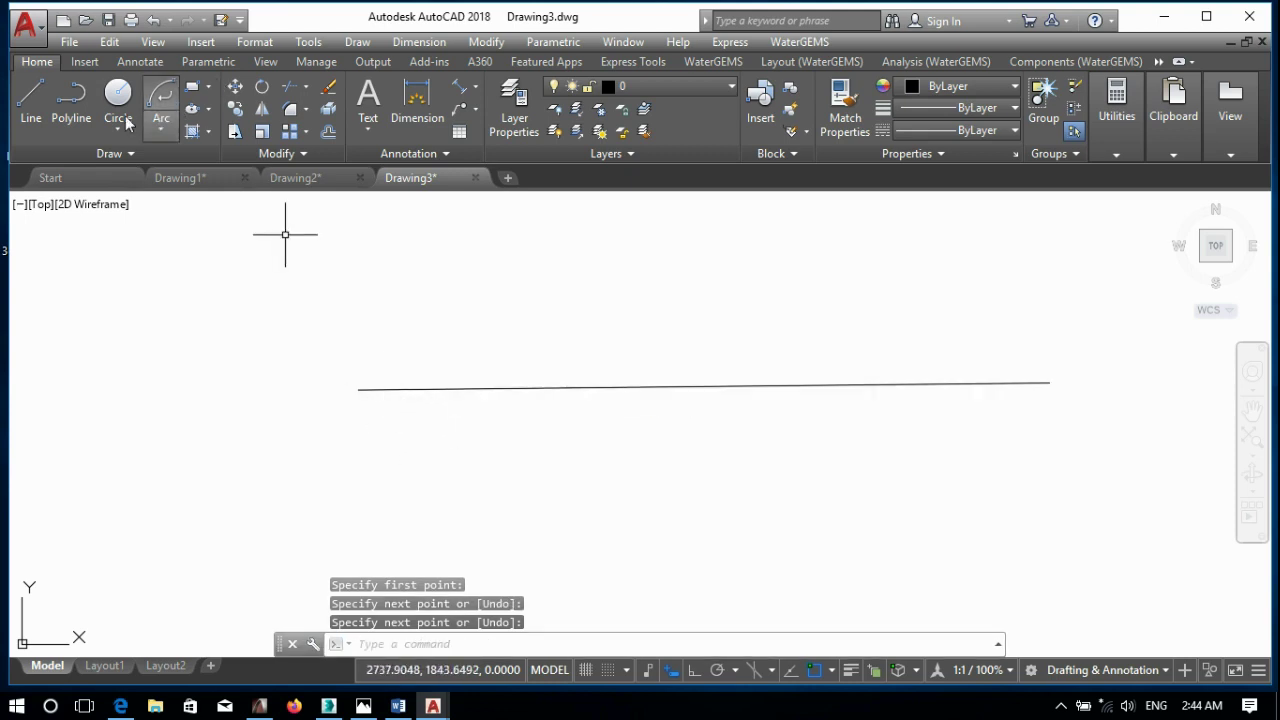
{"action": "left_click", "coordinate": [31, 100]}
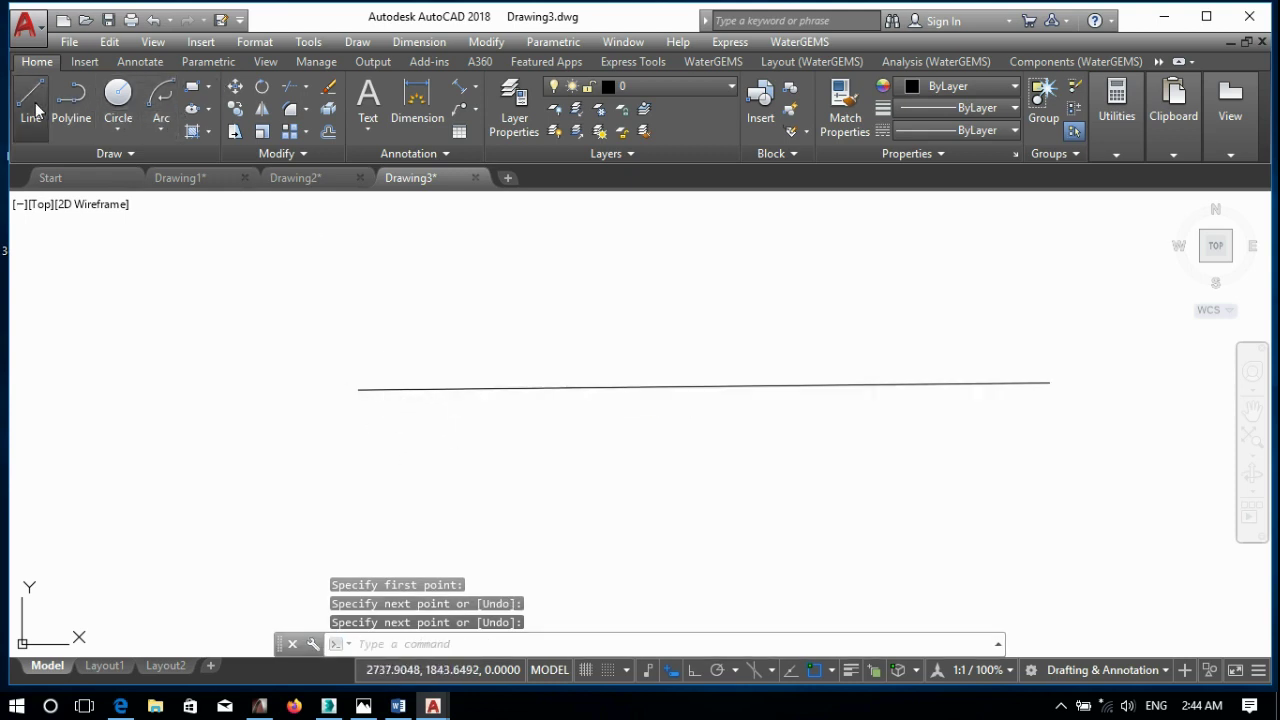
{"action": "left_click", "coordinate": [358, 389]}
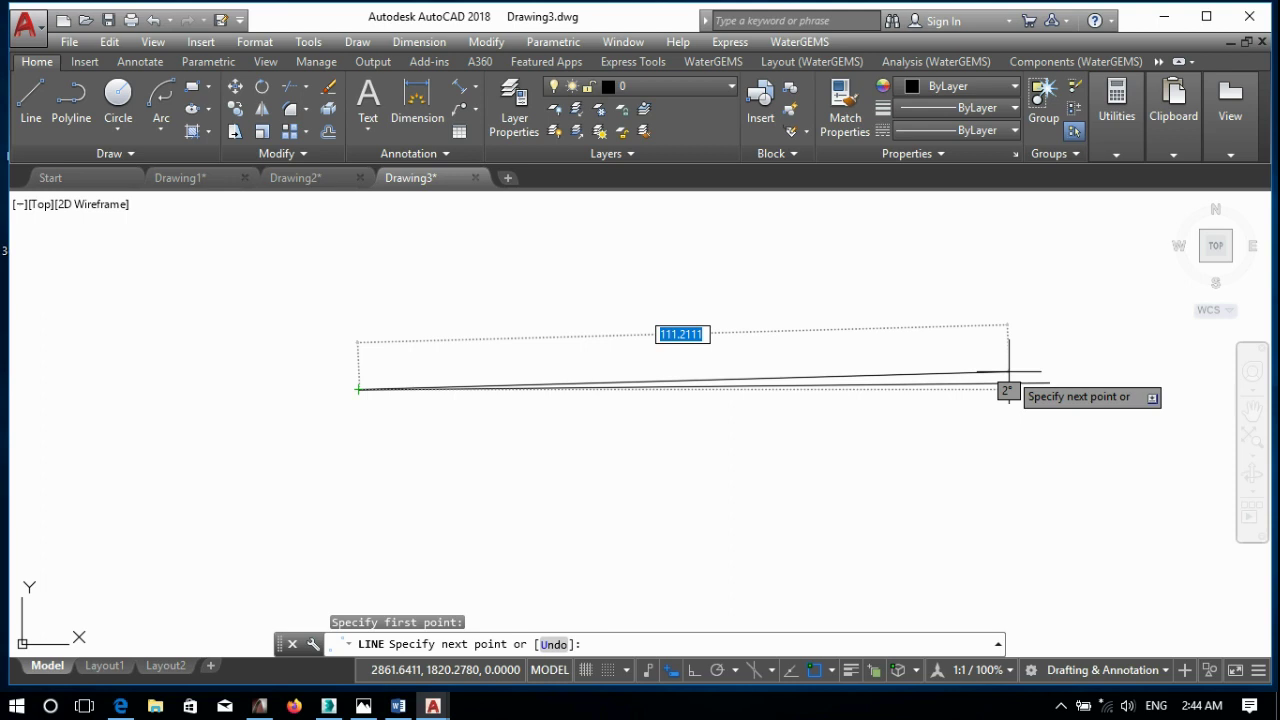
{"action": "type", "text": "<0"}
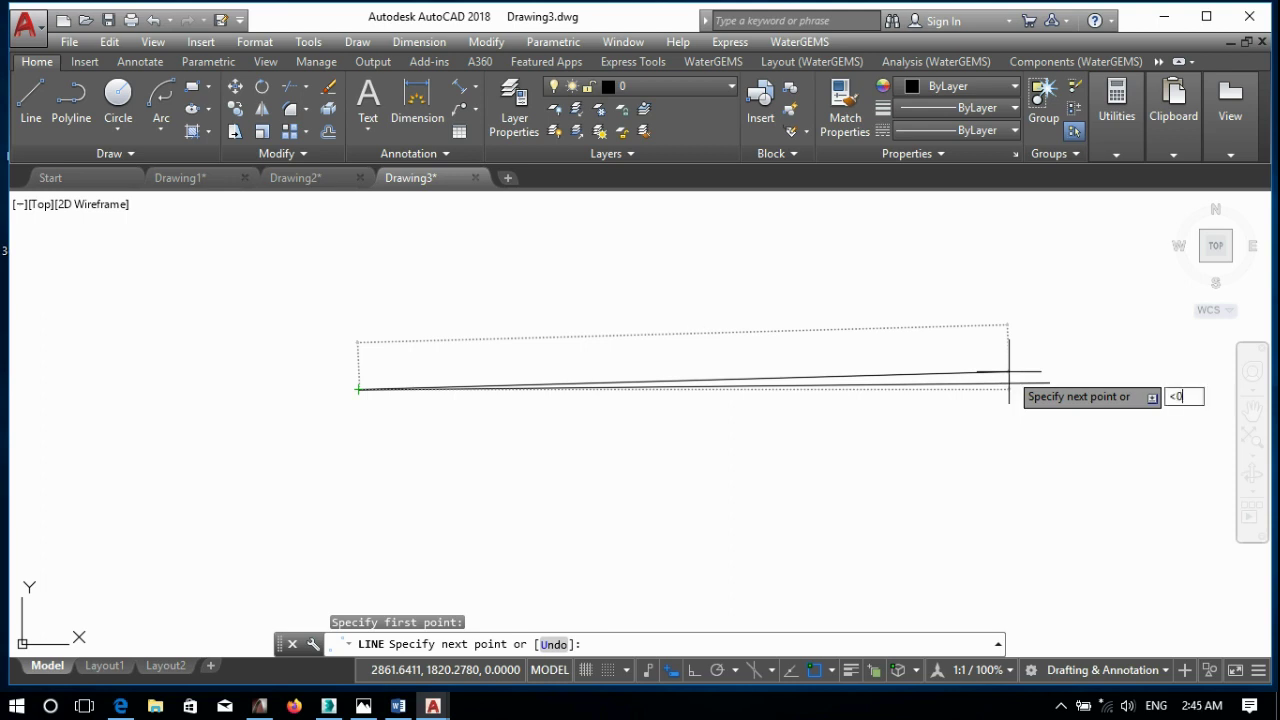
{"action": "key", "text": "Return"}
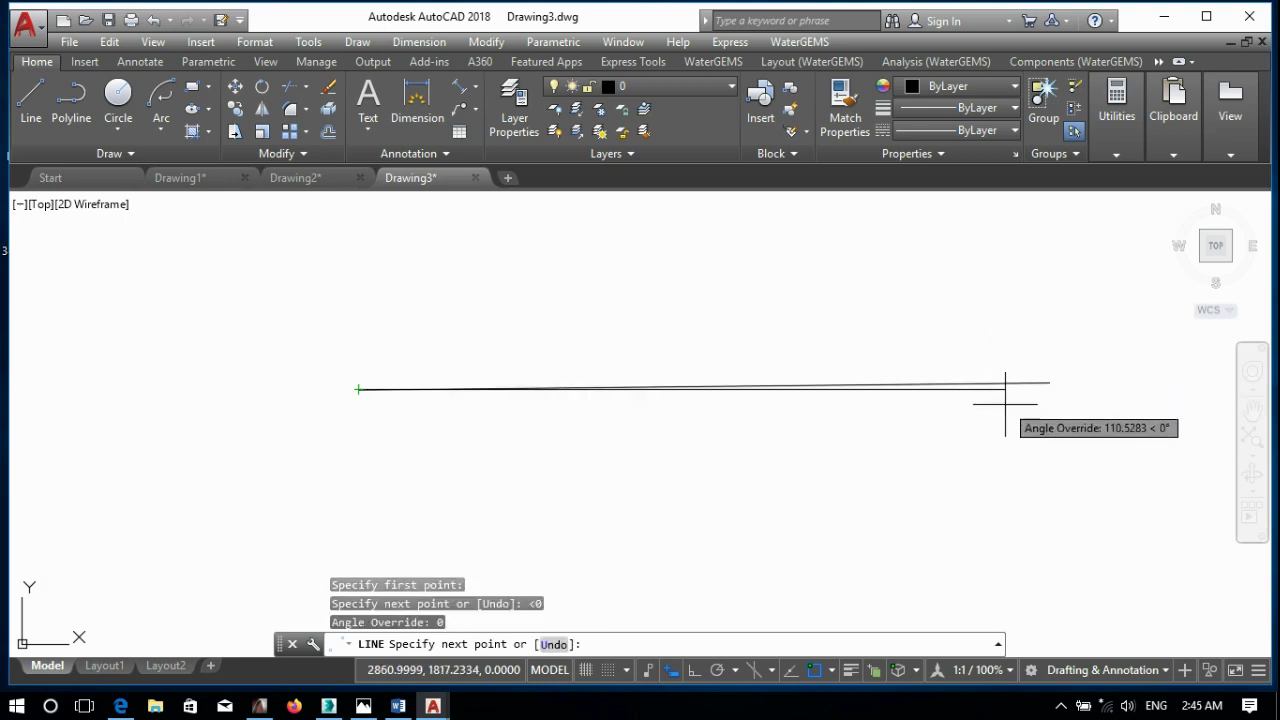
{"action": "scroll", "coordinate": [1005, 381], "scroll_direction": "up", "scroll_amount": 2}
{"action": "left_click", "coordinate": [1097, 375]}
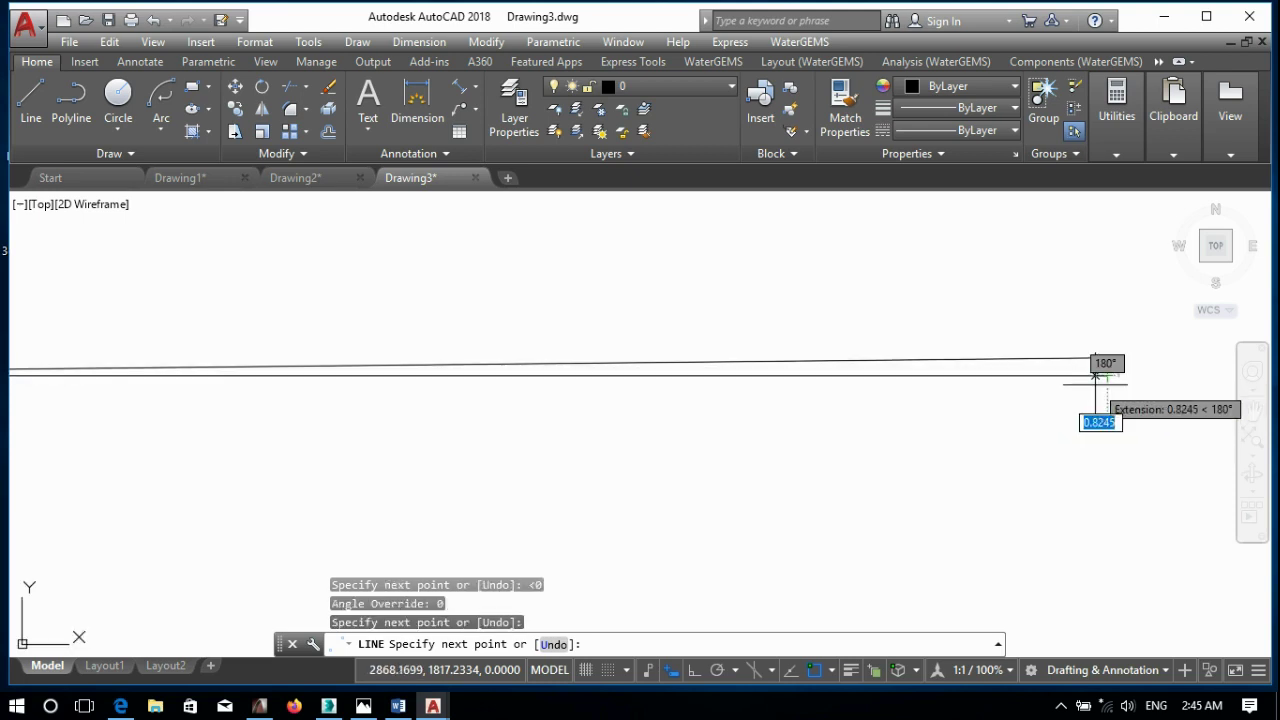
{"action": "key", "text": "Return"}
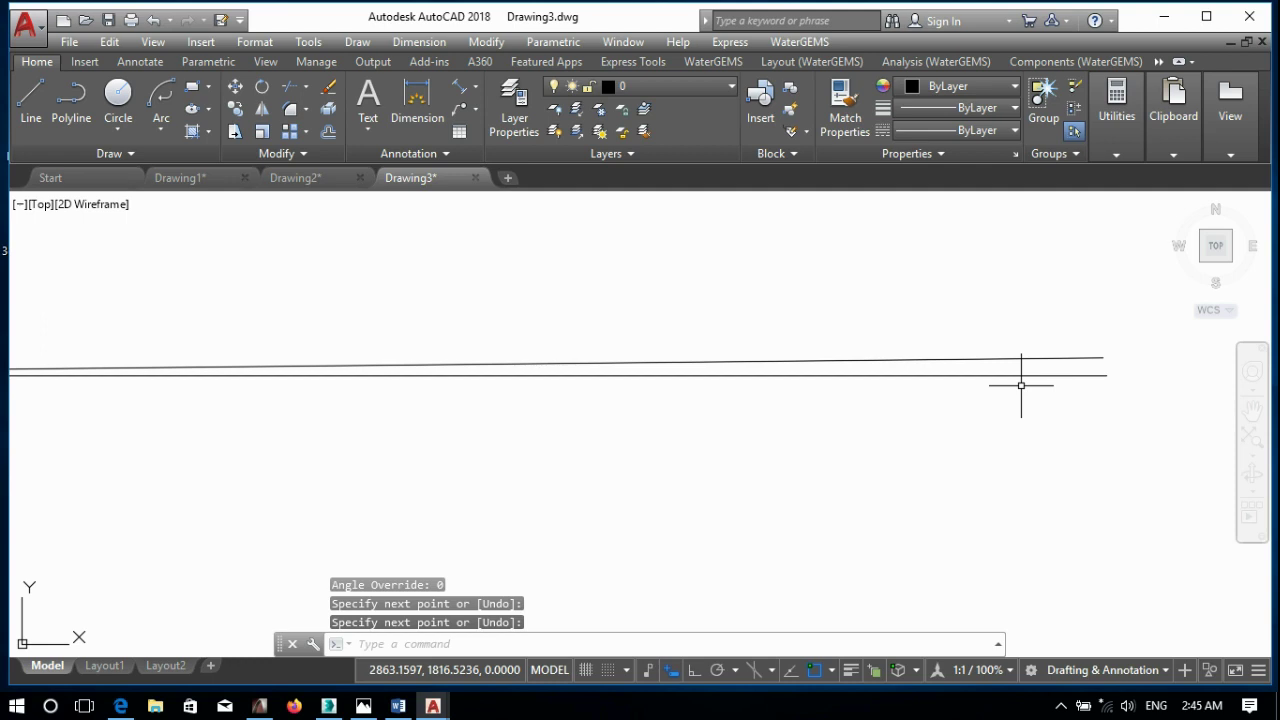
{"action": "left_click", "coordinate": [1097, 343]}
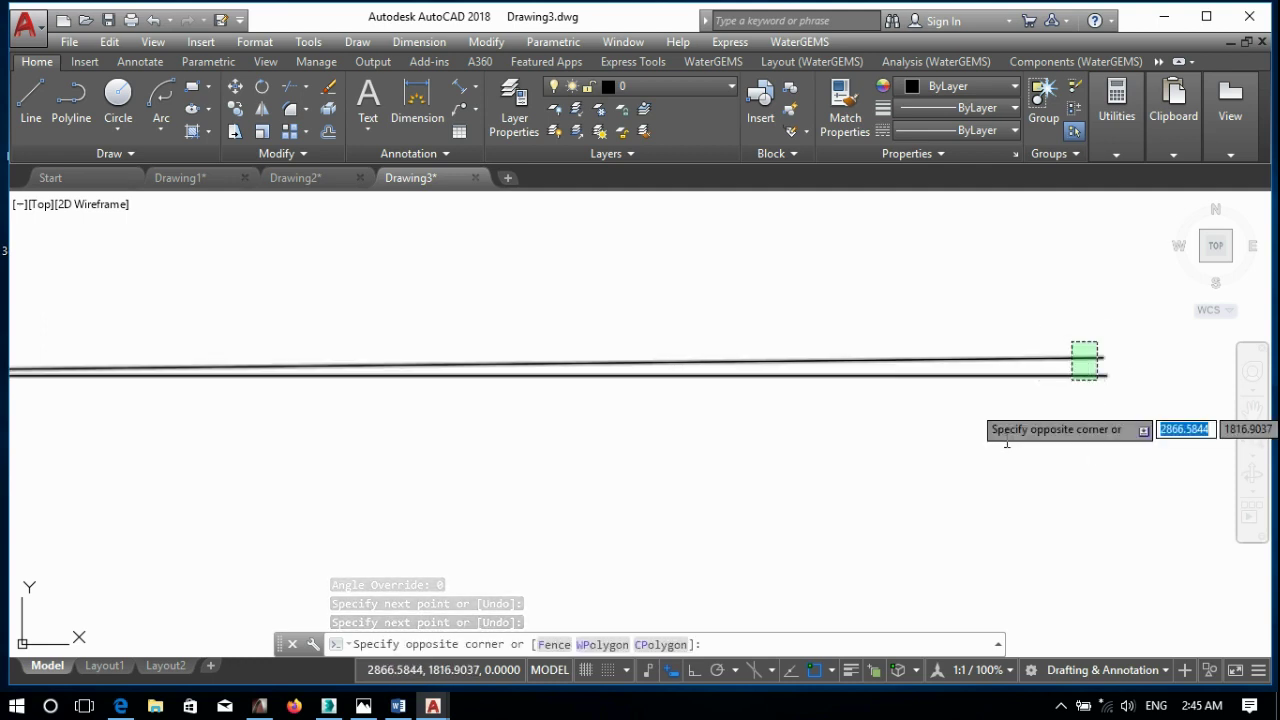
{"action": "left_click", "coordinate": [1058, 380]}
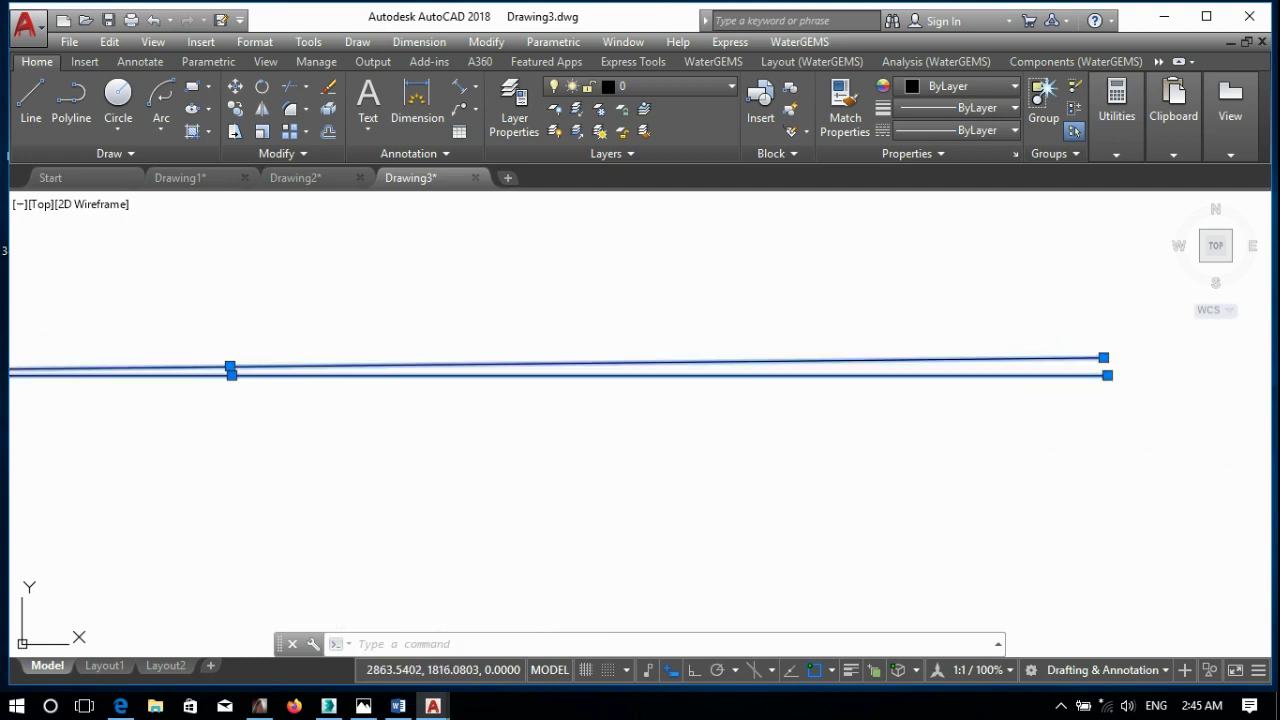
{"action": "key", "text": "Delete"}
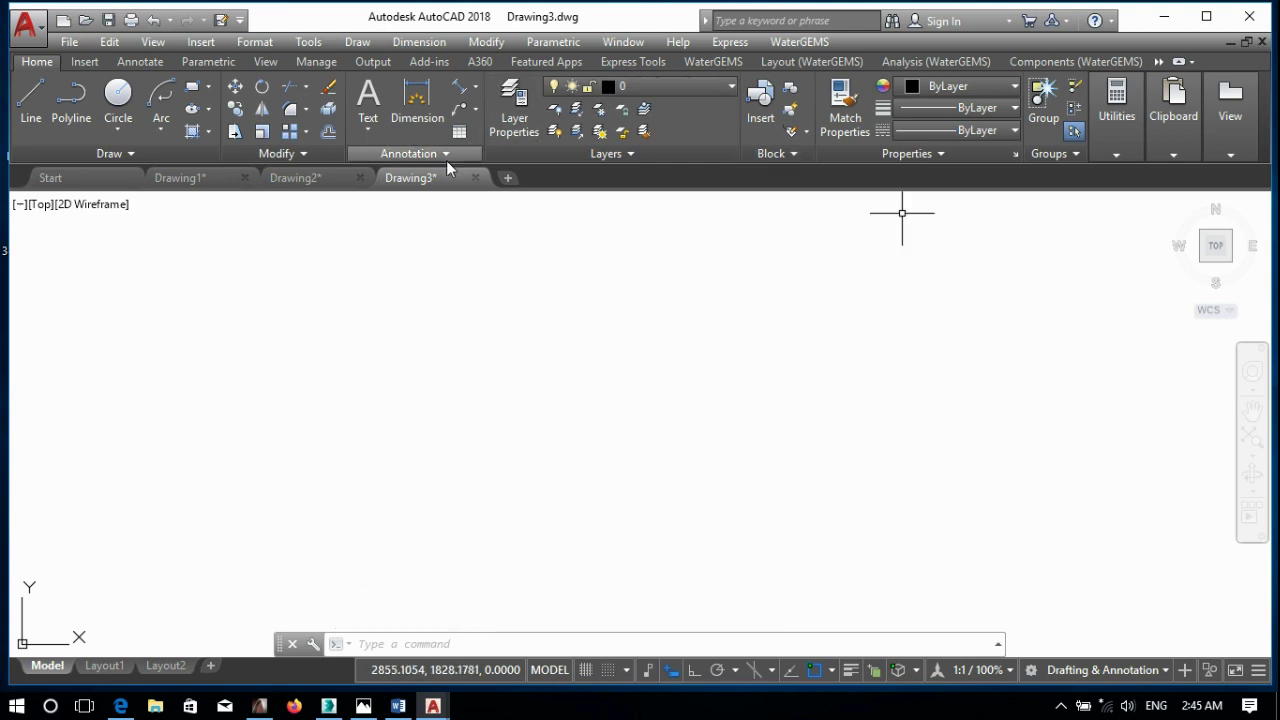
- Turn Ortho on and draw a line from mid-canvas at a 45° angle
{"action": "left_click", "coordinate": [692, 671]}
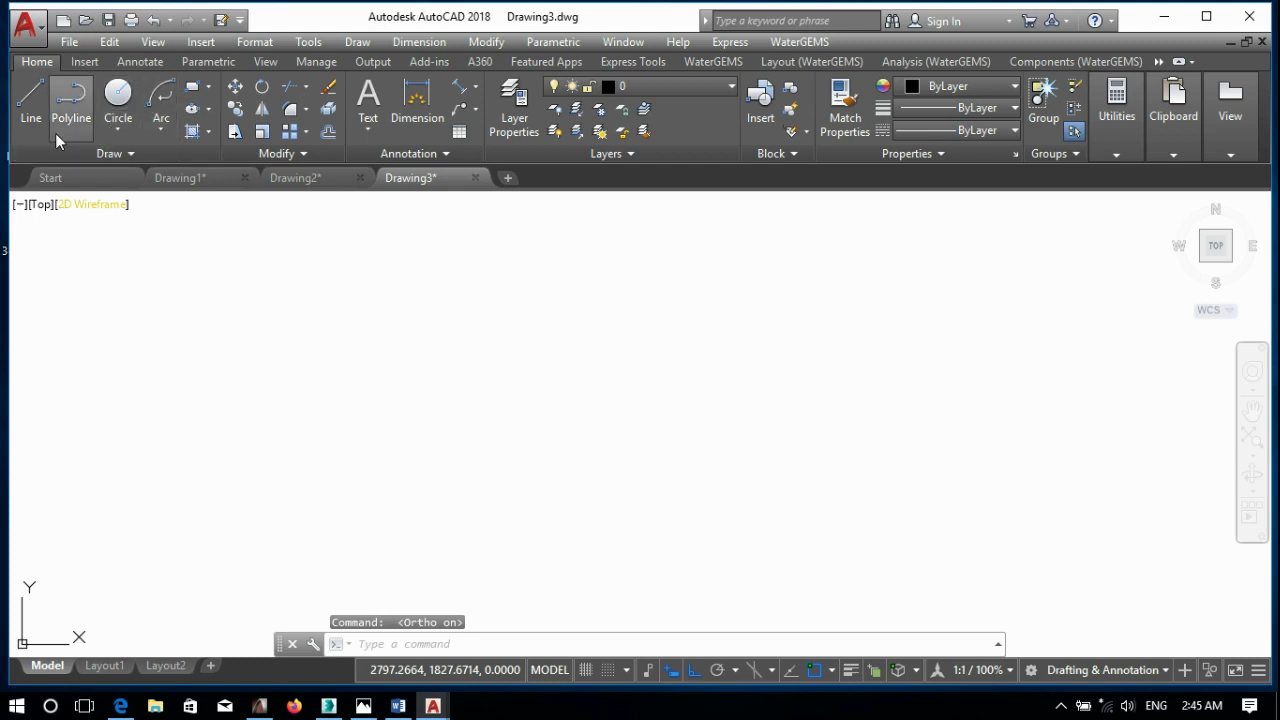
{"action": "left_click", "coordinate": [43, 97]}
{"action": "left_click", "coordinate": [487, 454]}
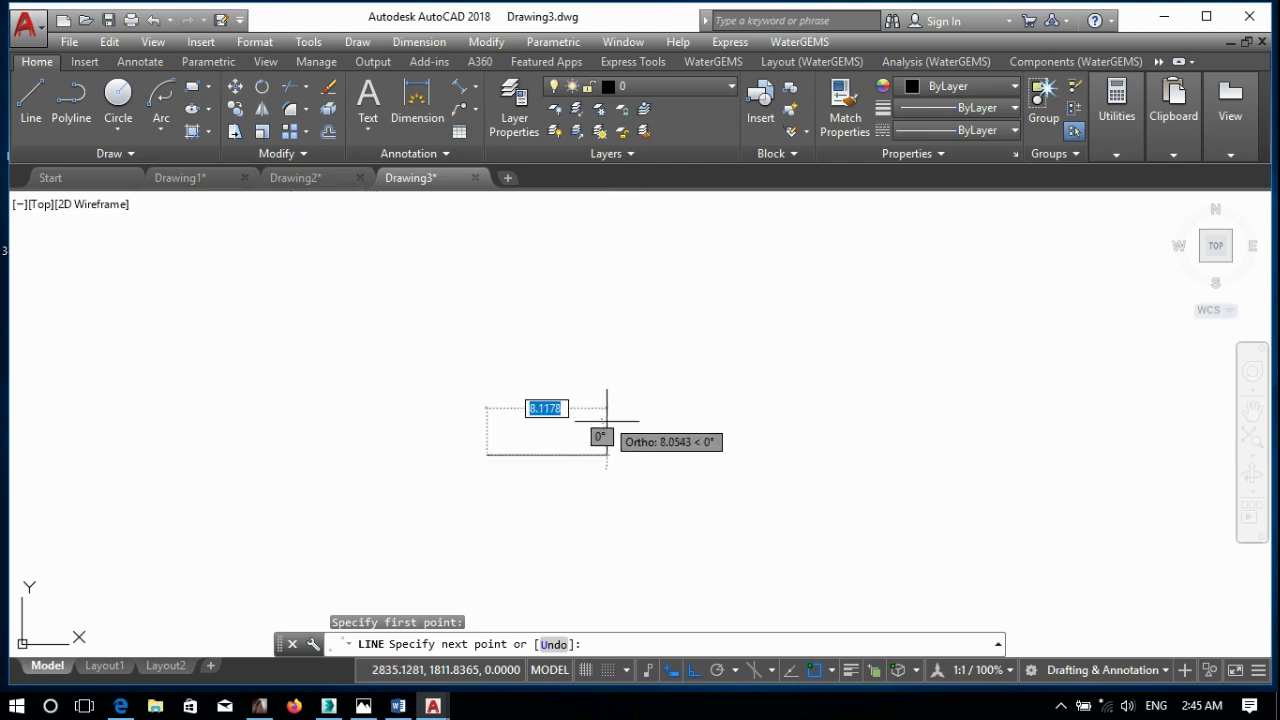
{"action": "key", "text": "Tab"}
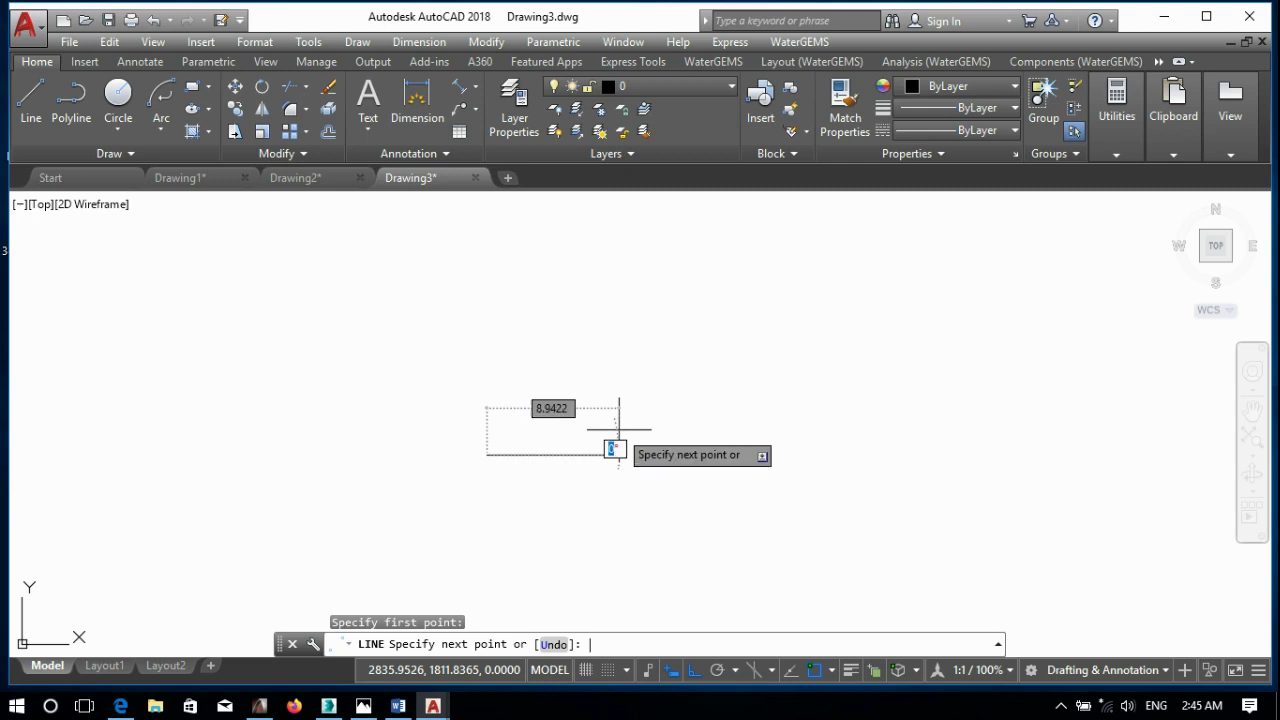
{"action": "type", "text": "45"}
{"action": "key", "text": "Return"}
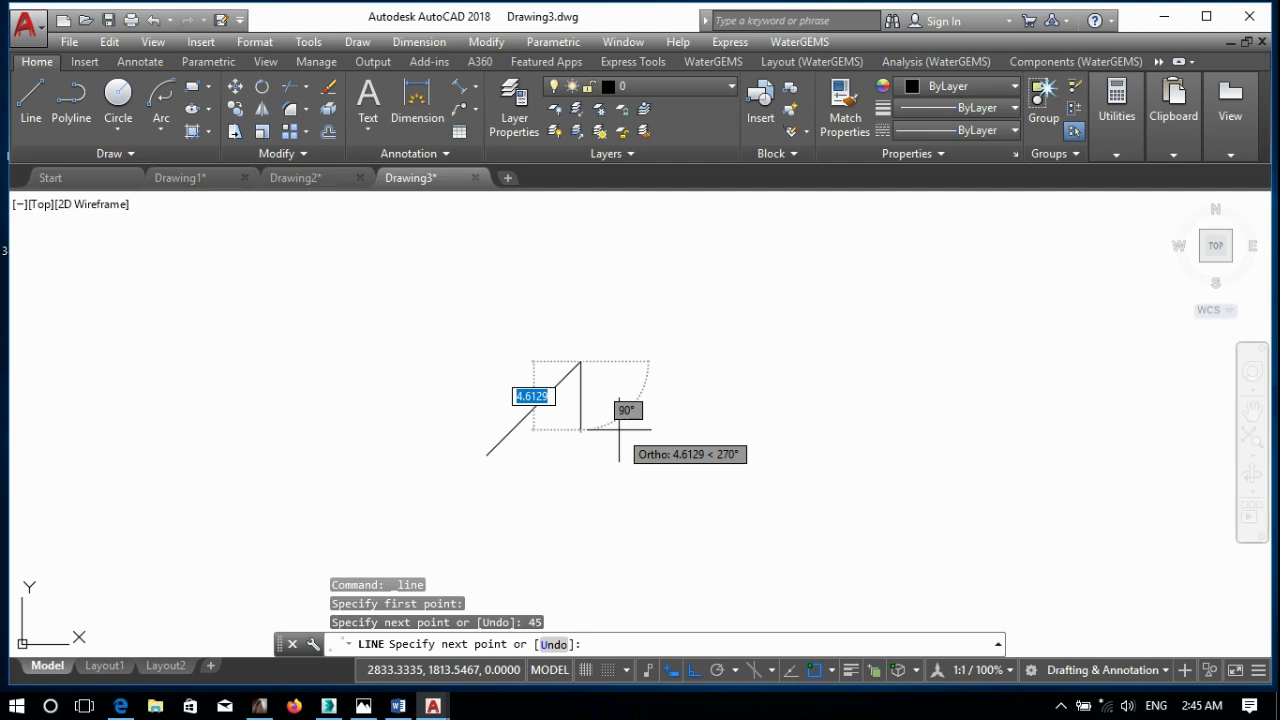
{"action": "key", "text": "Return"}
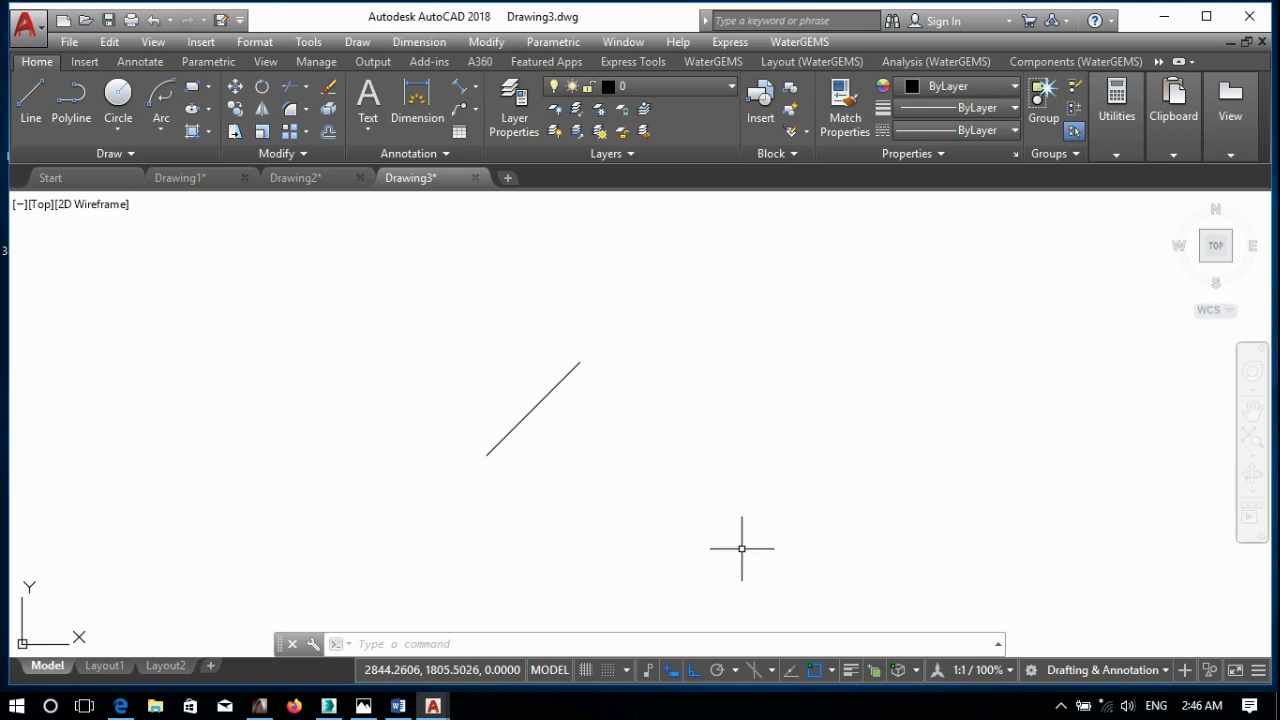
- Toggle Ortho off and back on (F8) during a second line, then cancel it
{"action": "key", "text": "F8"}
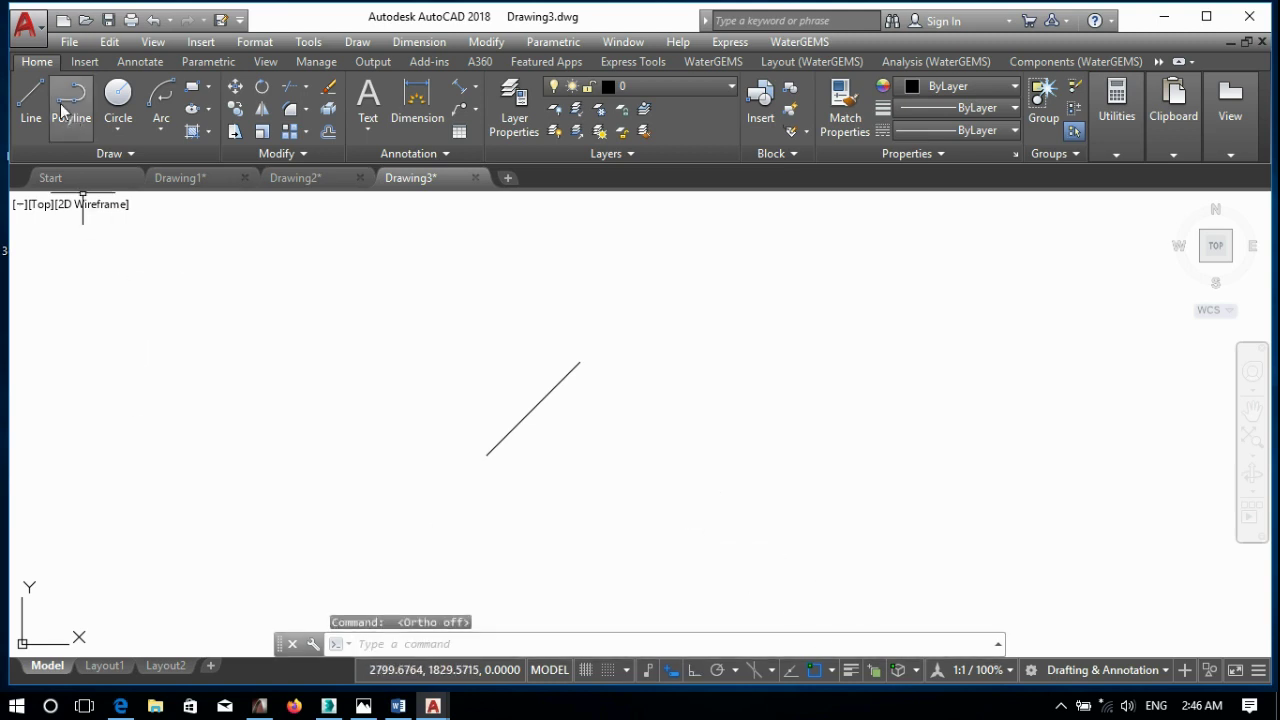
{"action": "left_click", "coordinate": [31, 100]}
{"action": "left_click", "coordinate": [688, 493]}
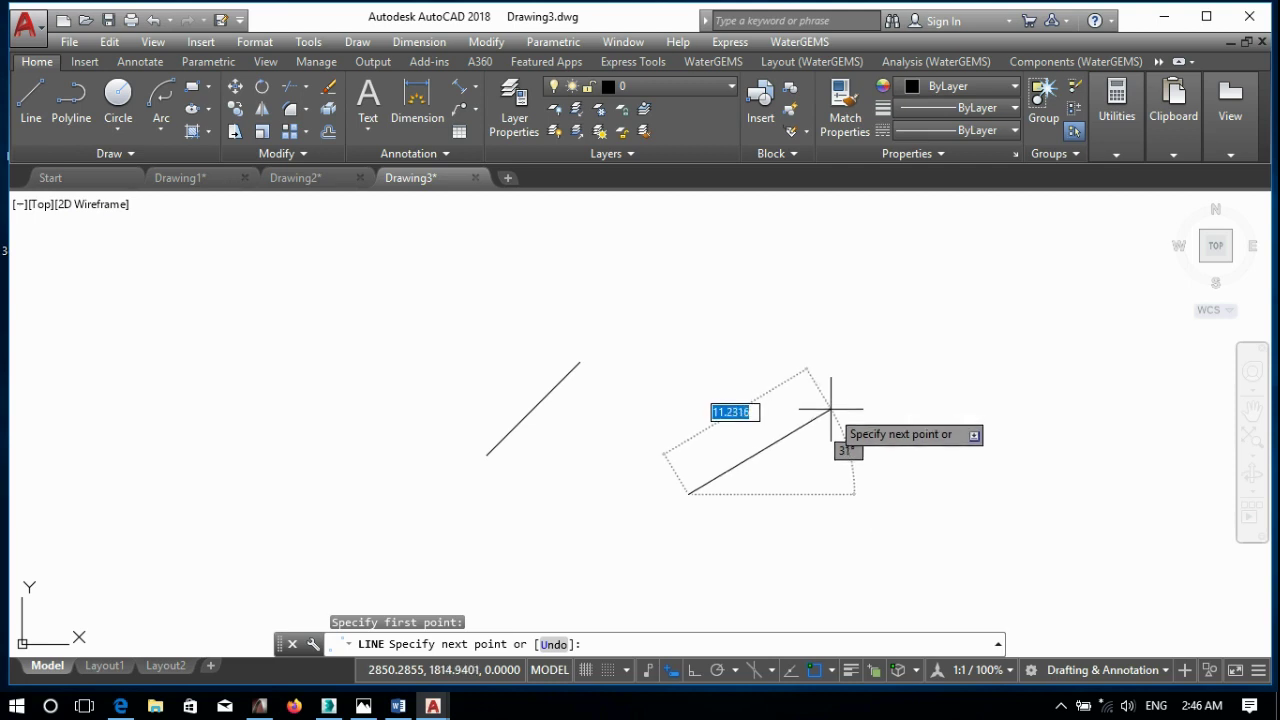
{"action": "key", "text": "F8"}
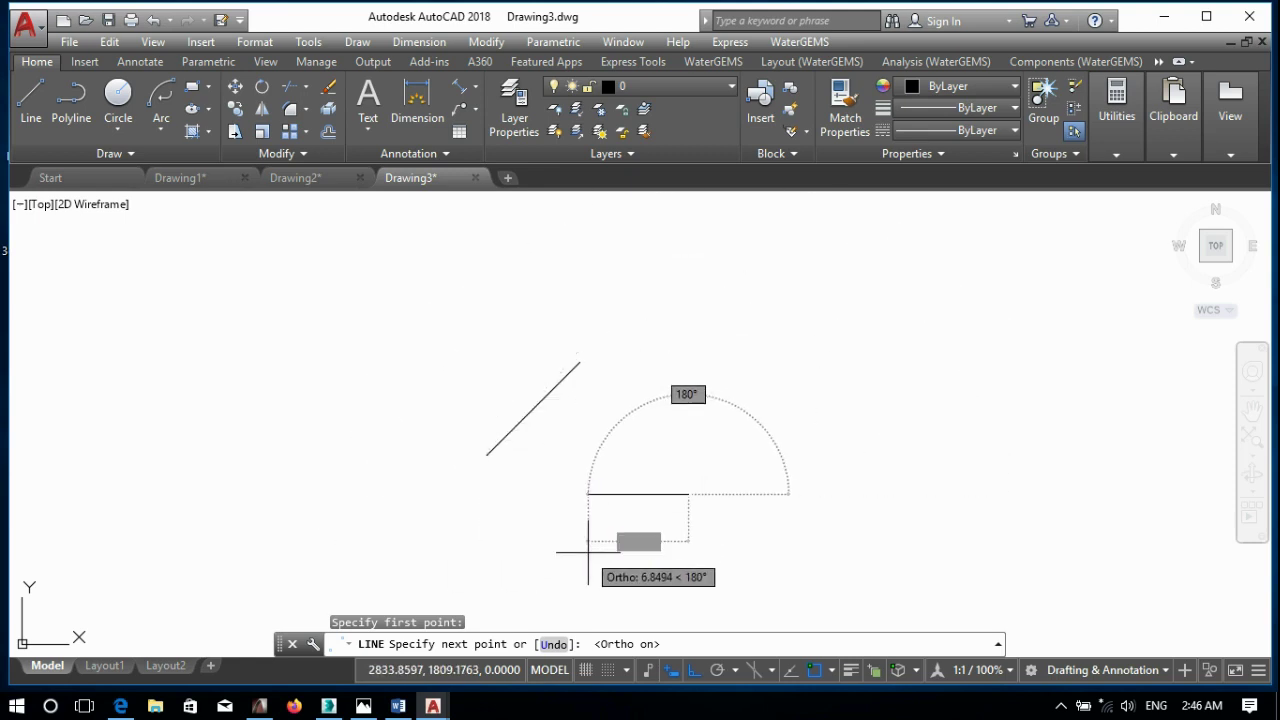
{"action": "key", "text": "Escape"}
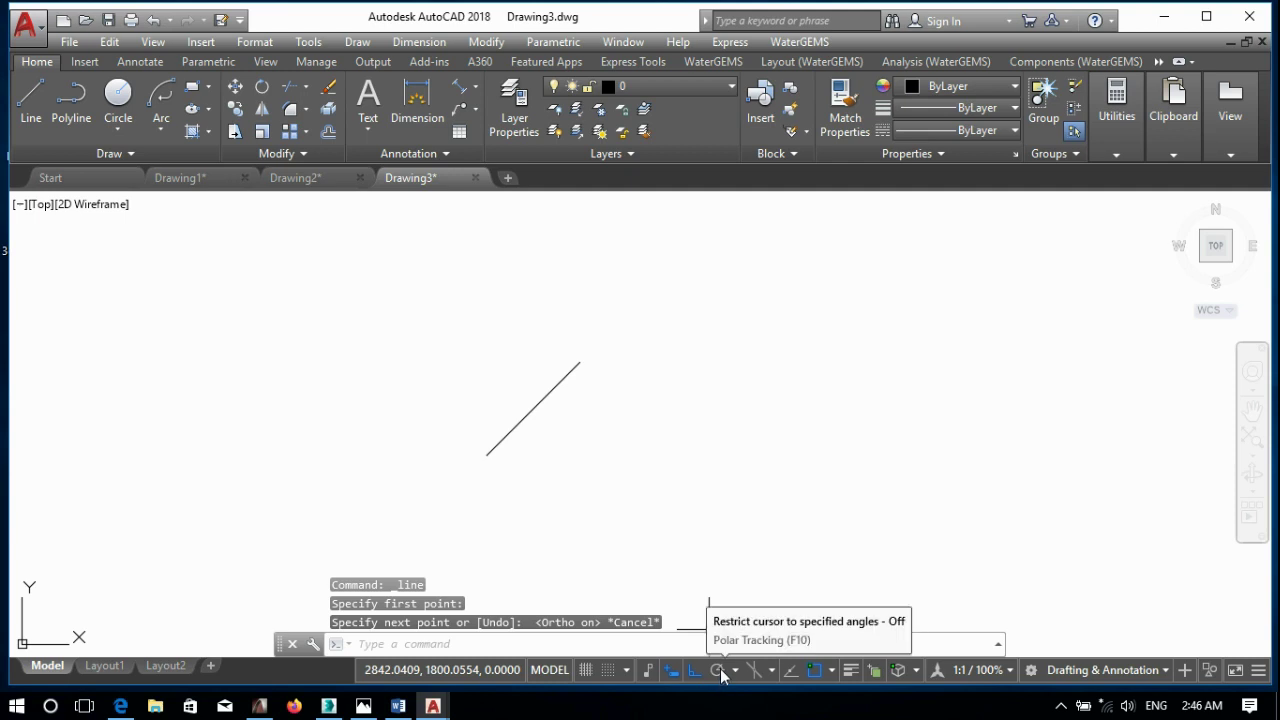
- Erase the diagonal line
{"action": "left_click", "coordinate": [735, 670]}
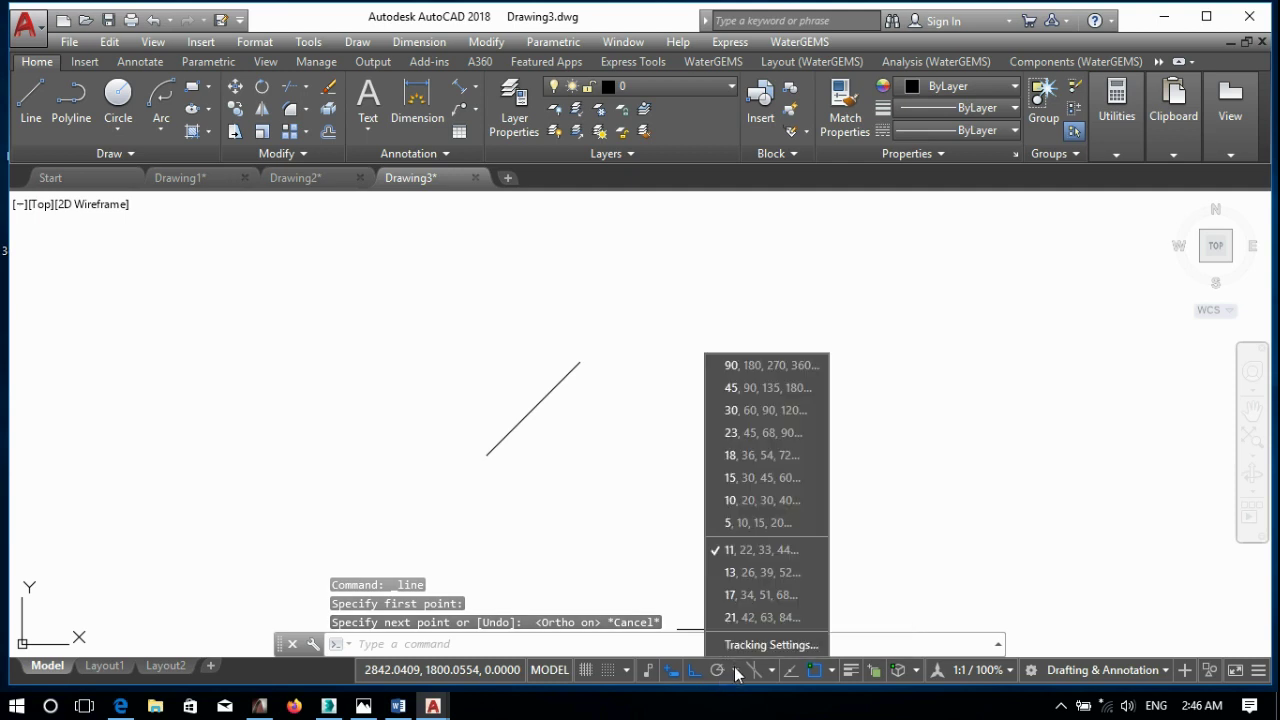
{"action": "left_click", "coordinate": [638, 376]}
{"action": "left_click", "coordinate": [344, 467]}
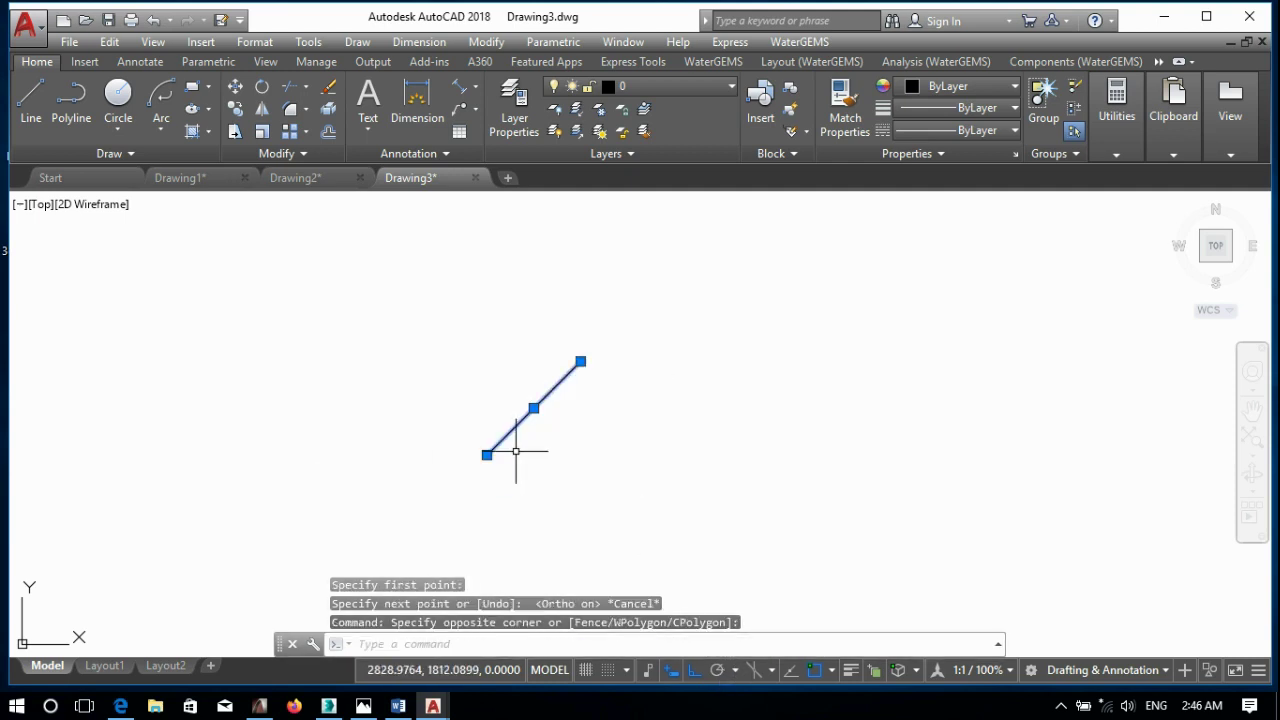
{"action": "key", "text": "Delete"}
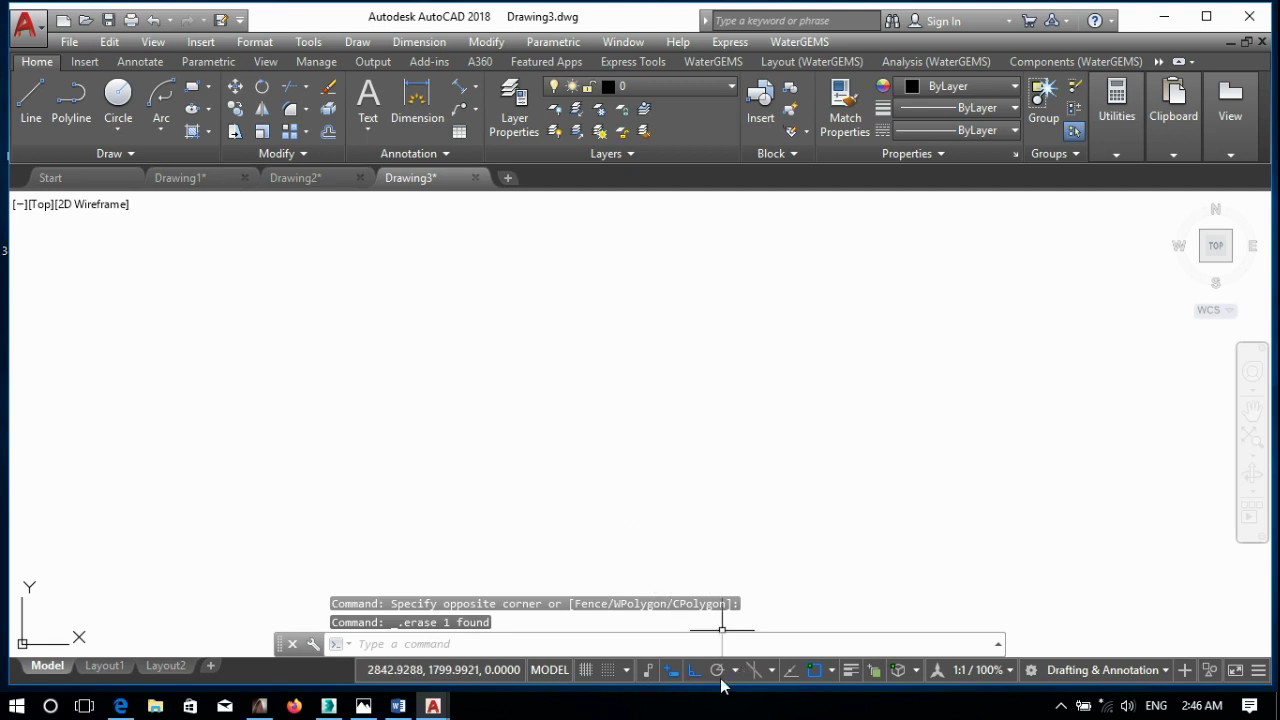
- Turn on polar tracking with 15° increments
{"action": "left_click", "coordinate": [719, 674]}
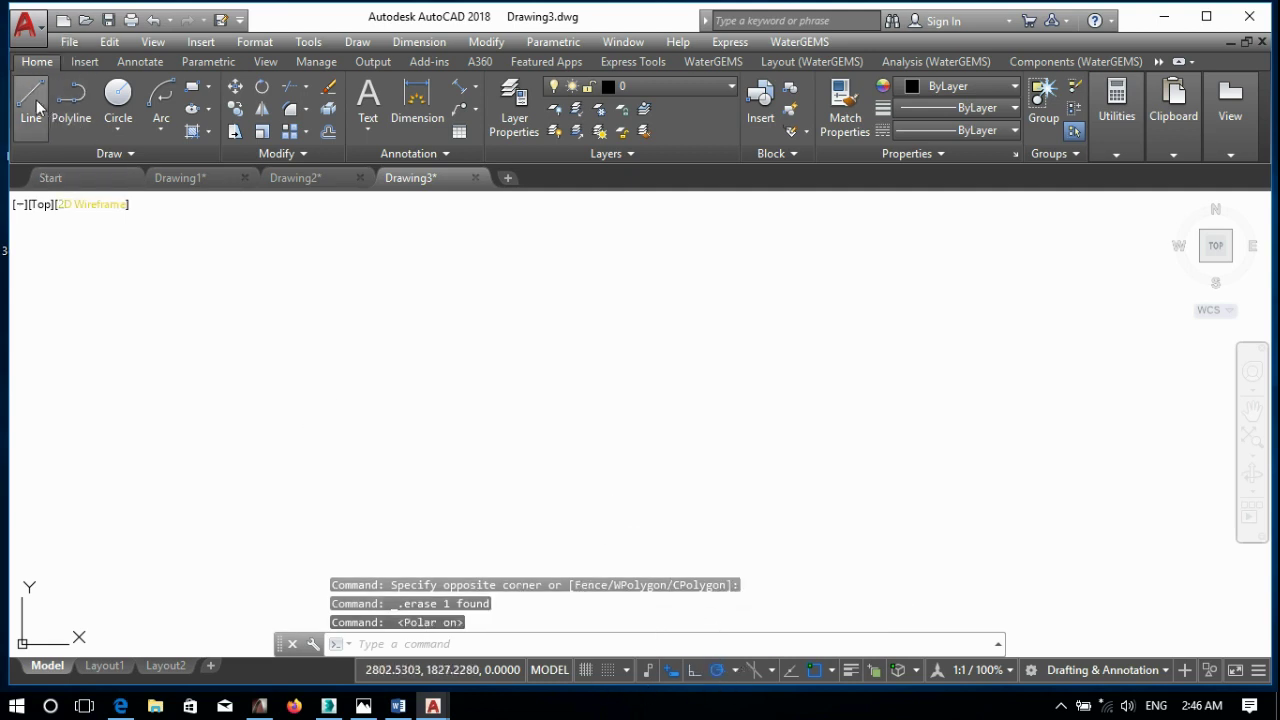
{"action": "left_click", "coordinate": [736, 669]}
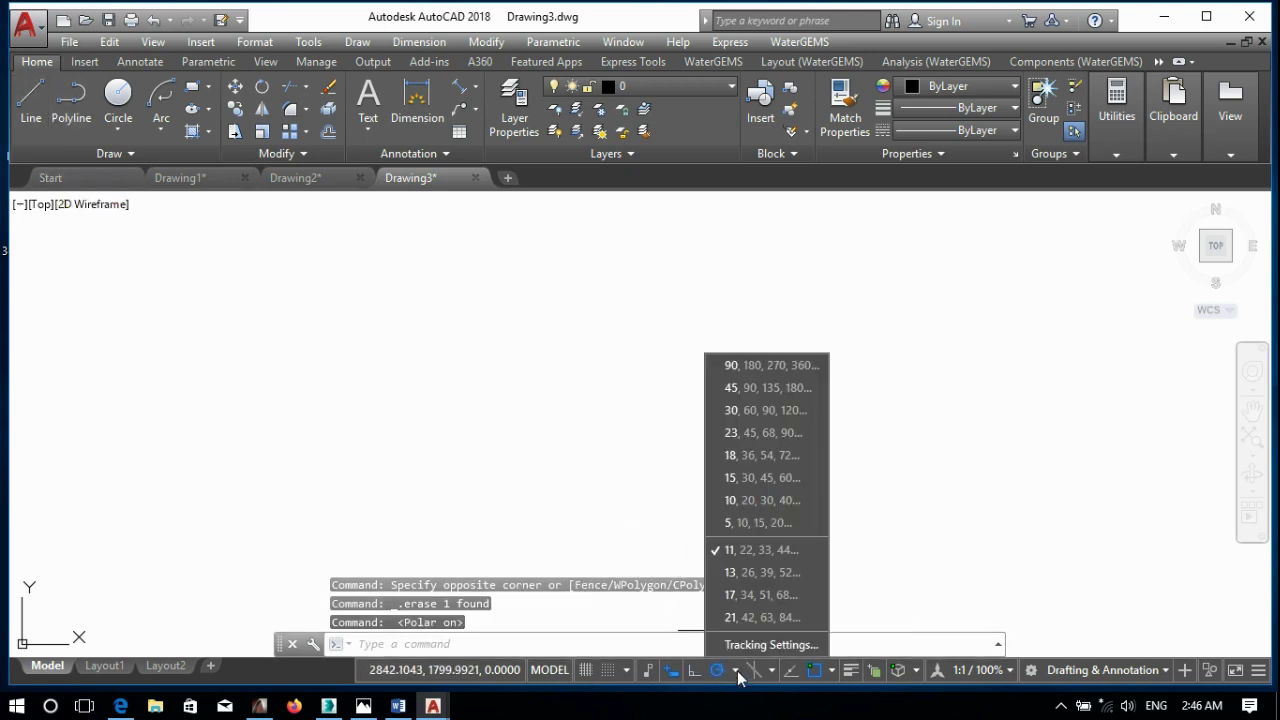
{"action": "left_click", "coordinate": [729, 477]}
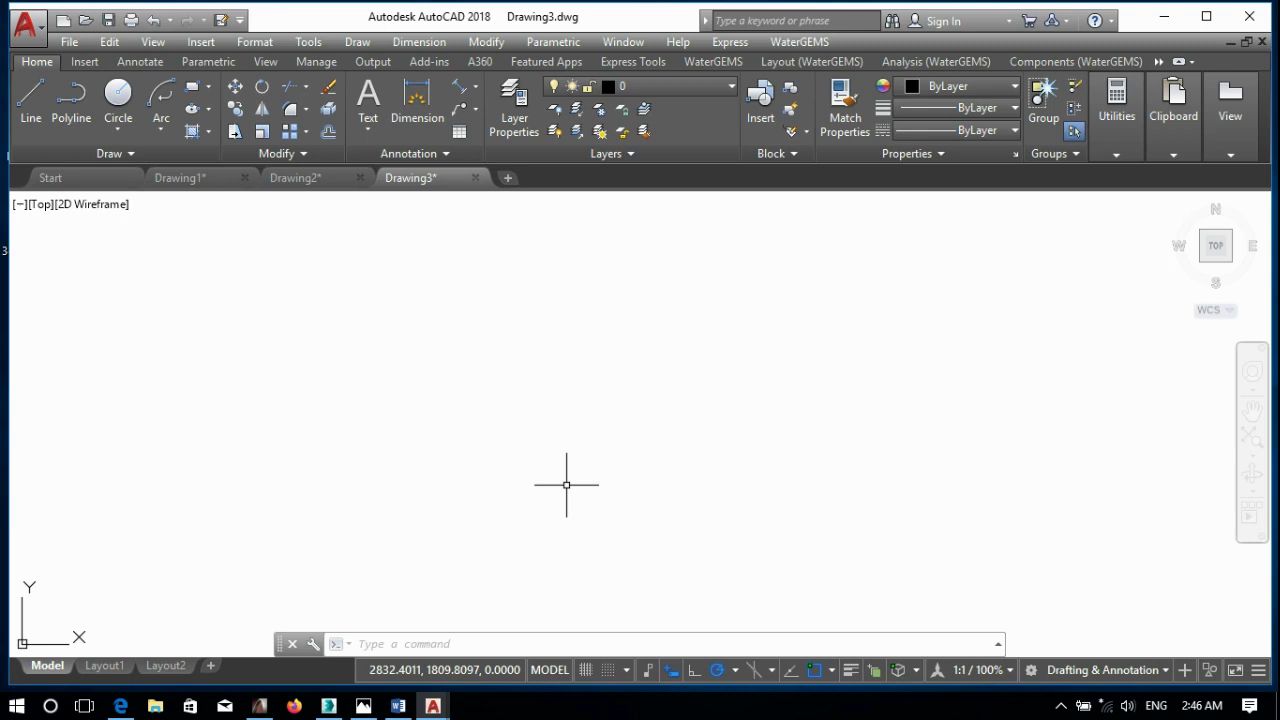
- Start a test line, change the polar increment mid-line, then cancel it
{"action": "left_click", "coordinate": [31, 100]}
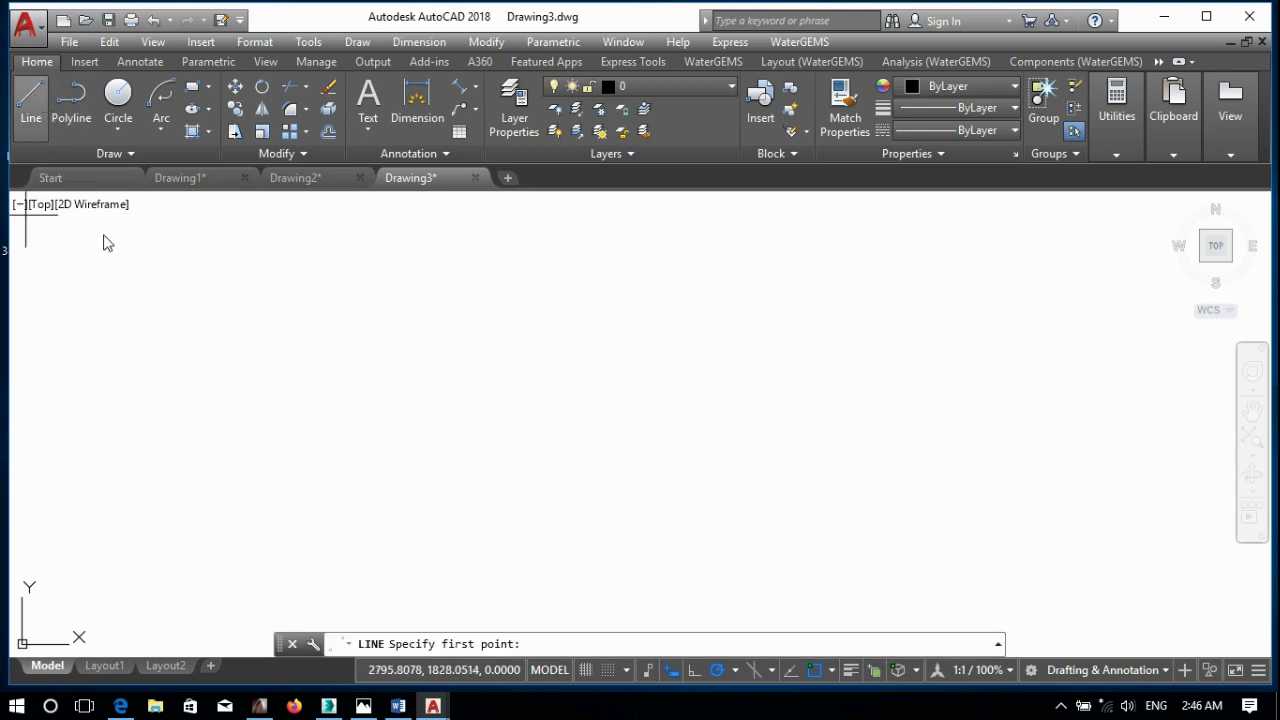
{"action": "left_click", "coordinate": [296, 426]}
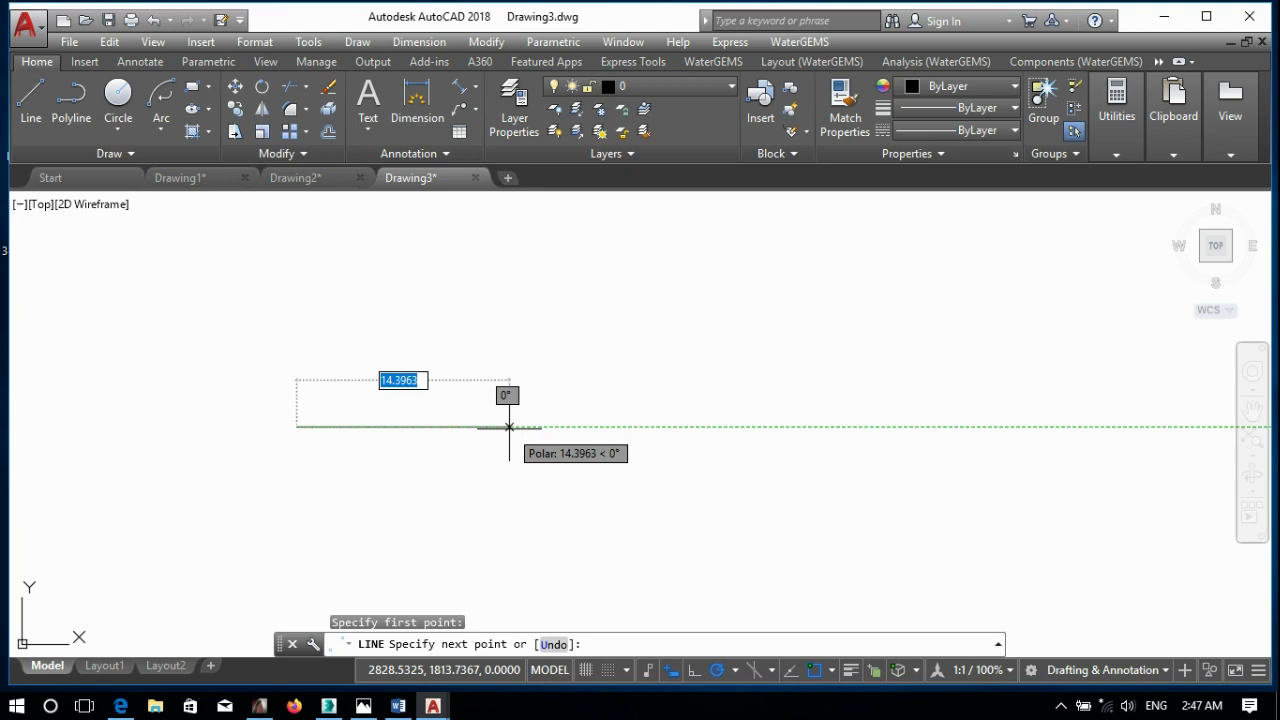
{"action": "left_click", "coordinate": [736, 670]}
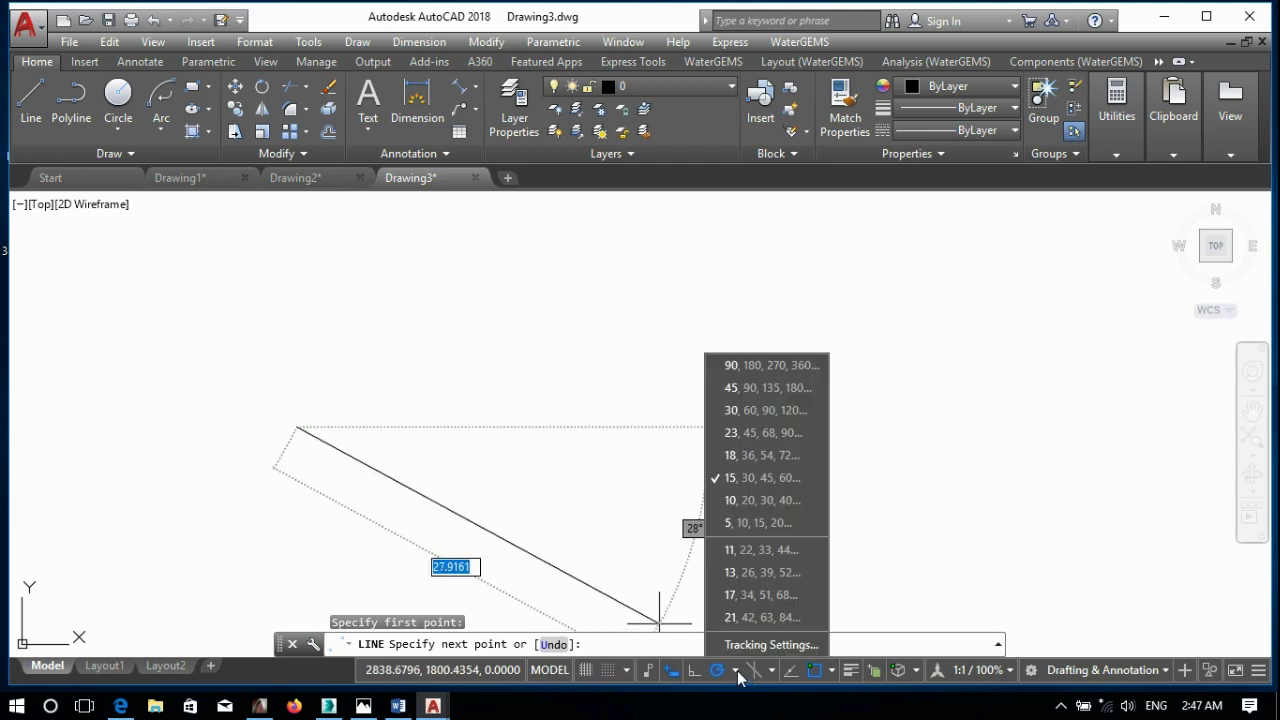
{"action": "left_click", "coordinate": [740, 595]}
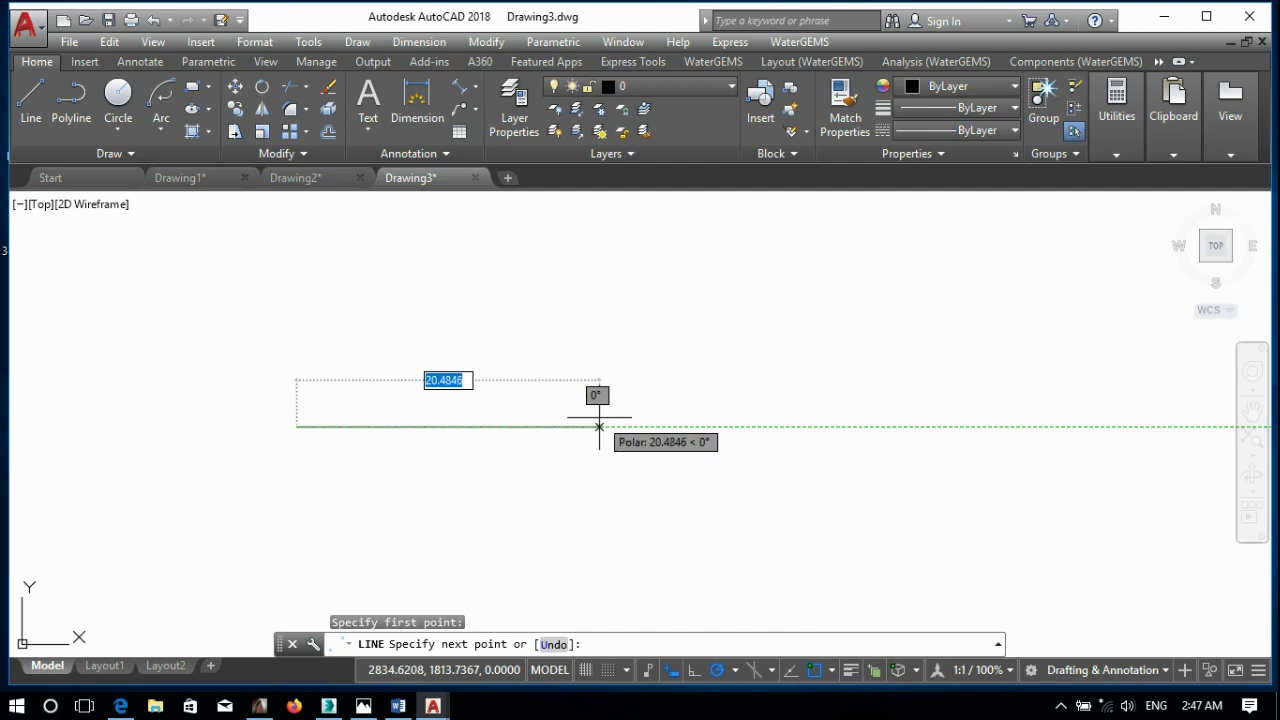
{"action": "scroll", "coordinate": [599, 418], "scroll_direction": "up", "scroll_amount": 2}
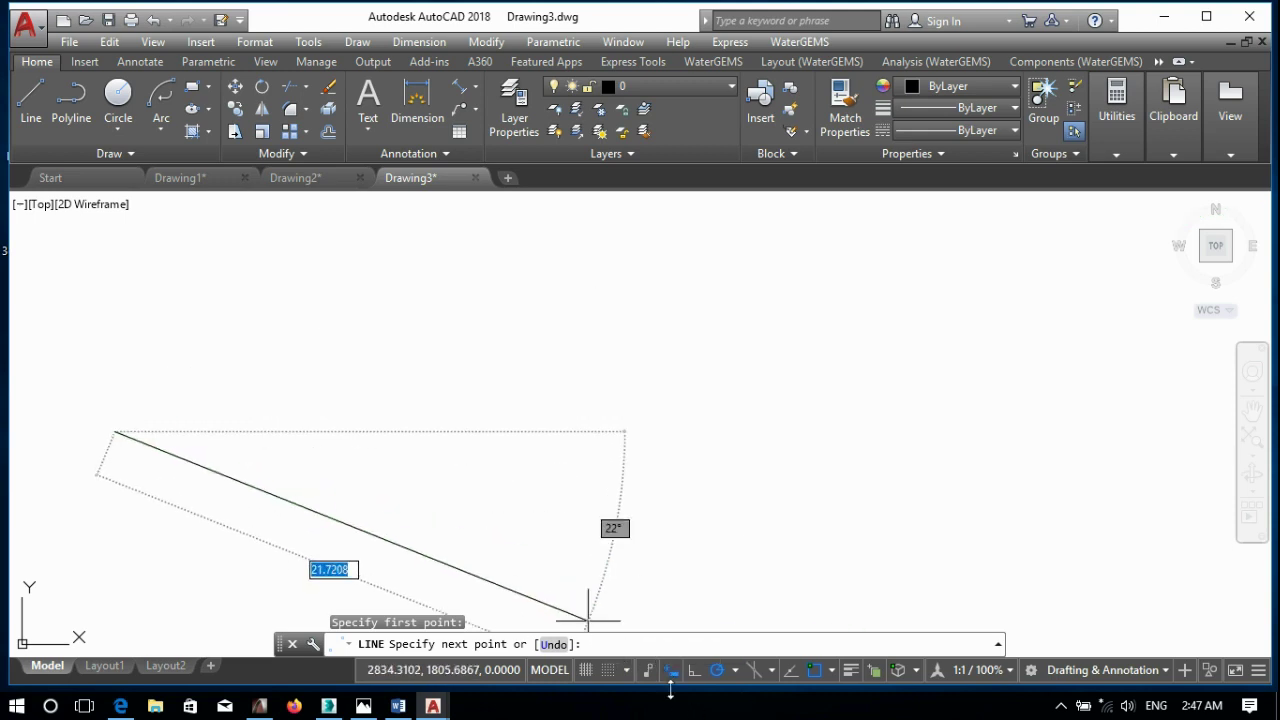
{"action": "key", "text": "Escape"}
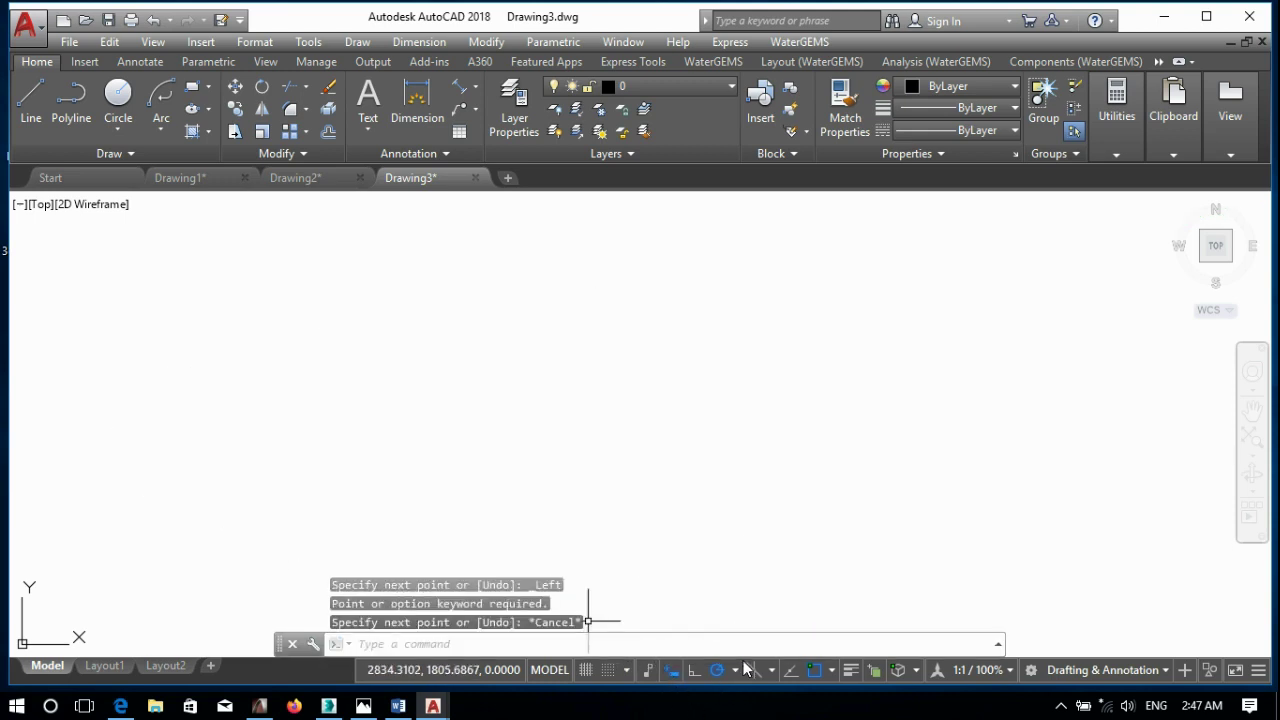
- Choose a different polar increment and try it with a test line, then cancel
{"action": "left_click", "coordinate": [735, 670]}
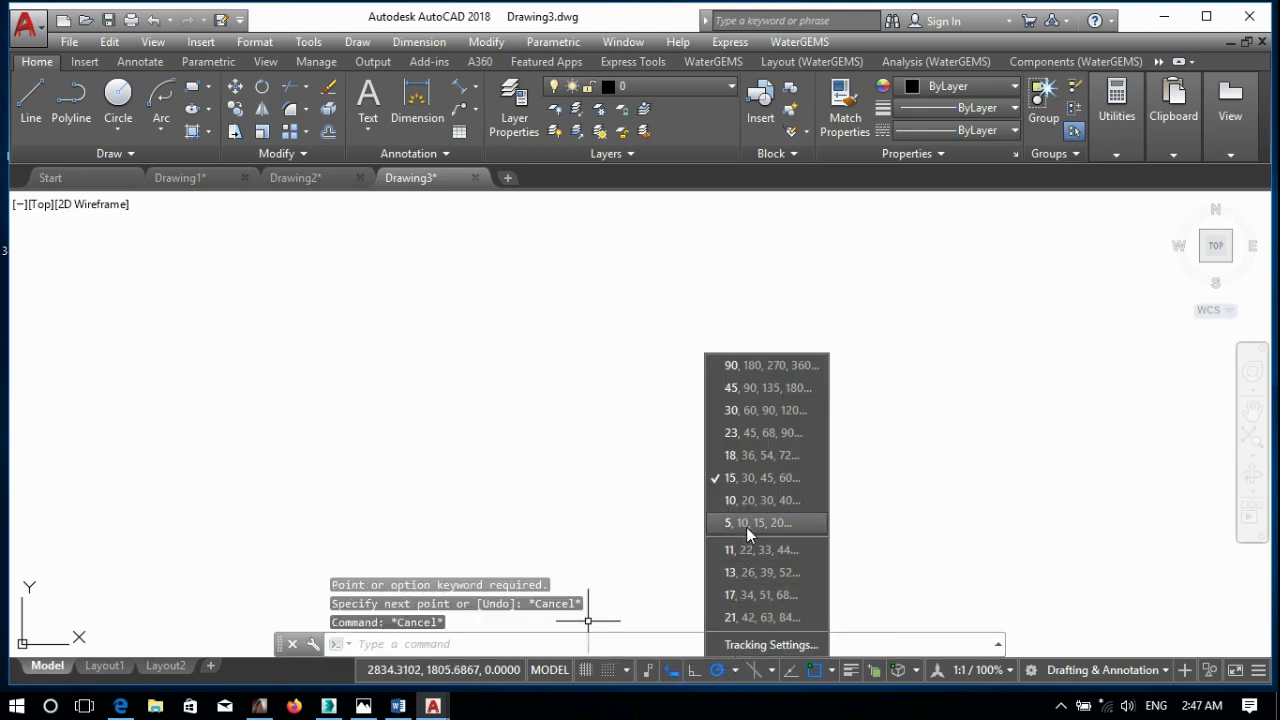
{"action": "left_click", "coordinate": [735, 490]}
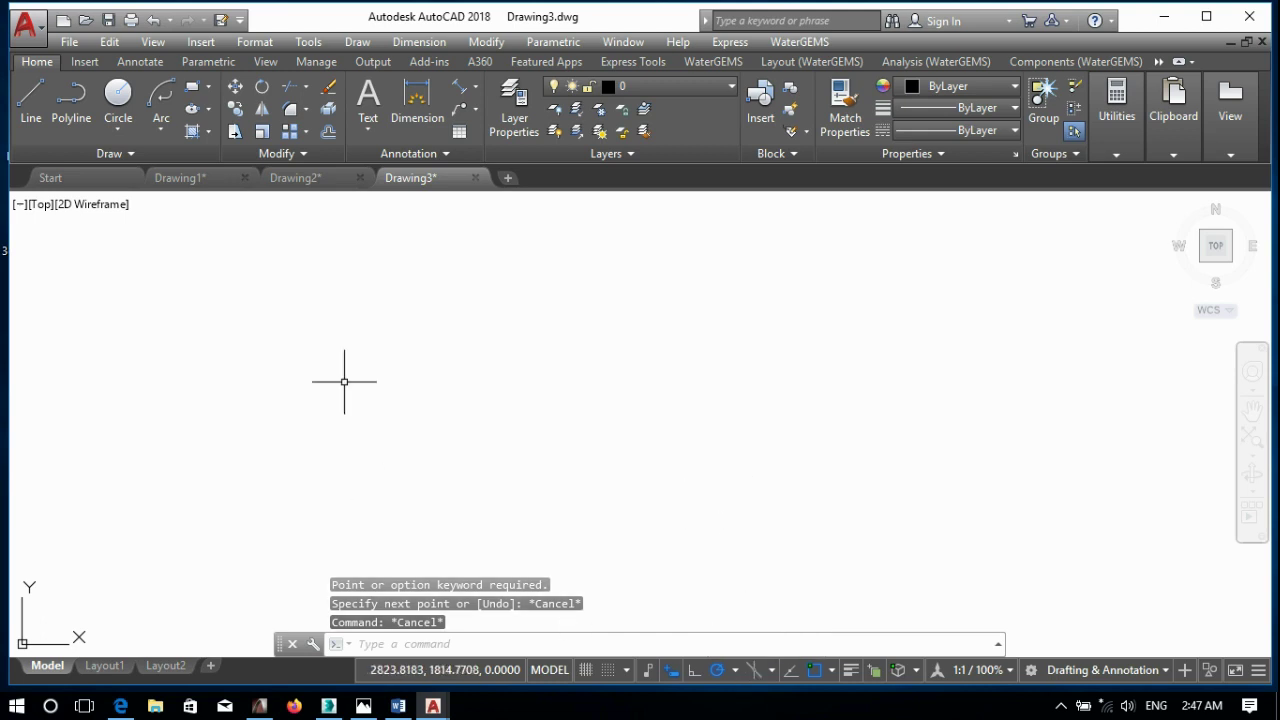
{"action": "left_click", "coordinate": [31, 100]}
{"action": "left_click", "coordinate": [512, 430]}
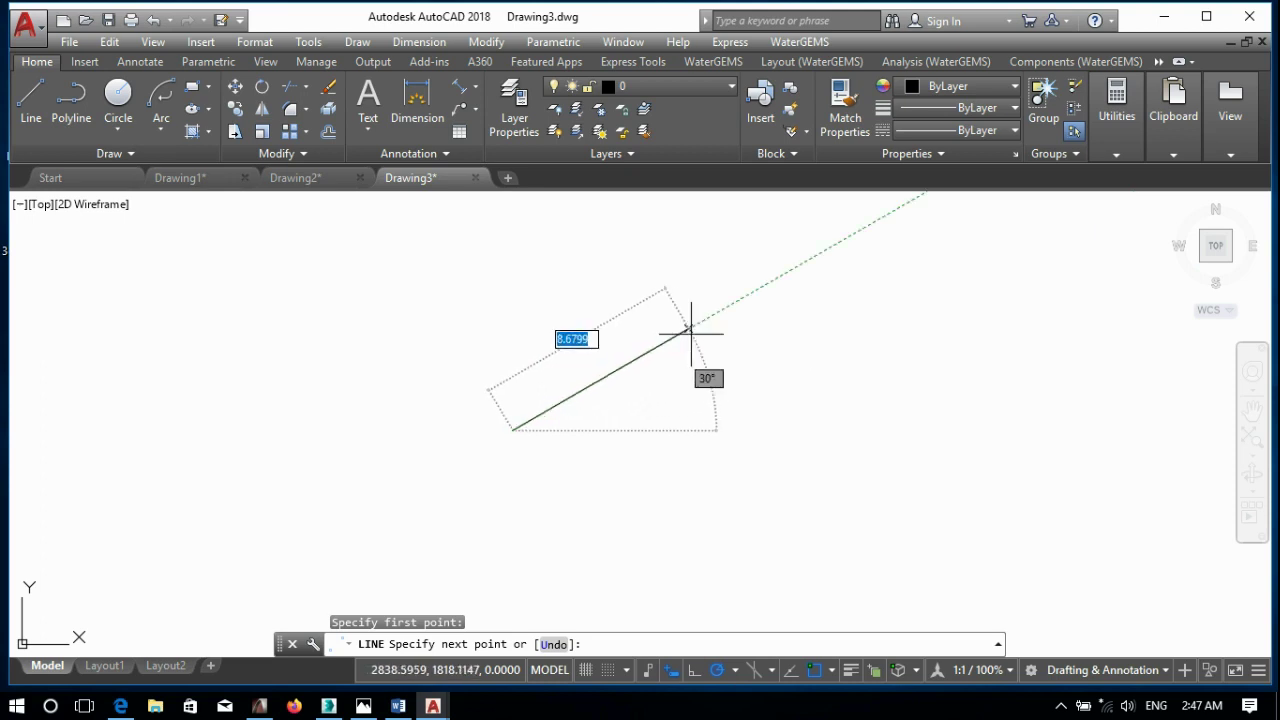
{"action": "key", "text": "Escape"}
- Switch to a larger polar increment and cancel another test line
{"action": "left_click", "coordinate": [734, 669]}
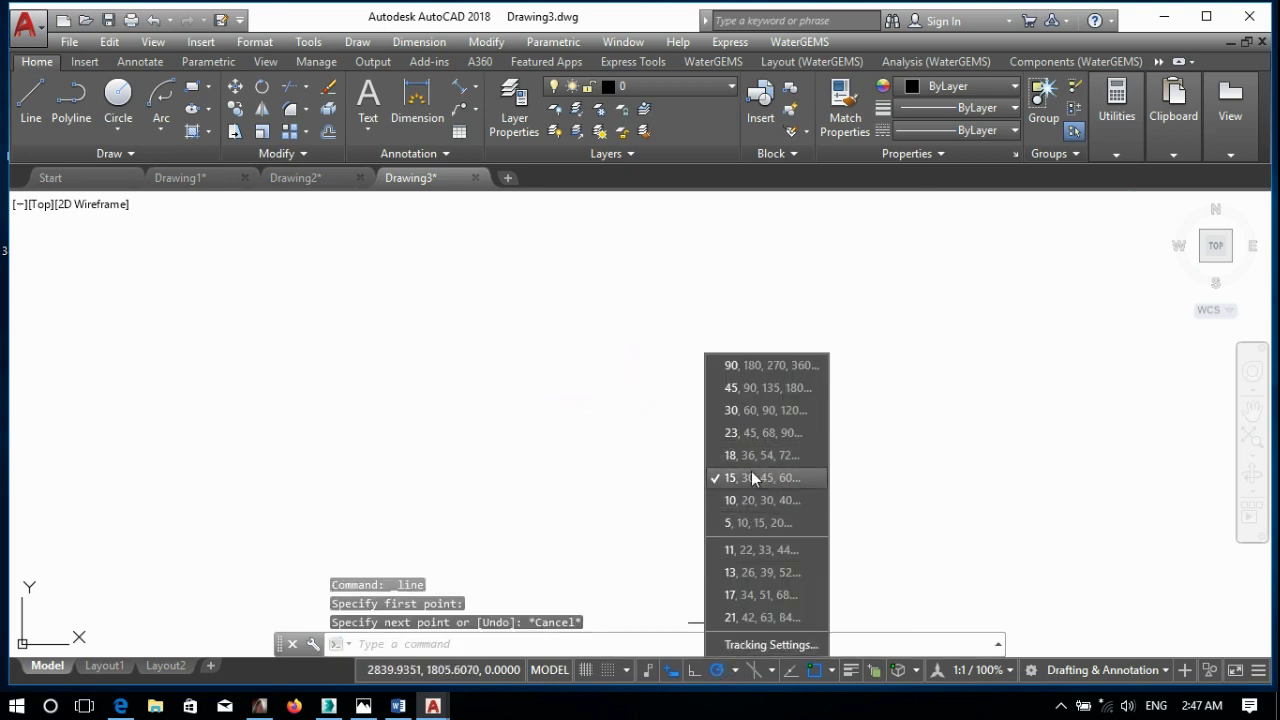
{"action": "left_click", "coordinate": [735, 410]}
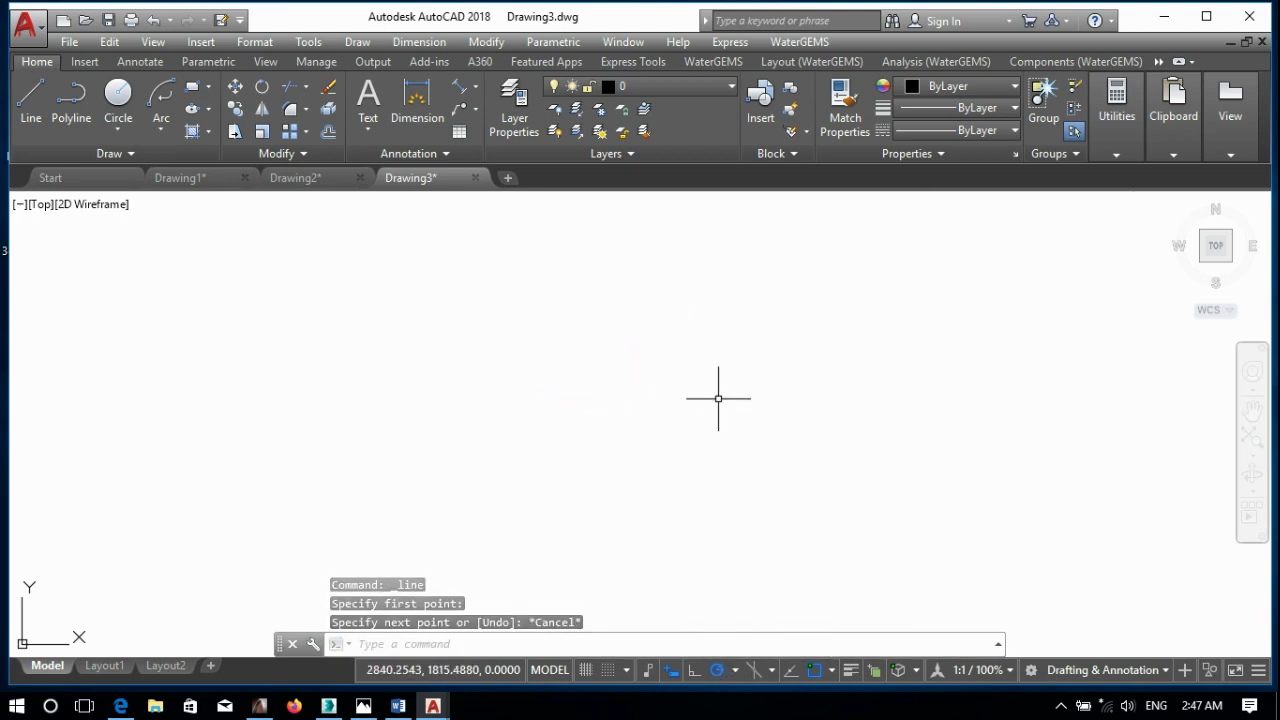
{"action": "left_click", "coordinate": [31, 97]}
{"action": "left_click", "coordinate": [578, 497]}
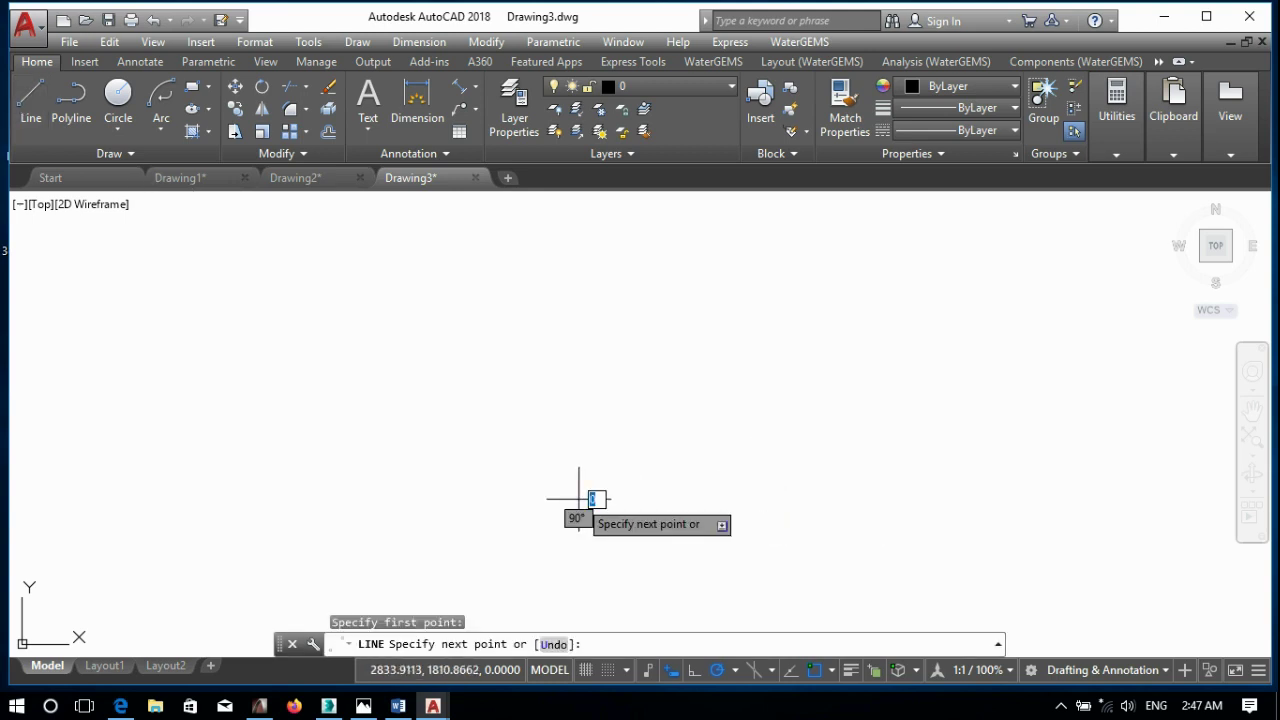
{"action": "key", "text": "Escape"}
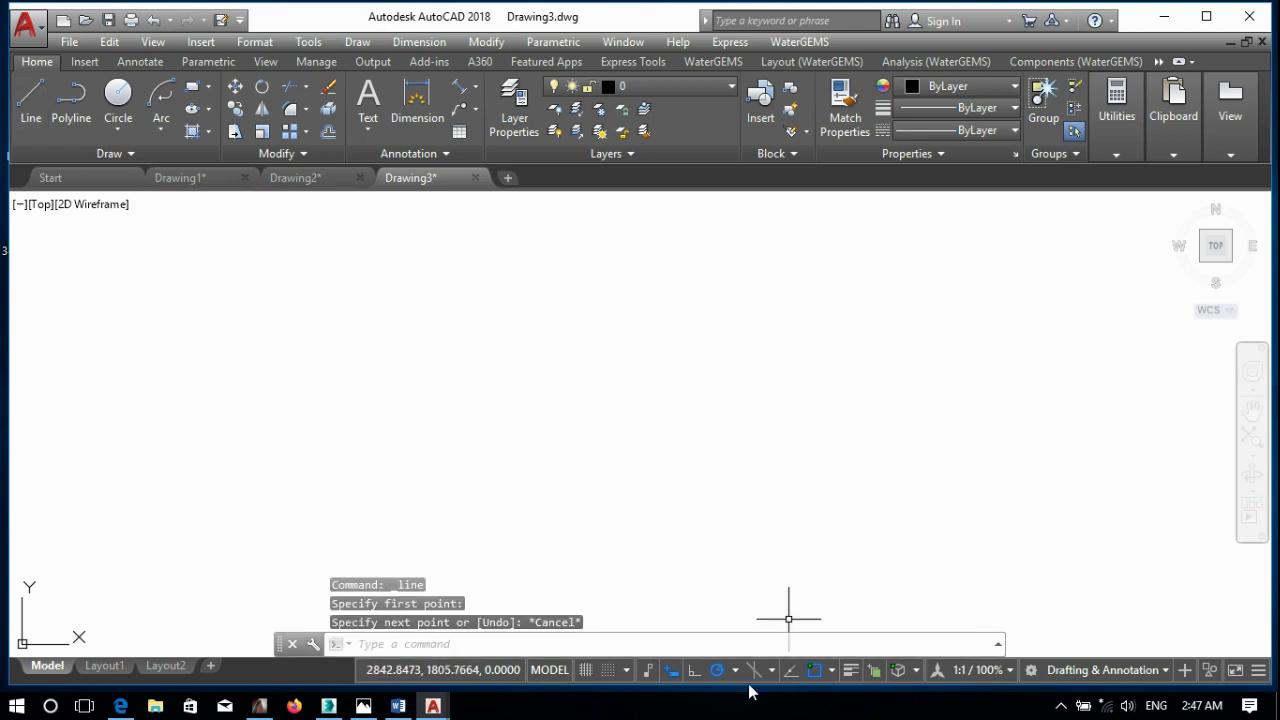
- Delete additional polar angles 11, 13, 17 and 21 in Drafting Settings and apply
{"action": "left_click", "coordinate": [737, 668]}
{"action": "left_click", "coordinate": [739, 652]}
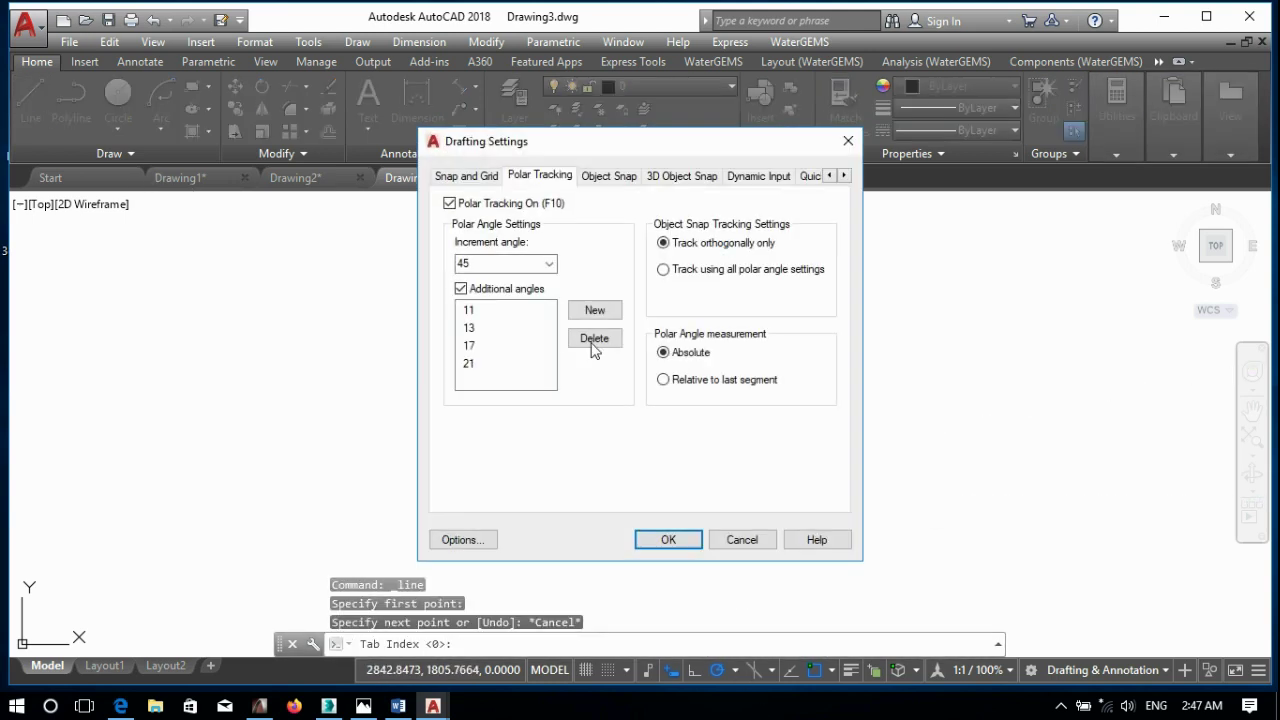
{"action": "left_click", "coordinate": [468, 311]}
{"action": "left_click", "coordinate": [592, 340]}
{"action": "left_click", "coordinate": [594, 338]}
{"action": "left_click", "coordinate": [468, 311]}
{"action": "left_click", "coordinate": [594, 338]}
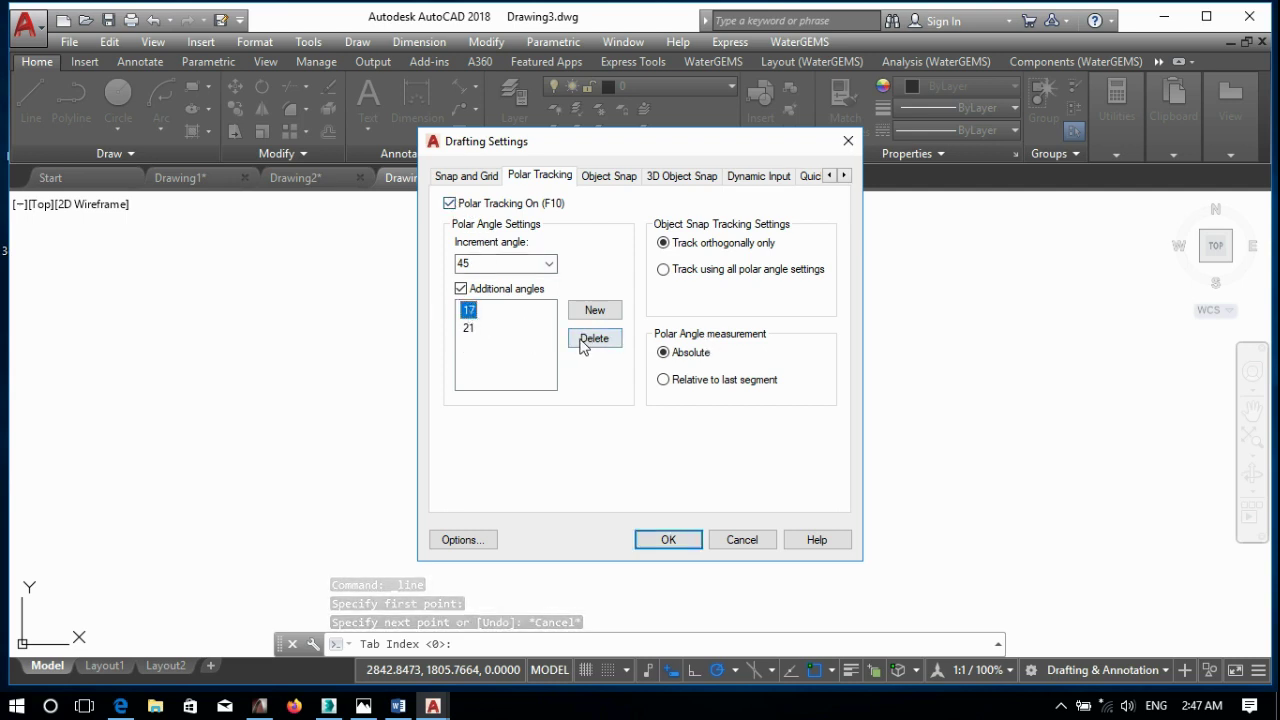
{"action": "left_click", "coordinate": [468, 311]}
{"action": "left_click", "coordinate": [580, 339]}
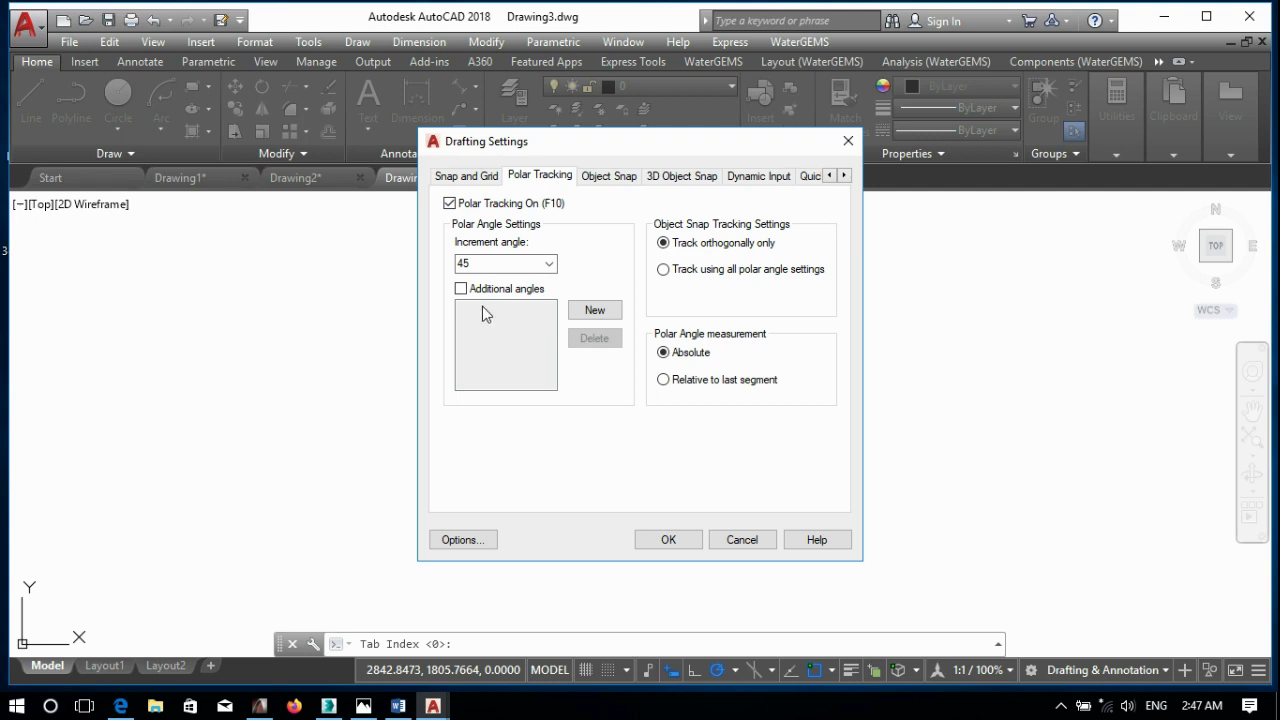
{"action": "left_click", "coordinate": [668, 539]}
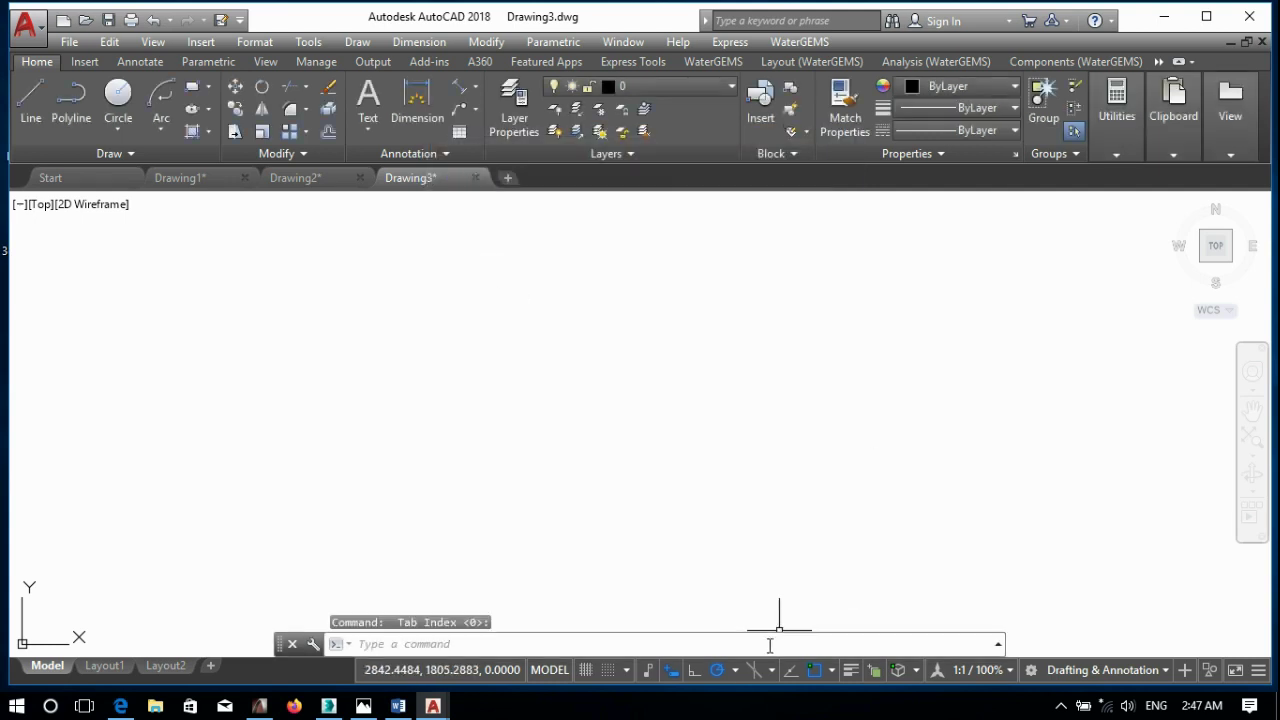
{"action": "left_click", "coordinate": [31, 100]}
- Place a test line's first point, check the polar angle list, then cancel
{"action": "left_click", "coordinate": [454, 450]}
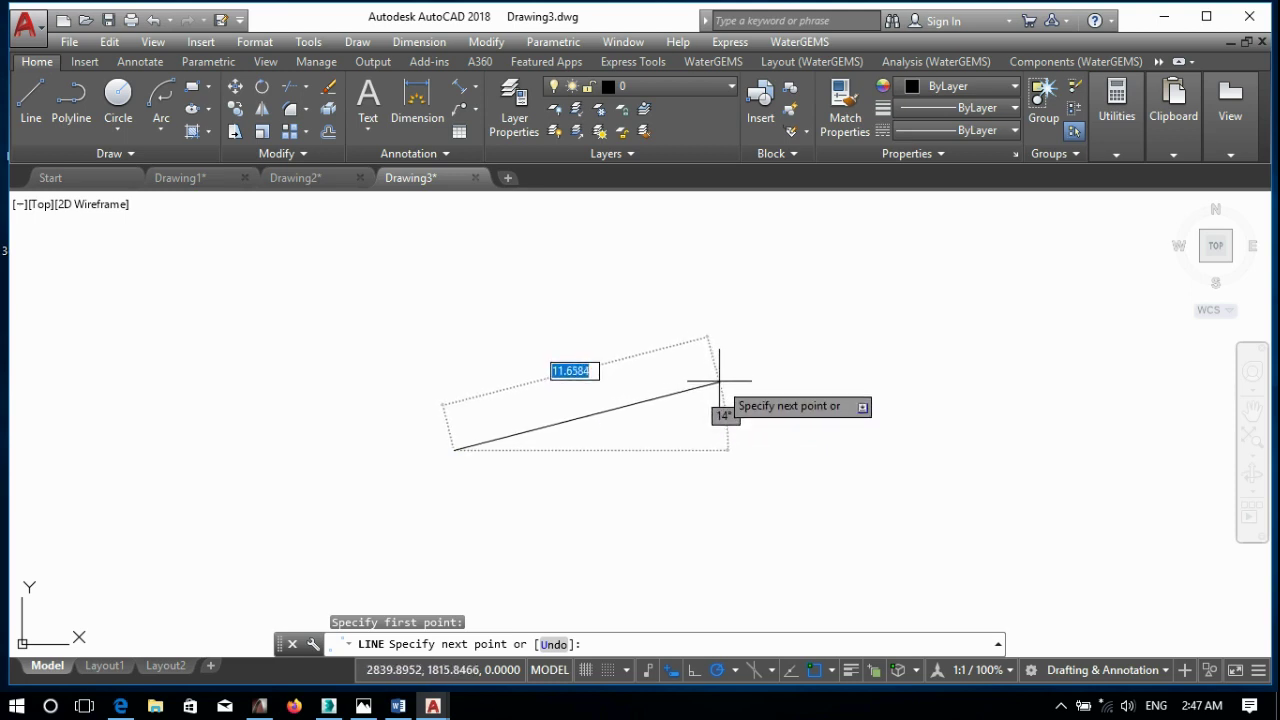
{"action": "left_click", "coordinate": [735, 670]}
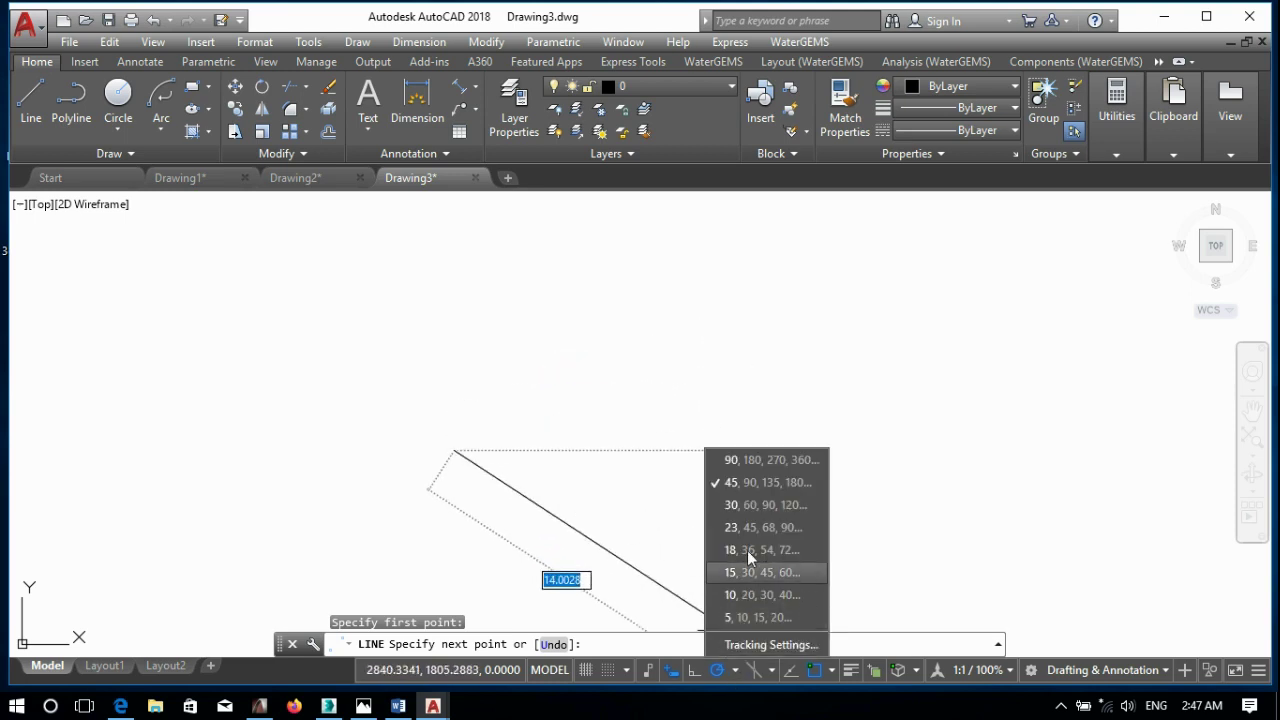
{"action": "left_click", "coordinate": [765, 505]}
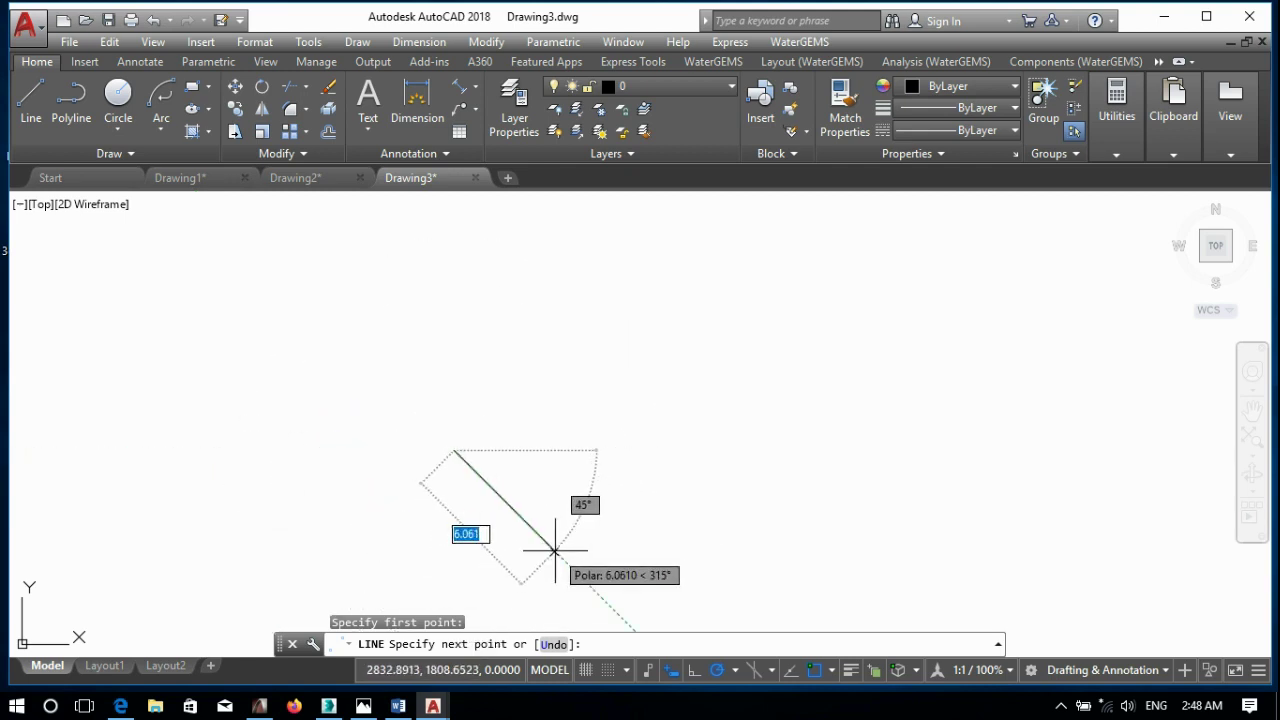
{"action": "key", "text": "Escape"}
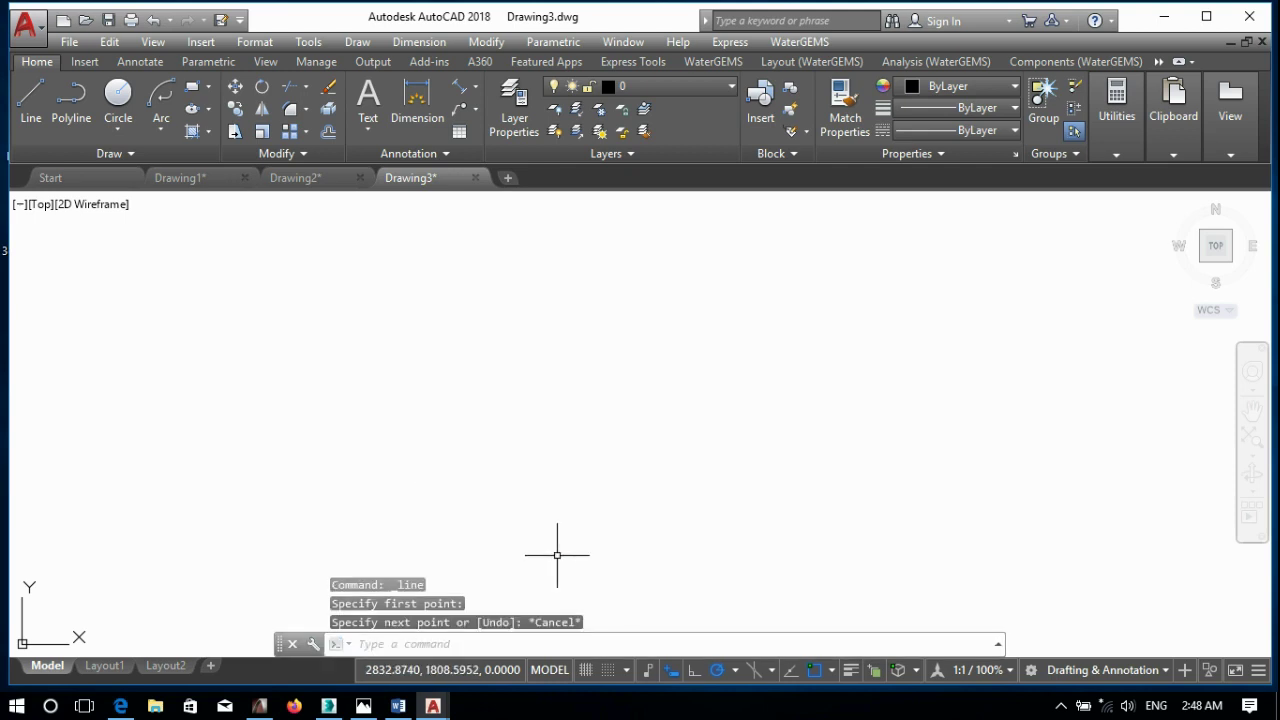
- Switch polar tracking to 18° increments and try it with a cancelled test line
{"action": "left_click", "coordinate": [737, 669]}
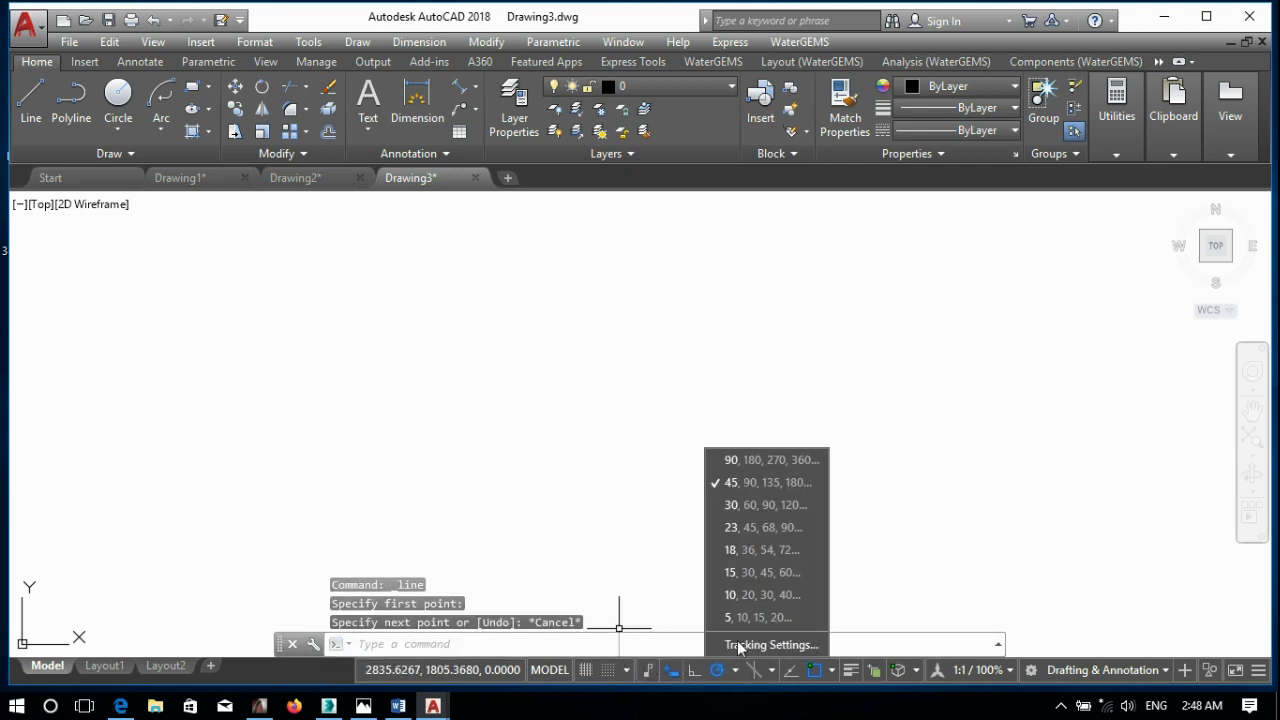
{"action": "left_click", "coordinate": [749, 550]}
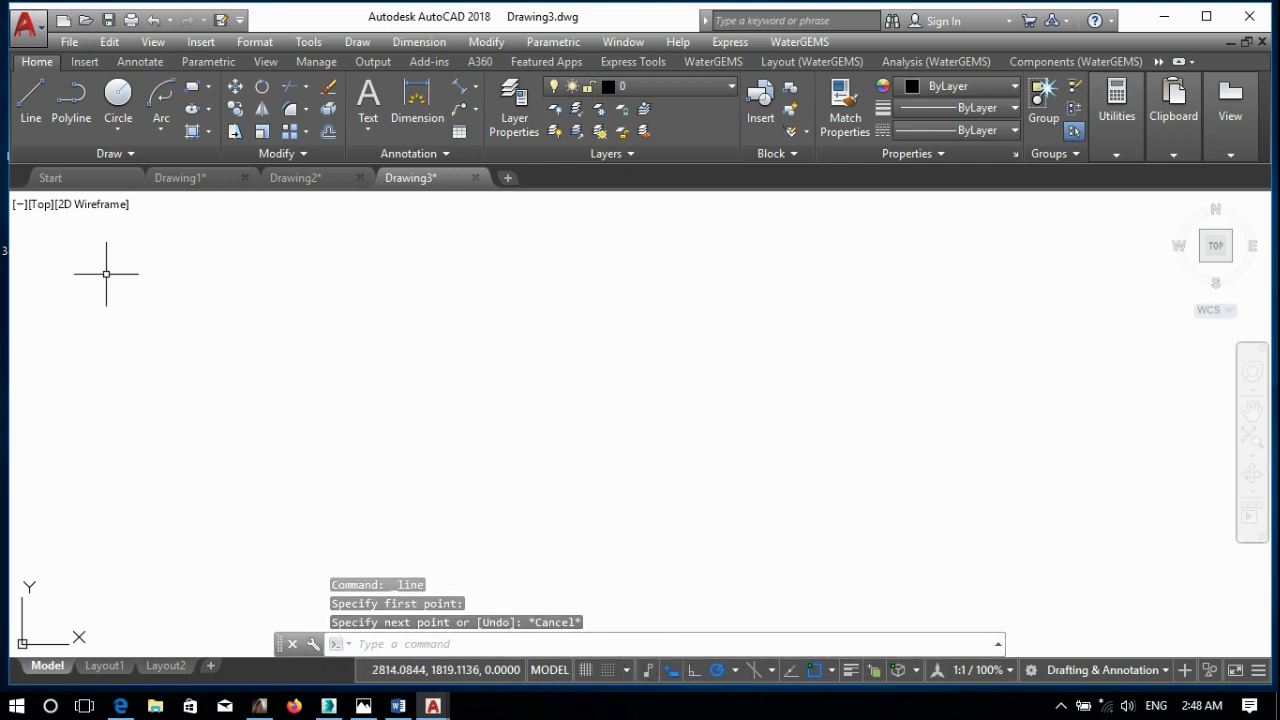
{"action": "left_click", "coordinate": [31, 100]}
{"action": "left_click", "coordinate": [490, 471]}
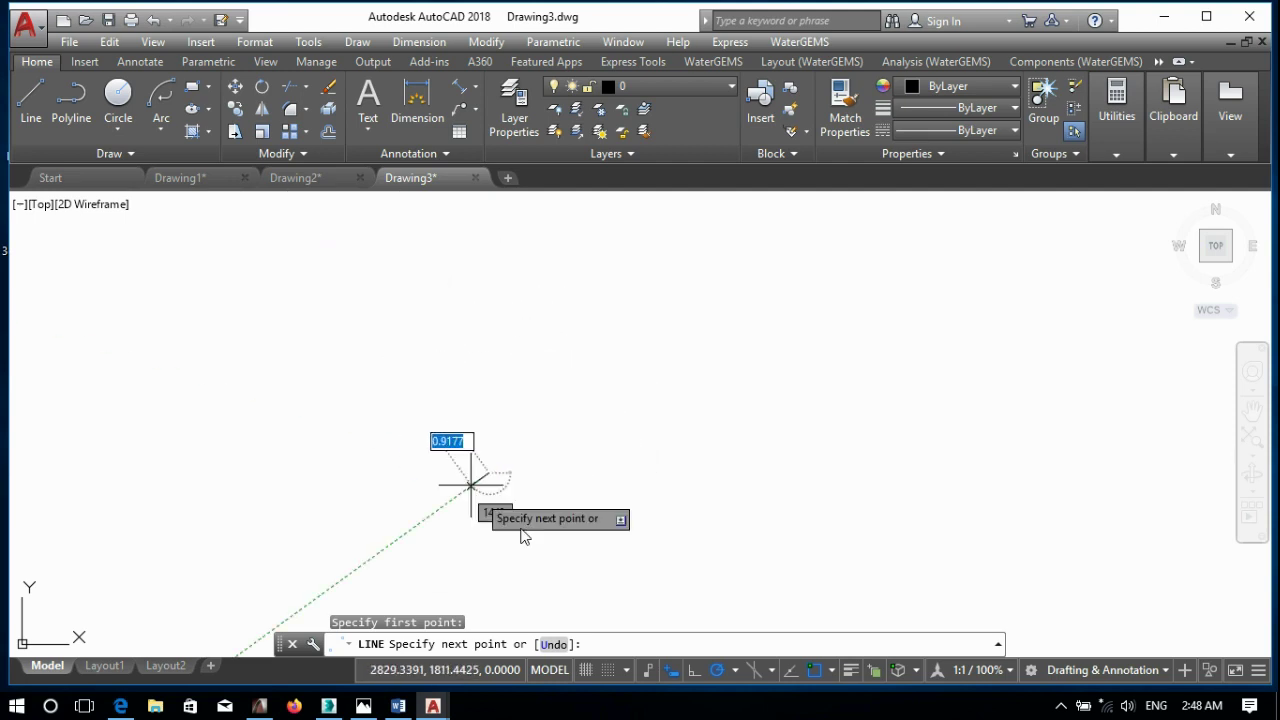
{"action": "key", "text": "Escape"}
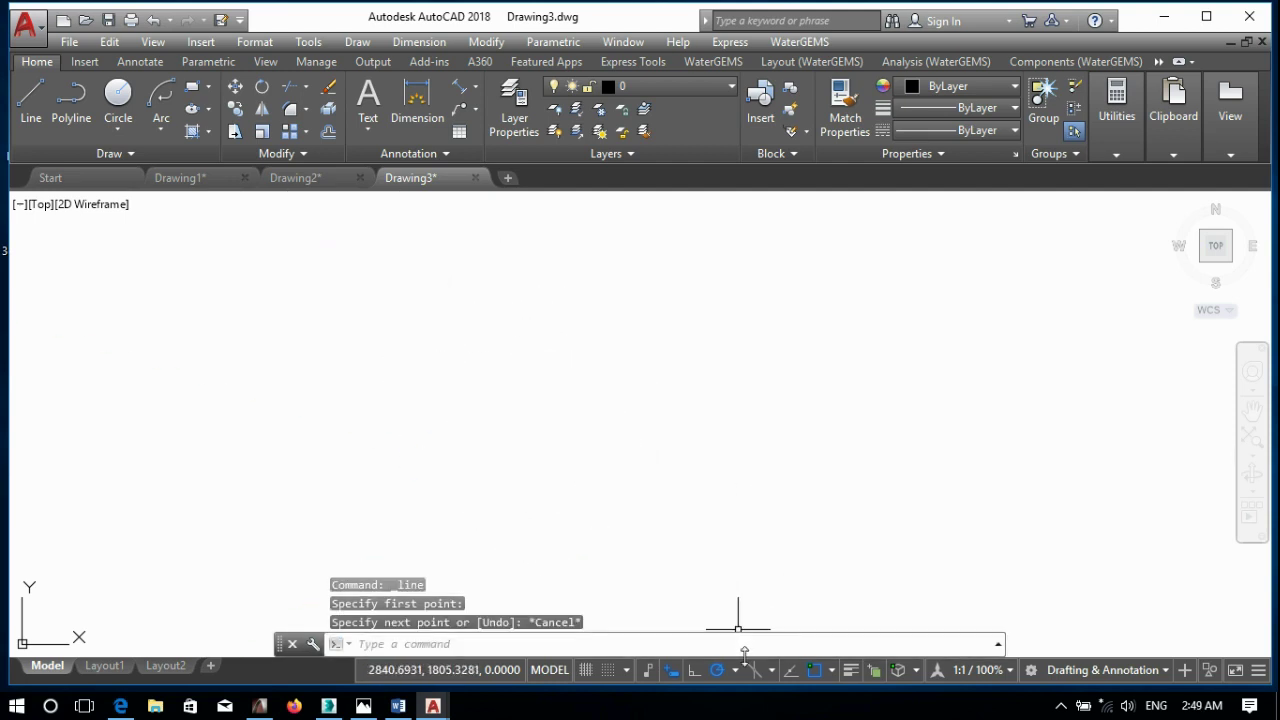
{"action": "left_click", "coordinate": [737, 670]}
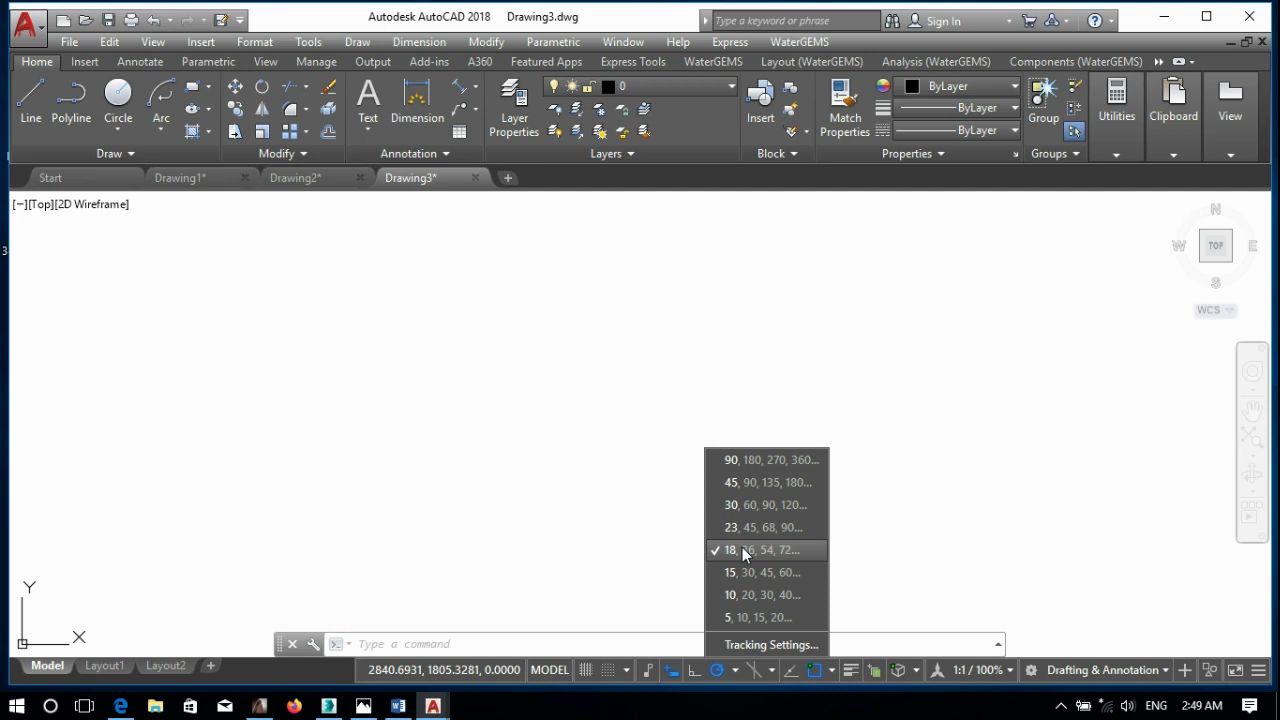
- Set the polar increment angle to 13 and add 13 as an additional angle
{"action": "left_click", "coordinate": [771, 644]}
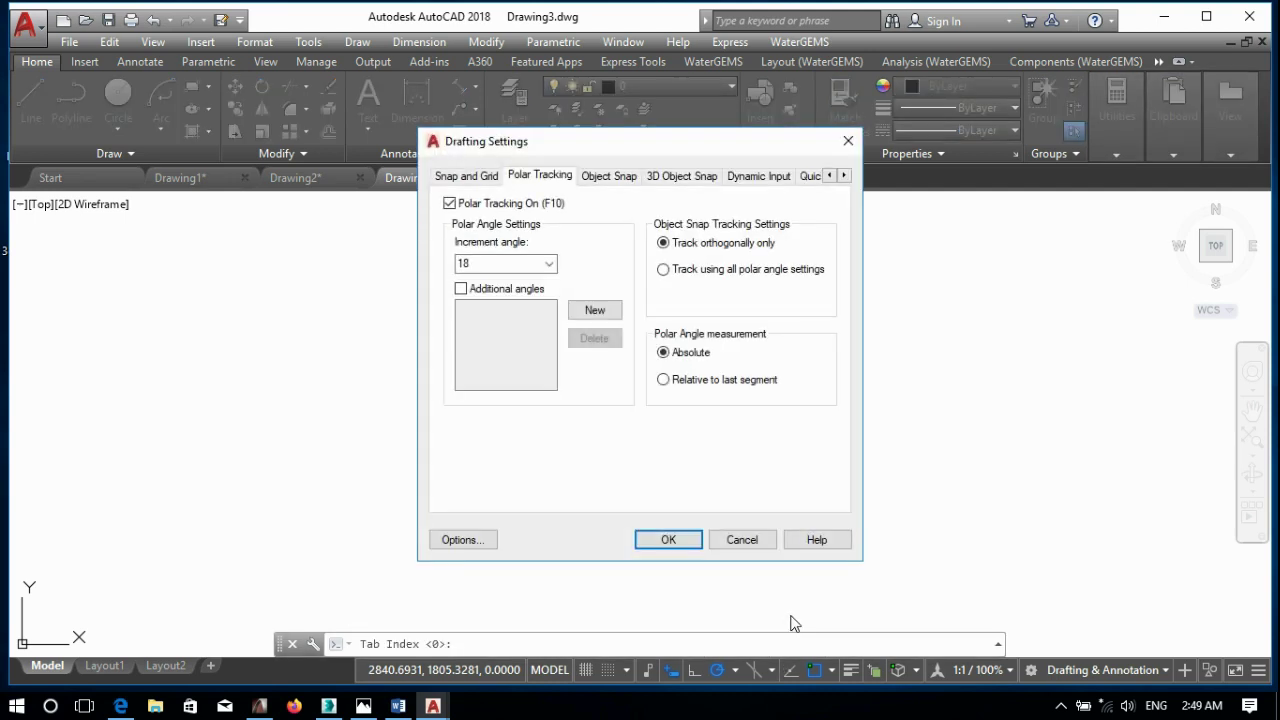
{"action": "double_click", "coordinate": [515, 261]}
{"action": "type", "text": "1"}
{"action": "left_click", "coordinate": [574, 315]}
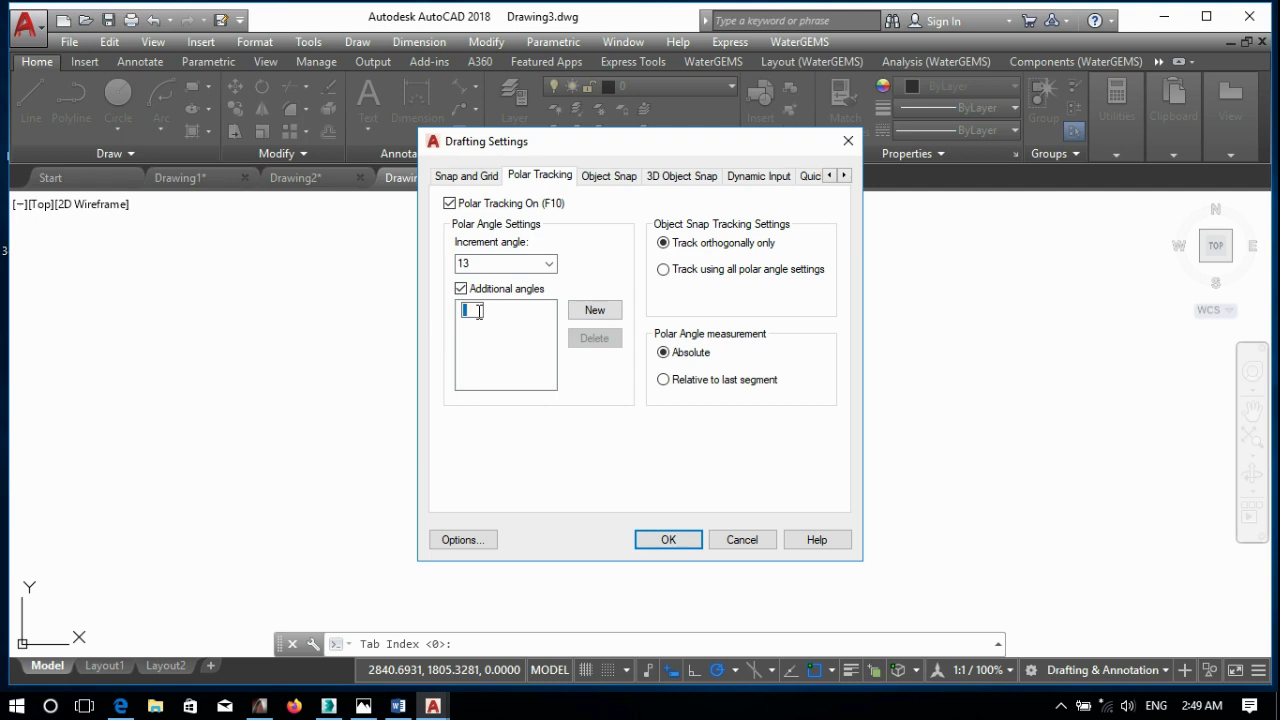
{"action": "left_click", "coordinate": [668, 540]}
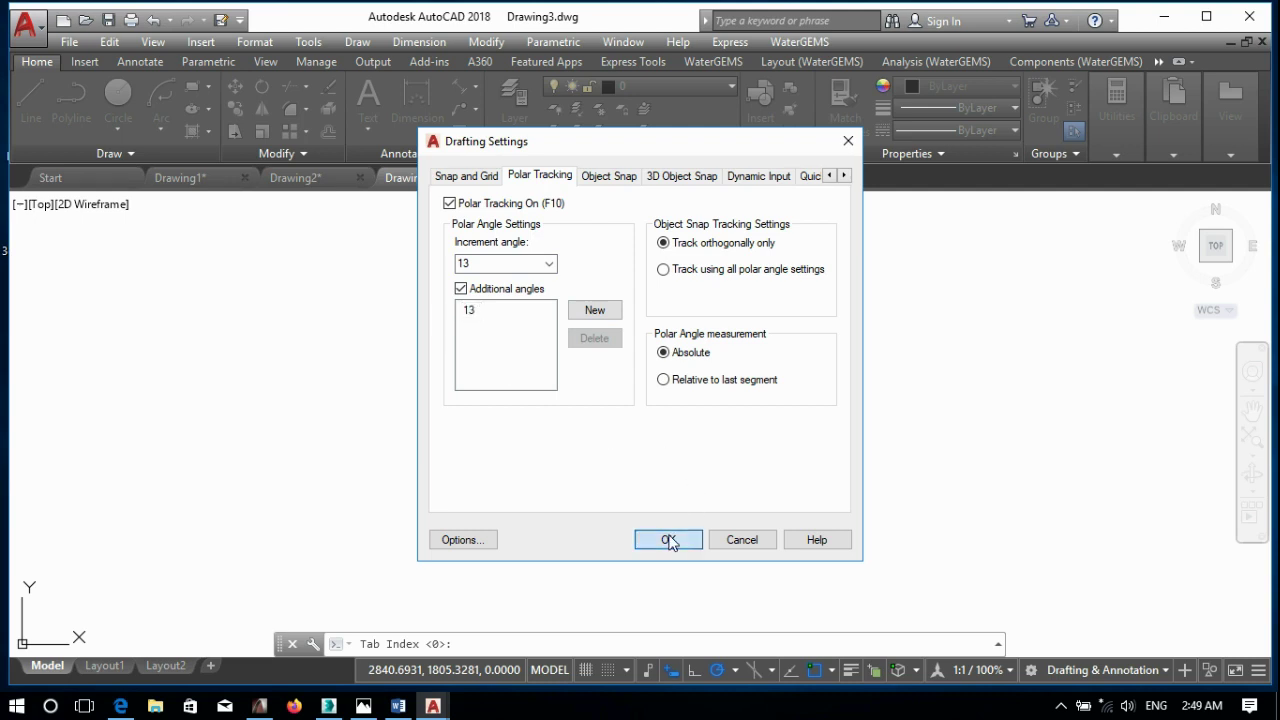
- Test 13° tracking with a line, then cancel it
{"action": "left_click", "coordinate": [41, 98]}
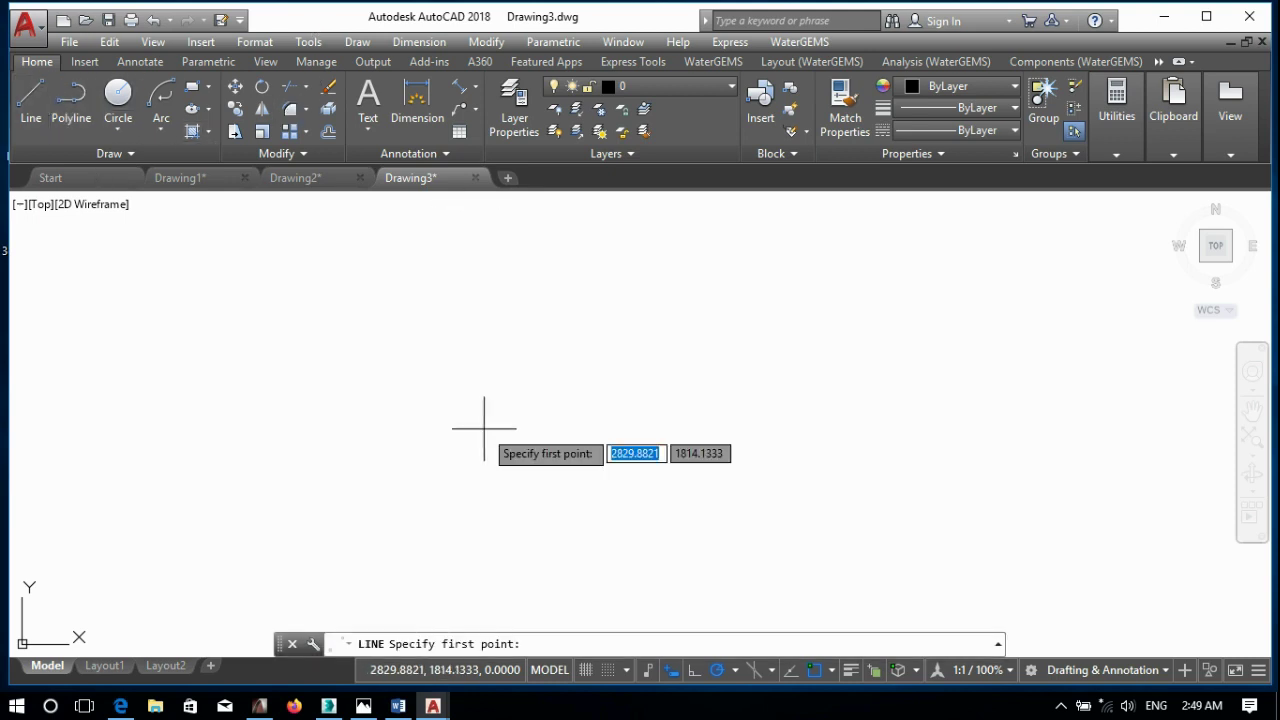
{"action": "left_click", "coordinate": [431, 464]}
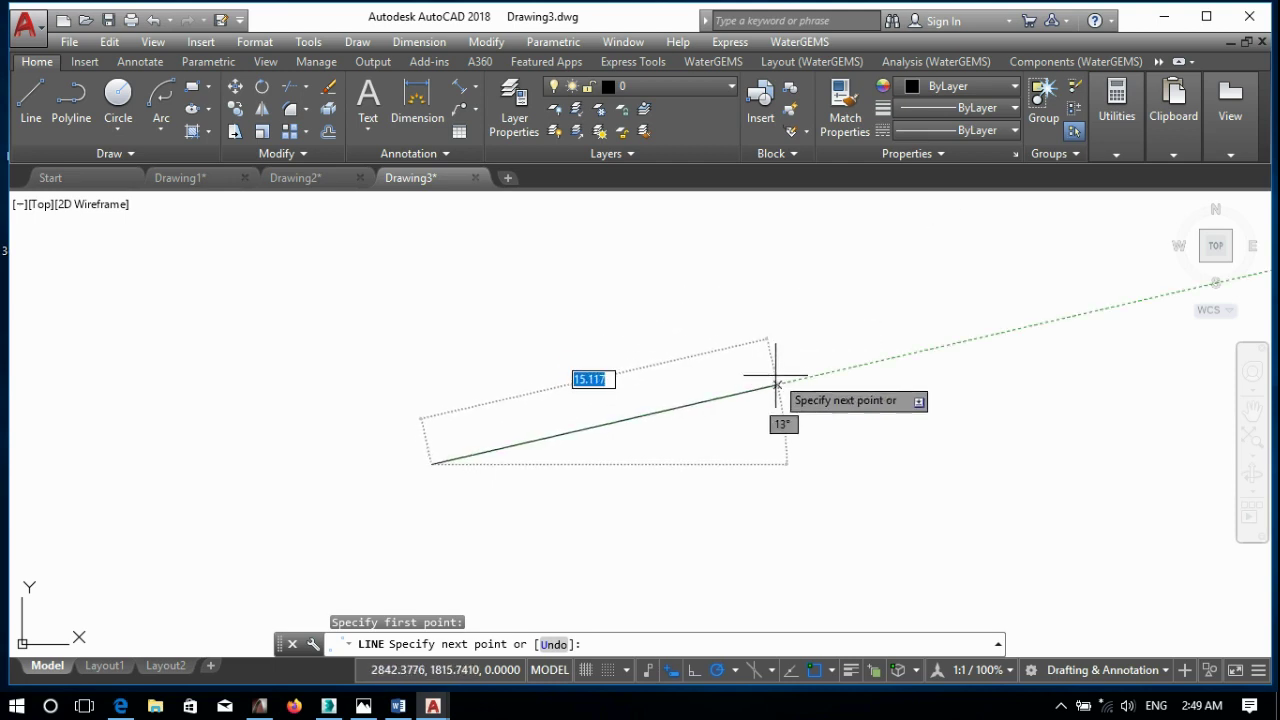
{"action": "key", "text": "Escape"}
{"action": "left_click", "coordinate": [736, 671]}
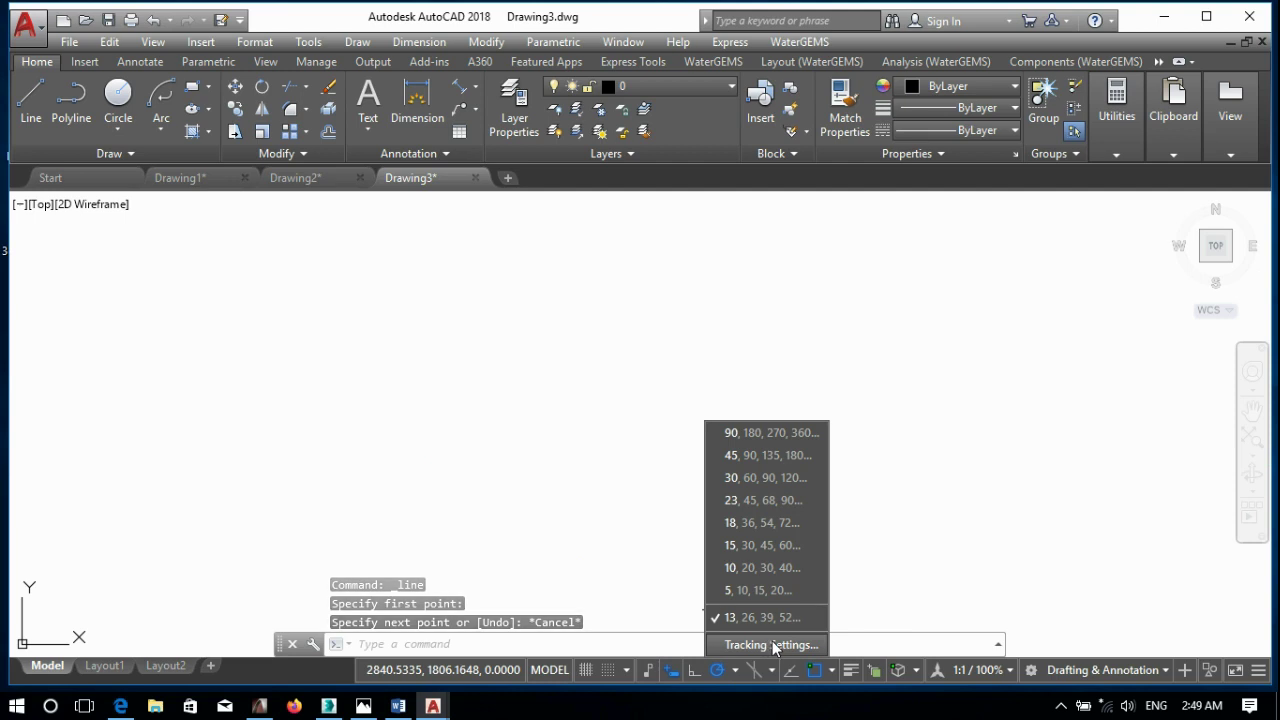
- Remove the 13° additional angle, set the increment to 7, and add 7 as additional angle
{"action": "left_click", "coordinate": [772, 645]}
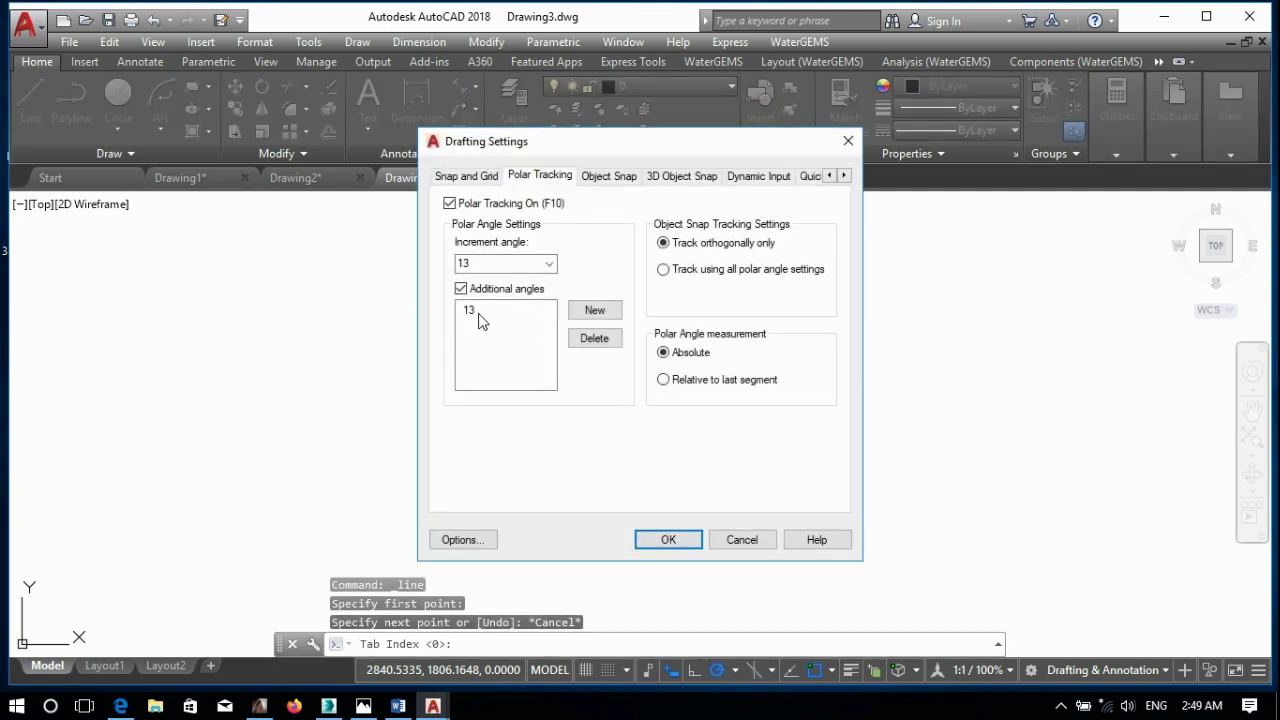
{"action": "left_click", "coordinate": [470, 310]}
{"action": "left_click", "coordinate": [594, 338]}
{"action": "double_click", "coordinate": [481, 262]}
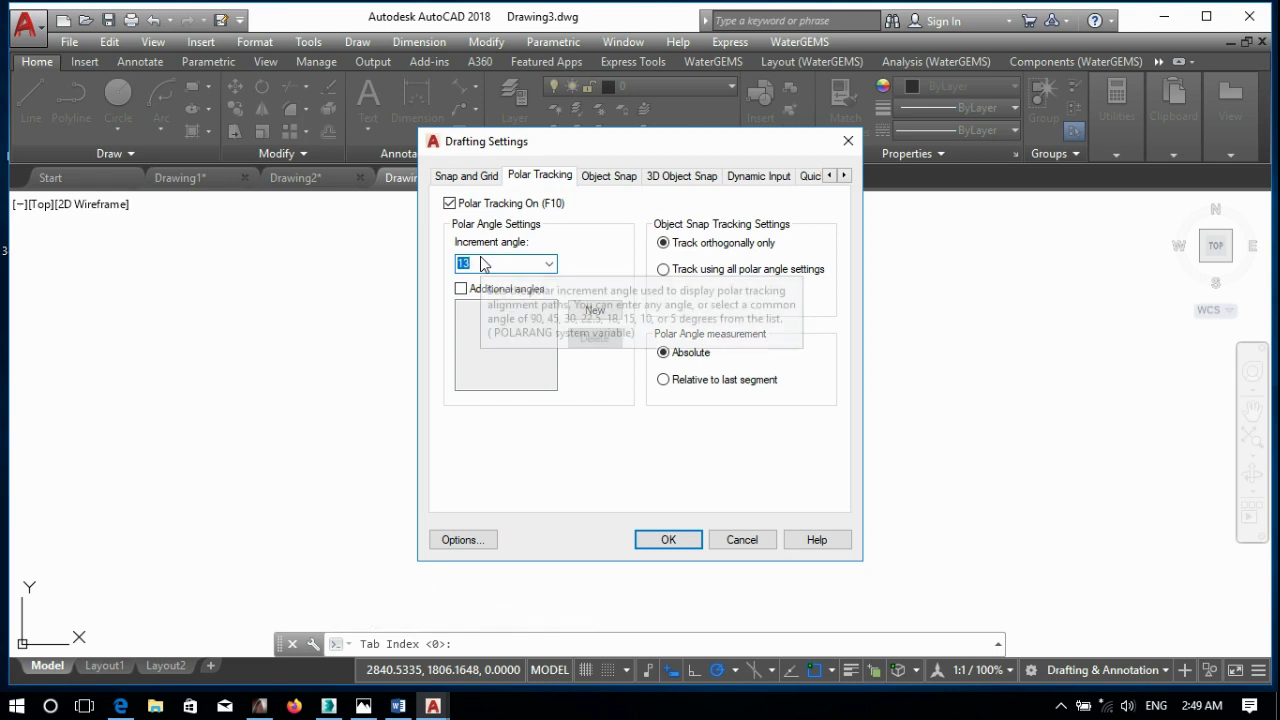
{"action": "type", "text": "7"}
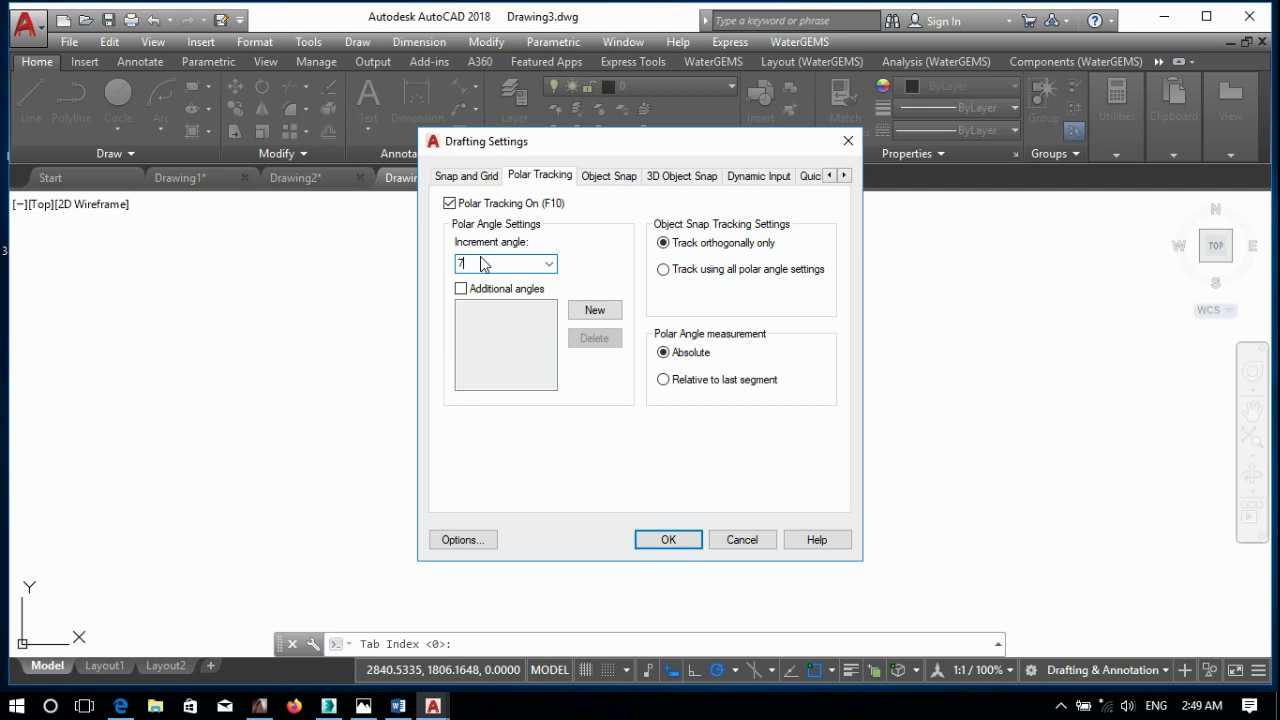
{"action": "left_click", "coordinate": [608, 319]}
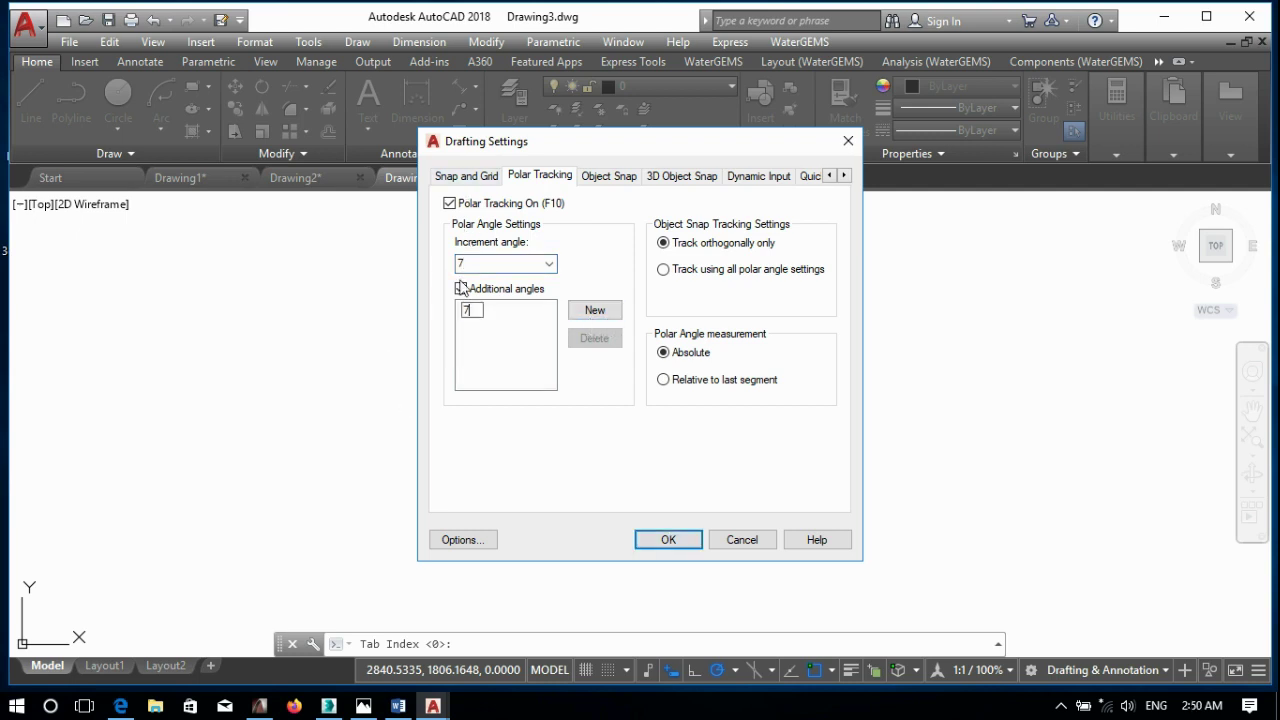
{"action": "left_click", "coordinate": [670, 540]}
- Test 7° tracking with a line, then cancel it
{"action": "left_click", "coordinate": [29, 112]}
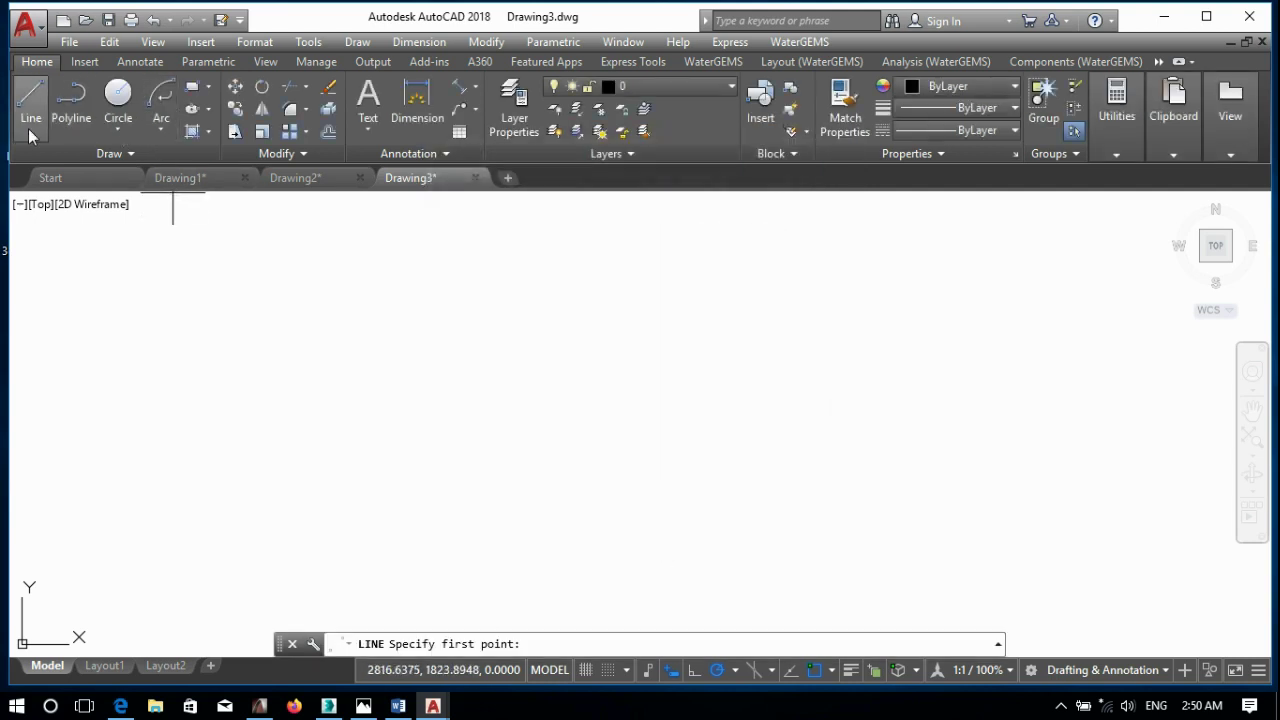
{"action": "left_click", "coordinate": [296, 500]}
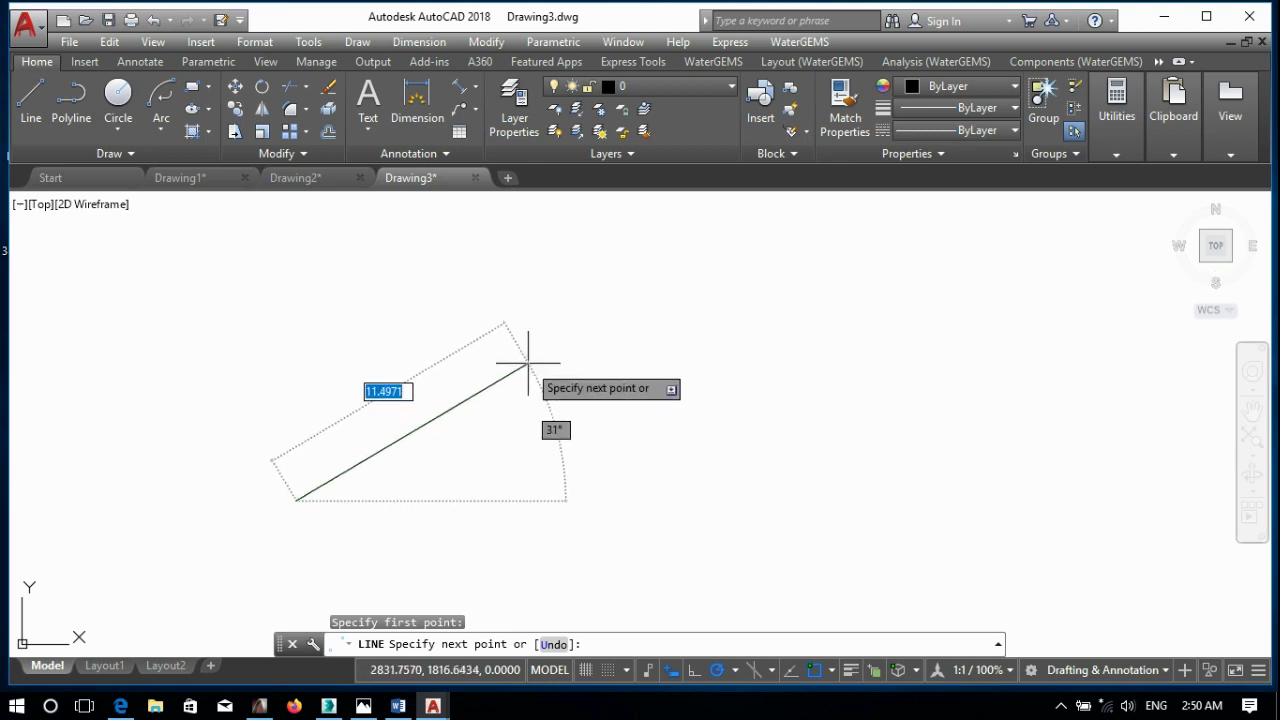
{"action": "key", "text": "Escape"}
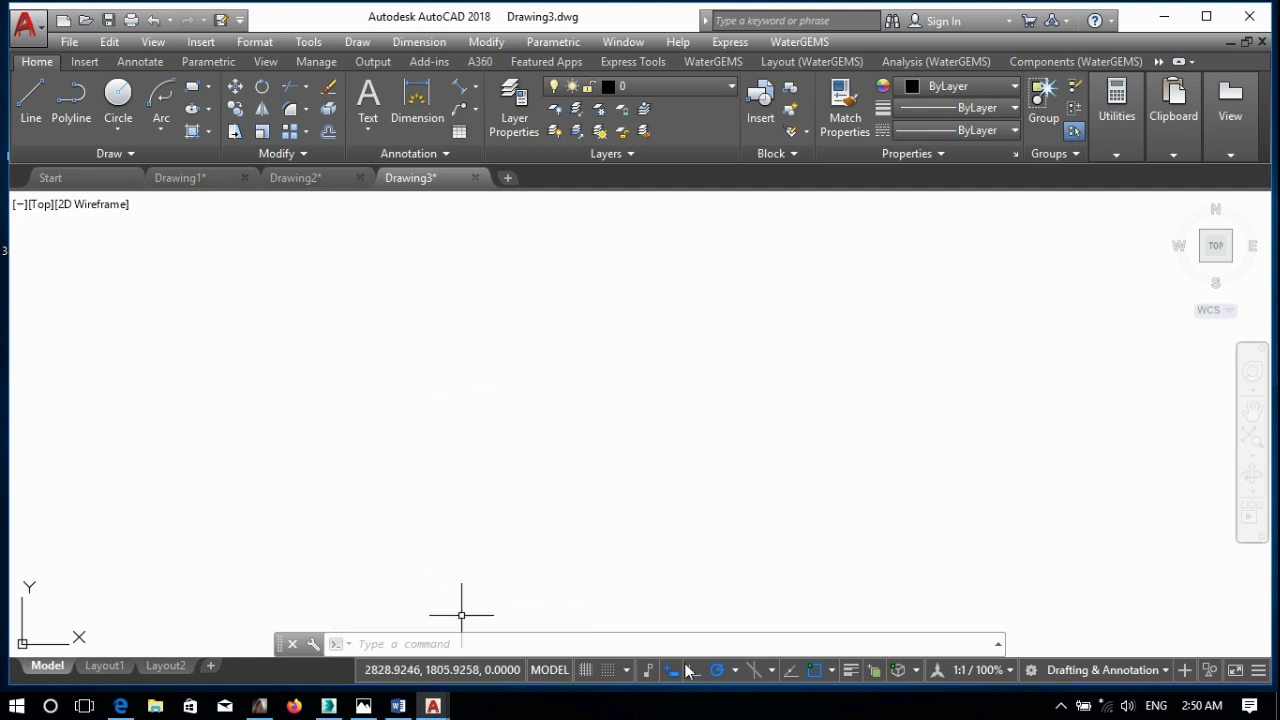
- Add additional polar angles 13, 11 and 9 in the tracking settings and confirm
{"action": "left_click", "coordinate": [735, 670]}
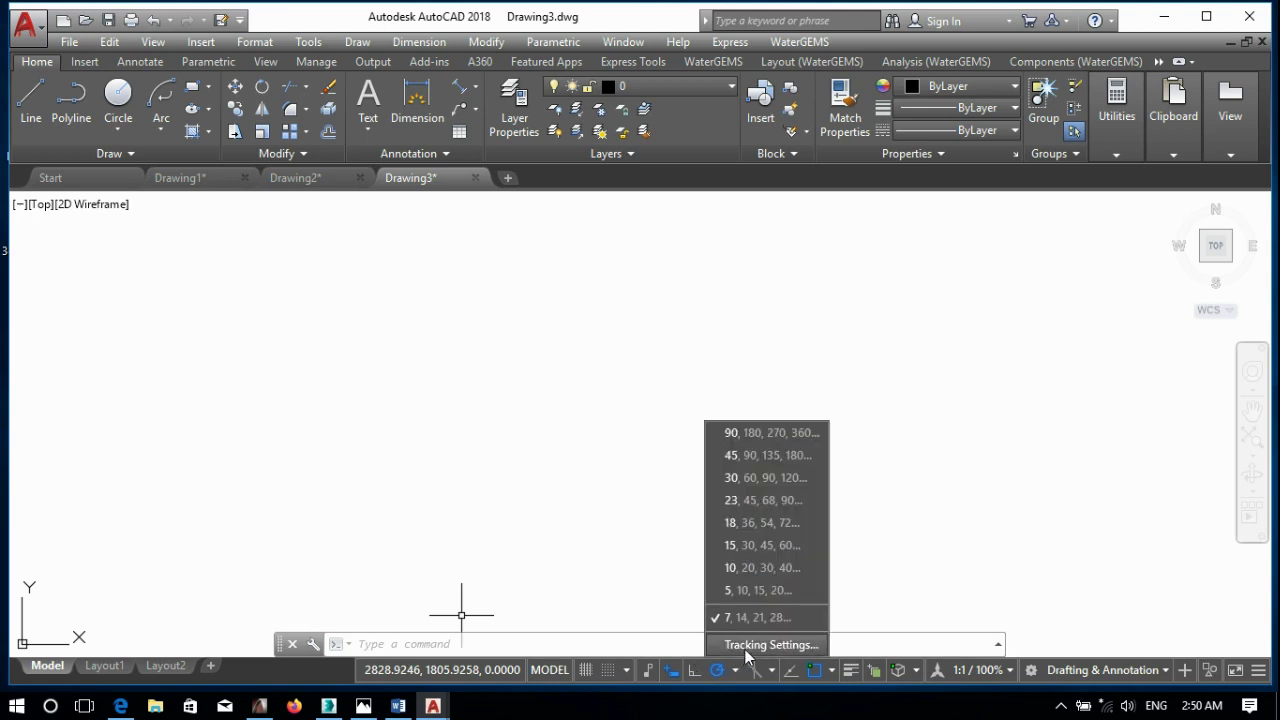
{"action": "left_click", "coordinate": [746, 645]}
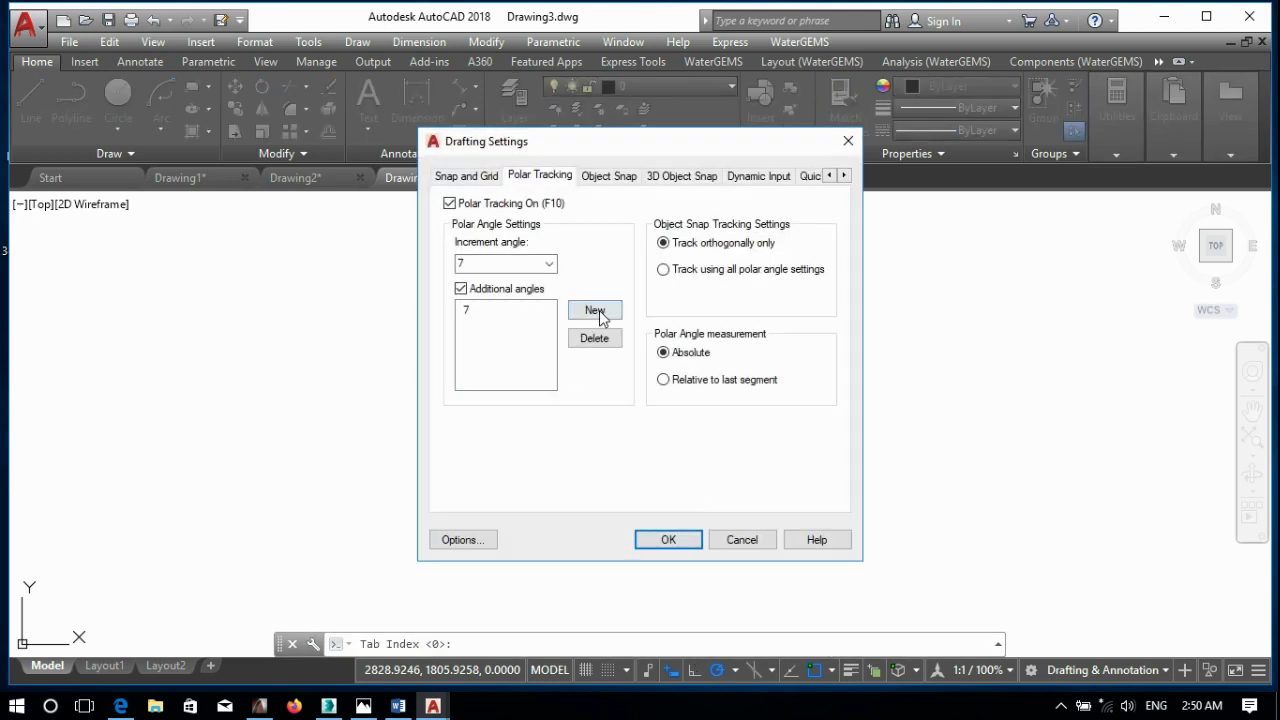
{"action": "left_click", "coordinate": [599, 310]}
{"action": "type", "text": "13"}
{"action": "left_click", "coordinate": [584, 314]}
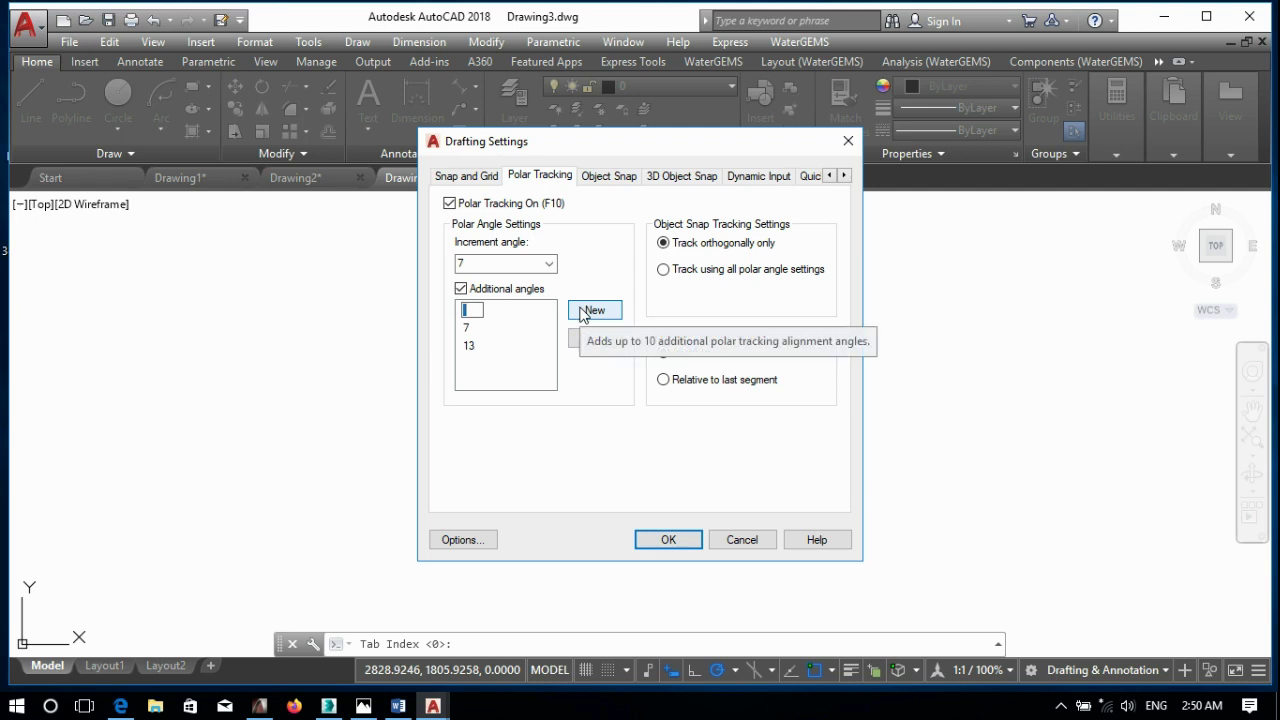
{"action": "type", "text": "11"}
{"action": "left_click", "coordinate": [584, 314]}
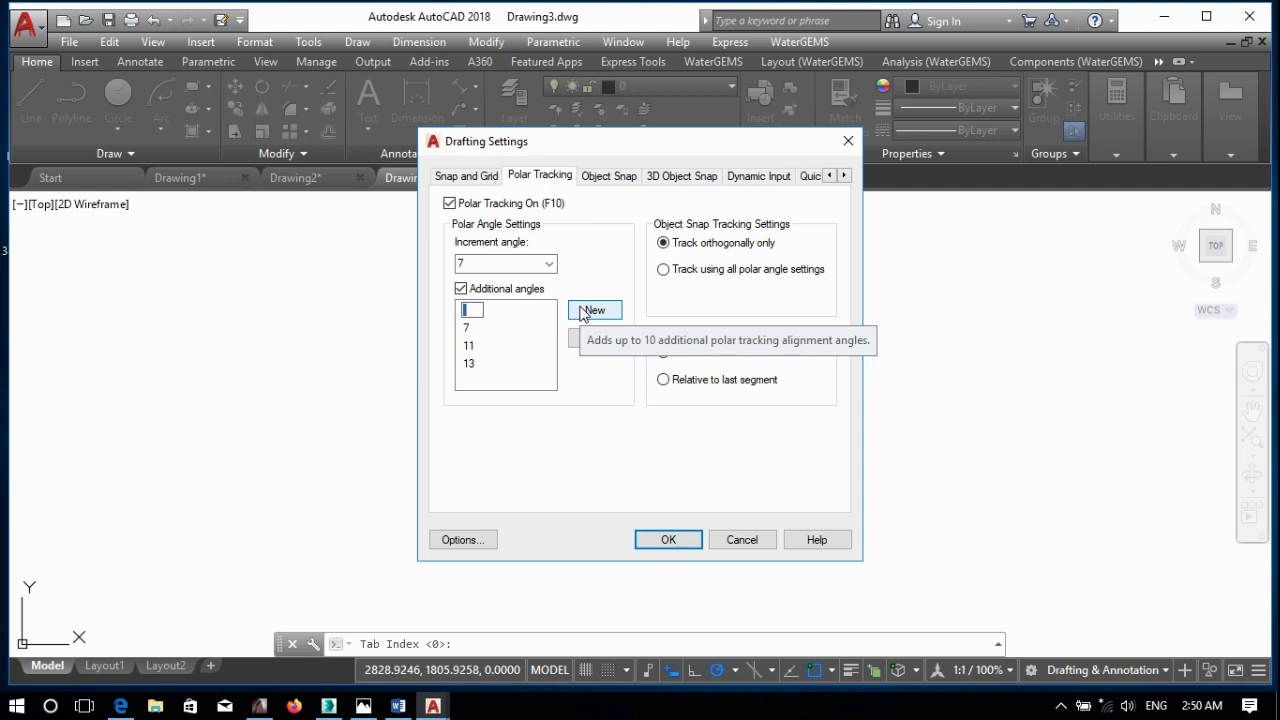
{"action": "type", "text": "19"}
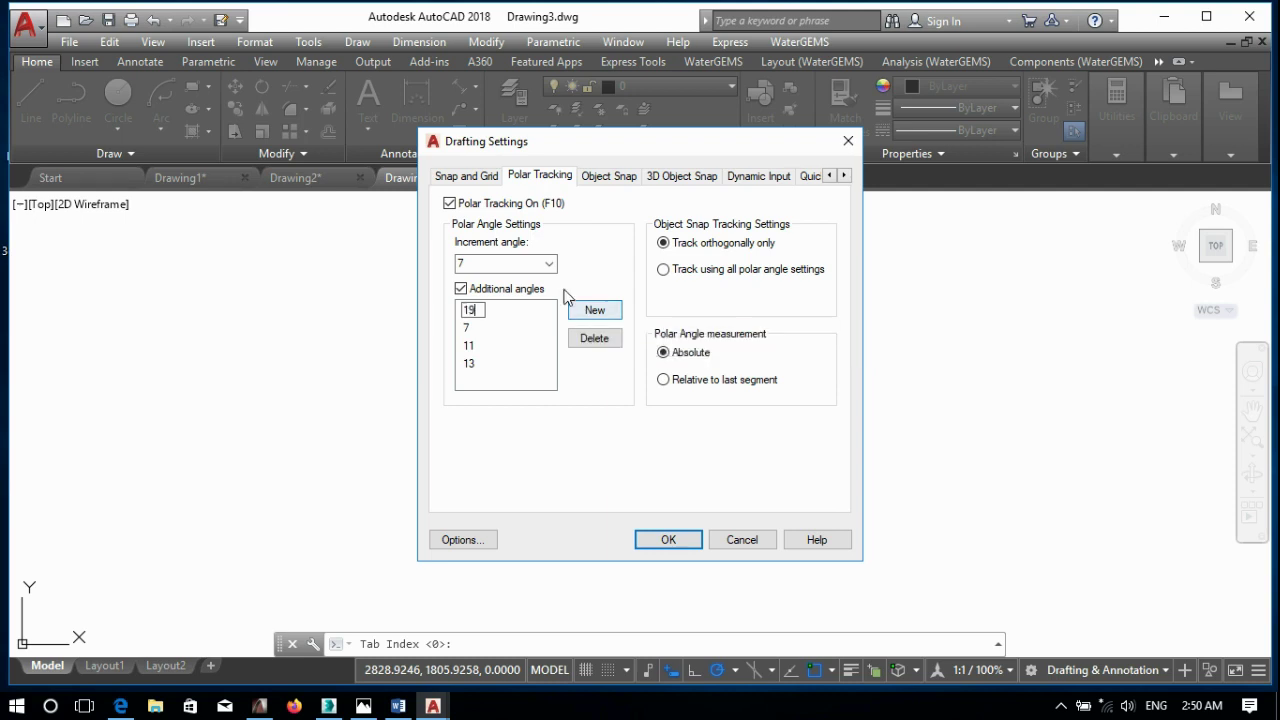
{"action": "left_click", "coordinate": [662, 545]}
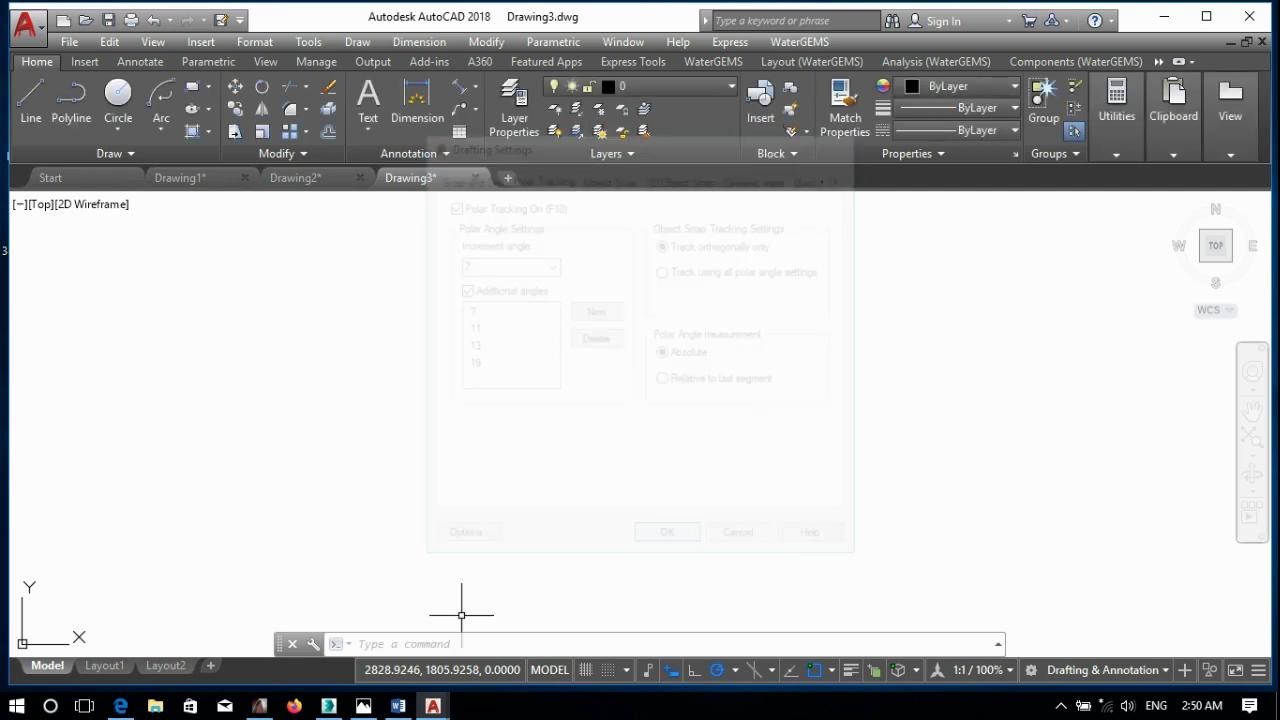
- Test the new polar angles with a line, tracking at 21° and 28°, then cancel
{"action": "left_click", "coordinate": [31, 100]}
{"action": "left_click", "coordinate": [487, 488]}
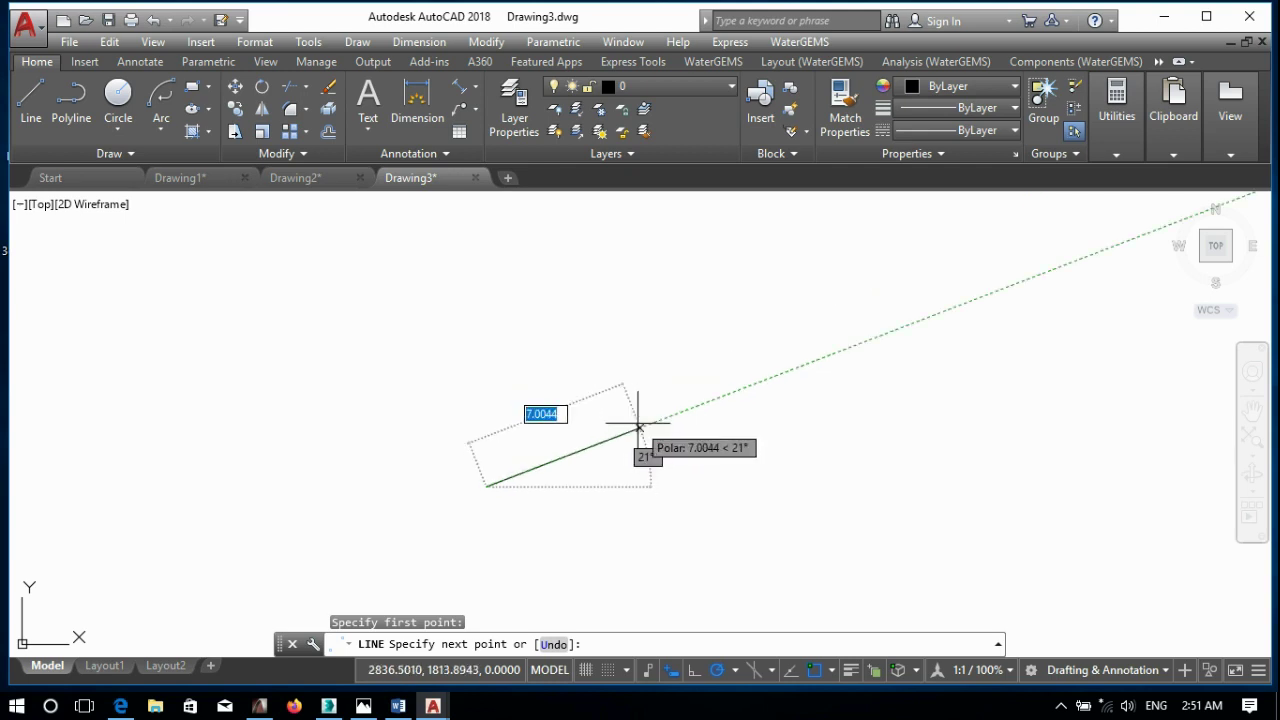
{"action": "scroll", "coordinate": [642, 427], "scroll_direction": "up", "scroll_amount": 4}
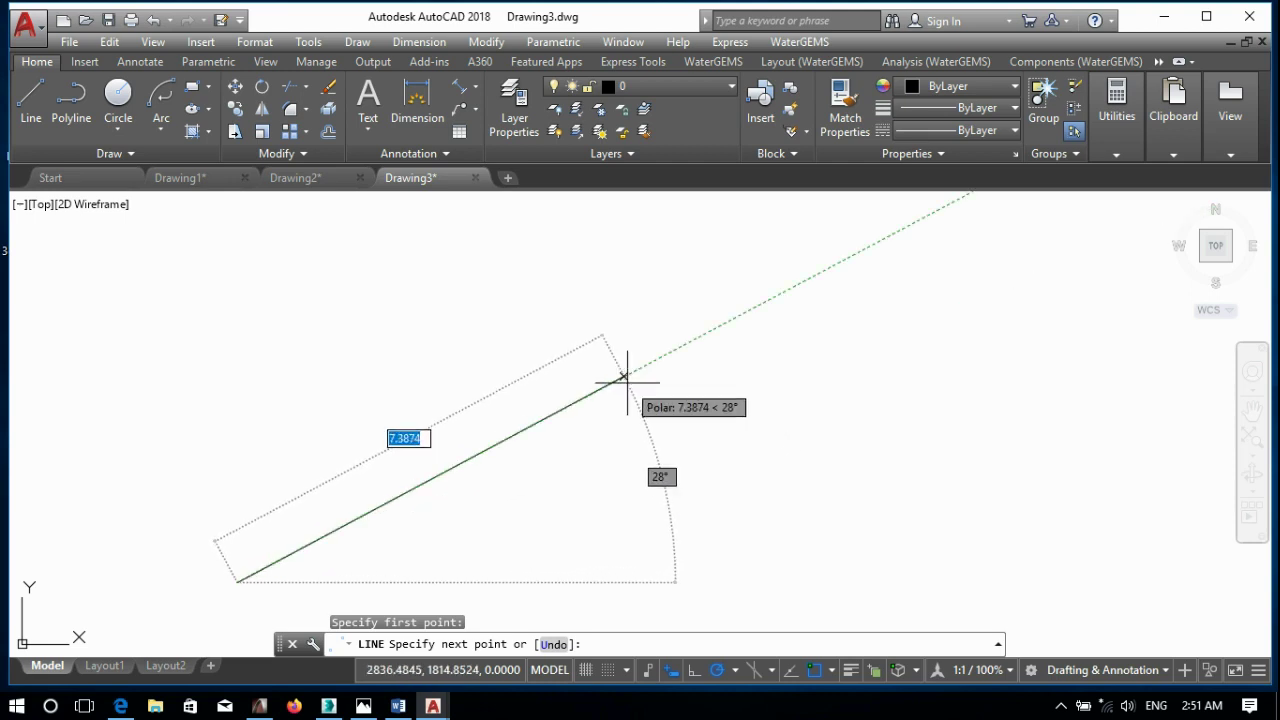
{"action": "key", "text": "Escape"}
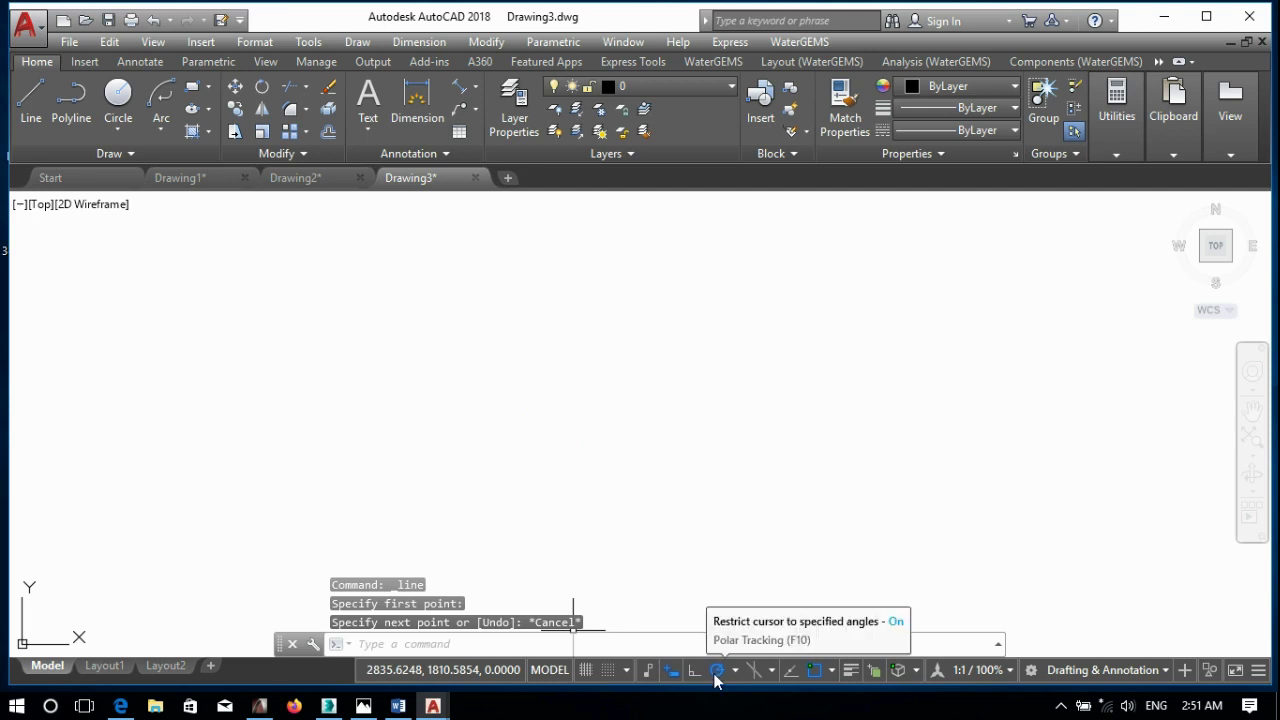
- Switch polar tracking off, redisplay the grid with F7, and zoom out on Drawing3
{"action": "left_click", "coordinate": [716, 671]}
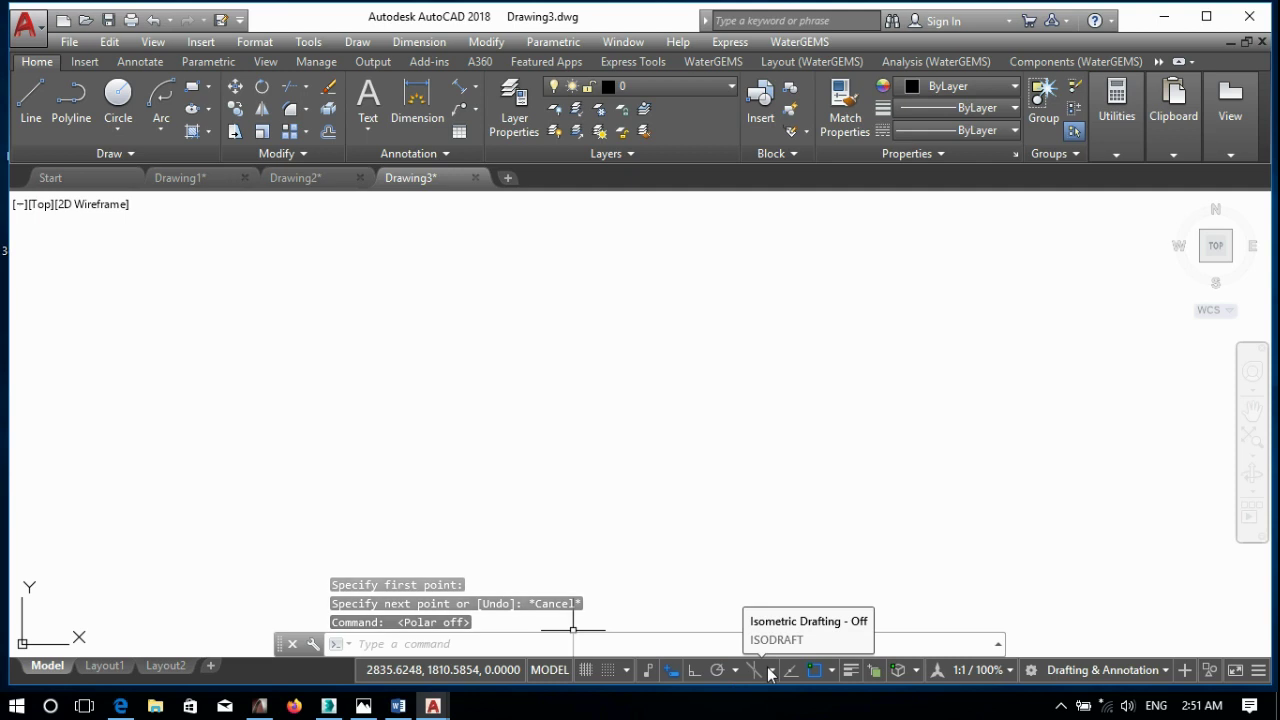
{"action": "key", "text": "F7"}
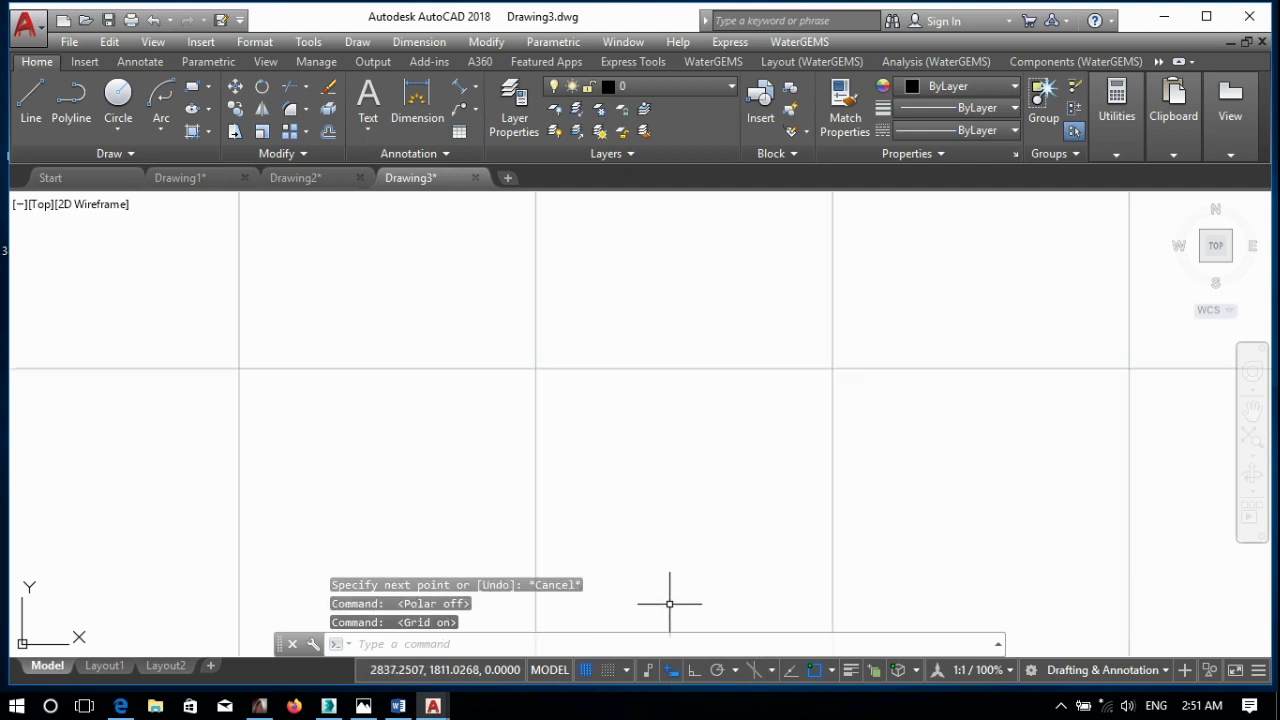
{"action": "scroll", "coordinate": [800, 445], "scroll_direction": "down", "scroll_amount": 2}
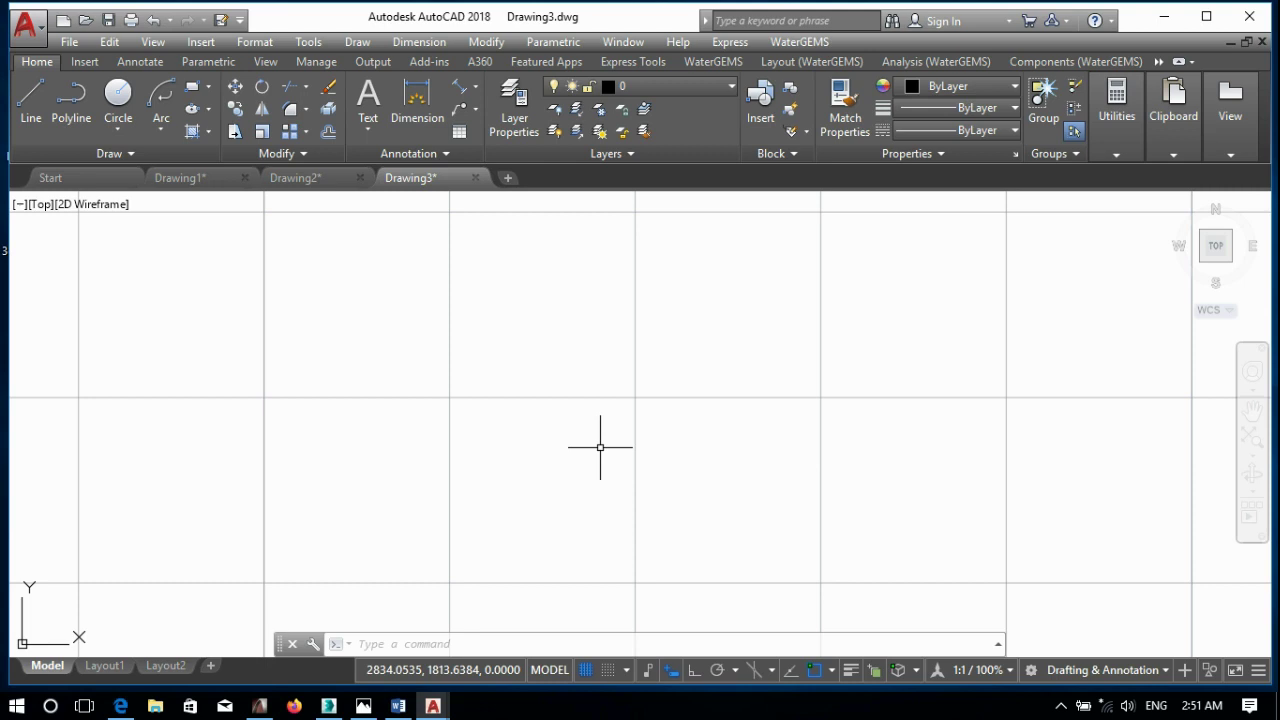
- Show Drawing1's box in 2D Wireframe, then enable Left-isoplane isometric drafting in Drawing3
{"action": "left_click", "coordinate": [210, 176]}
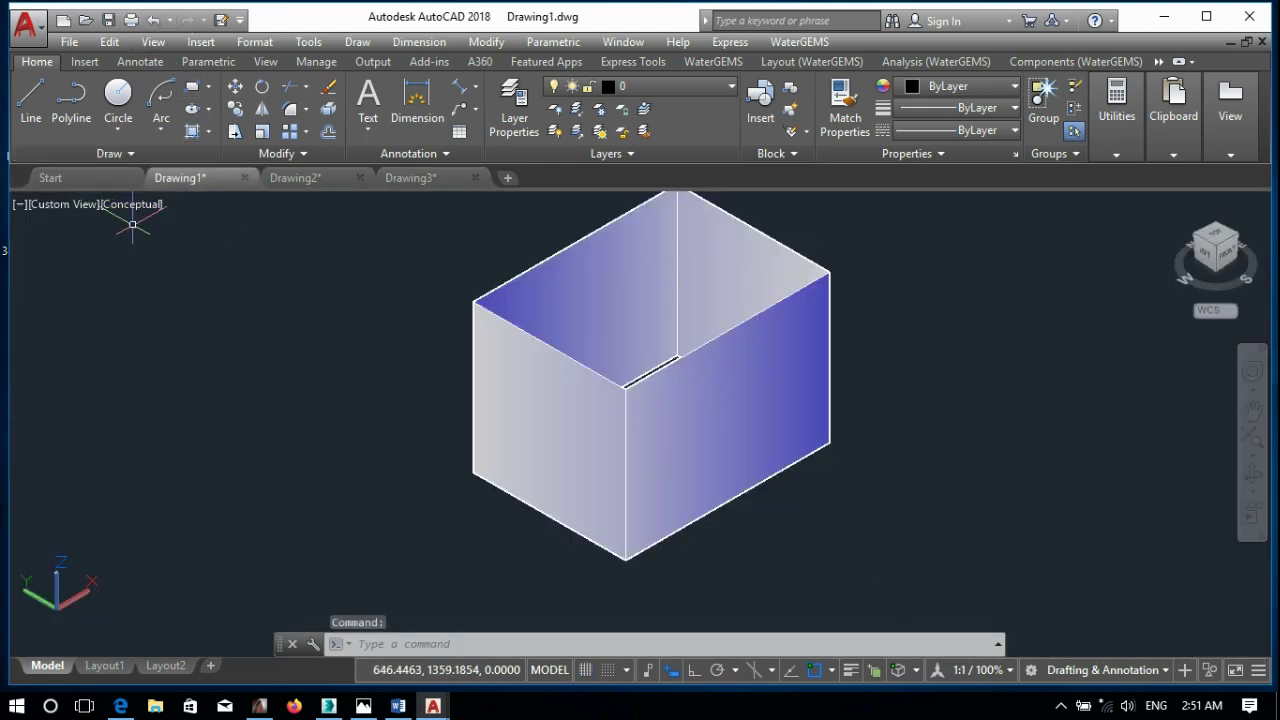
{"action": "left_click", "coordinate": [127, 218]}
{"action": "left_click", "coordinate": [118, 288]}
{"action": "left_click", "coordinate": [671, 308]}
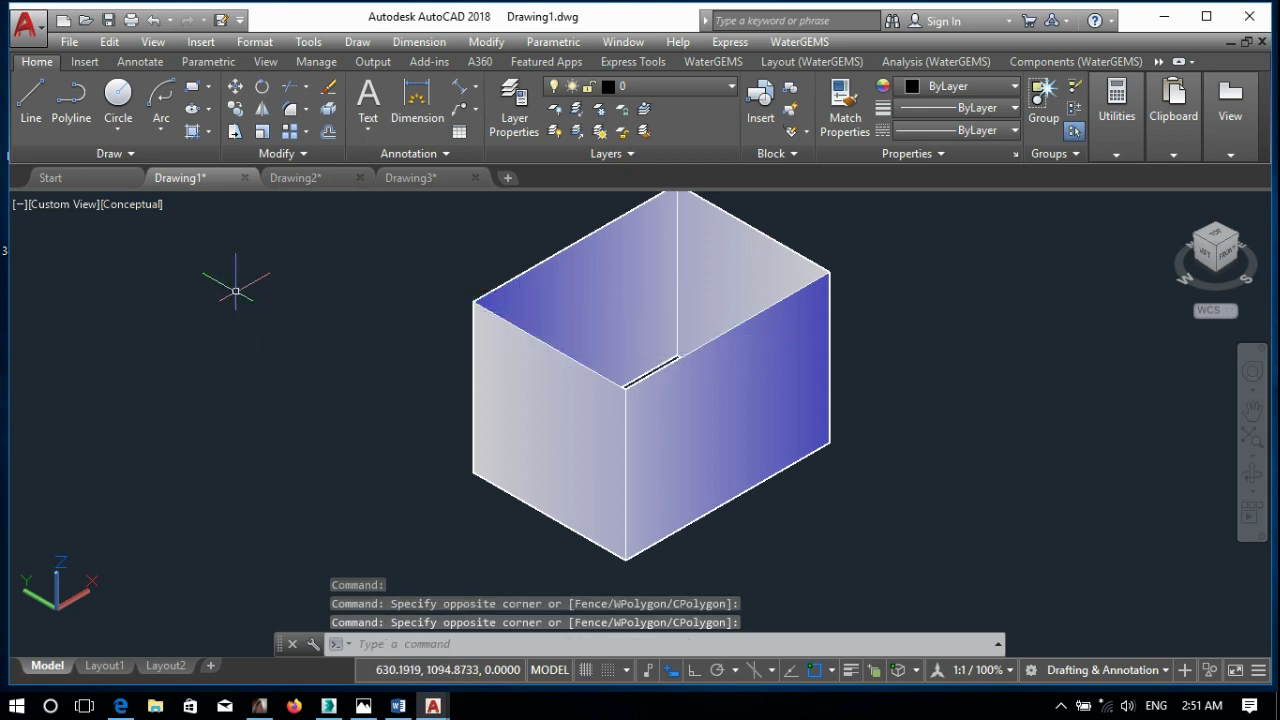
{"action": "left_click", "coordinate": [131, 204]}
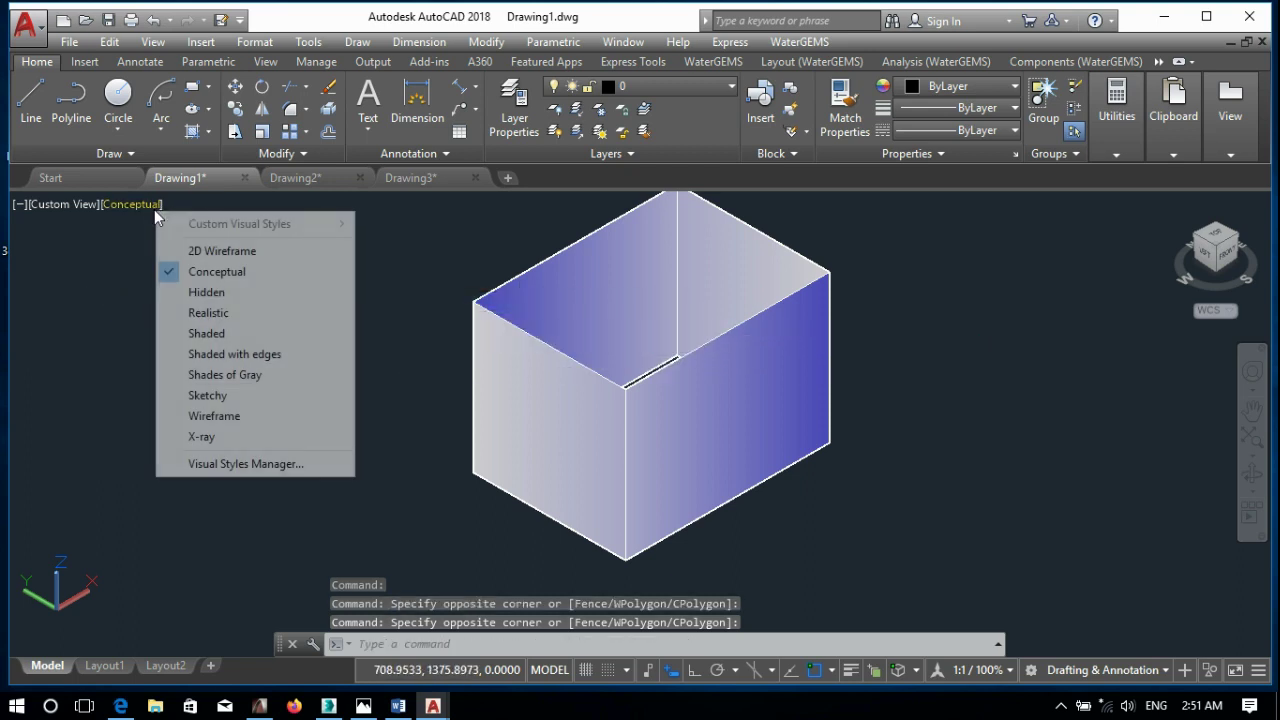
{"action": "left_click", "coordinate": [190, 250]}
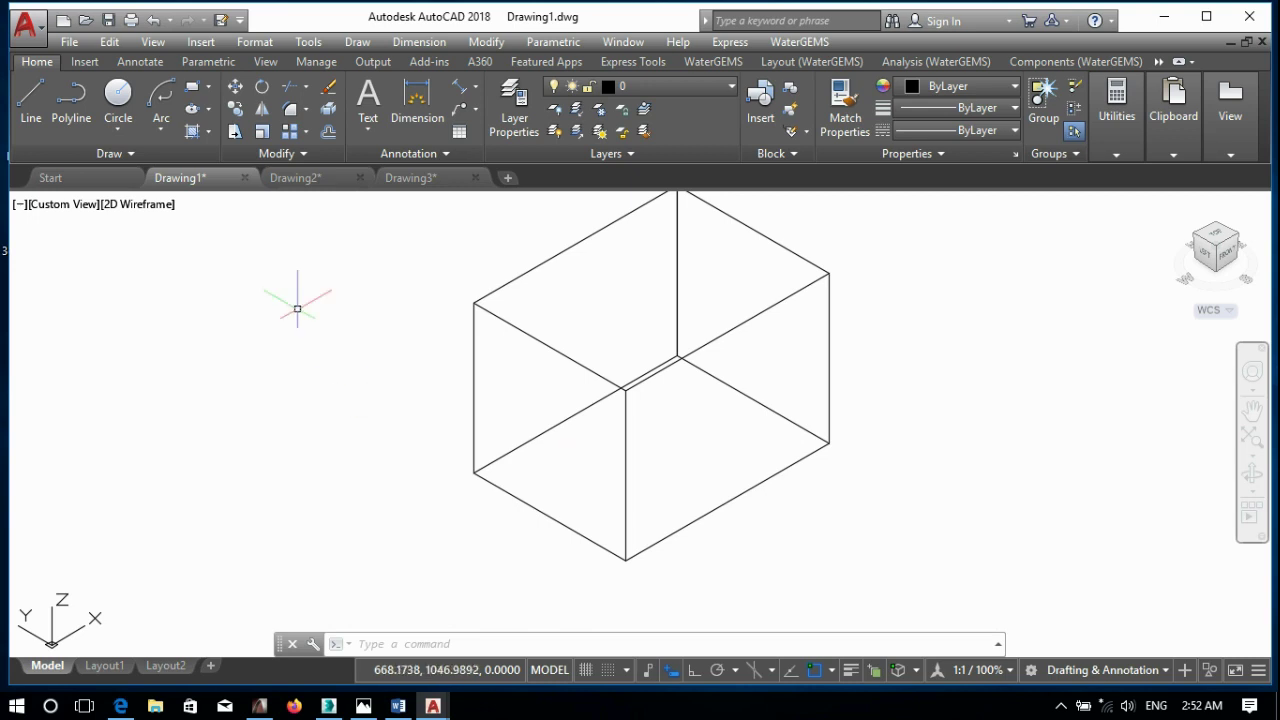
{"action": "left_click", "coordinate": [410, 178]}
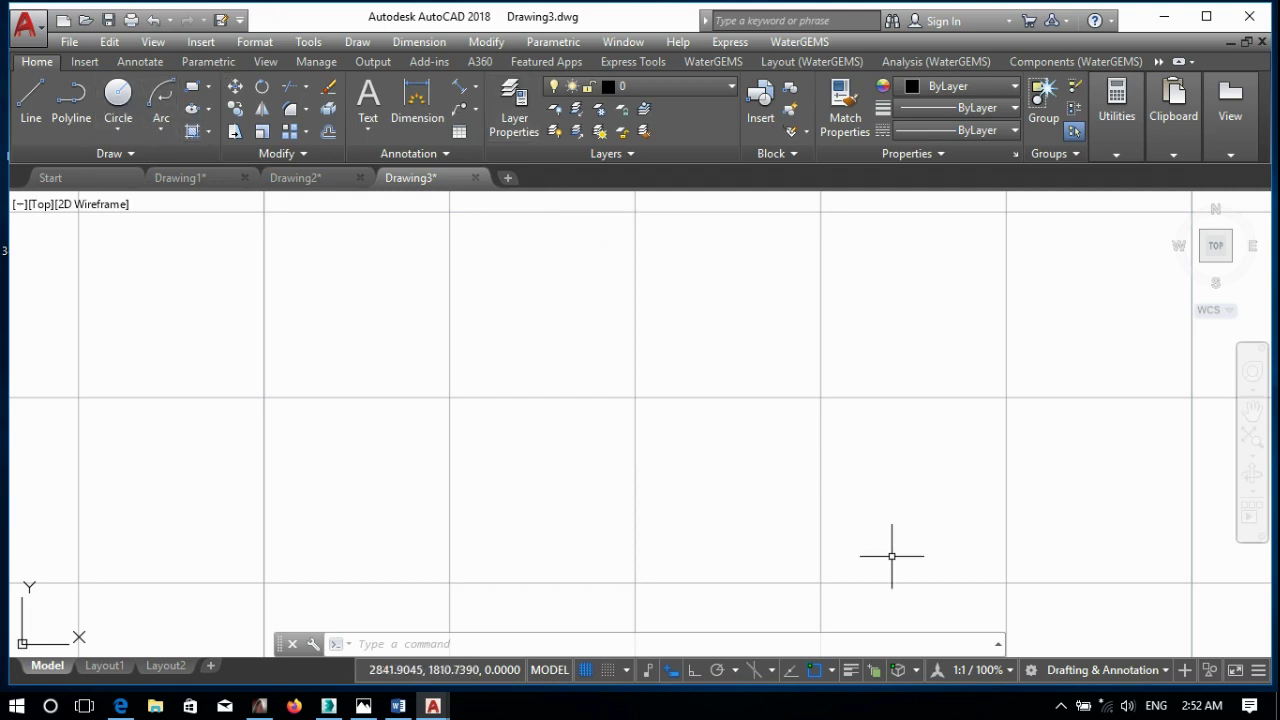
{"action": "left_click", "coordinate": [763, 674]}
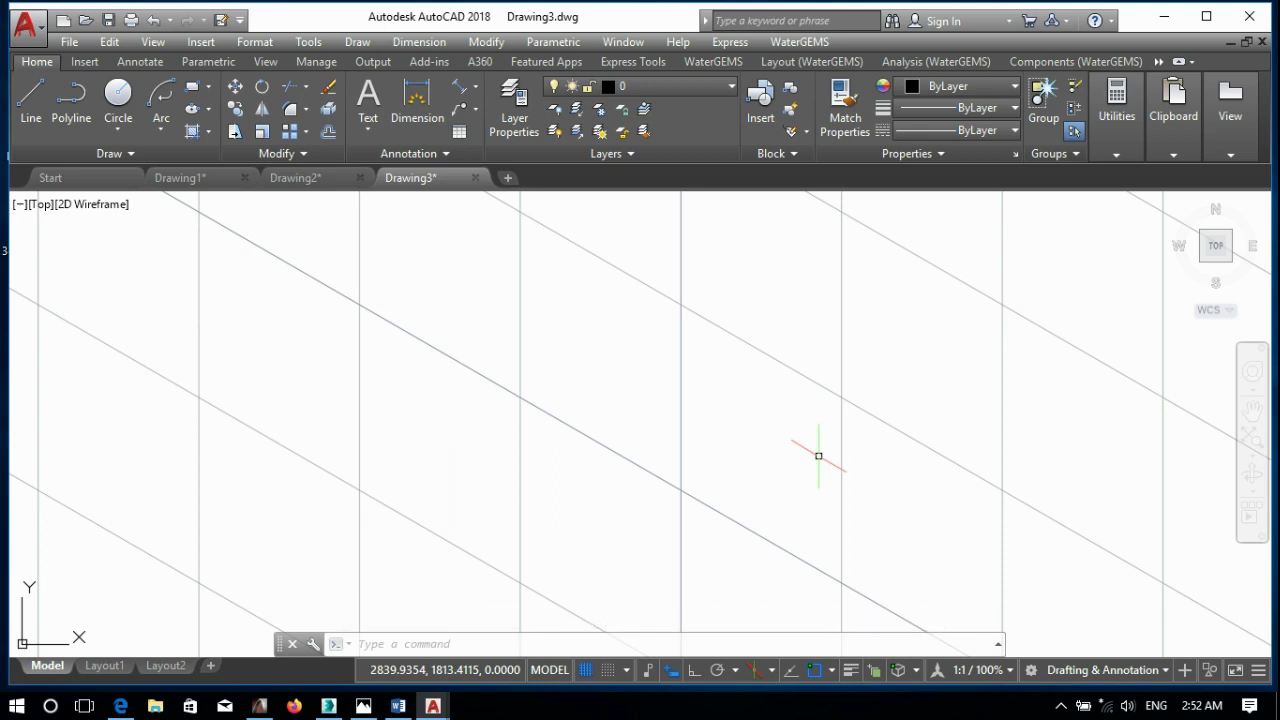
- With snap on, draw a joined diagonal and vertical isometric line, then hide the grid
{"action": "left_click", "coordinate": [31, 100]}
{"action": "left_click", "coordinate": [607, 669]}
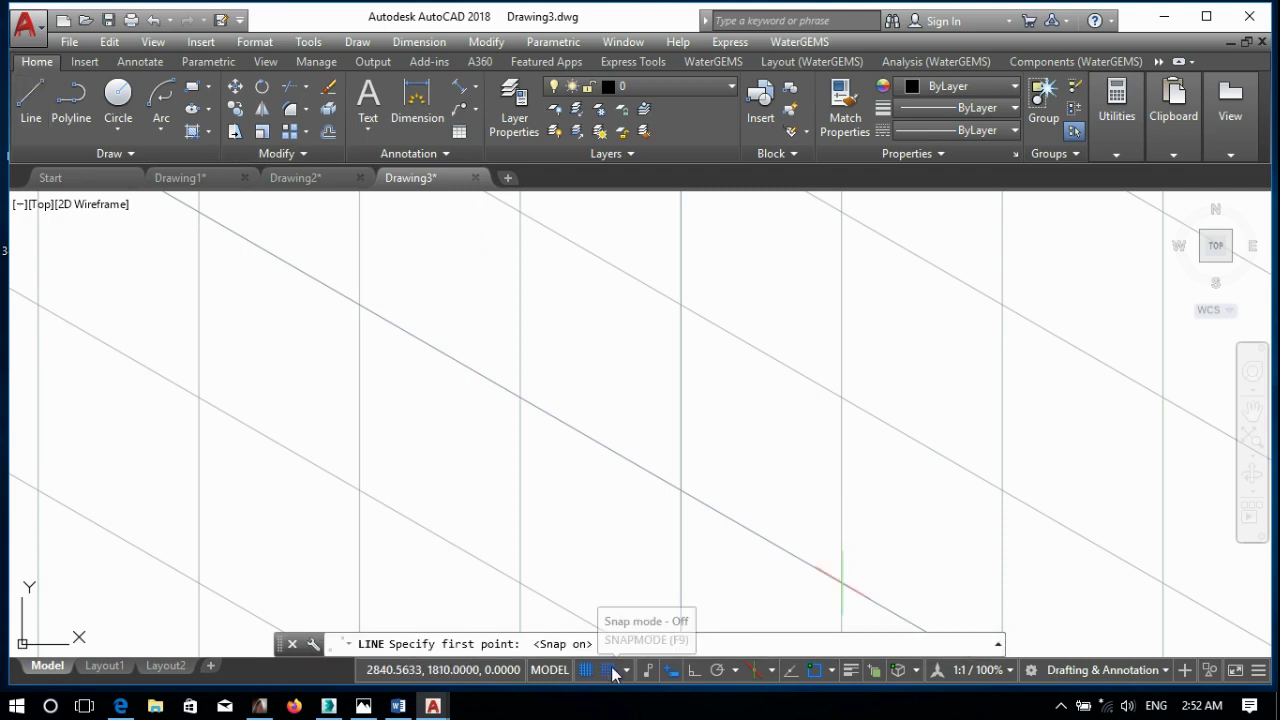
{"action": "left_click", "coordinate": [520, 397]}
{"action": "left_click", "coordinate": [842, 583]}
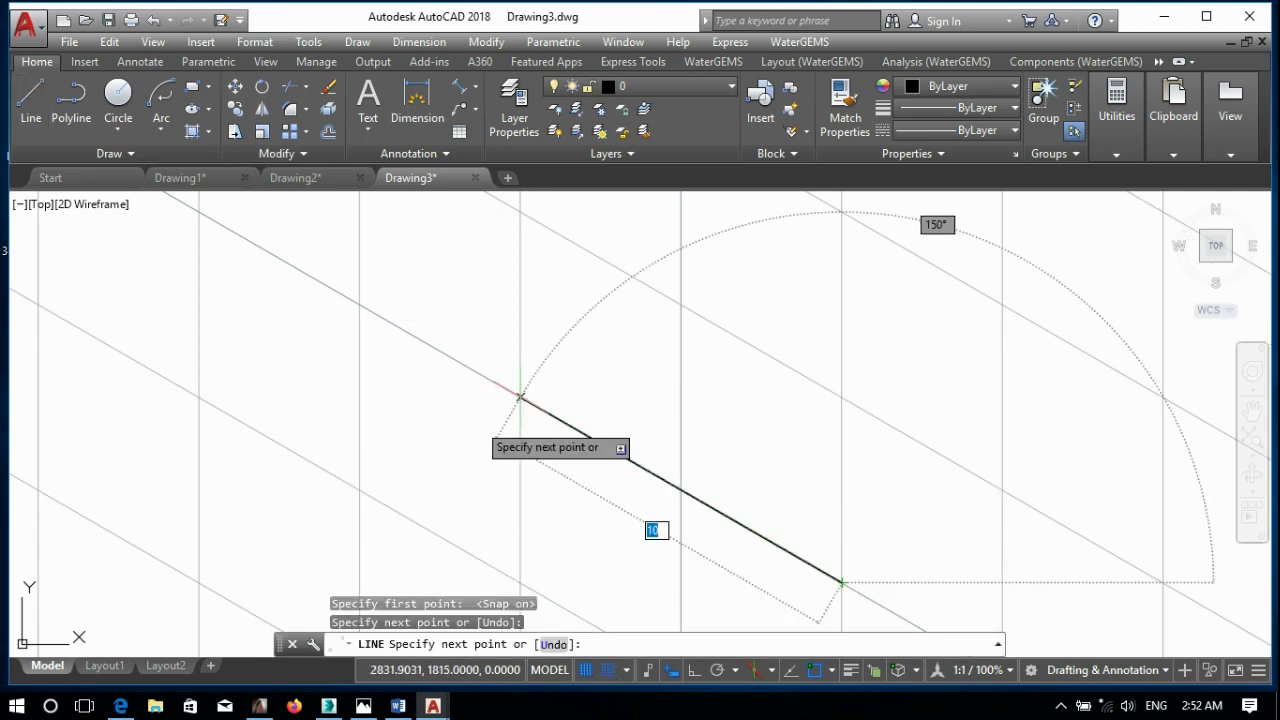
{"action": "left_click", "coordinate": [842, 211]}
{"action": "key", "text": "Return"}
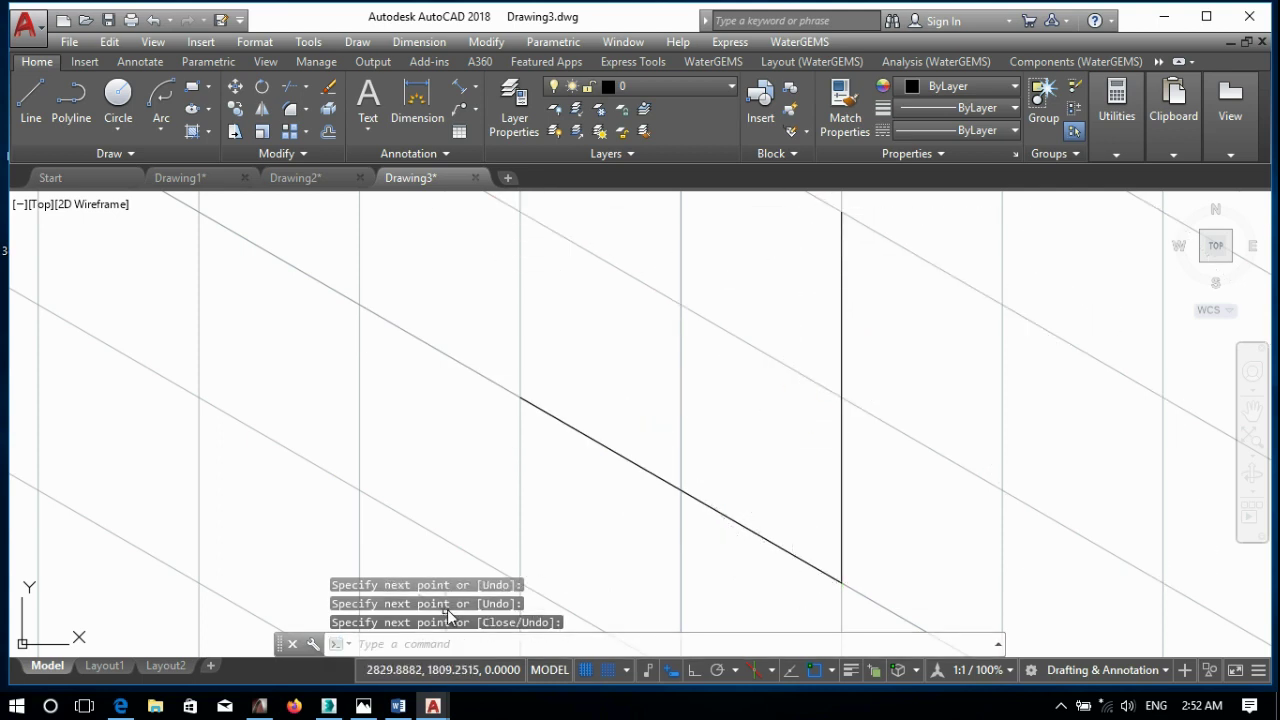
{"action": "left_click", "coordinate": [595, 670]}
{"action": "scroll", "coordinate": [466, 405], "scroll_direction": "down", "scroll_amount": 4}
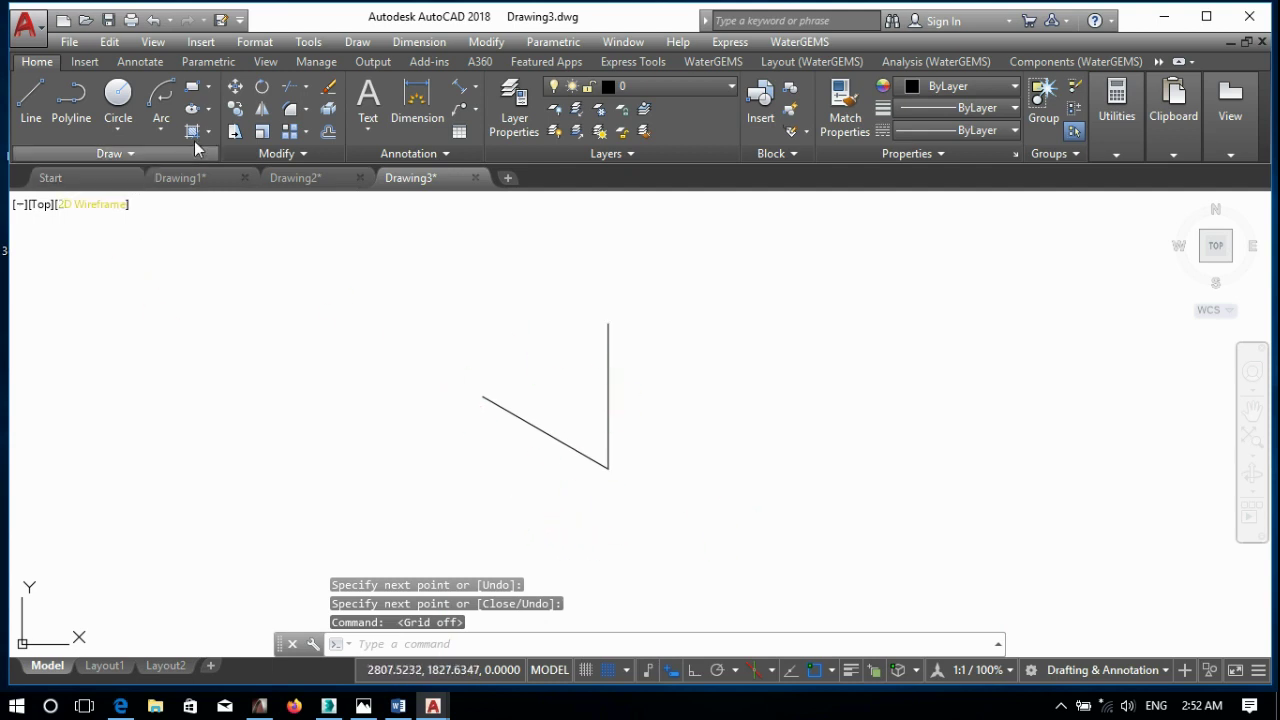
- On the Top isoplane, draw a three-armed corner: vertical, down-right and down-left lines
{"action": "left_click", "coordinate": [772, 673]}
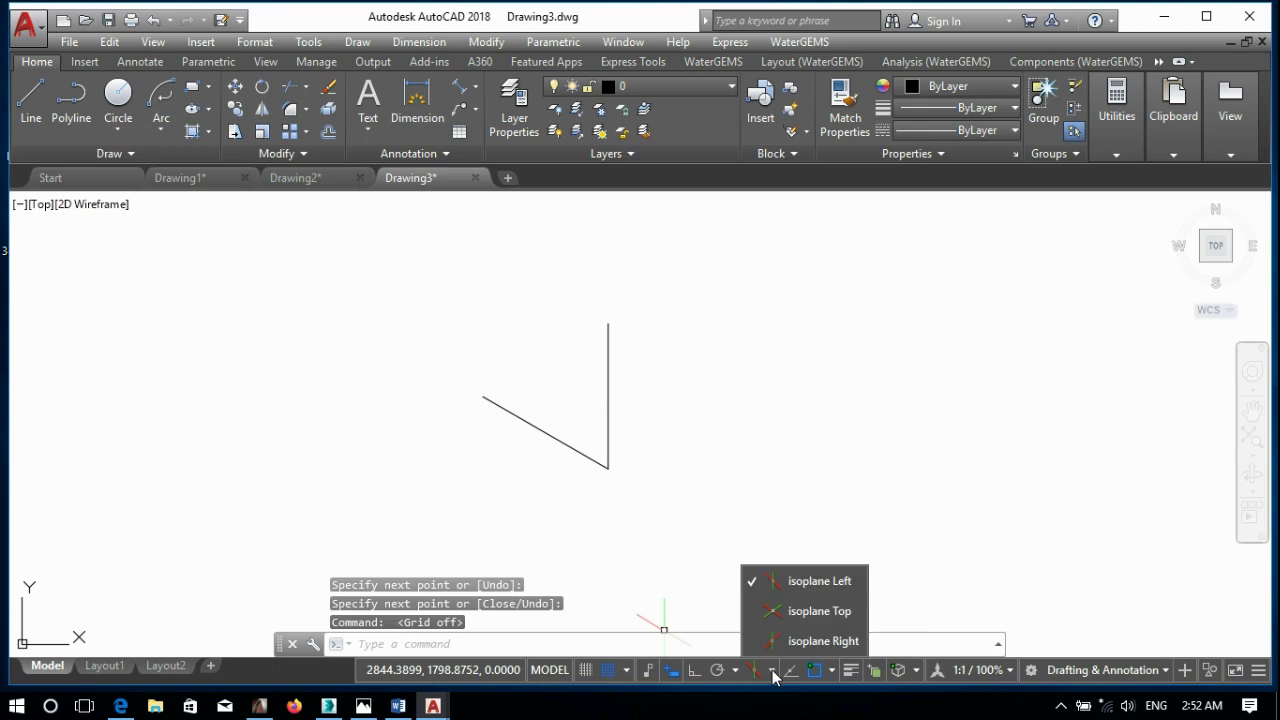
{"action": "left_click", "coordinate": [802, 610]}
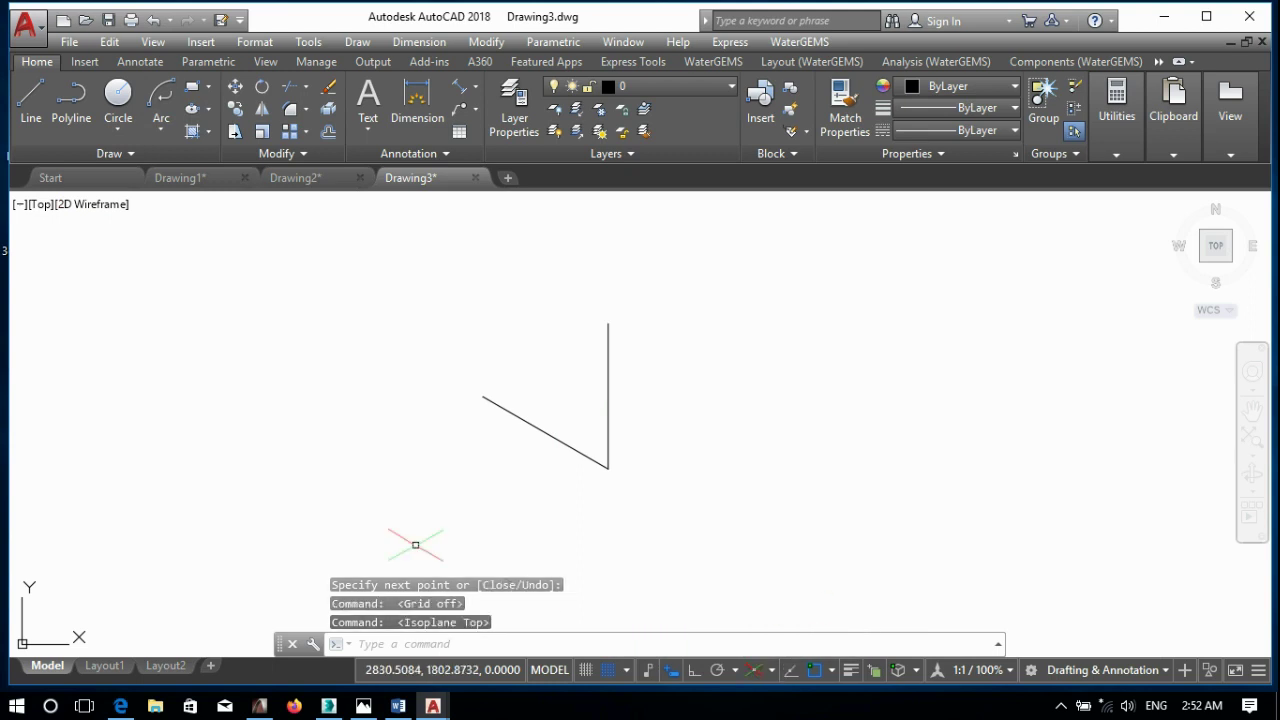
{"action": "left_click", "coordinate": [31, 100]}
{"action": "left_click", "coordinate": [797, 290]}
{"action": "left_click", "coordinate": [797, 505]}
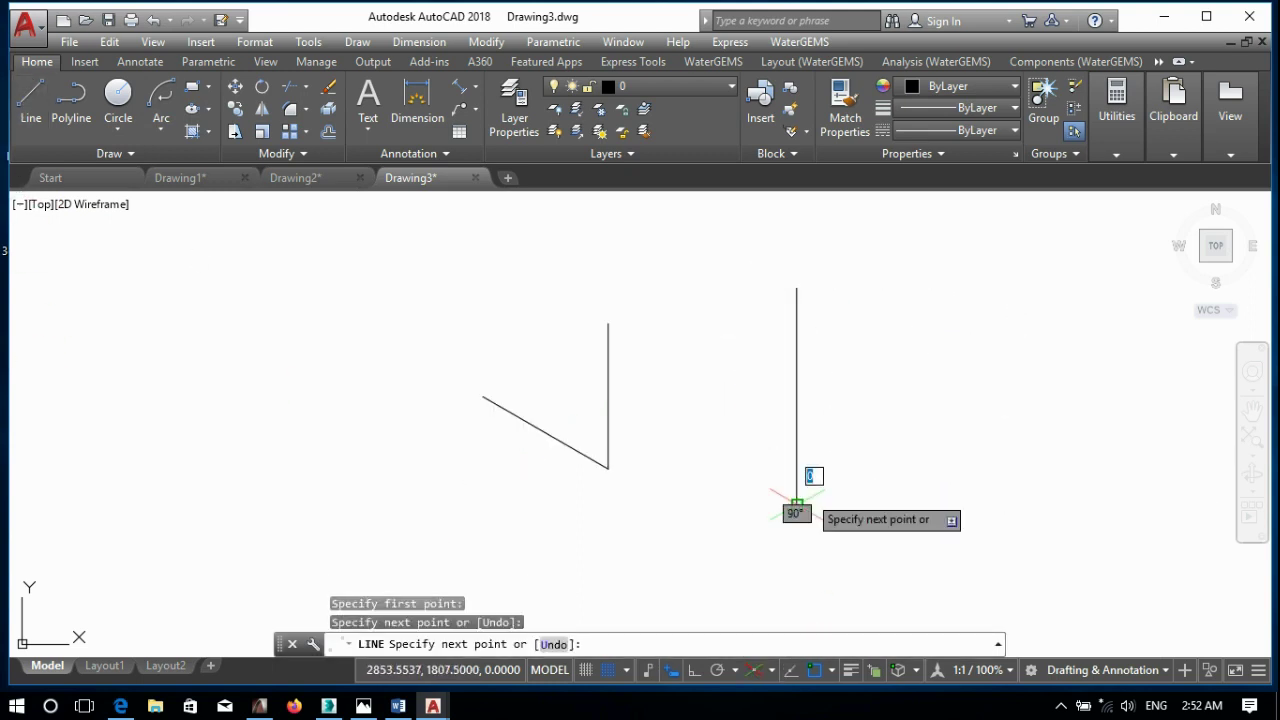
{"action": "left_click", "coordinate": [922, 577]}
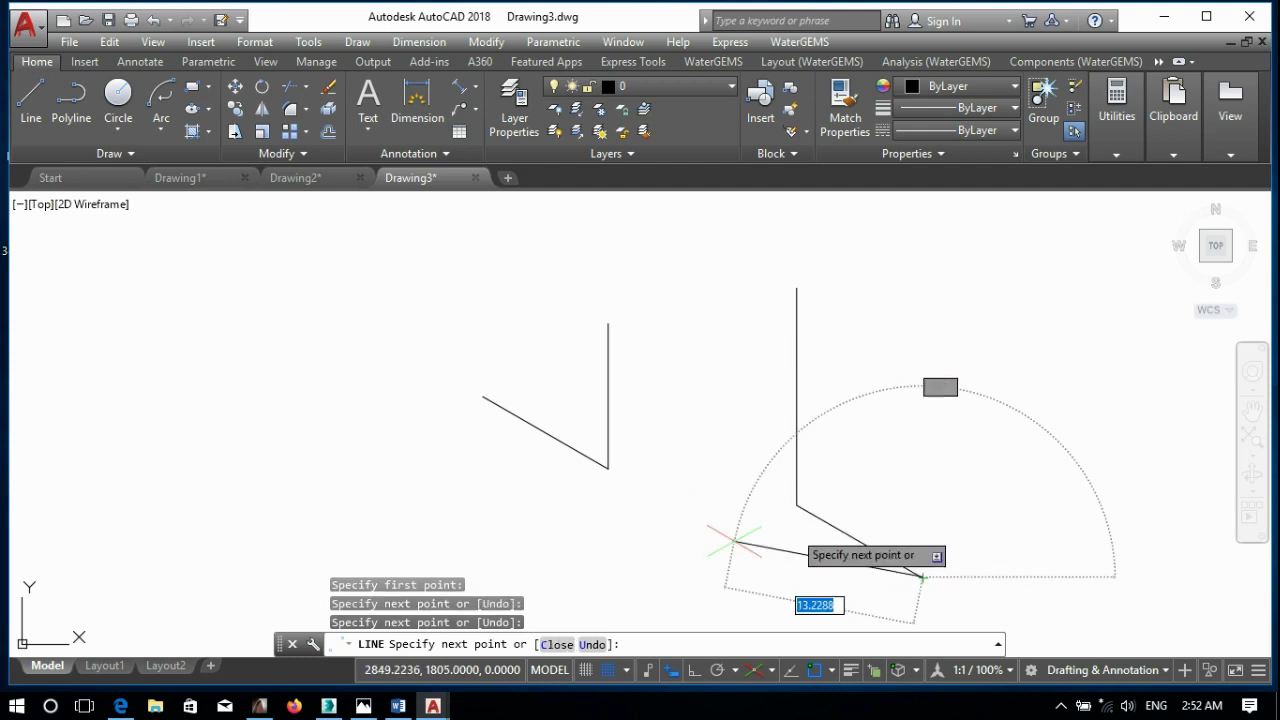
{"action": "key", "text": "Return"}
{"action": "key", "text": "Return"}
{"action": "left_click", "coordinate": [797, 505]}
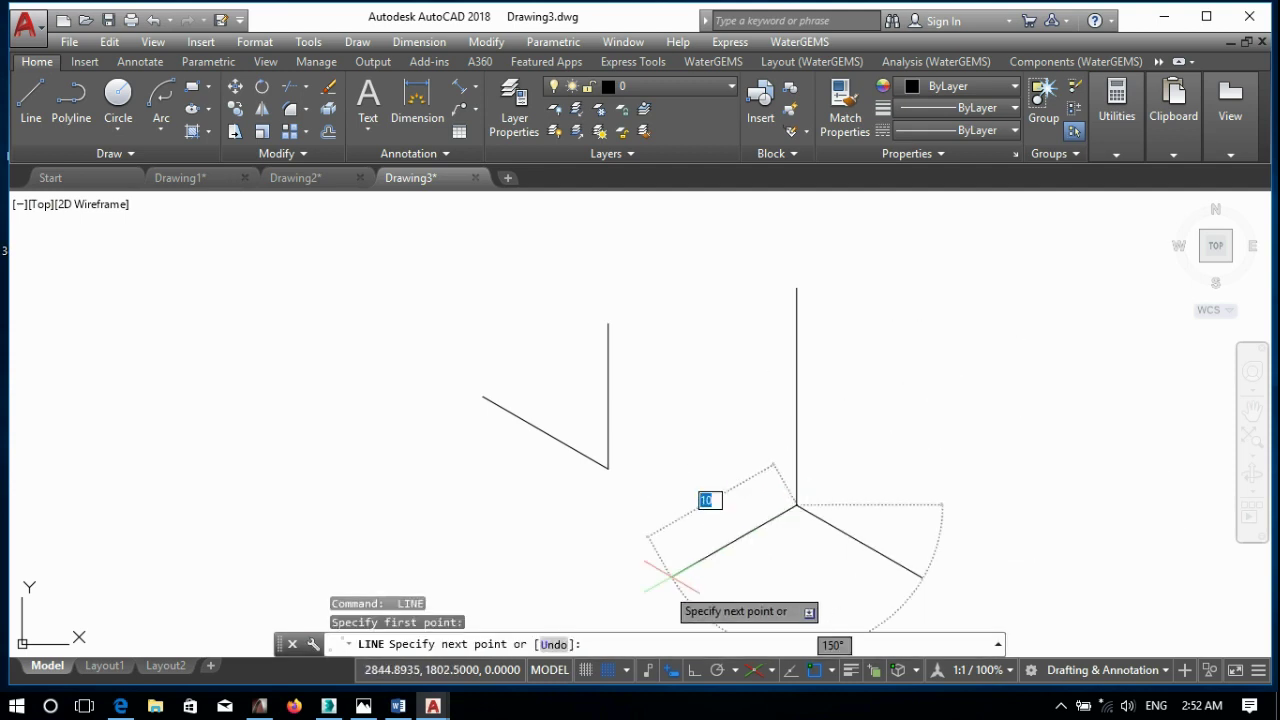
{"action": "left_click", "coordinate": [608, 613]}
{"action": "key", "text": "Return"}
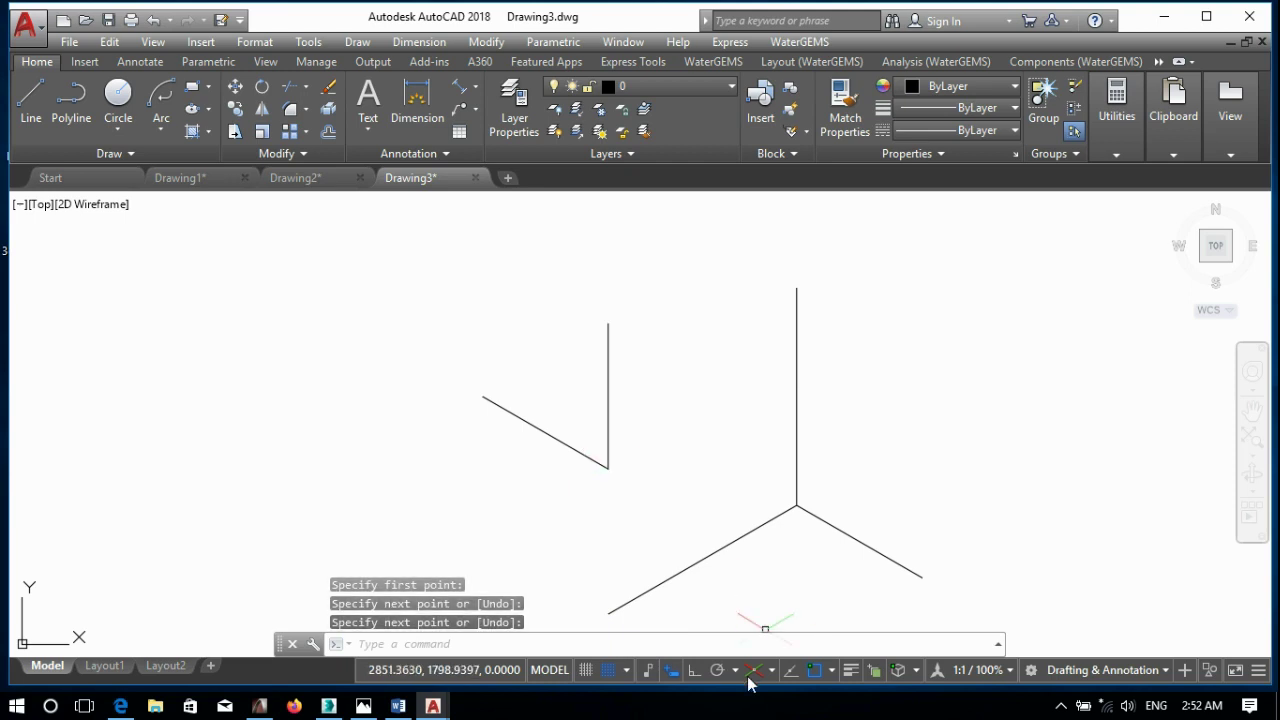
- Erase the old V-shaped lines, switch to the Right isoplane and show the grid
{"action": "left_click", "coordinate": [640, 371]}
{"action": "left_click", "coordinate": [457, 508]}
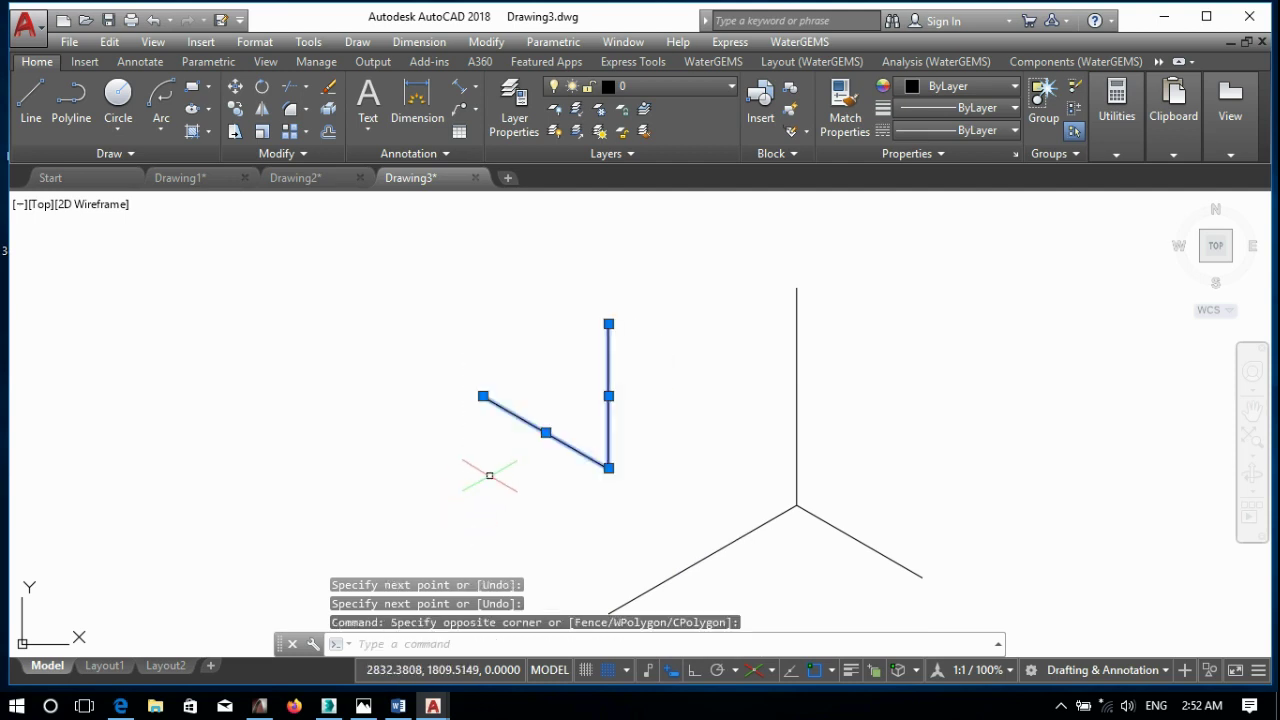
{"action": "key", "text": "Delete"}
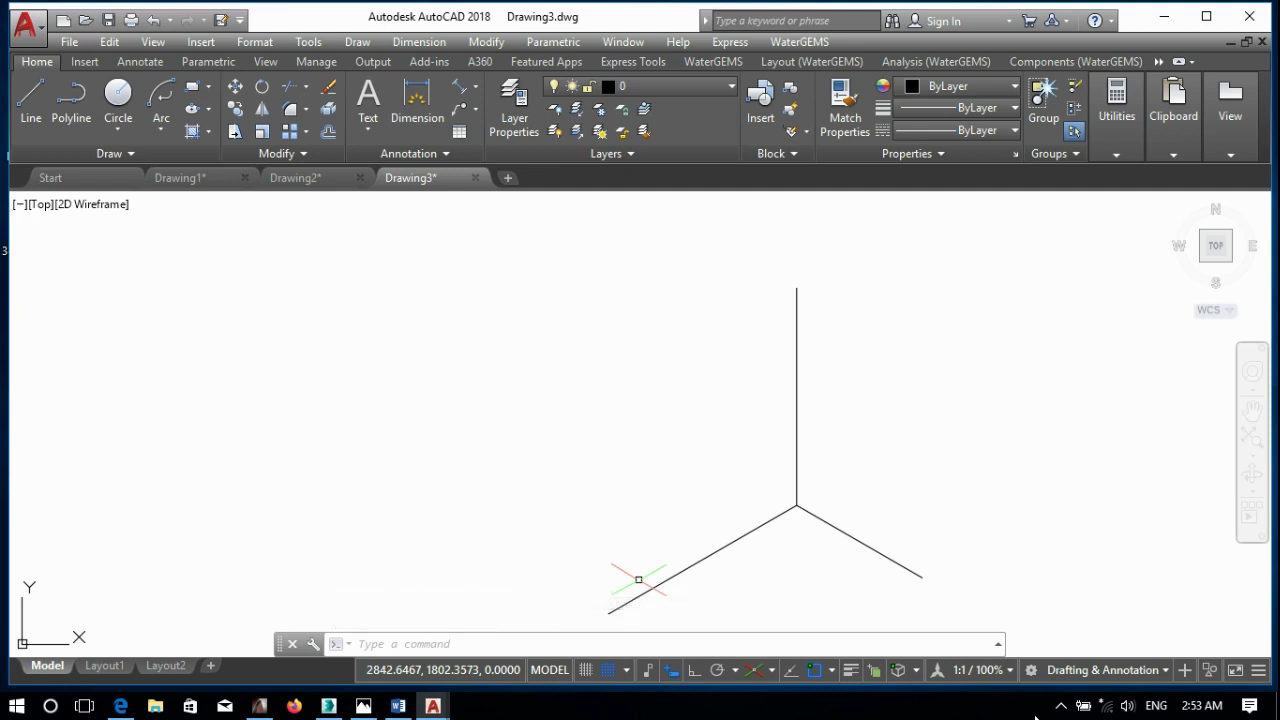
{"action": "left_click", "coordinate": [771, 668]}
{"action": "left_click", "coordinate": [786, 643]}
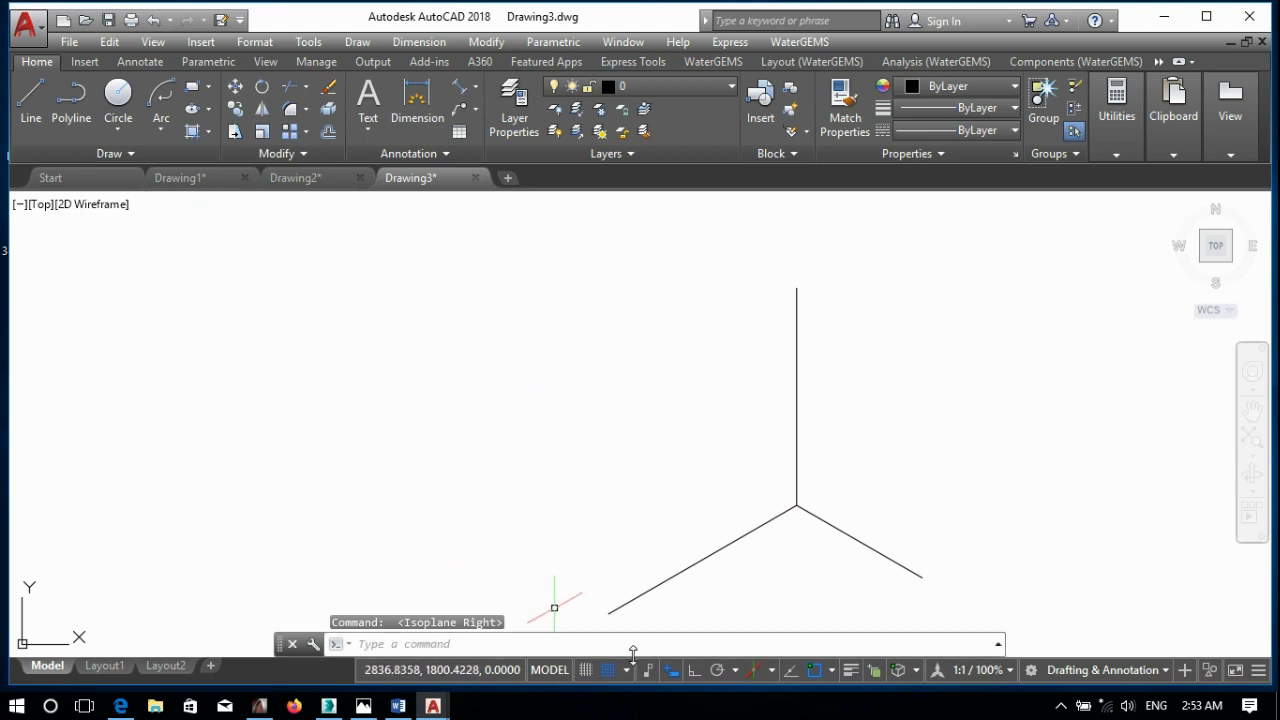
{"action": "key", "text": "F7"}
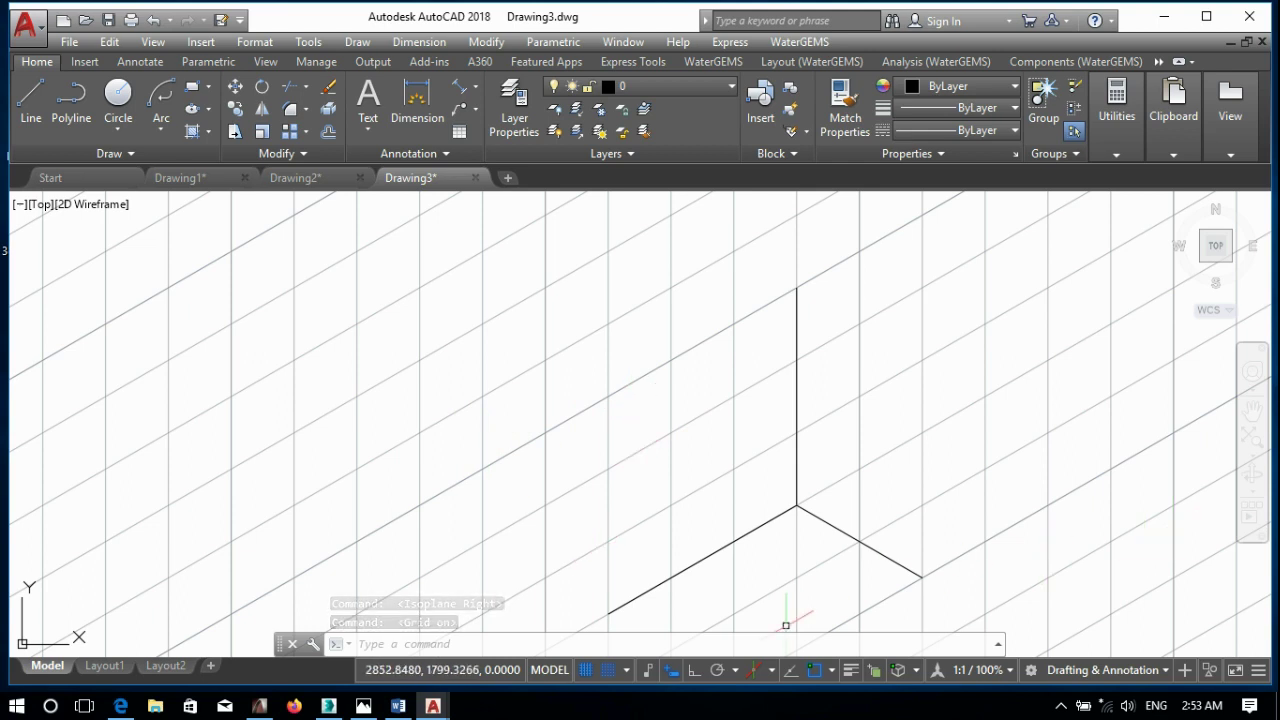
- Switch to the Left isoplane, select the corner lines, orbit them, then restore the Top view
{"action": "left_click", "coordinate": [771, 670]}
{"action": "left_click", "coordinate": [786, 582]}
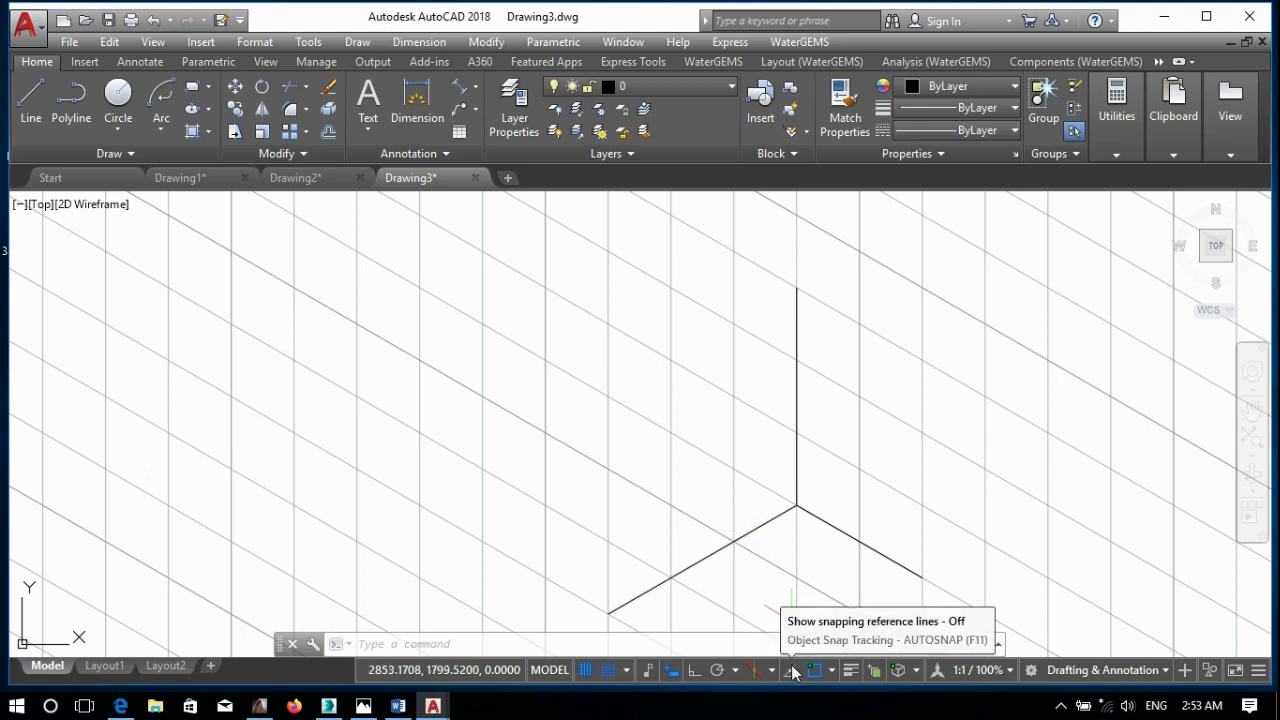
{"action": "left_click", "coordinate": [843, 421]}
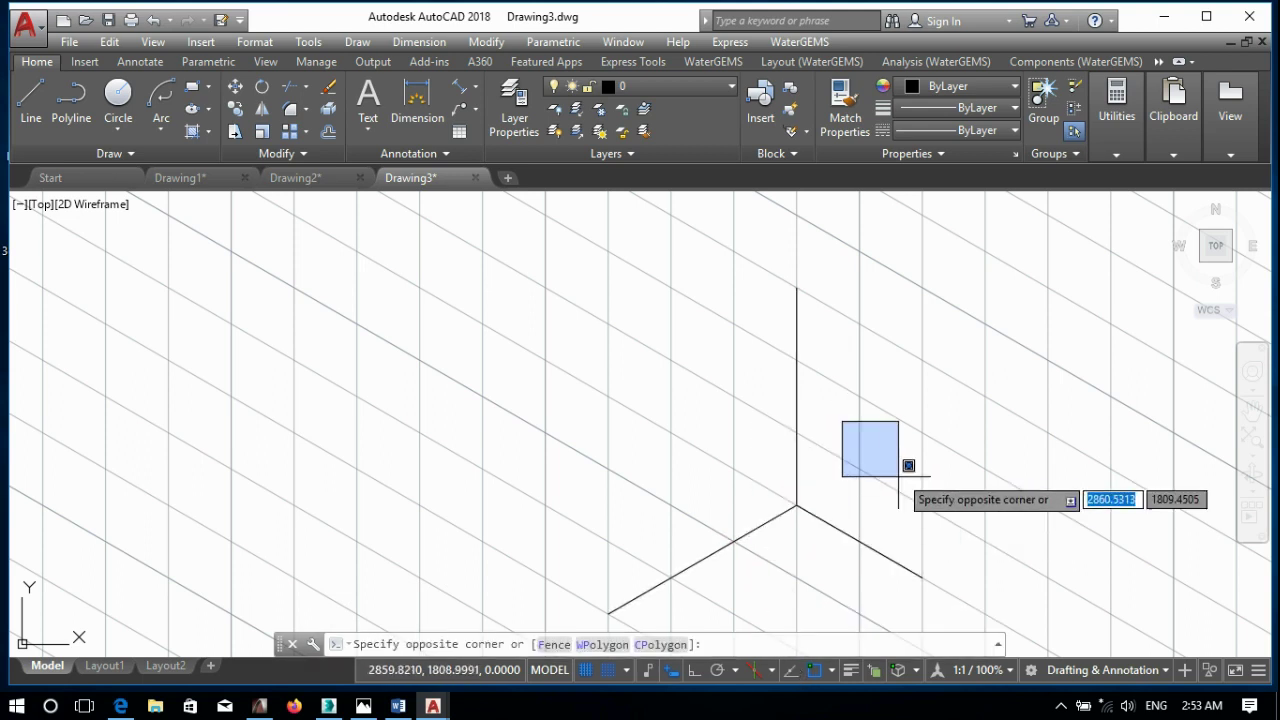
{"action": "left_click", "coordinate": [781, 521]}
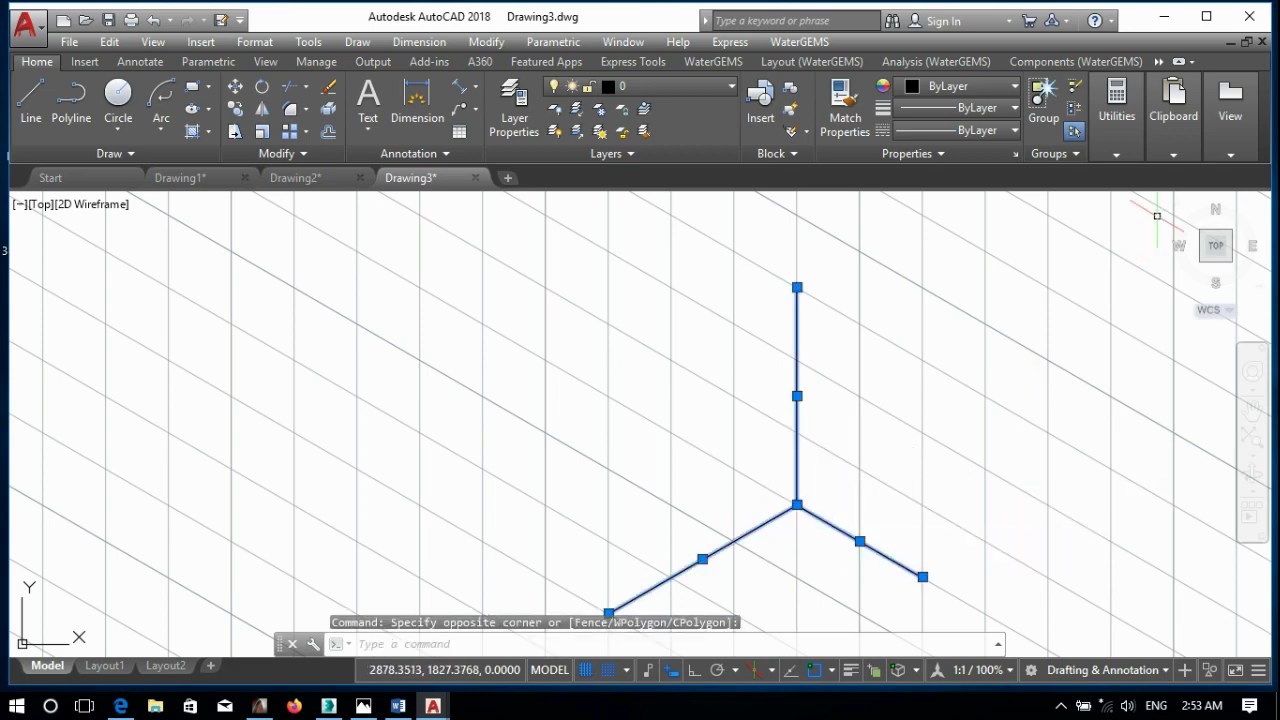
{"action": "middle_click_drag", "start_coordinate": [1154, 229], "coordinate": [1030, 338], "text": "shift"}
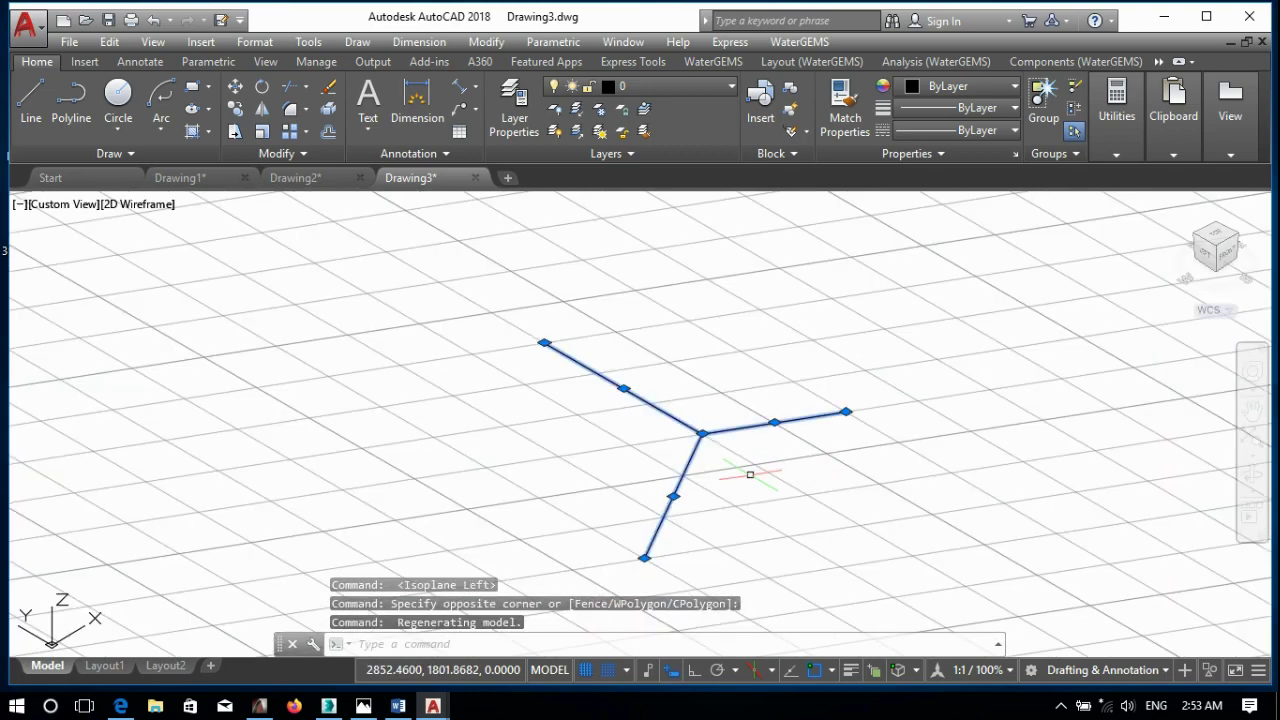
{"action": "scroll", "coordinate": [750, 470], "scroll_direction": "down", "scroll_amount": 2}
{"action": "scroll", "coordinate": [741, 451], "scroll_direction": "up", "scroll_amount": 1}
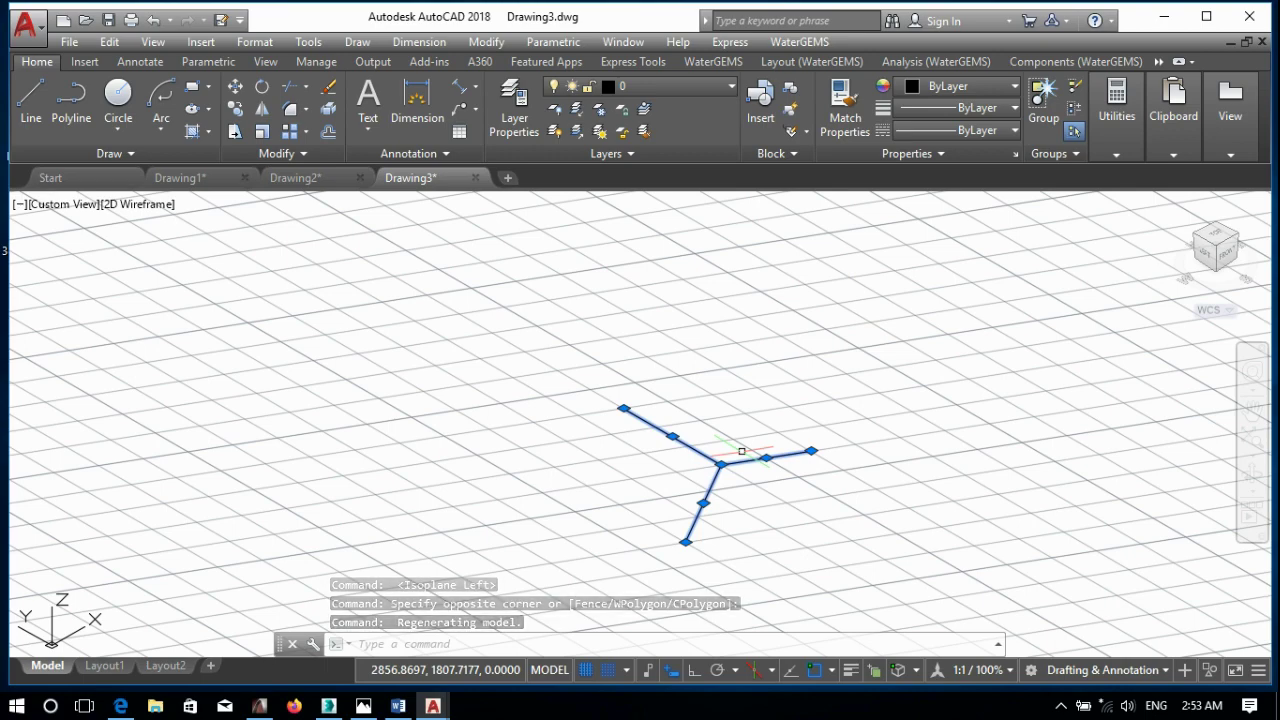
{"action": "left_click", "coordinate": [1222, 248]}
- Erase the three isometric lines and set isometric drafting back to Orthographic
{"action": "left_click", "coordinate": [716, 468]}
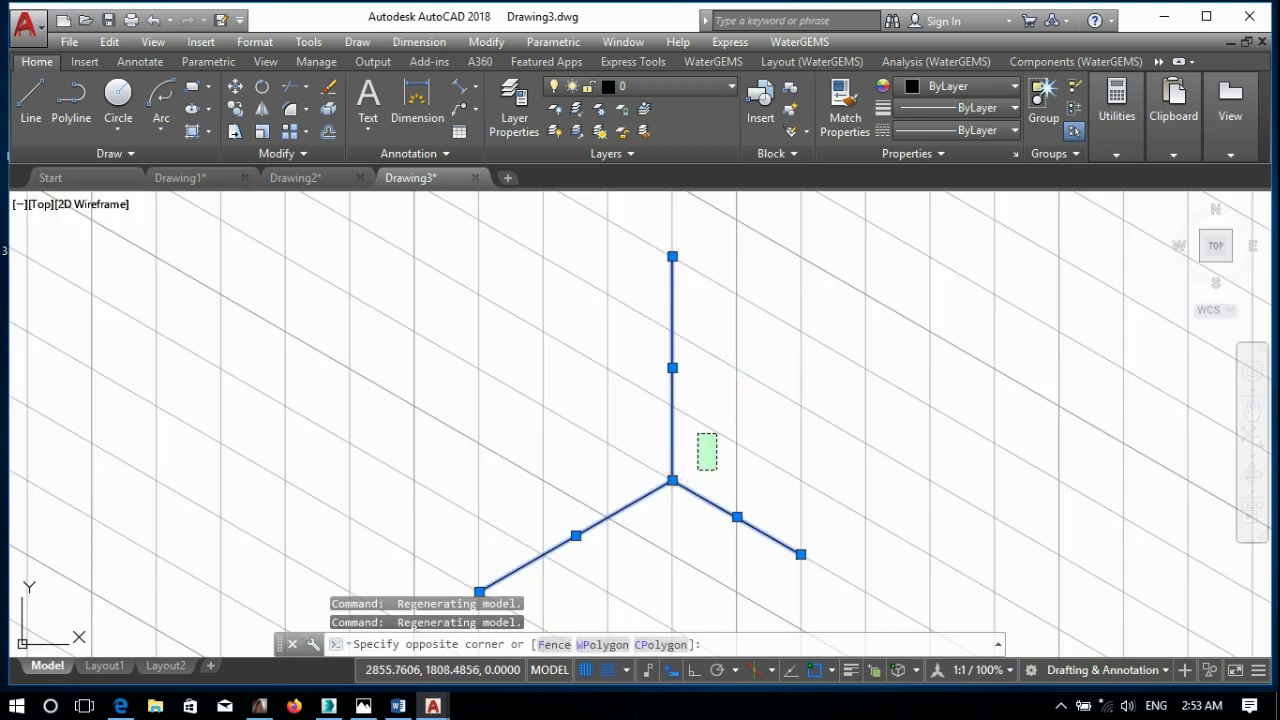
{"action": "left_click", "coordinate": [698, 434]}
{"action": "key", "text": "Delete"}
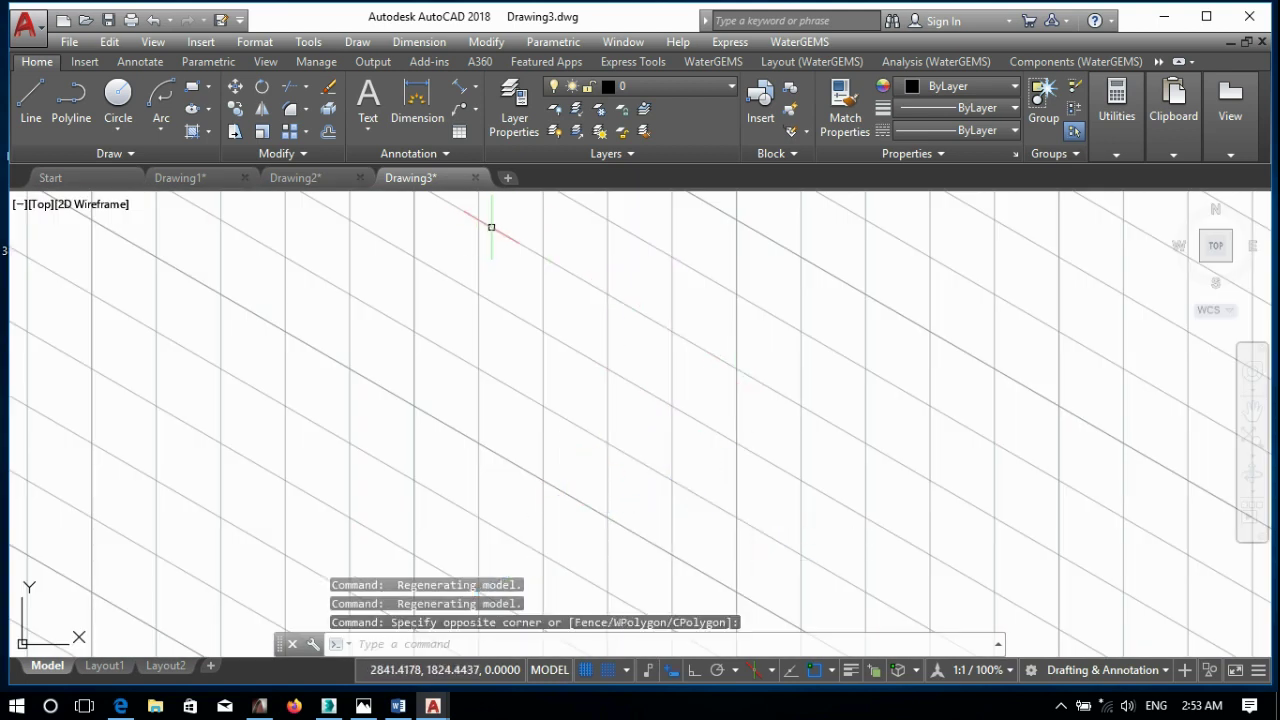
{"action": "left_click", "coordinate": [757, 670]}
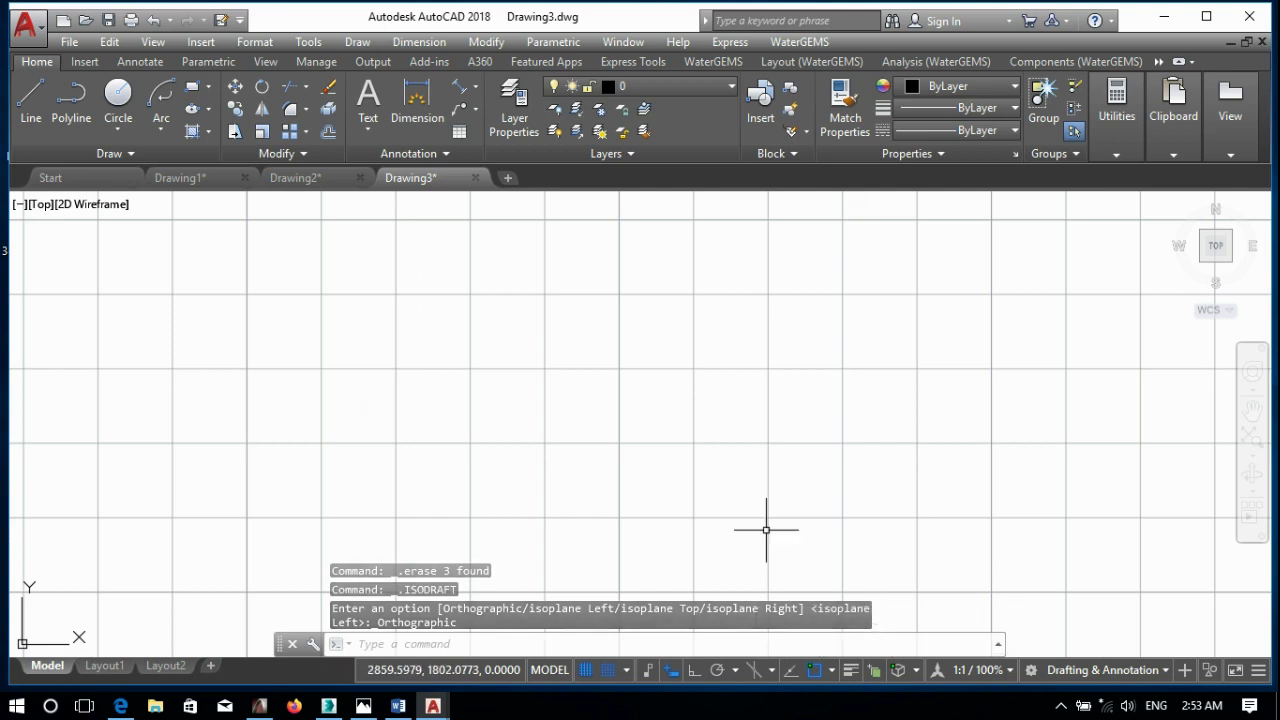
- Draw a rectangle in the middle of the drawing by picking two corners
{"action": "left_click", "coordinate": [797, 374]}
{"action": "left_click", "coordinate": [677, 417]}
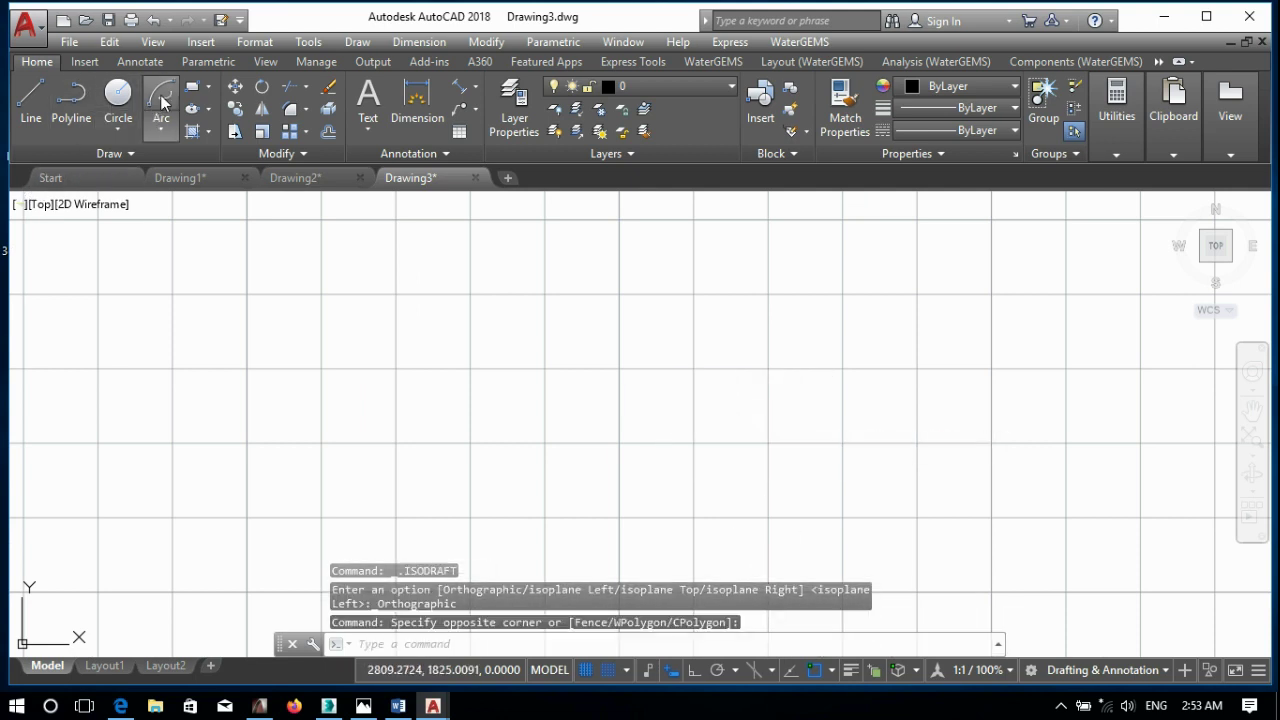
{"action": "left_click", "coordinate": [191, 91]}
{"action": "left_click", "coordinate": [396, 294]}
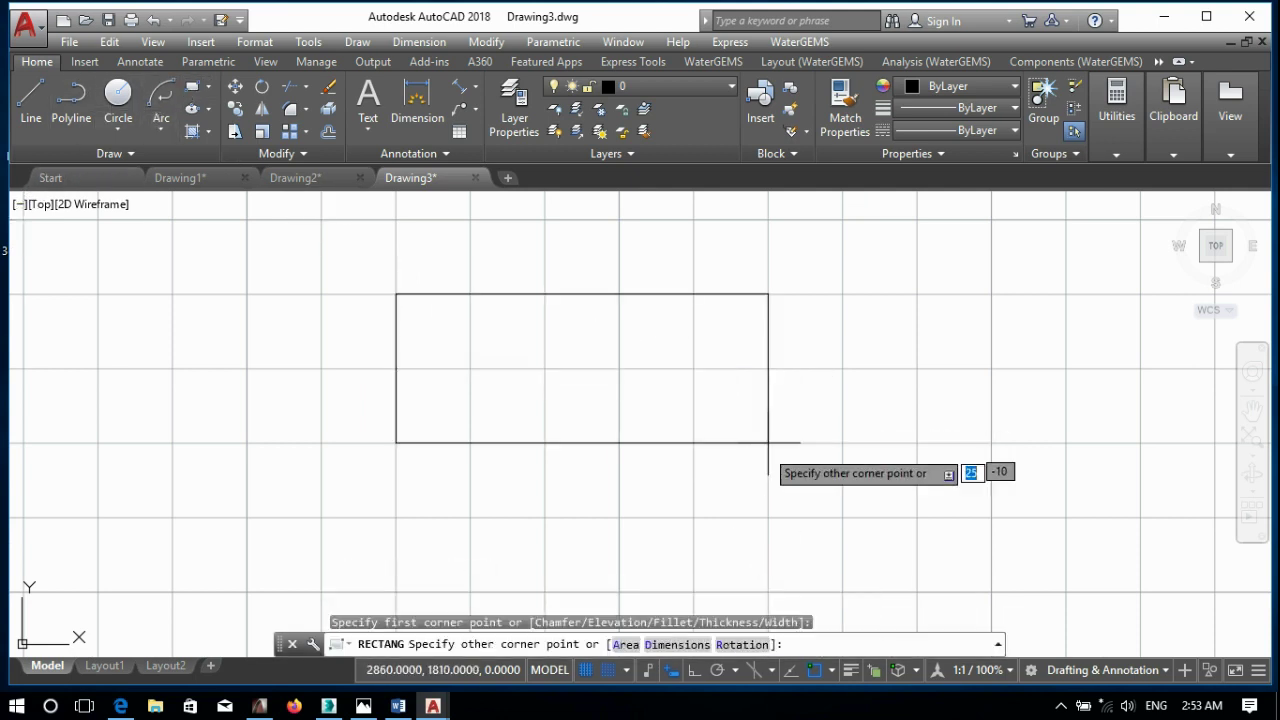
{"action": "left_click", "coordinate": [842, 517]}
- Switch off the grid, snap mode and object snap
{"action": "left_click", "coordinate": [585, 670]}
{"action": "left_click", "coordinate": [607, 670]}
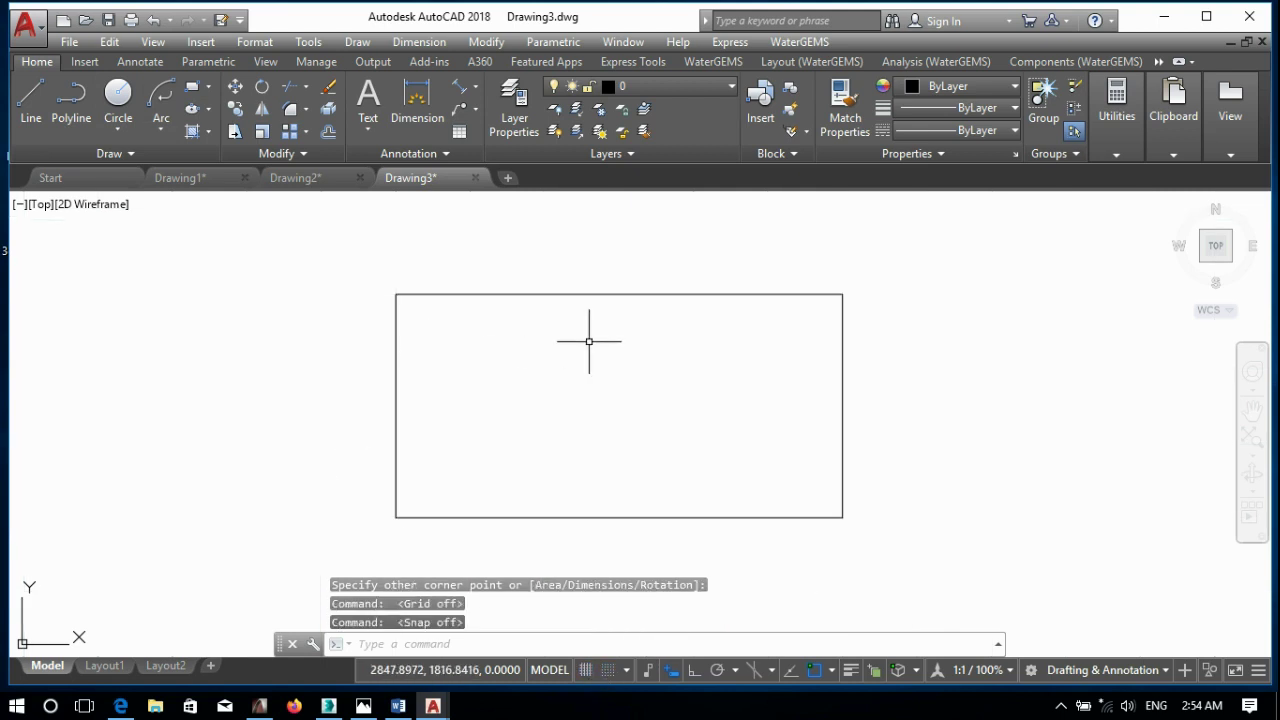
{"action": "left_click", "coordinate": [31, 100]}
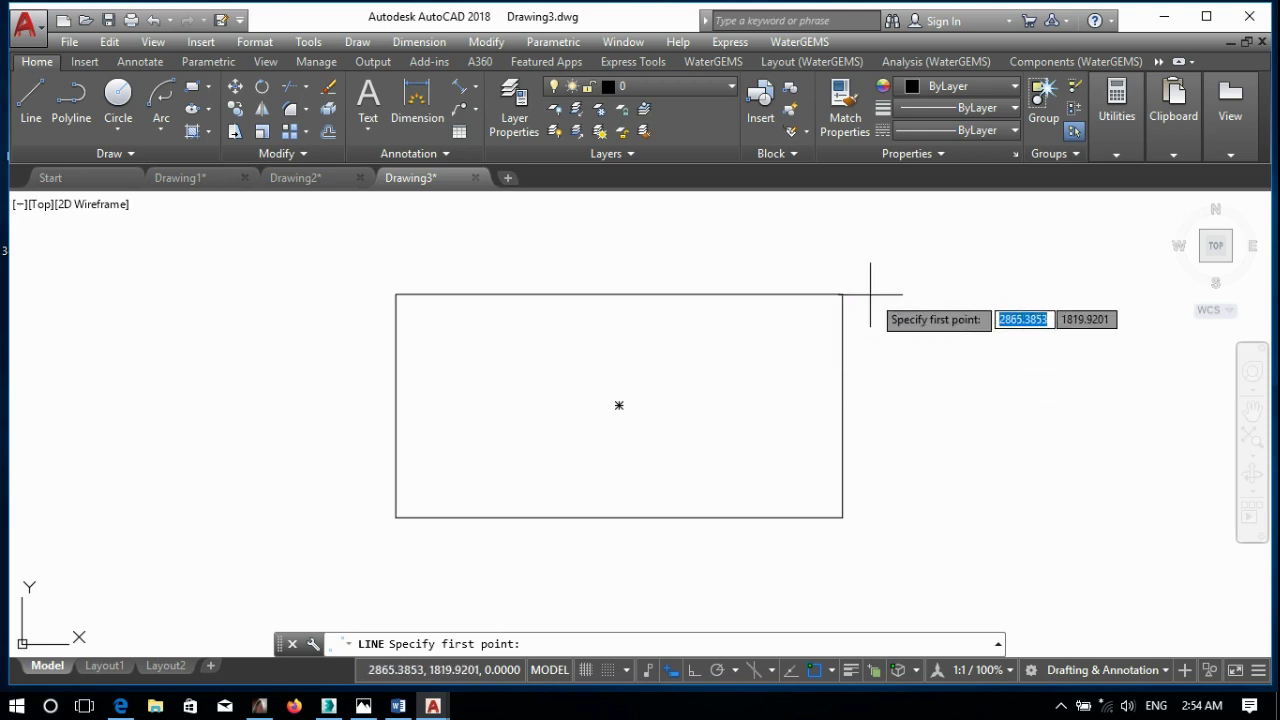
{"action": "key", "text": "Return"}
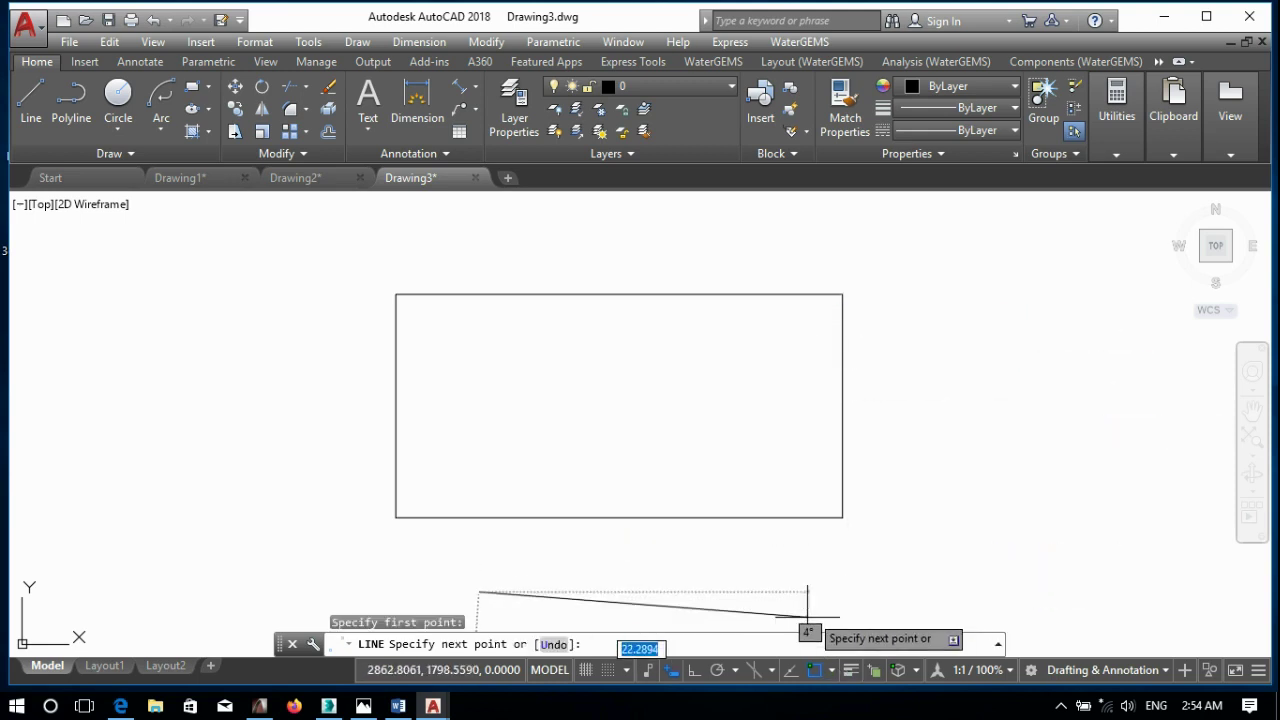
{"action": "key", "text": "Escape"}
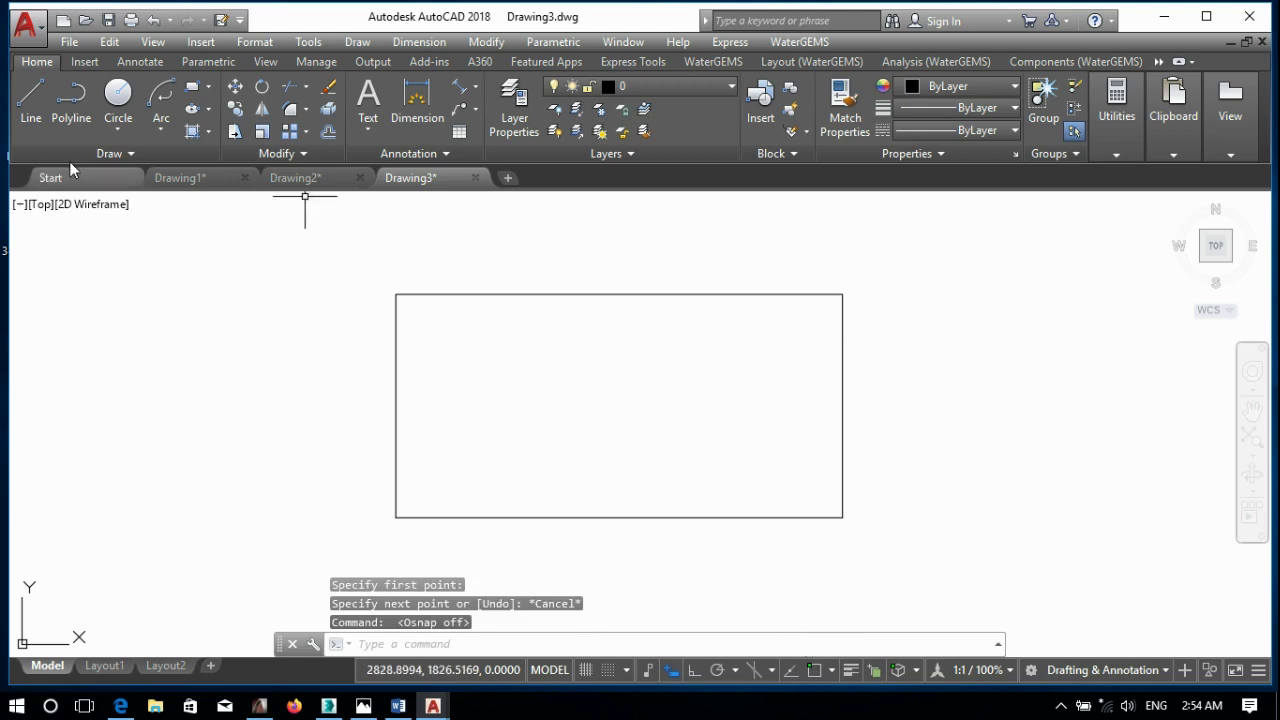
- Draw two slanted lines from the rectangle's top-right corner, one down-right, one to the right
{"action": "left_click", "coordinate": [40, 110]}
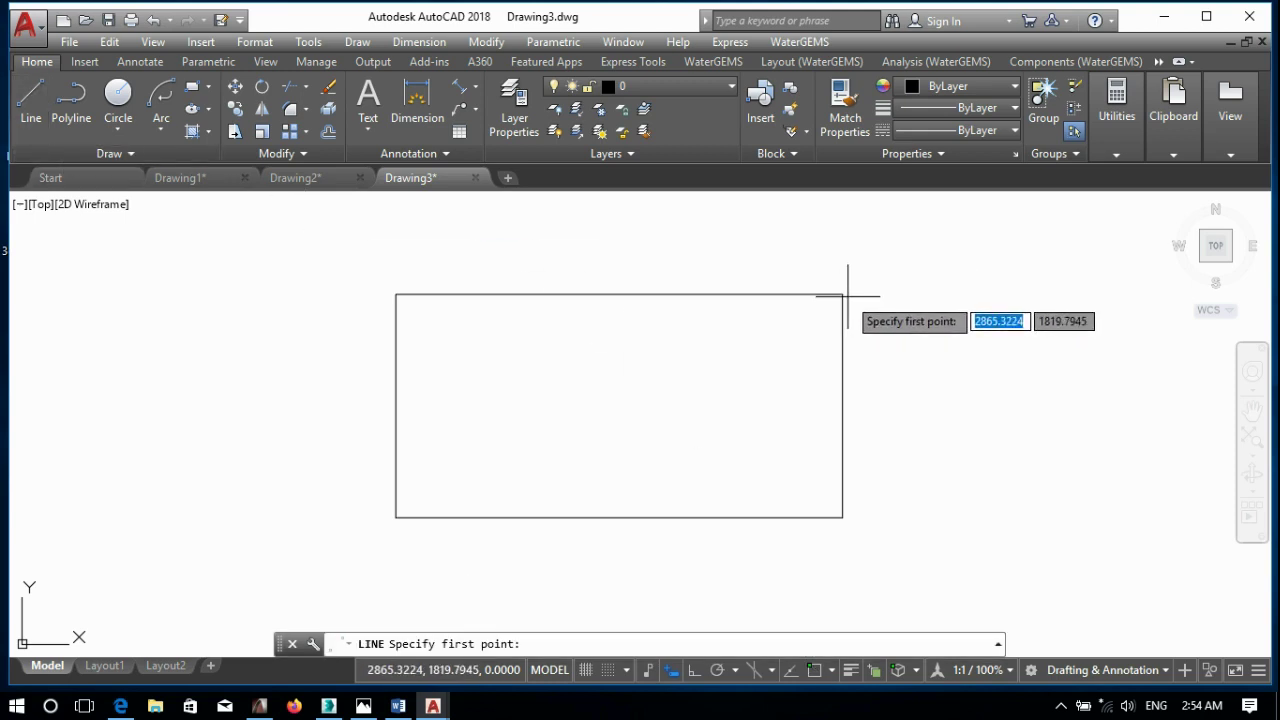
{"action": "left_click", "coordinate": [842, 294]}
{"action": "left_click", "coordinate": [963, 335]}
{"action": "key", "text": "Return"}
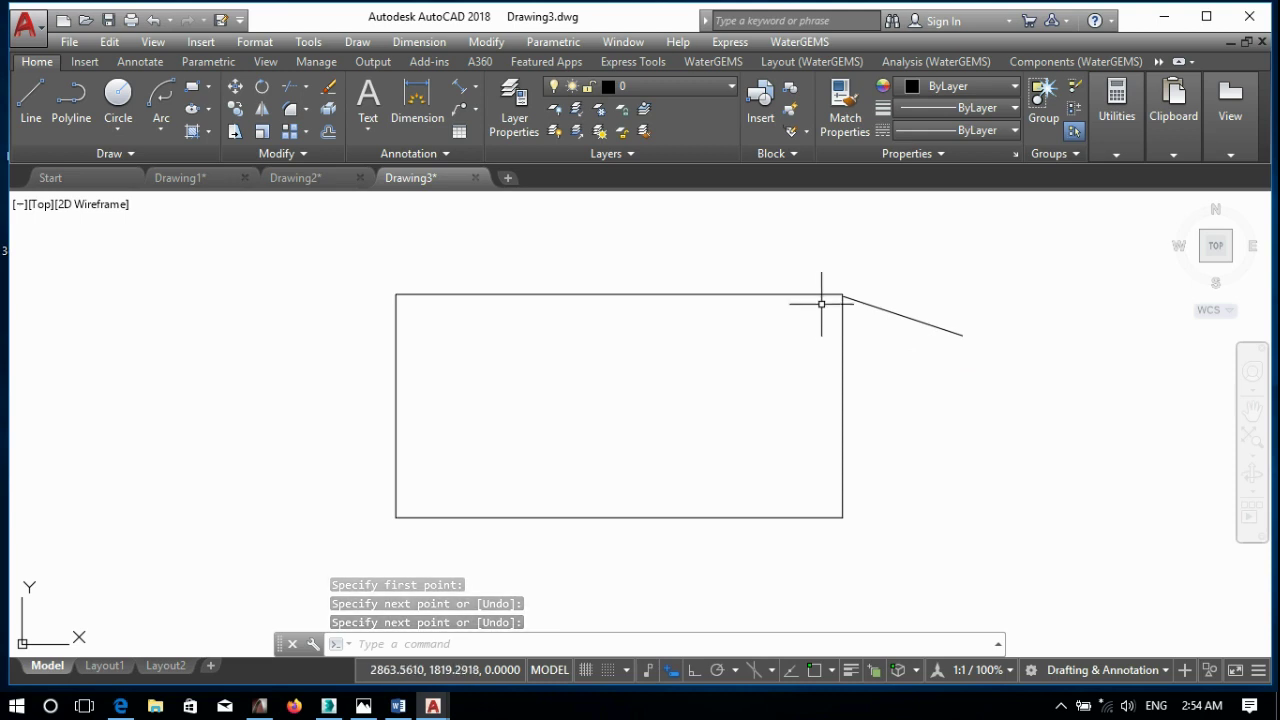
{"action": "scroll", "coordinate": [891, 288], "scroll_direction": "up", "scroll_amount": 2}
{"action": "middle_click_drag", "start_coordinate": [850, 300], "coordinate": [719, 208]}
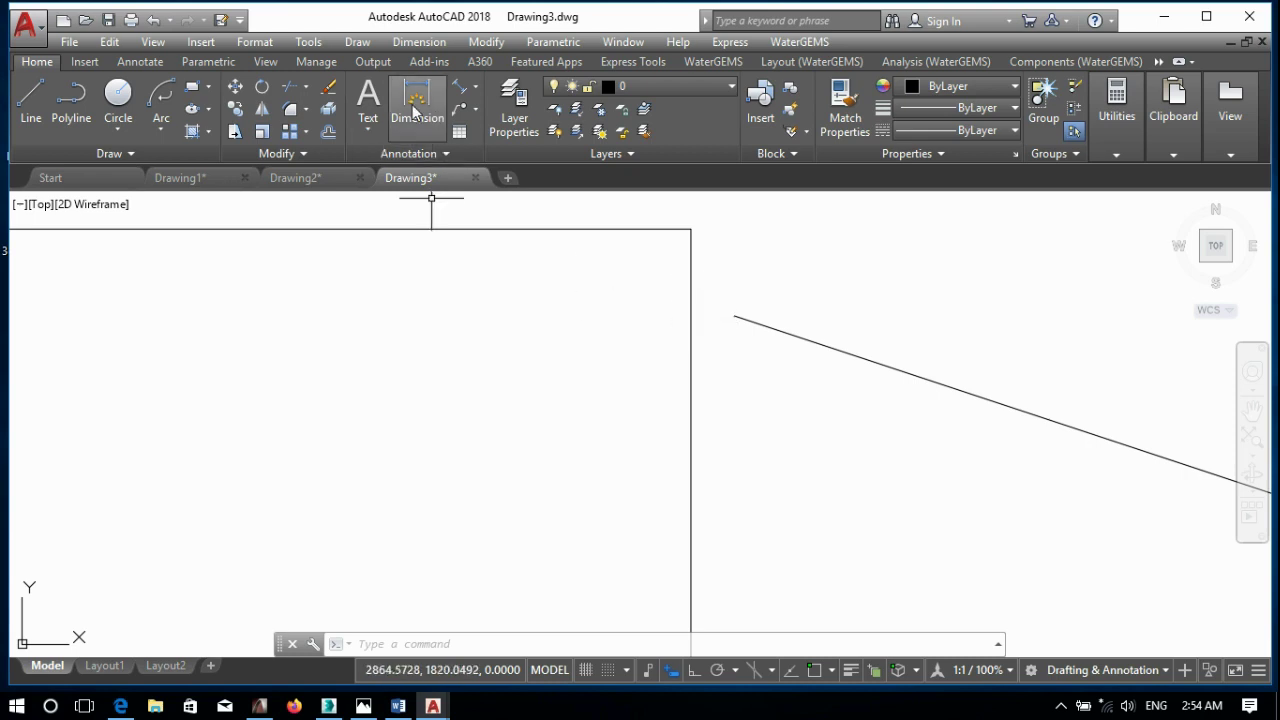
{"action": "left_click", "coordinate": [31, 100]}
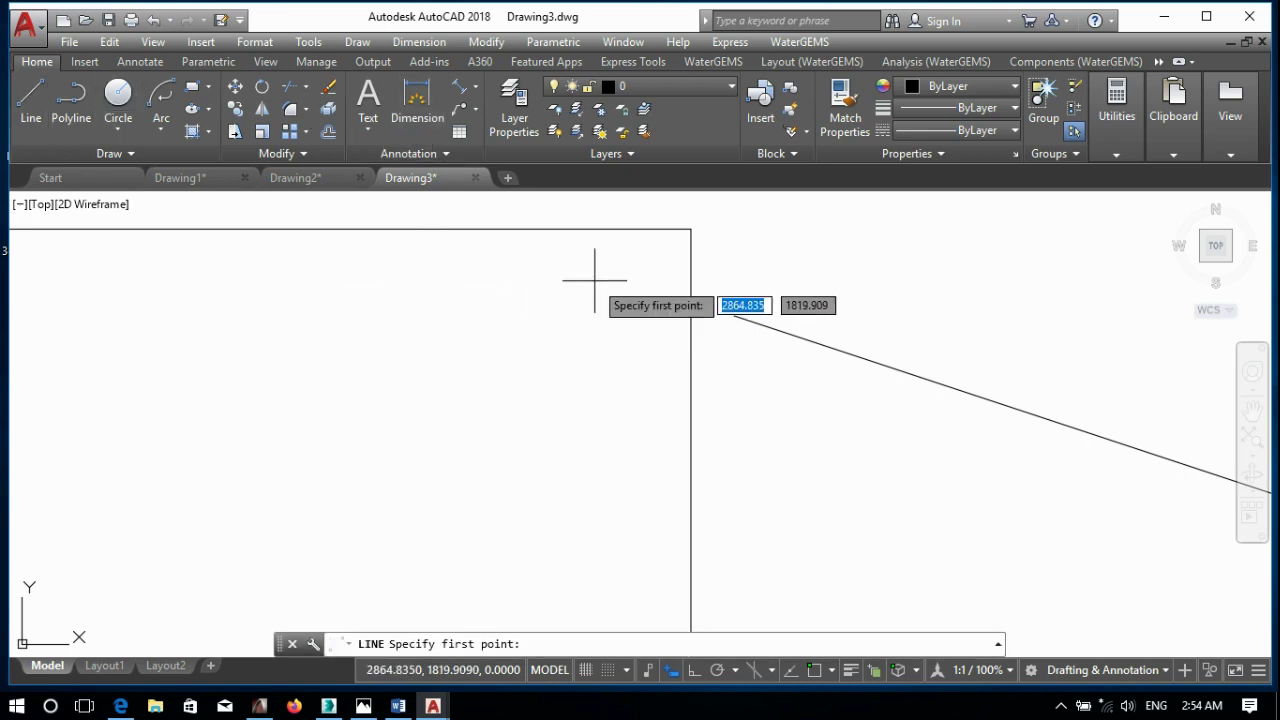
{"action": "left_click", "coordinate": [690, 229]}
{"action": "left_click", "coordinate": [1059, 261]}
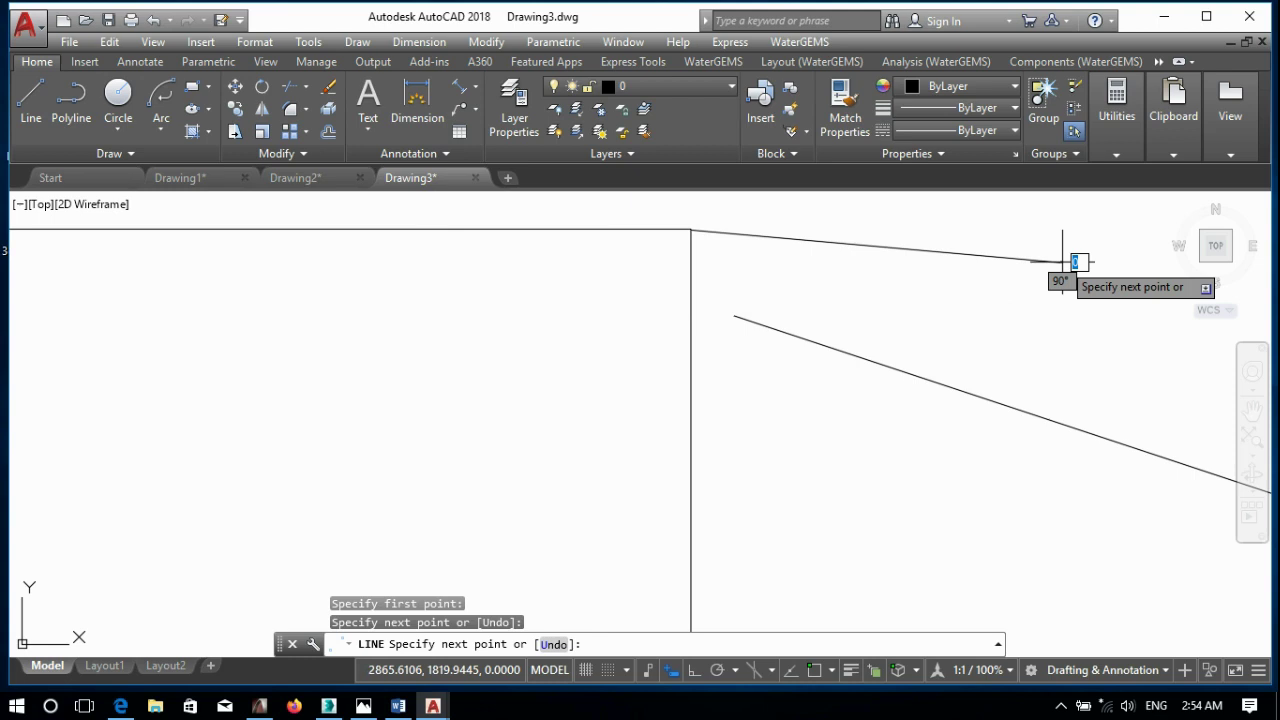
{"action": "key", "text": "Return"}
- Draw a long diagonal line rising up-right from near the rectangle's corner
{"action": "mouse_move", "coordinate": [646, 194]}
{"action": "middle_mouse_down"}
{"action": "mouse_move", "coordinate": [937, 400]}
{"action": "mouse_move", "coordinate": [854, 329]}
{"action": "middle_mouse_up"}
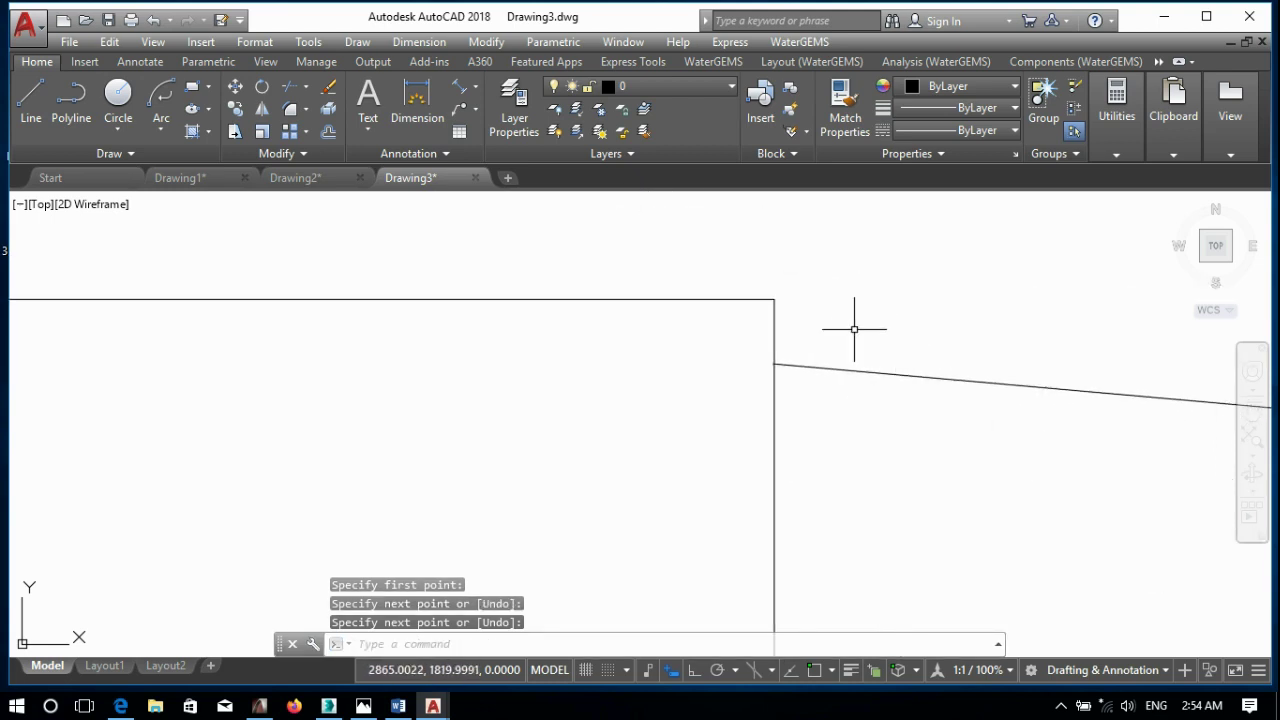
{"action": "scroll", "coordinate": [706, 289], "scroll_direction": "up", "scroll_amount": 4}
{"action": "scroll", "coordinate": [754, 294], "scroll_direction": "up", "scroll_amount": 2}
{"action": "scroll", "coordinate": [754, 517], "scroll_direction": "up", "scroll_amount": 2}
{"action": "scroll", "coordinate": [754, 492], "scroll_direction": "down", "scroll_amount": 8}
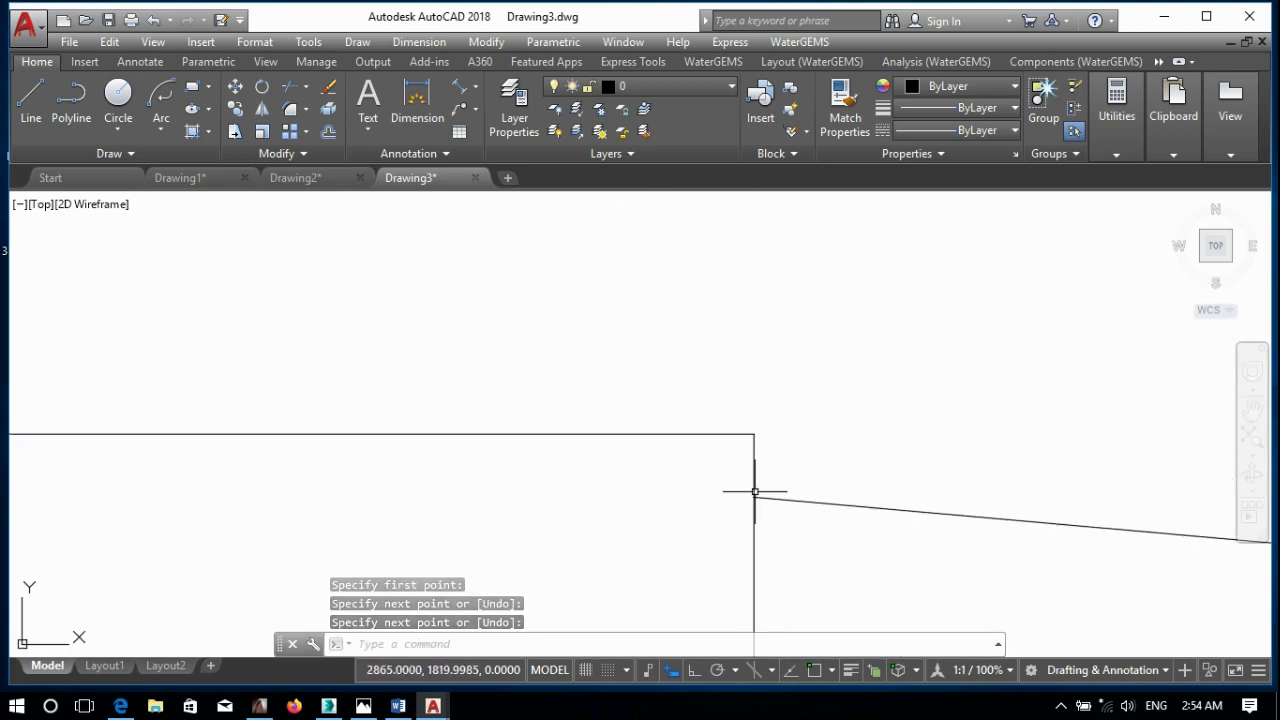
{"action": "left_click", "coordinate": [31, 100]}
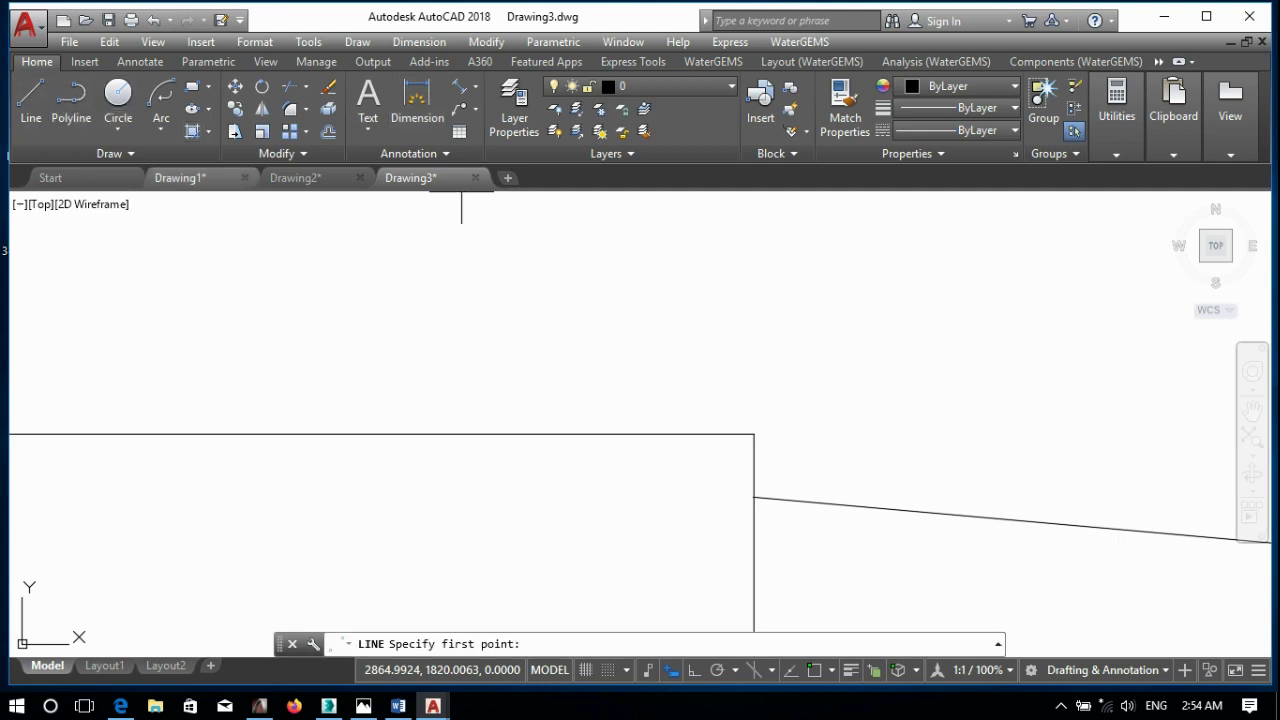
{"action": "left_click", "coordinate": [754, 434]}
{"action": "left_click", "coordinate": [994, 294]}
{"action": "key", "text": "Return"}
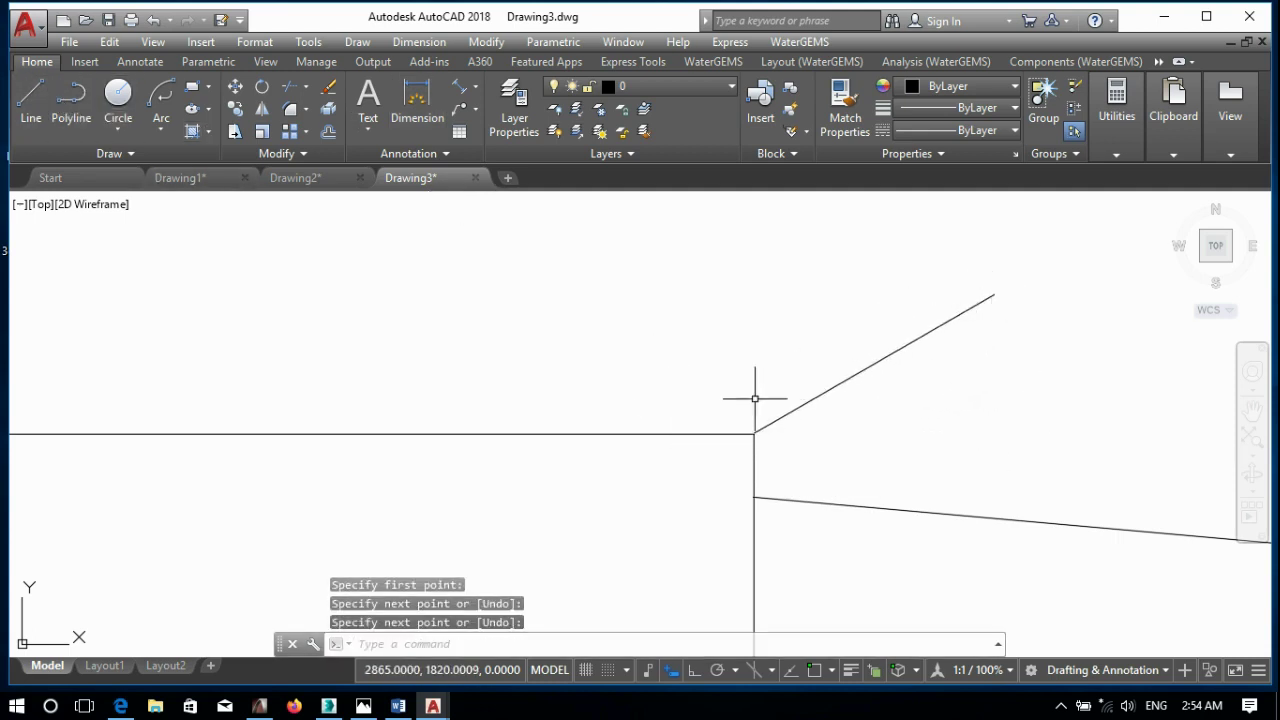
{"action": "scroll", "coordinate": [755, 398], "scroll_direction": "up", "scroll_amount": 2}
{"action": "middle_click_drag", "start_coordinate": [754, 534], "coordinate": [729, 575]}
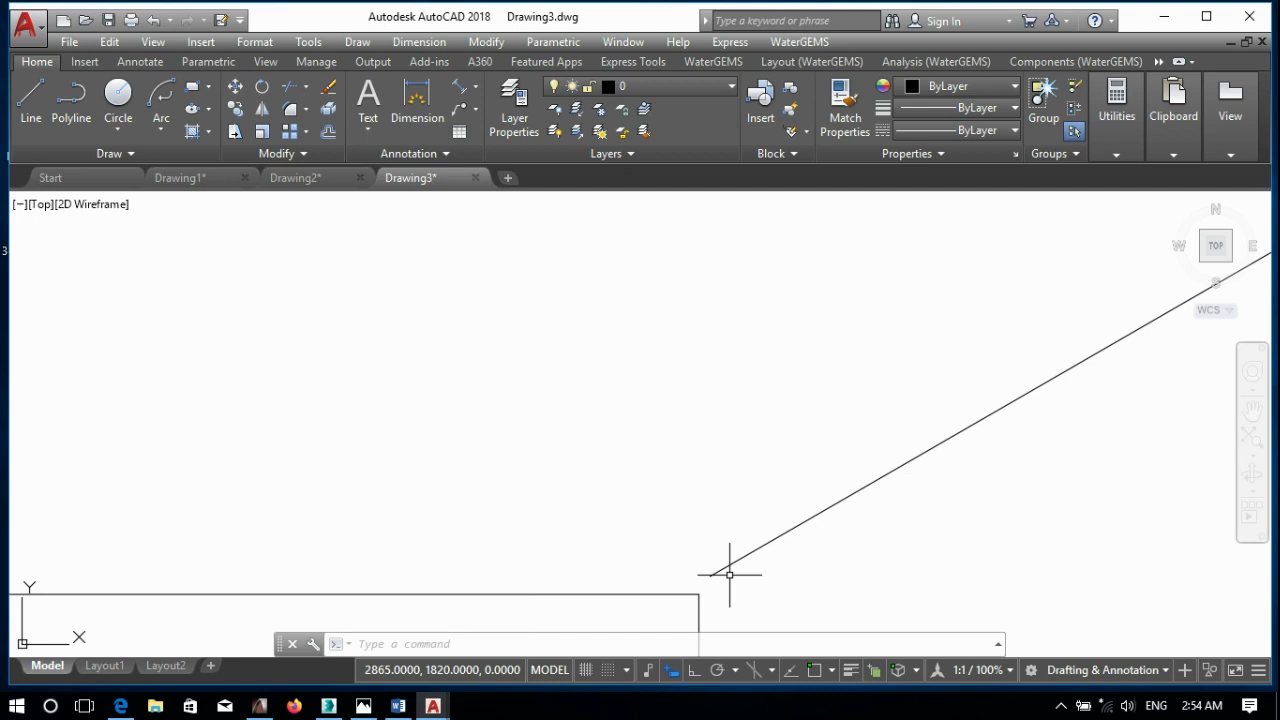
- Turn object snap back on and erase the loose slanted lines
{"action": "left_click", "coordinate": [816, 669]}
{"action": "scroll", "coordinate": [694, 423], "scroll_direction": "down", "scroll_amount": 2}
{"action": "scroll", "coordinate": [791, 363], "scroll_direction": "down", "scroll_amount": 1}
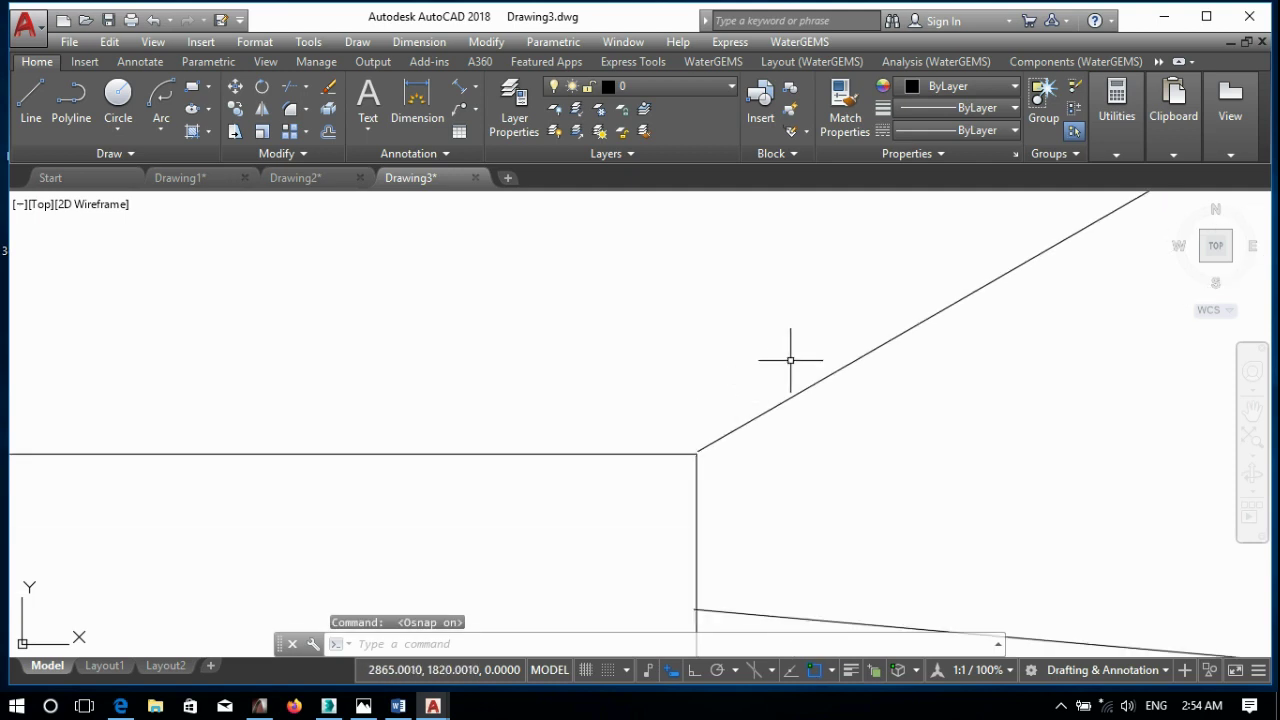
{"action": "scroll", "coordinate": [791, 363], "scroll_direction": "down", "scroll_amount": 1}
{"action": "left_click", "coordinate": [905, 295]}
{"action": "left_click", "coordinate": [901, 322]}
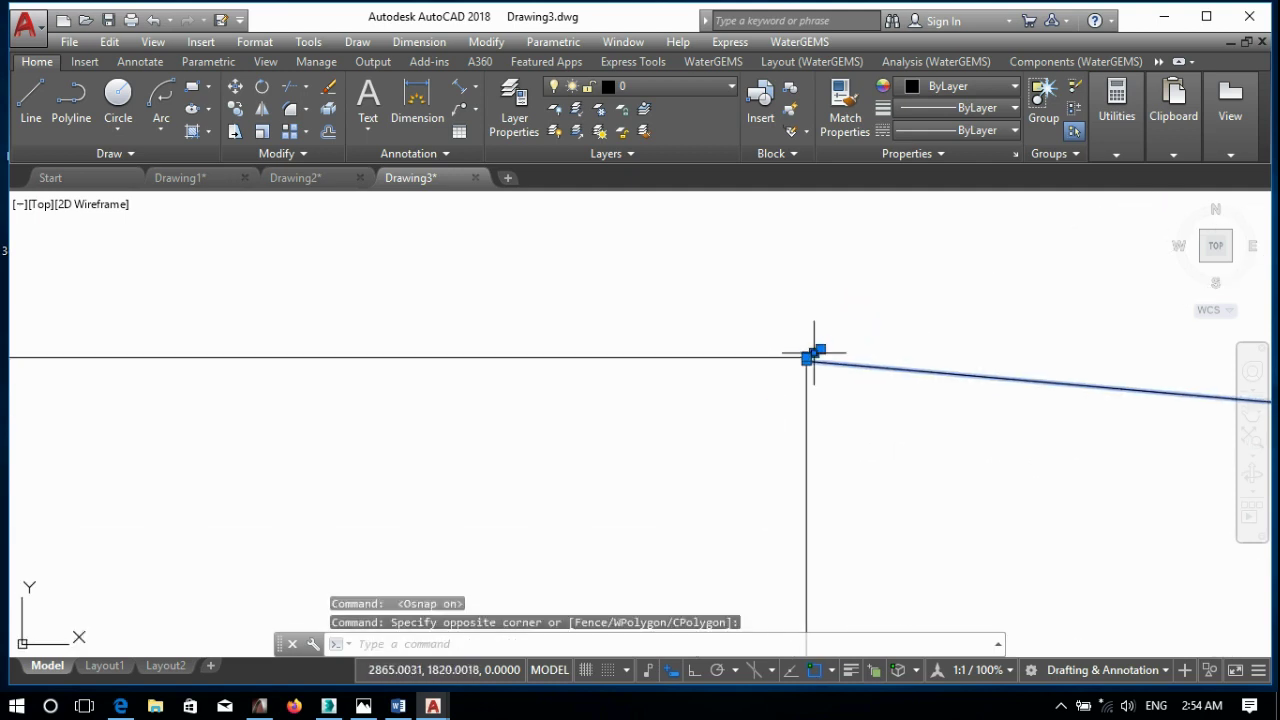
{"action": "left_click", "coordinate": [811, 354]}
{"action": "left_click", "coordinate": [975, 536]}
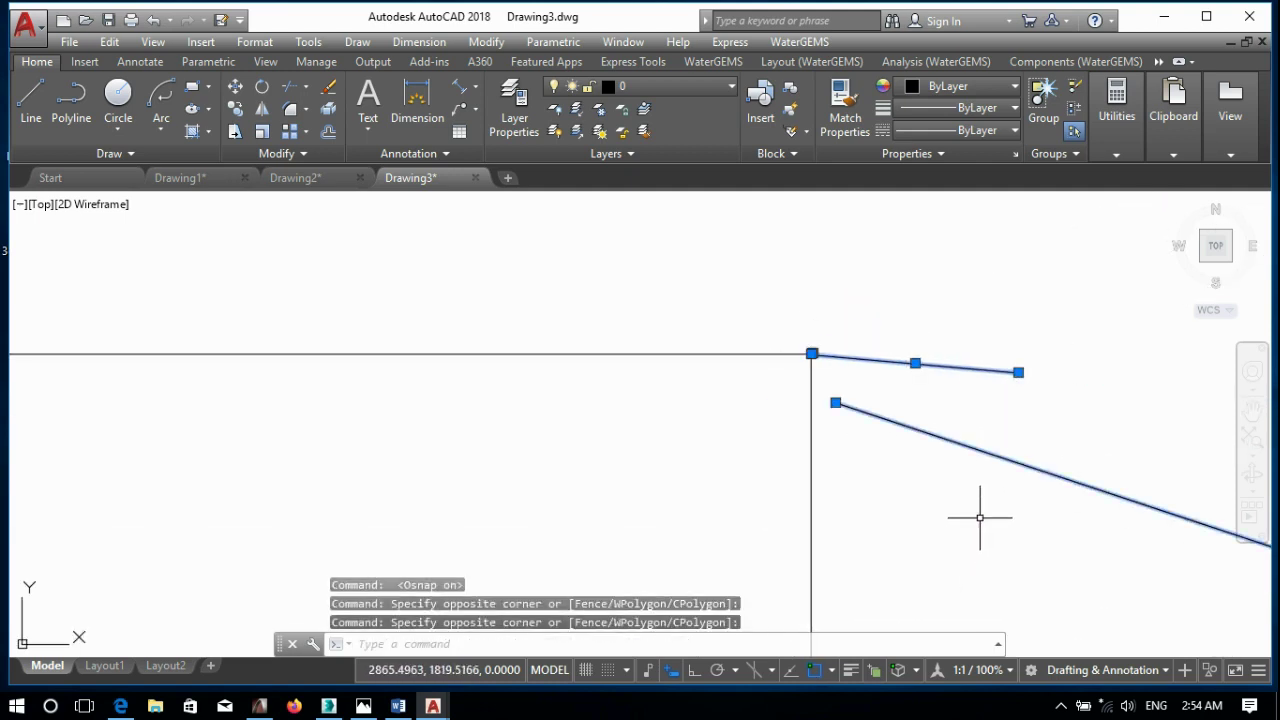
{"action": "key", "text": "Delete"}
- Draw a line snapped to the rectangle's top-right corner, then open Object Snap Settings
{"action": "left_click", "coordinate": [31, 100]}
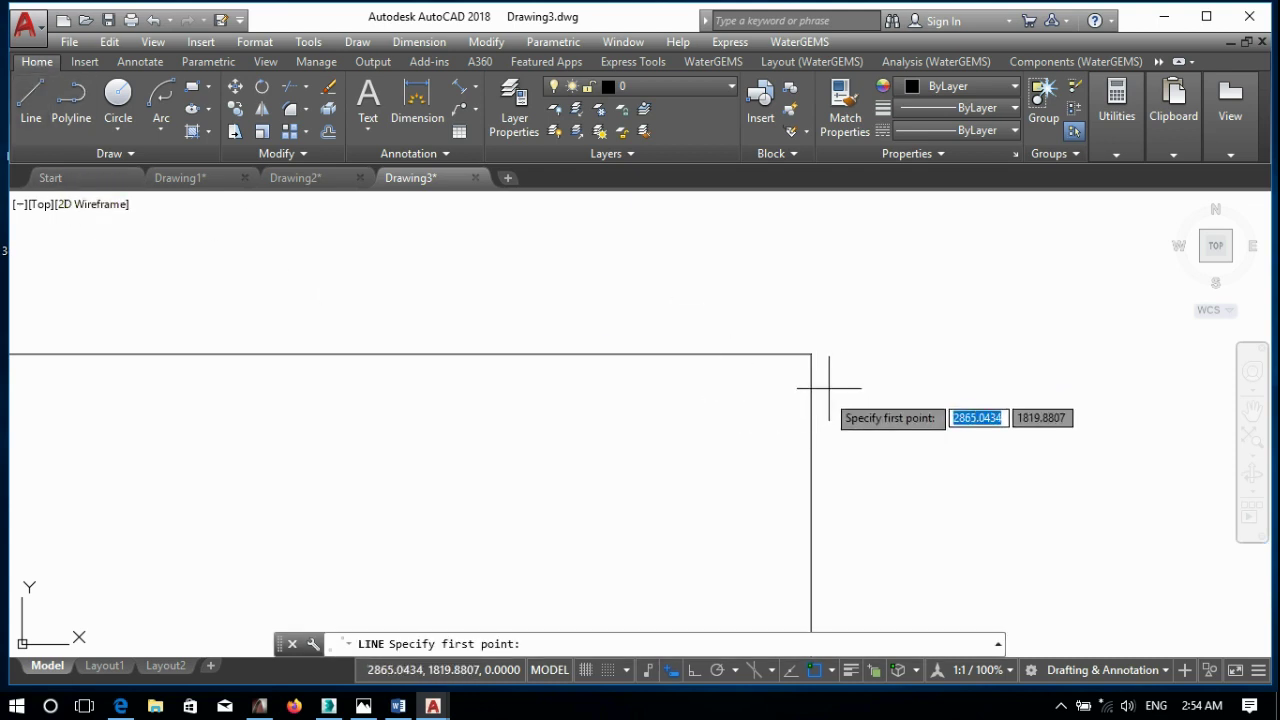
{"action": "left_click", "coordinate": [813, 355]}
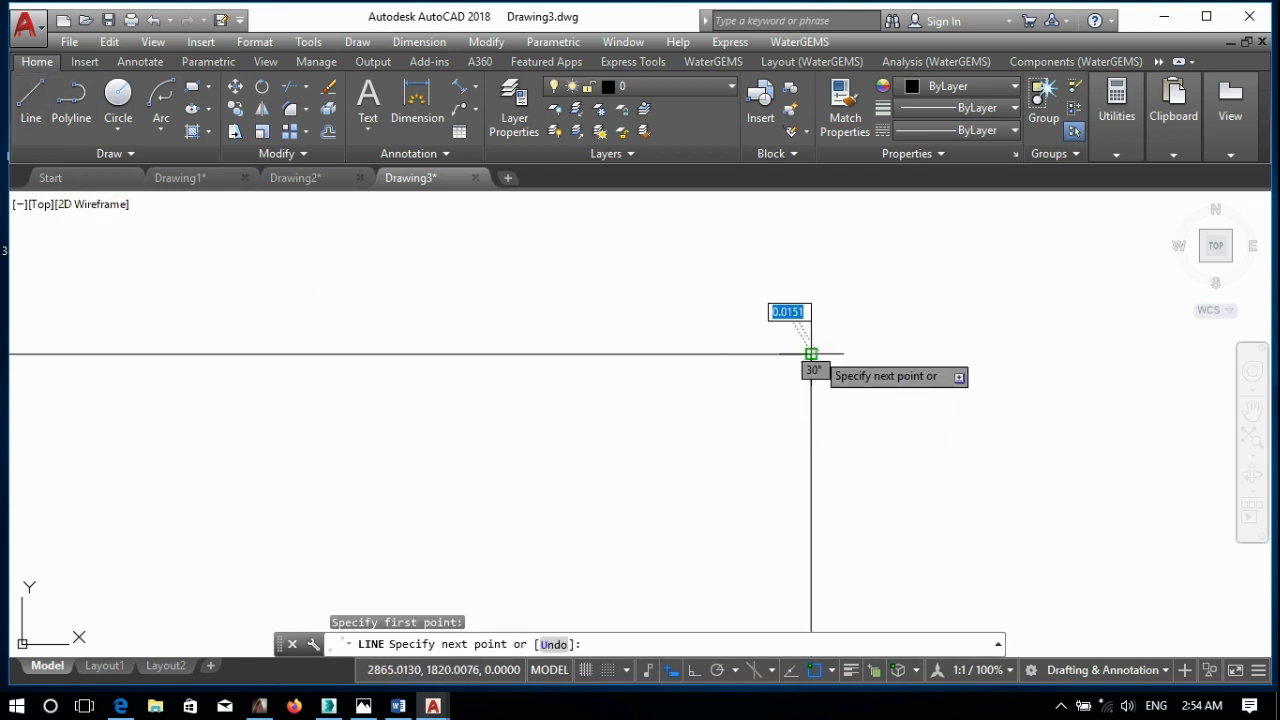
{"action": "left_click", "coordinate": [1086, 366]}
{"action": "key", "text": "Escape"}
{"action": "mouse_move", "coordinate": [617, 340]}
{"action": "middle_mouse_down"}
{"action": "mouse_move", "coordinate": [927, 415]}
{"action": "mouse_move", "coordinate": [924, 541]}
{"action": "middle_mouse_up"}
{"action": "mouse_move", "coordinate": [805, 353]}
{"action": "middle_mouse_down"}
{"action": "mouse_move", "coordinate": [841, 376]}
{"action": "mouse_move", "coordinate": [807, 507]}
{"action": "middle_mouse_up"}
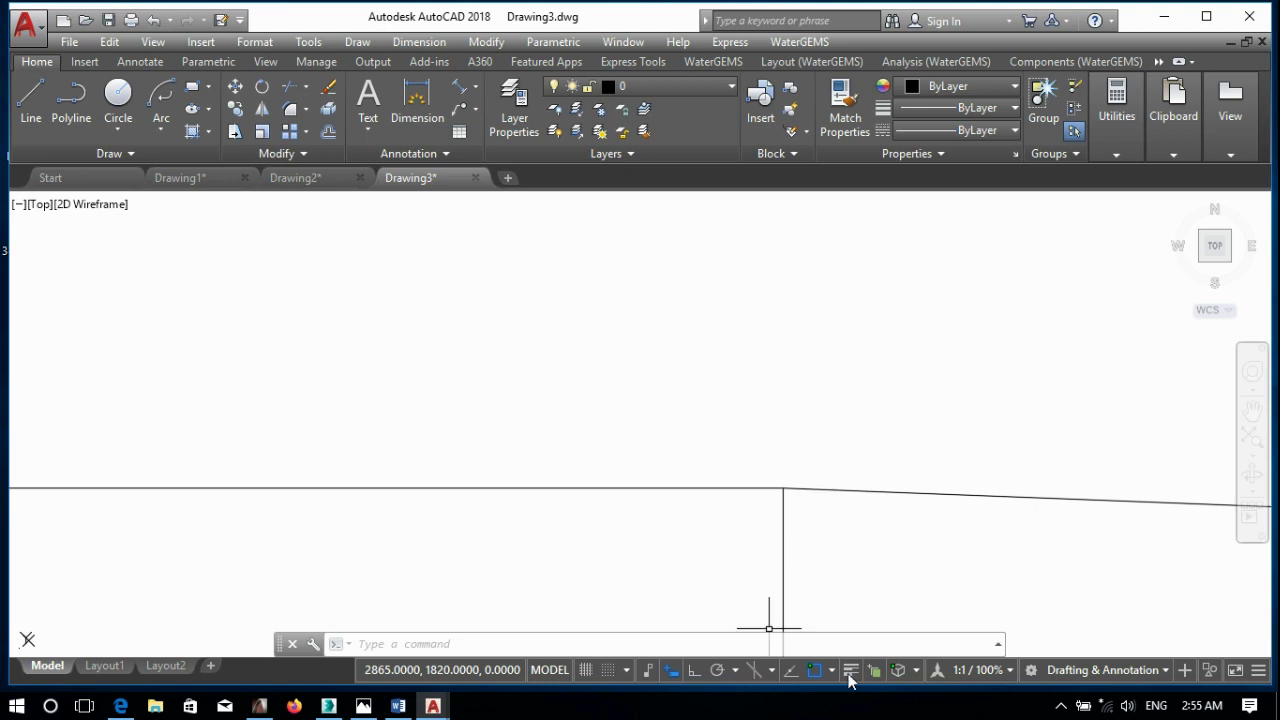
{"action": "right_click", "coordinate": [817, 673]}
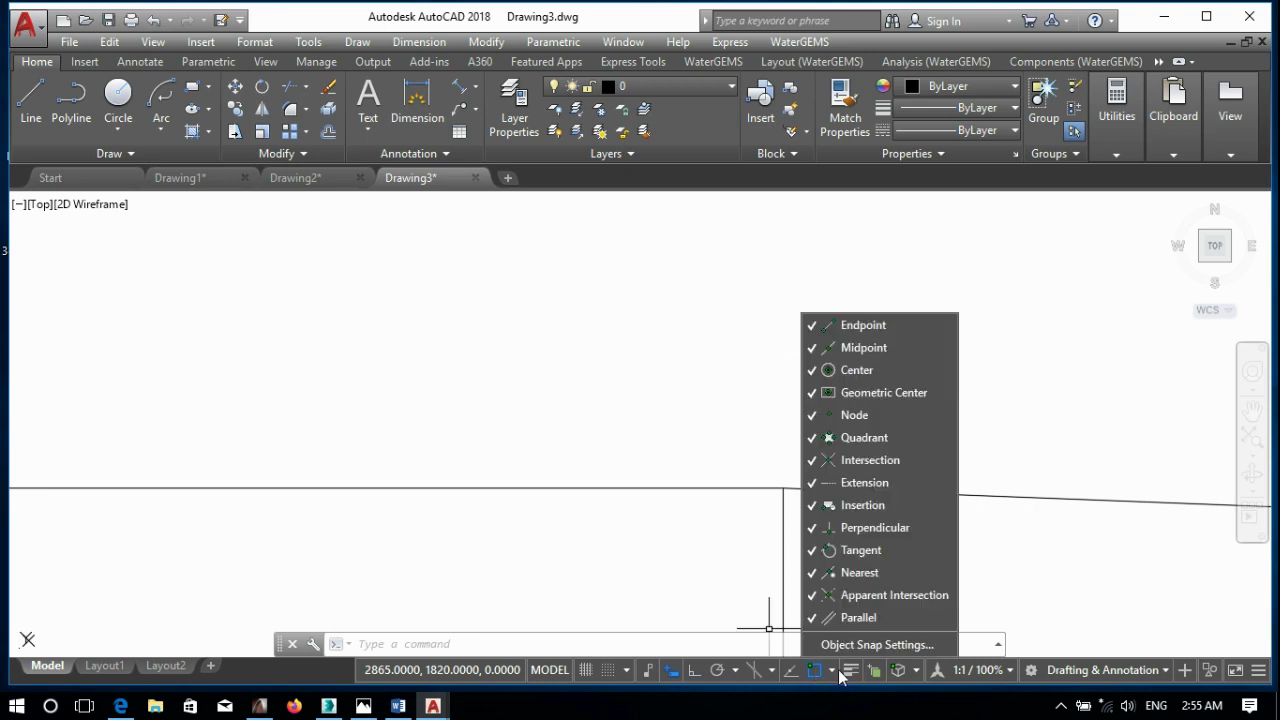
{"action": "left_click", "coordinate": [848, 645]}
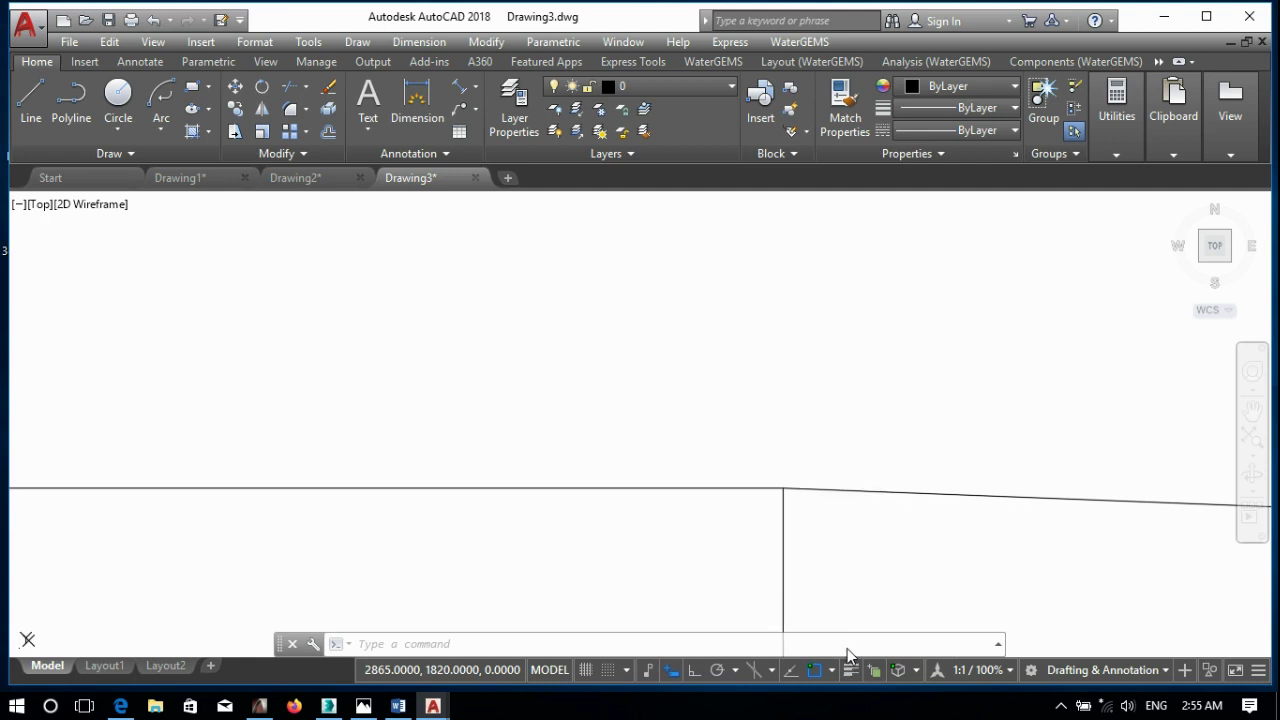
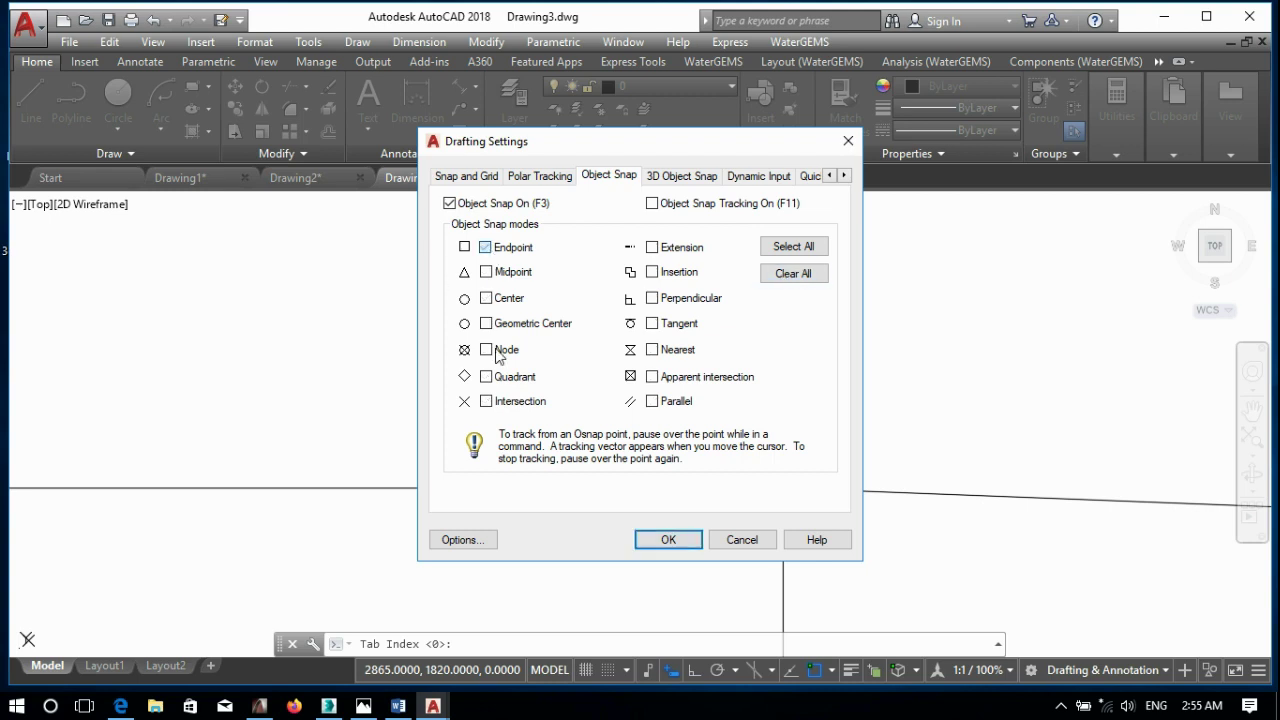
- Apply the Endpoint-only snap and erase the right-angled polyline, leaving one sloped line
{"action": "left_click", "coordinate": [683, 545]}
{"action": "mouse_move", "coordinate": [567, 495]}
{"action": "middle_mouse_down"}
{"action": "mouse_move", "coordinate": [569, 470]}
{"action": "mouse_move", "coordinate": [864, 401]}
{"action": "mouse_move", "coordinate": [571, 449]}
{"action": "mouse_move", "coordinate": [728, 371]}
{"action": "mouse_move", "coordinate": [634, 435]}
{"action": "middle_mouse_up"}
{"action": "left_click", "coordinate": [651, 480]}
{"action": "left_click", "coordinate": [414, 563]}
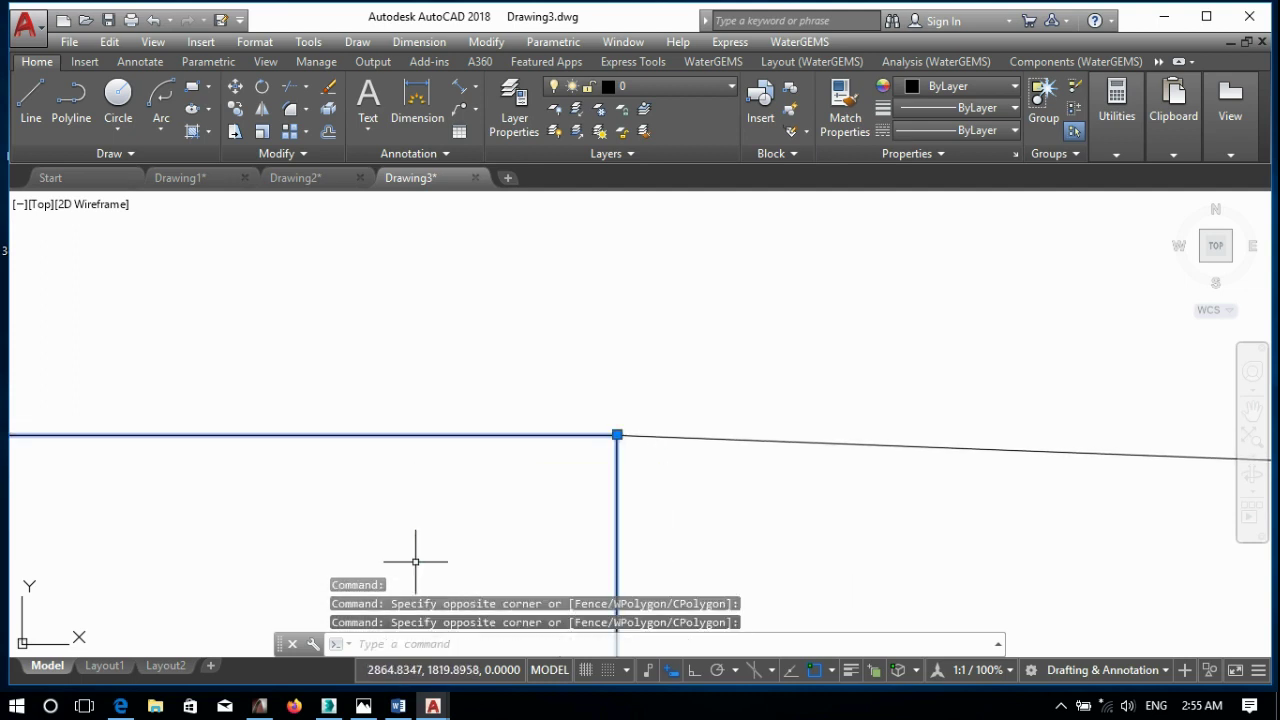
{"action": "key", "text": "Delete"}
{"action": "scroll", "coordinate": [517, 443], "scroll_direction": "down", "scroll_amount": 3}
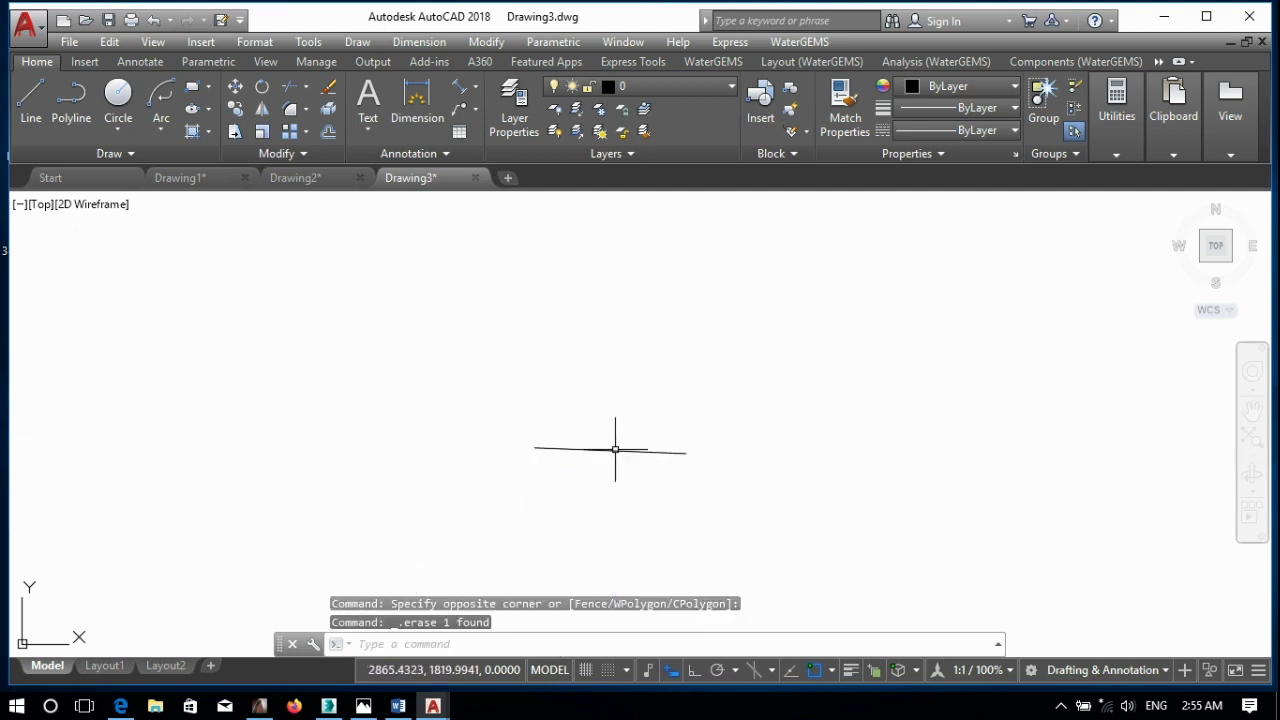
{"action": "scroll", "coordinate": [614, 449], "scroll_direction": "up", "scroll_amount": 1}
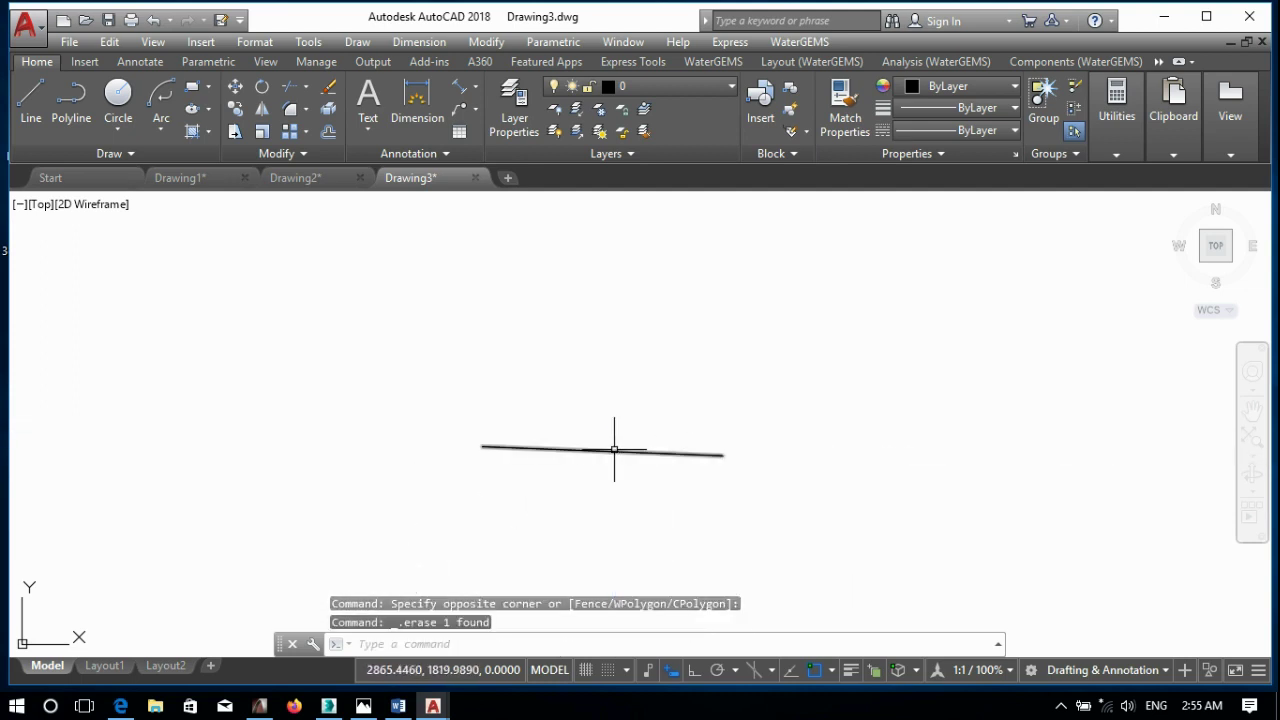
- Start a line at the sloped line's left end, then cancel it
{"action": "left_click", "coordinate": [39, 98]}
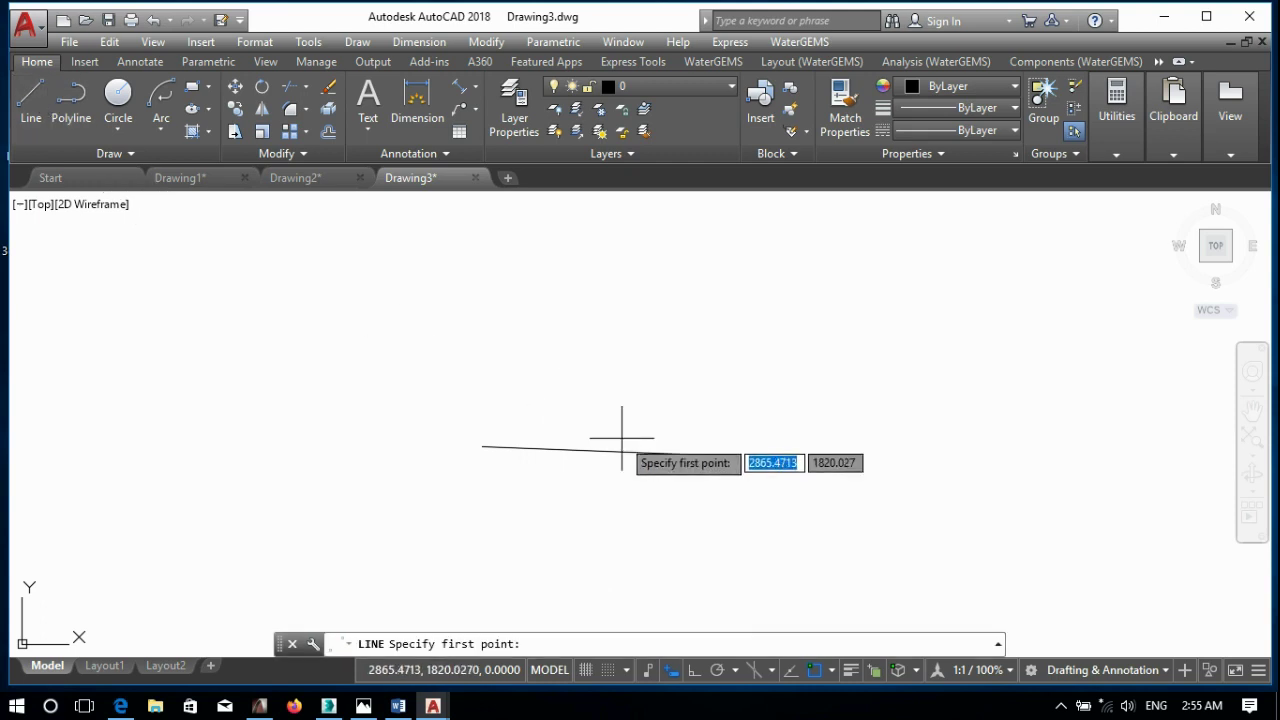
{"action": "left_click", "coordinate": [568, 446]}
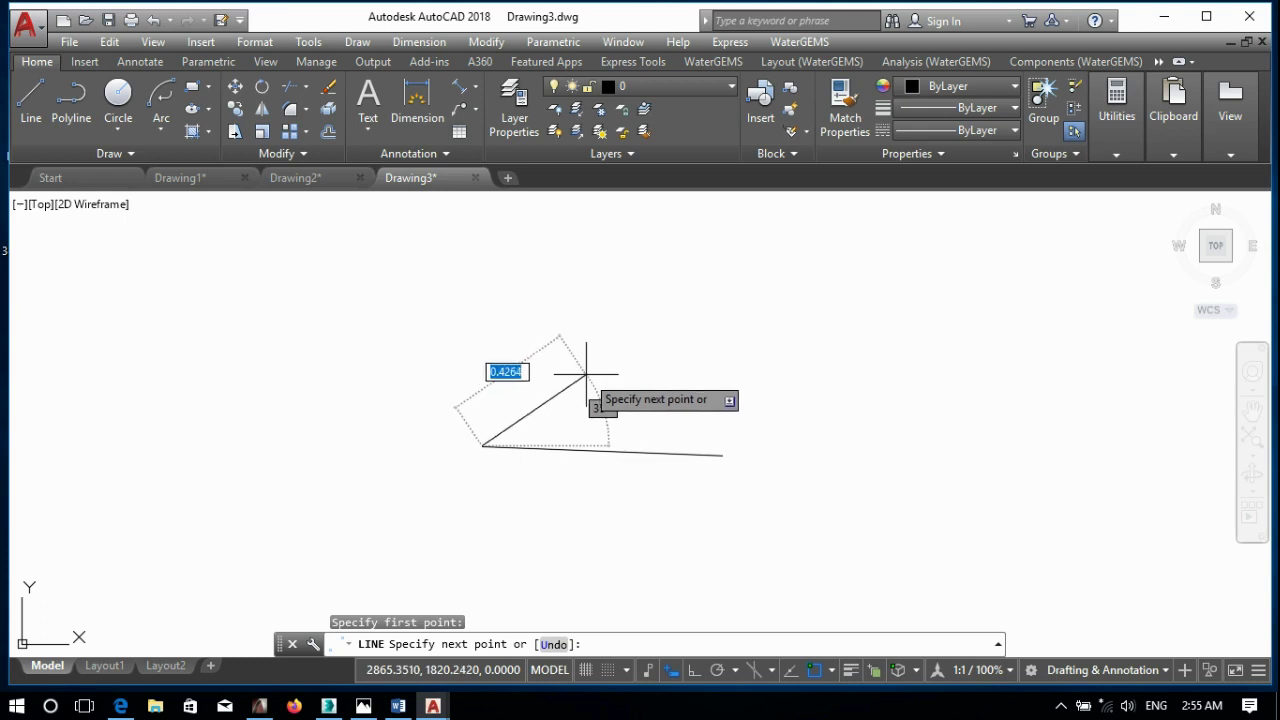
{"action": "key", "text": "Escape"}
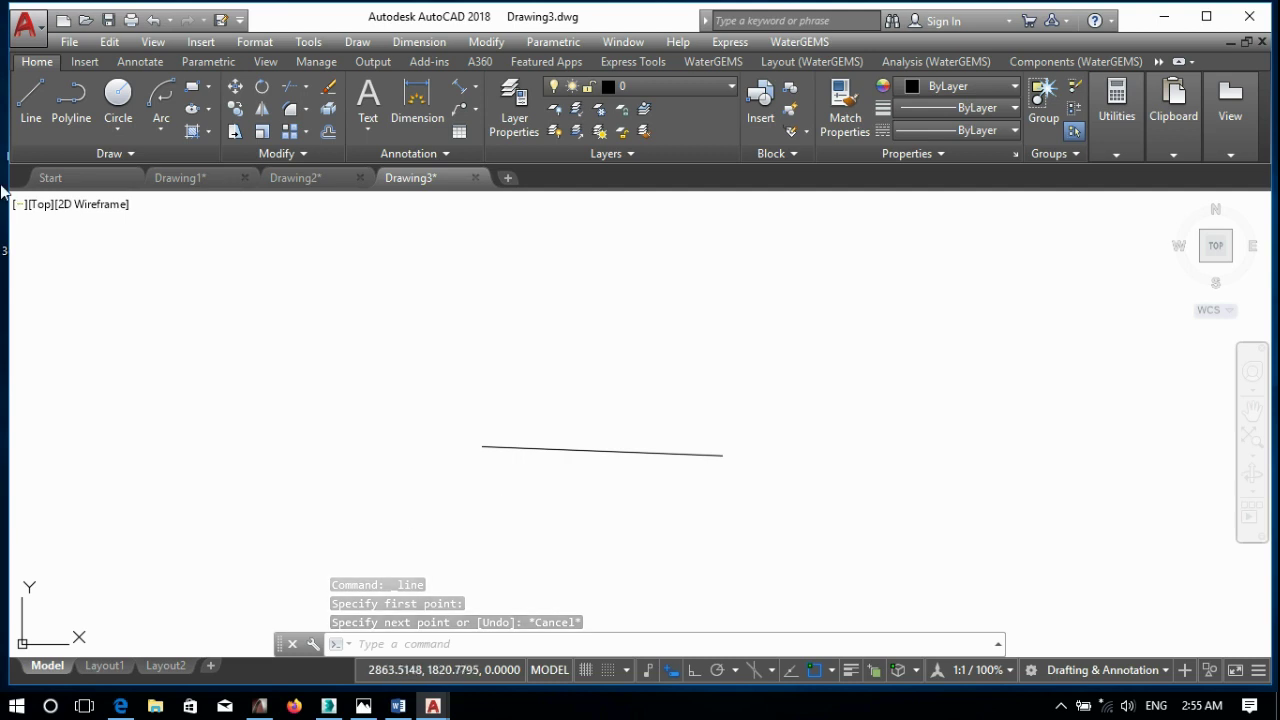
- Draw a line up-left from the sloped line's right end to form a V, then open Object Snap Settings
{"action": "left_click", "coordinate": [28, 108]}
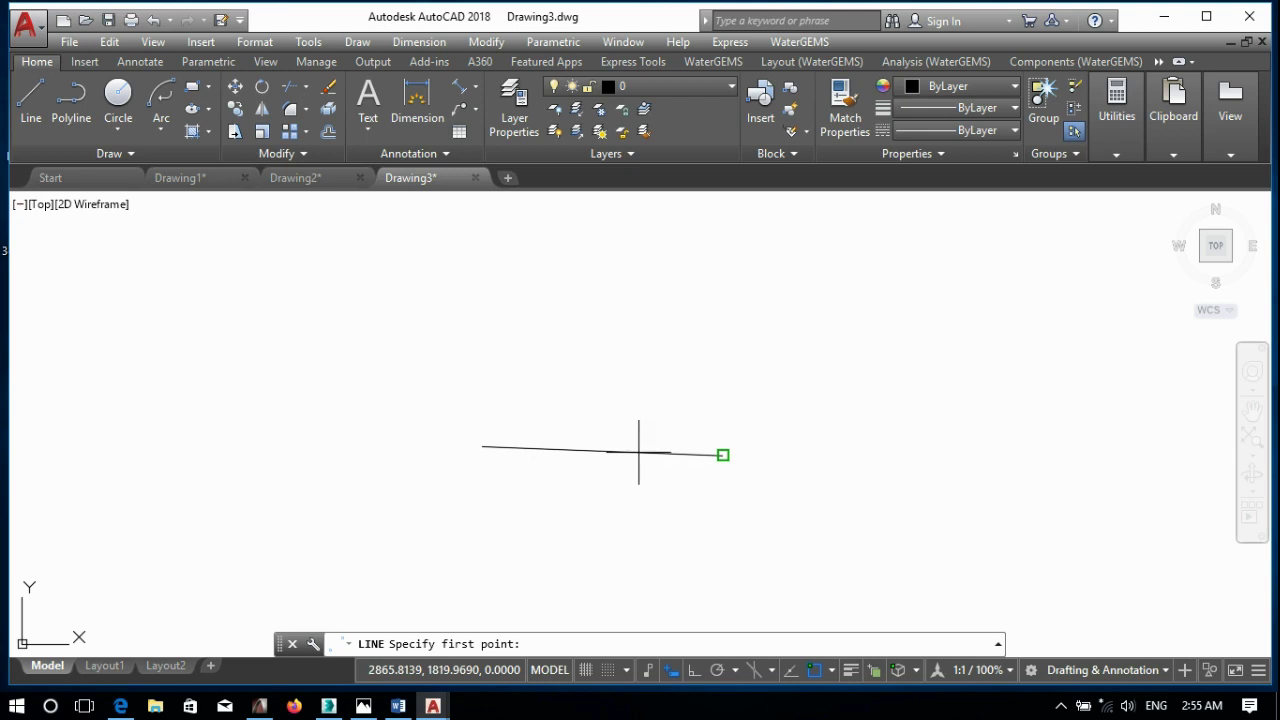
{"action": "left_click", "coordinate": [637, 447]}
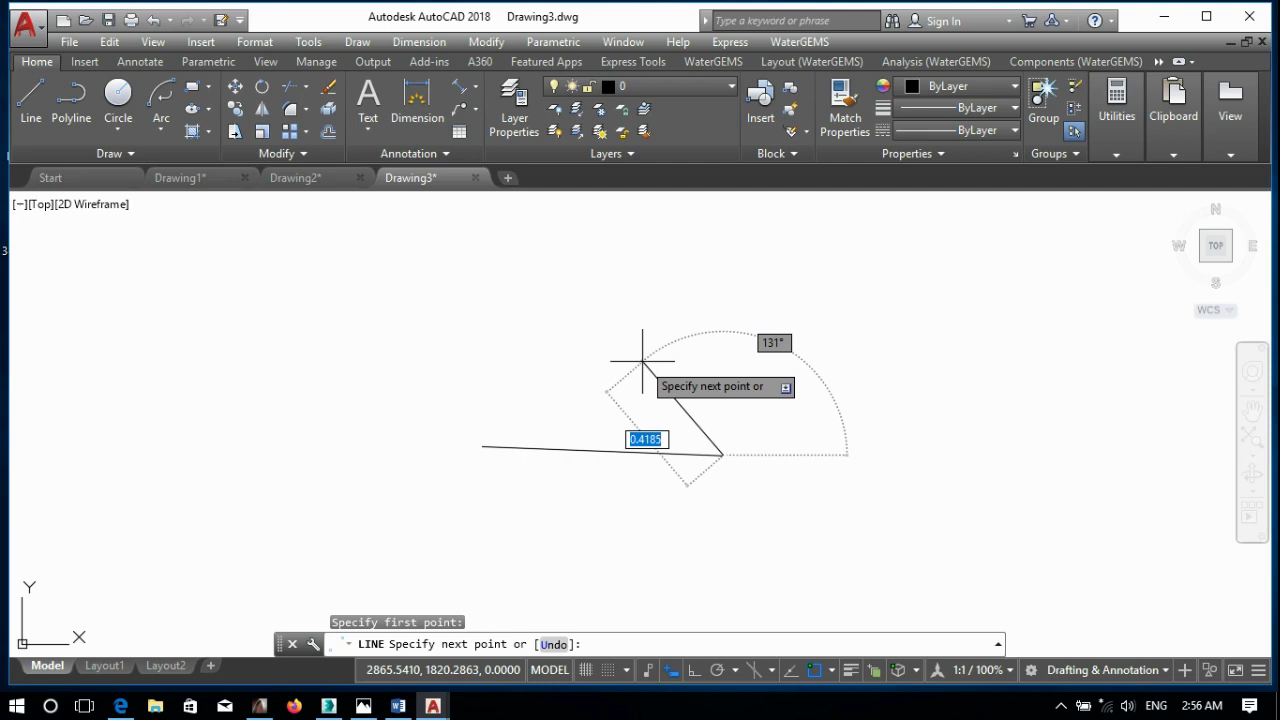
{"action": "left_click", "coordinate": [631, 326]}
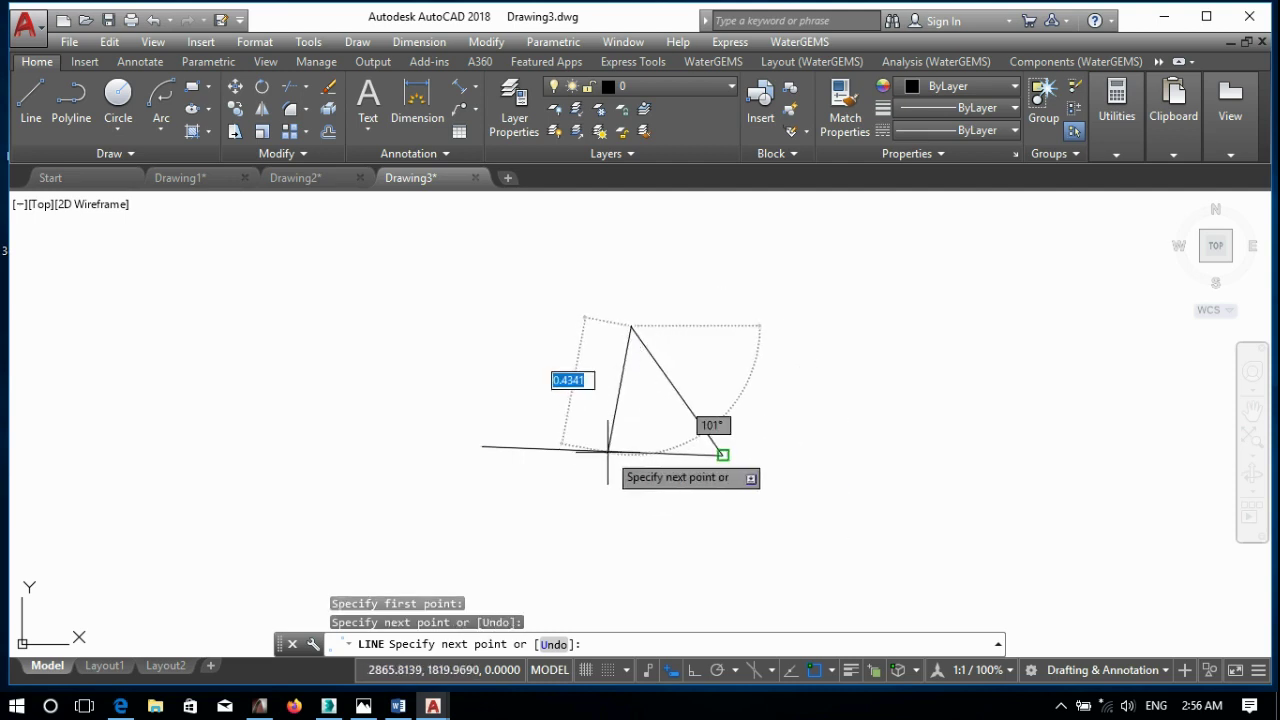
{"action": "key", "text": "Return"}
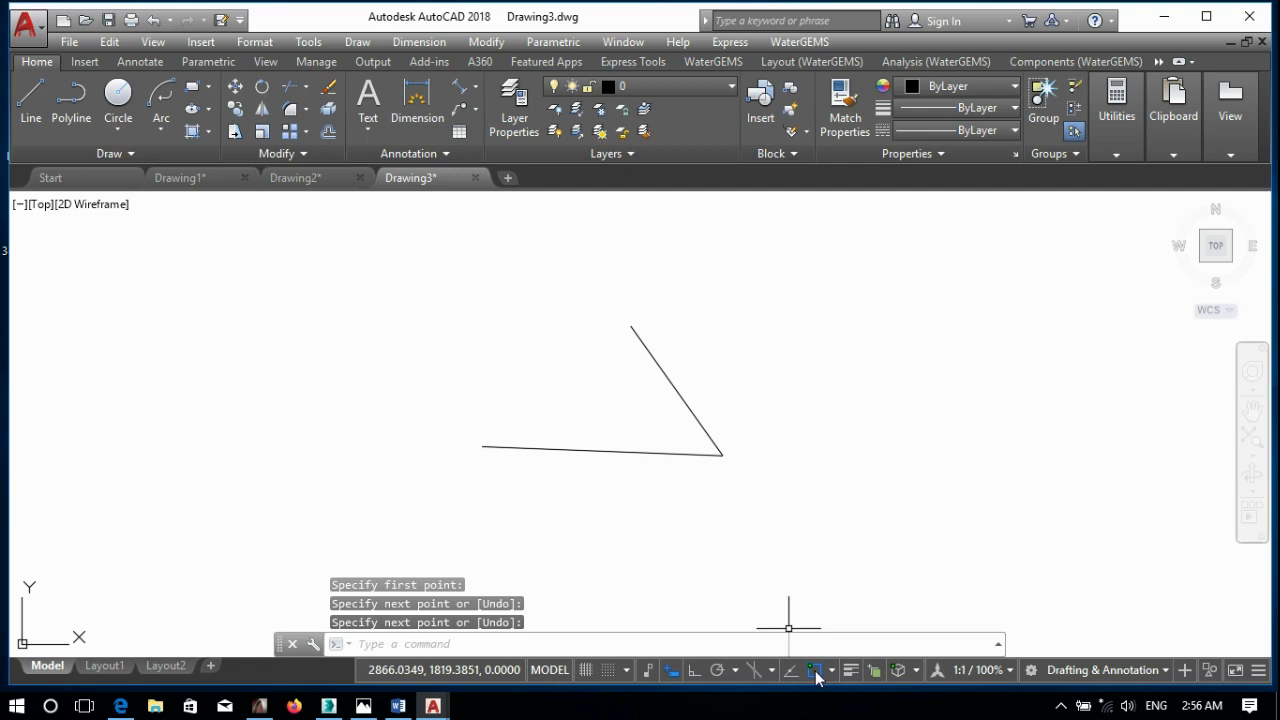
{"action": "right_click", "coordinate": [816, 674]}
{"action": "left_click", "coordinate": [824, 648]}
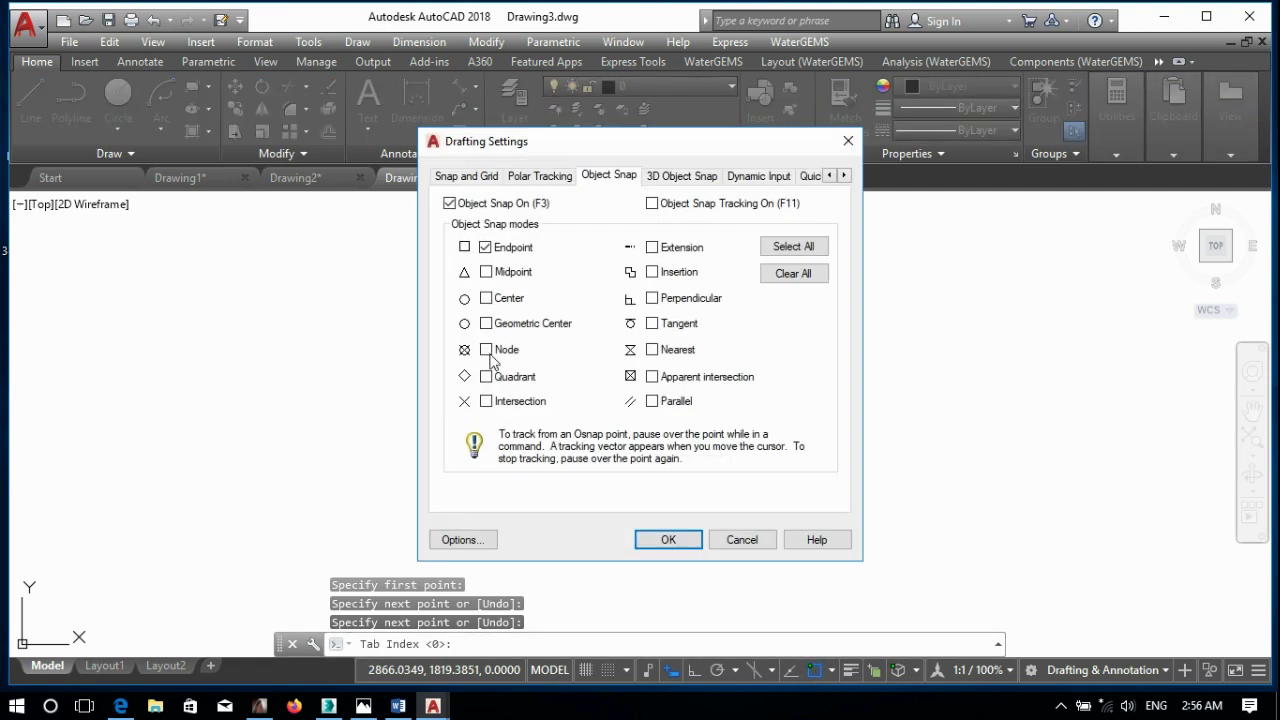
- Switch object snap to Midpoint instead of Endpoint and apply it
{"action": "left_click", "coordinate": [486, 272]}
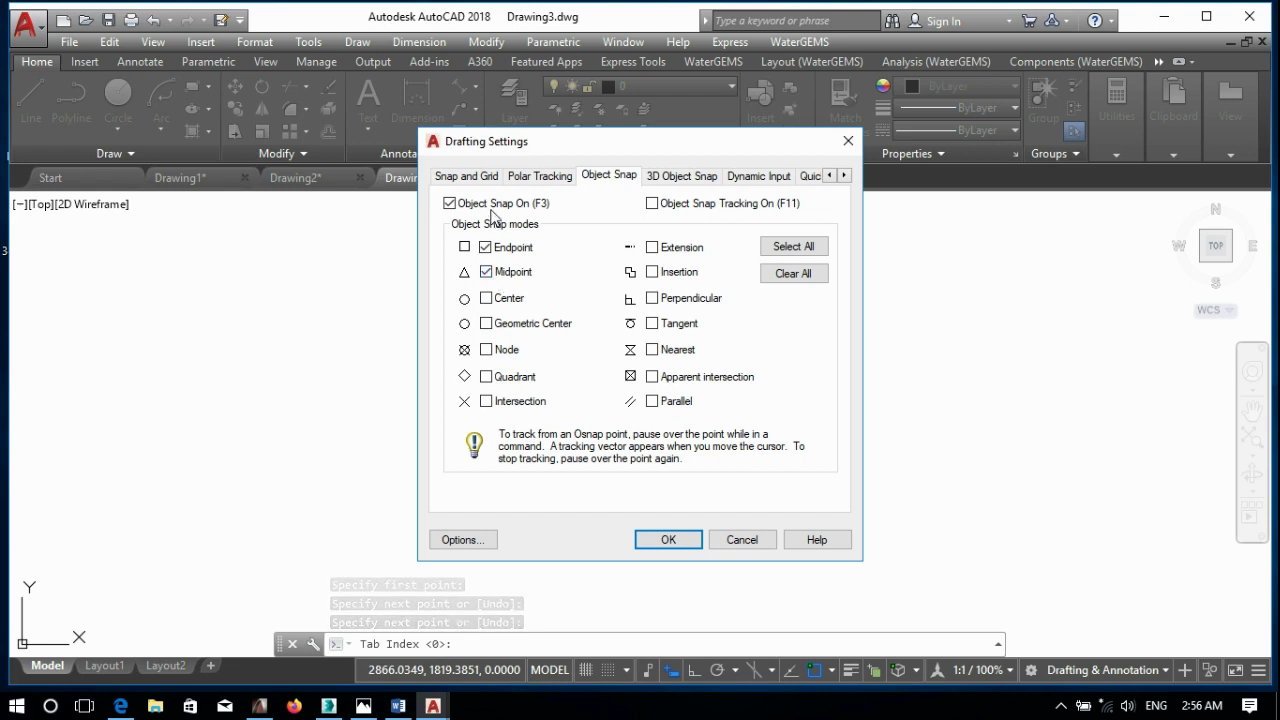
{"action": "left_click", "coordinate": [486, 247]}
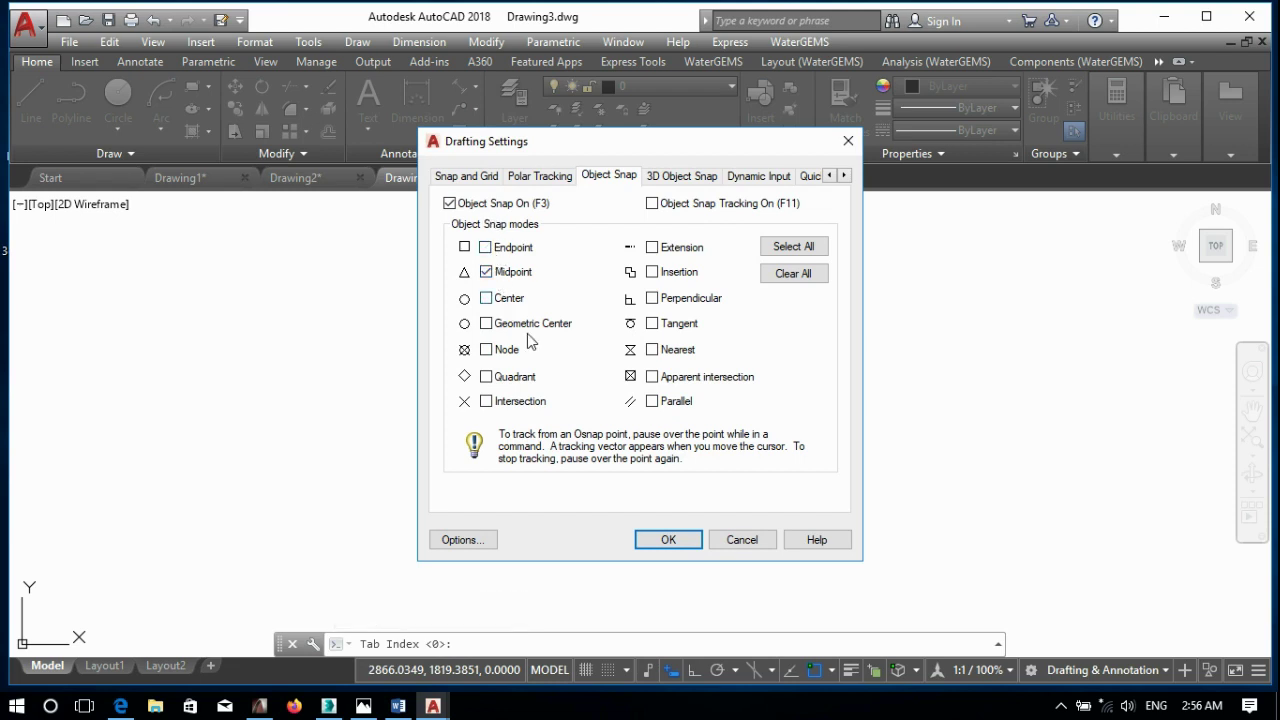
{"action": "left_click", "coordinate": [688, 546]}
- Test a polyline start at the upper line's midpoint, cancel it, and reopen Object Snap Settings
{"action": "left_click", "coordinate": [71, 105]}
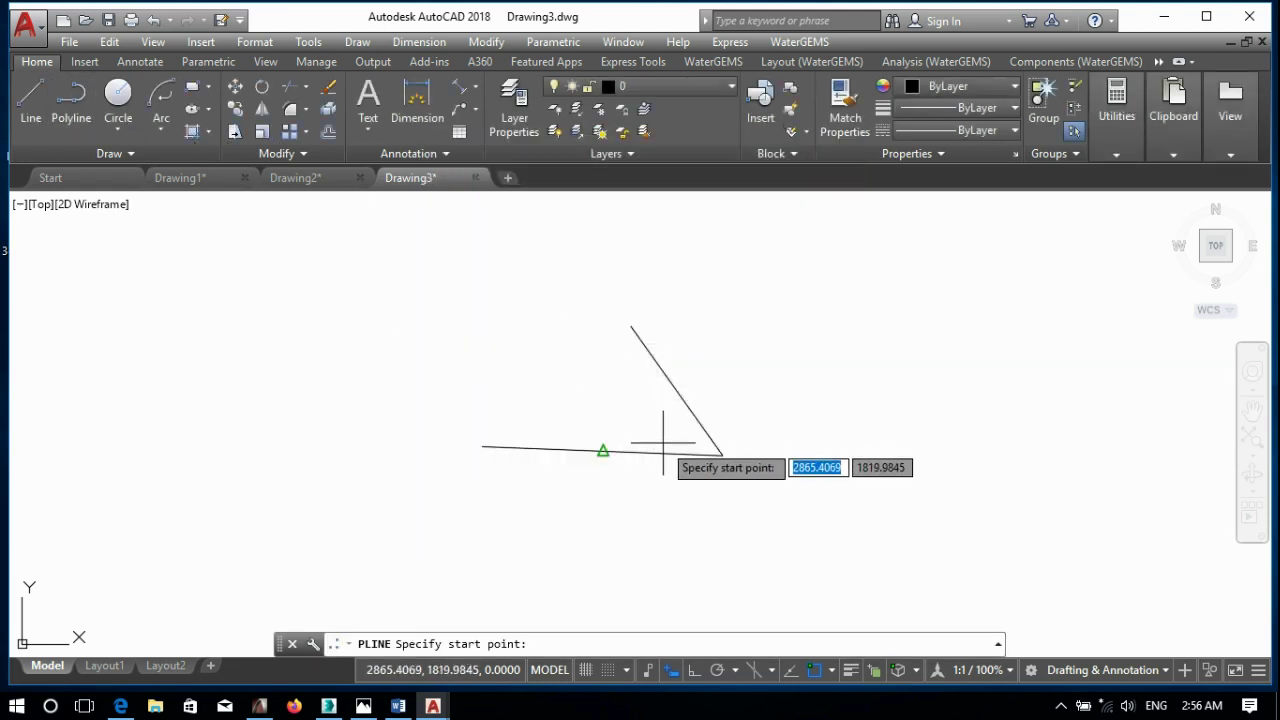
{"action": "left_click", "coordinate": [722, 455]}
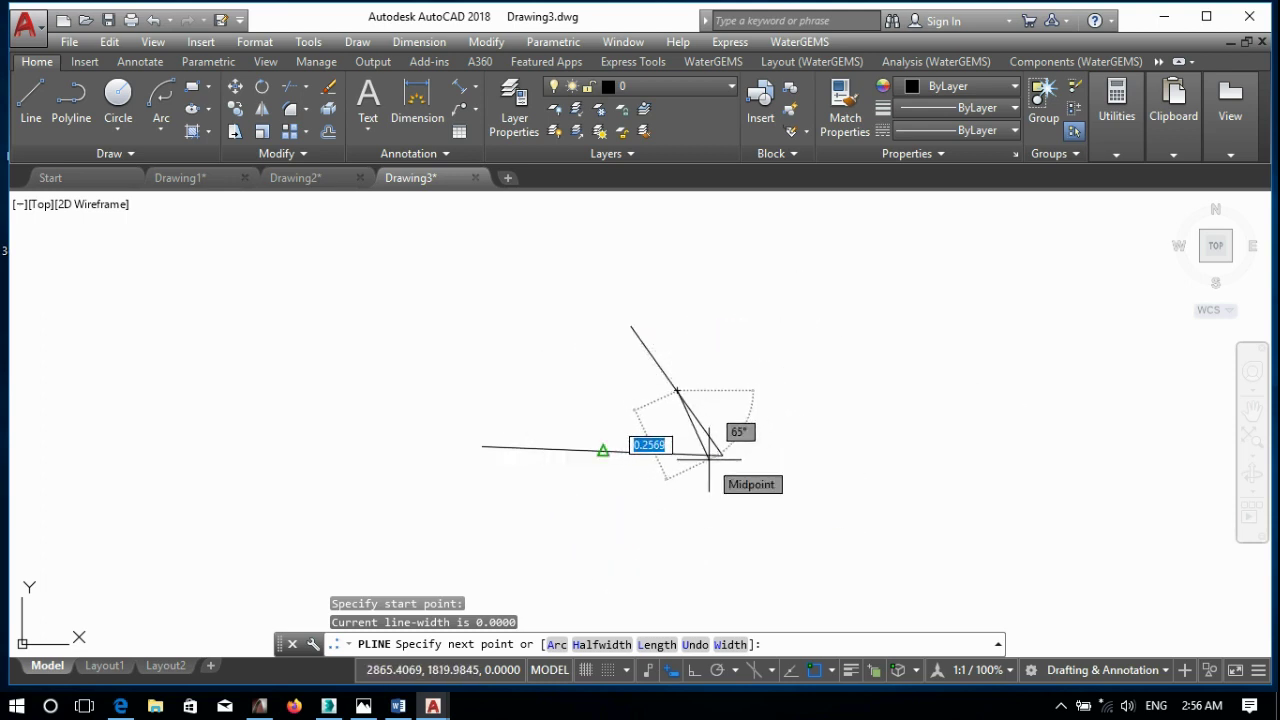
{"action": "key", "text": "Escape"}
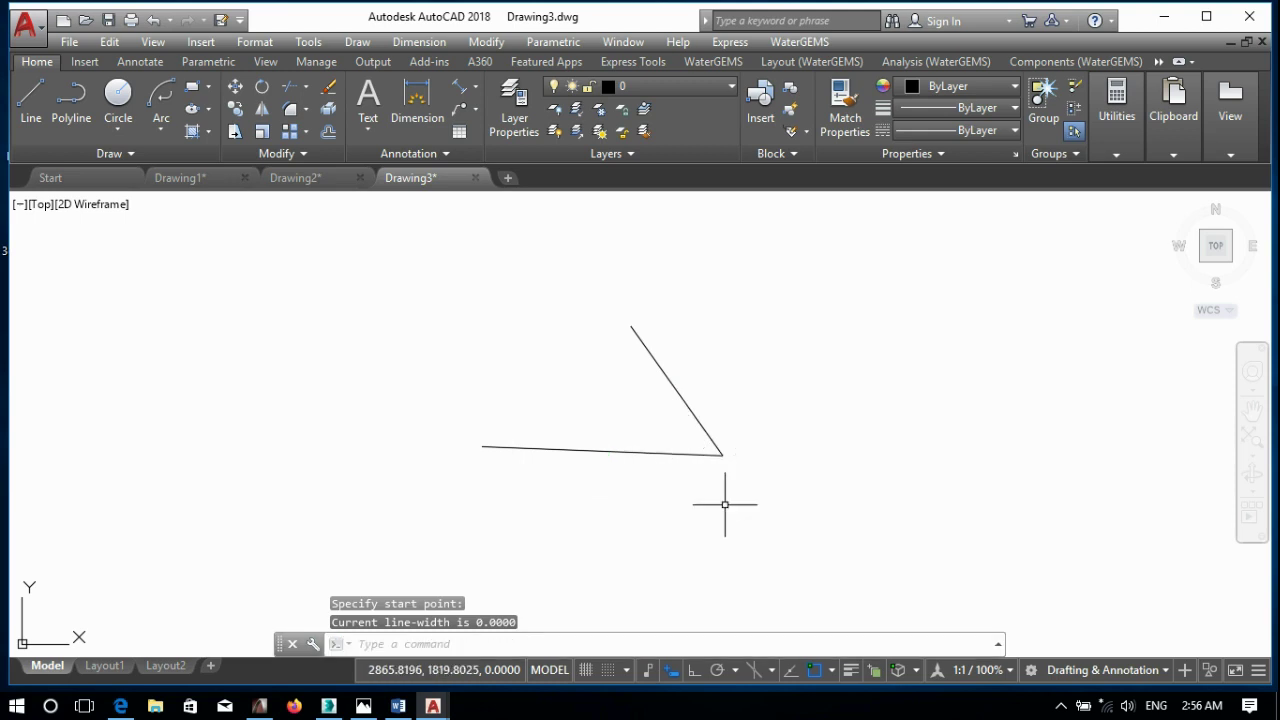
{"action": "left_click", "coordinate": [831, 670]}
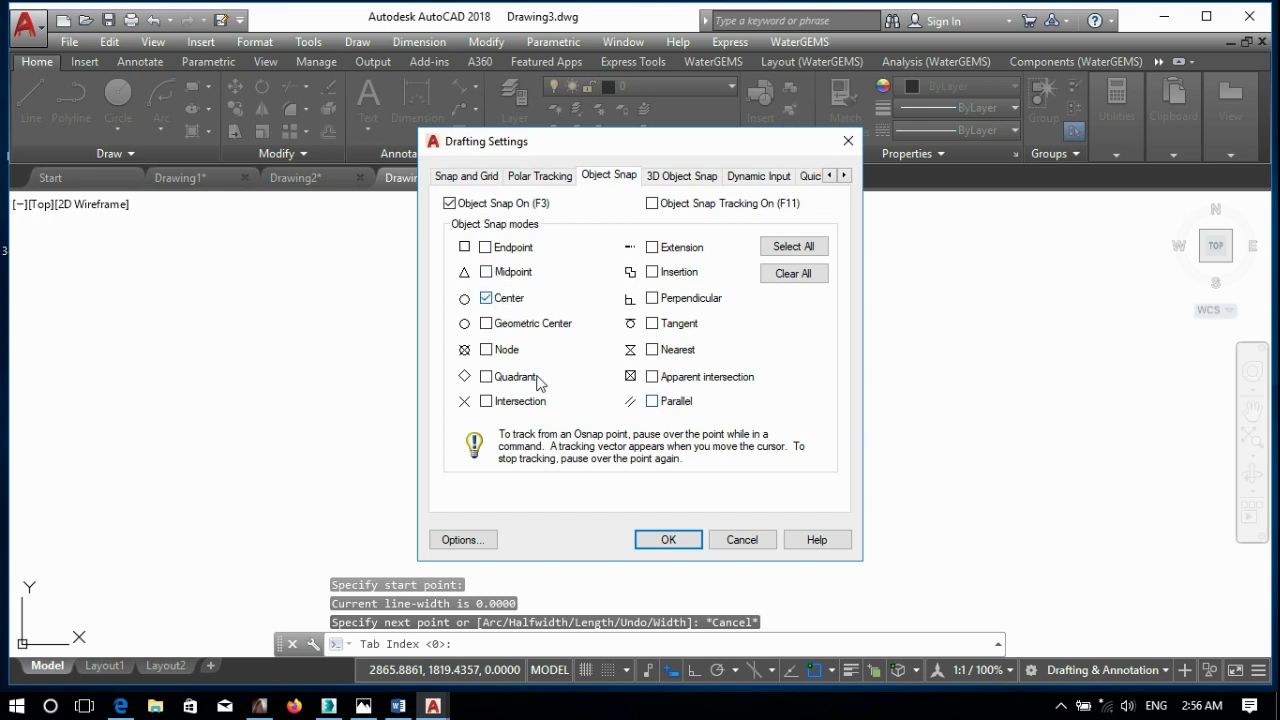
- Apply the Center-only snap and draw a circle above the V
{"action": "left_click", "coordinate": [668, 540]}
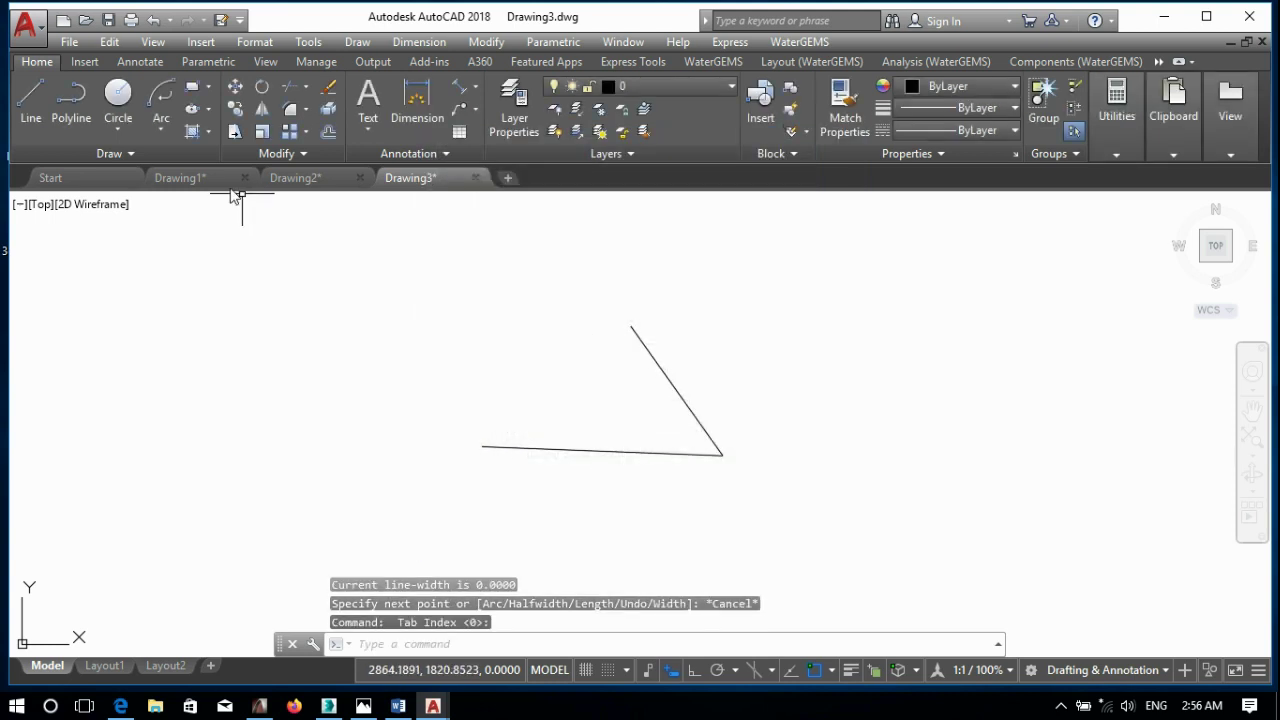
{"action": "left_click", "coordinate": [118, 95]}
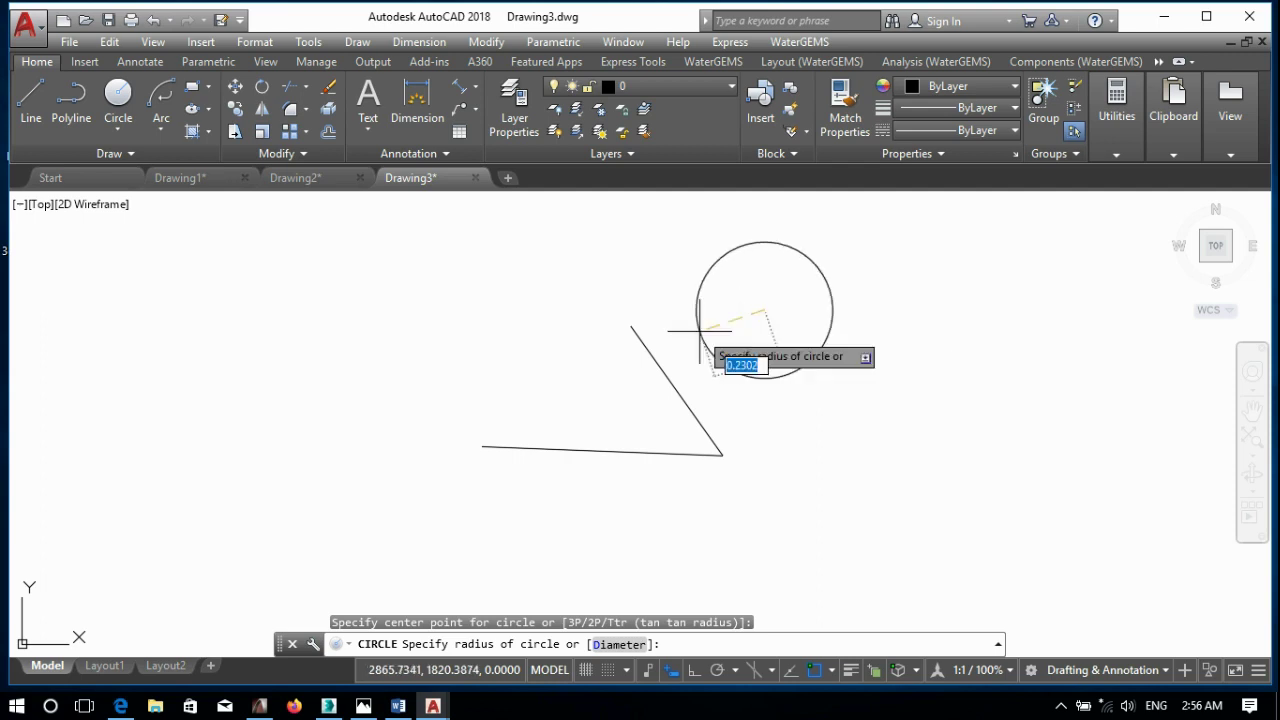
{"action": "left_click", "coordinate": [810, 368]}
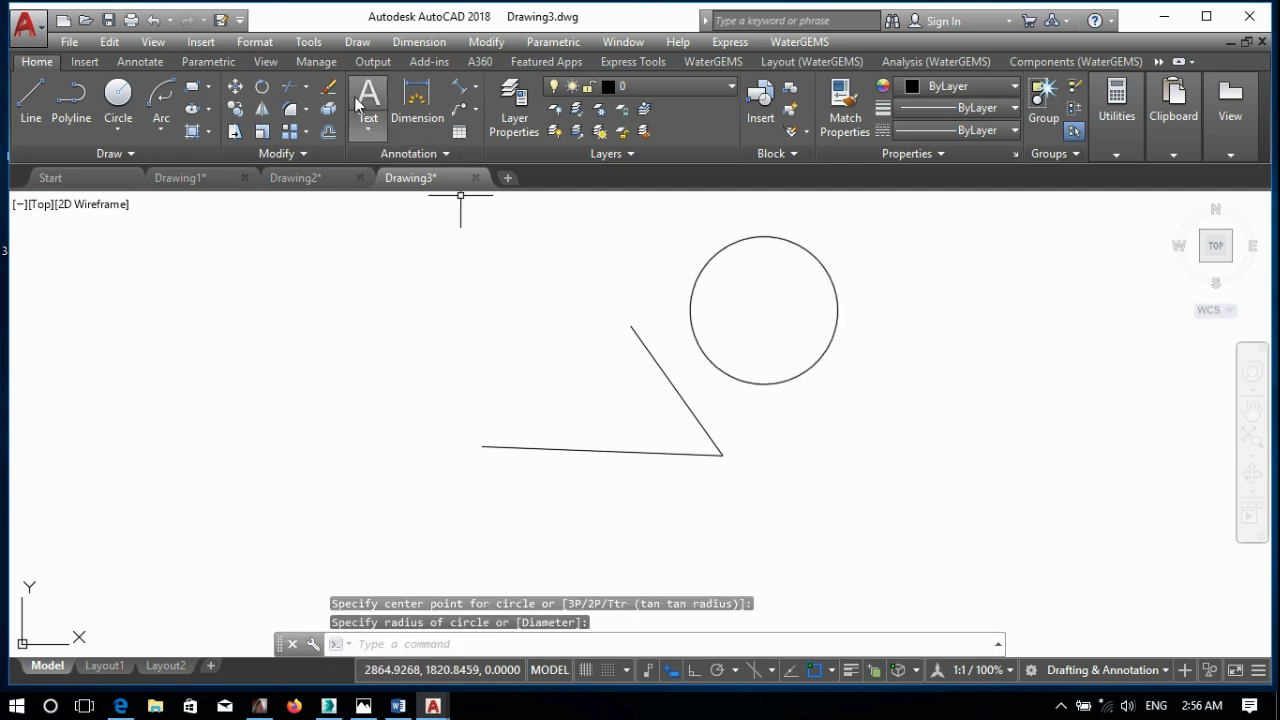
- Draw a line from the circle's centre down to the right, then reopen Object Snap Settings
{"action": "left_click", "coordinate": [31, 100]}
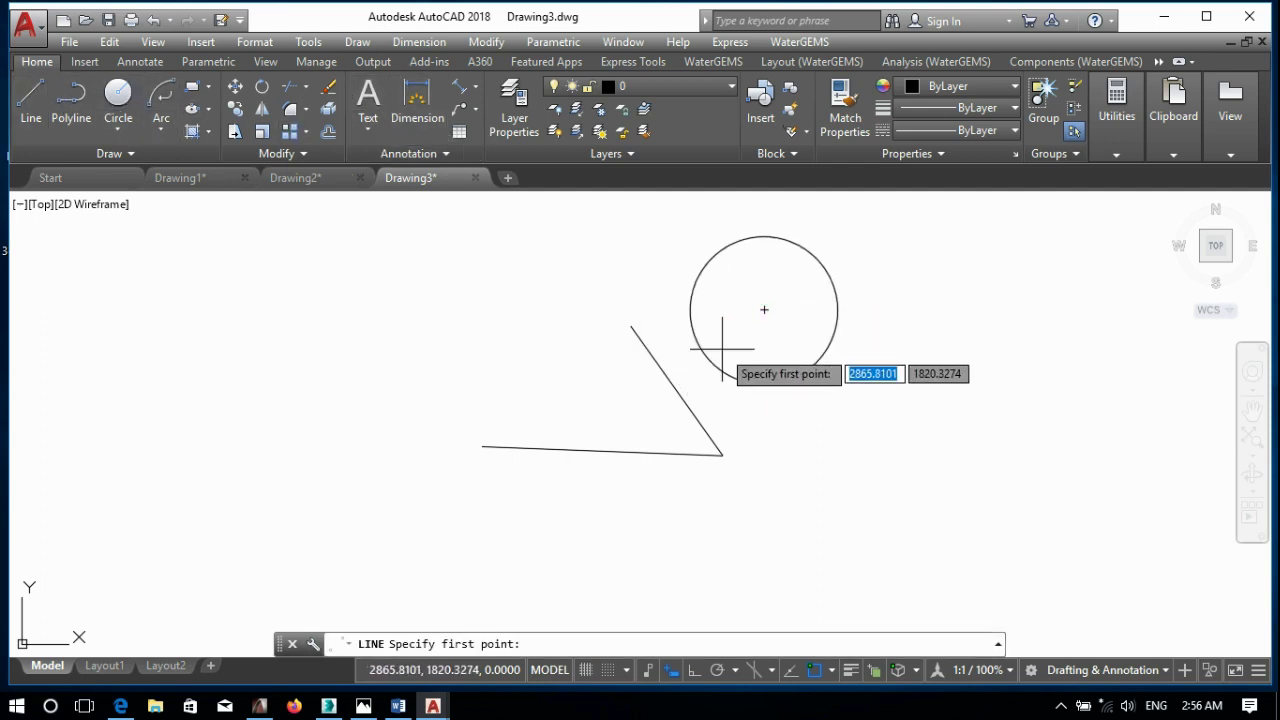
{"action": "left_click", "coordinate": [767, 310]}
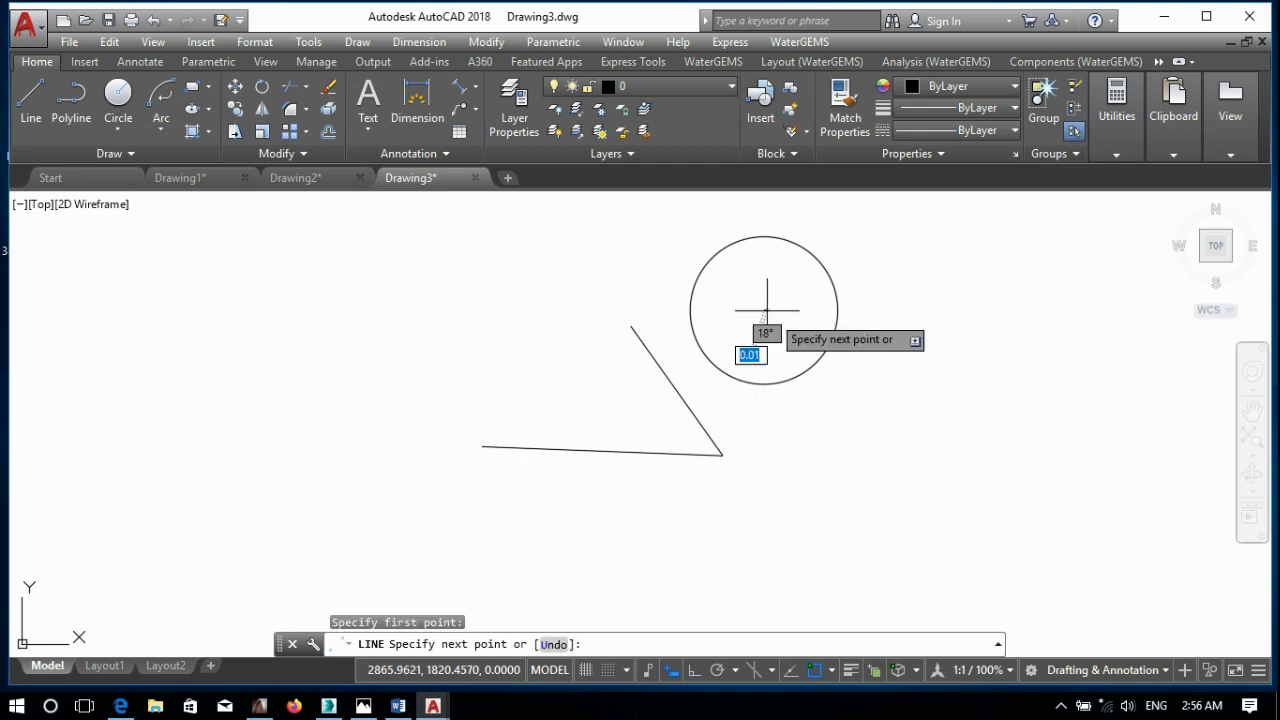
{"action": "left_click", "coordinate": [1032, 427]}
{"action": "key", "text": "Return"}
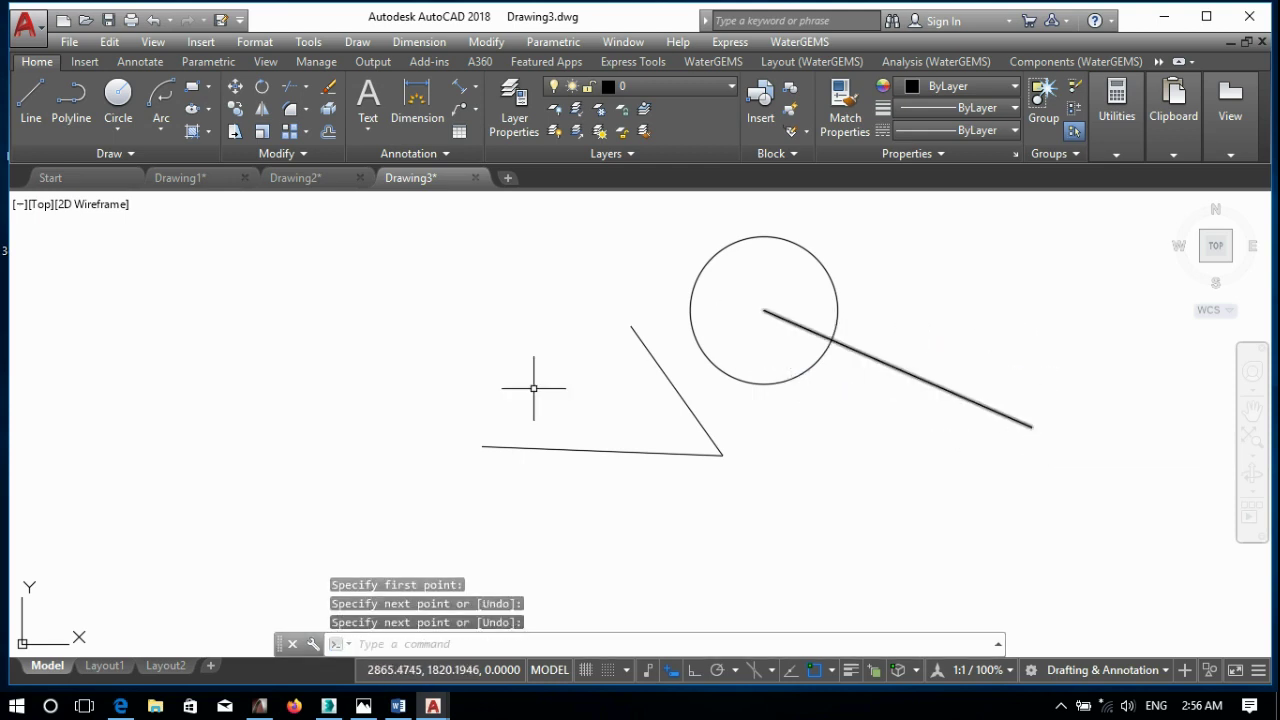
{"action": "right_click", "coordinate": [809, 668]}
{"action": "left_click", "coordinate": [843, 645]}
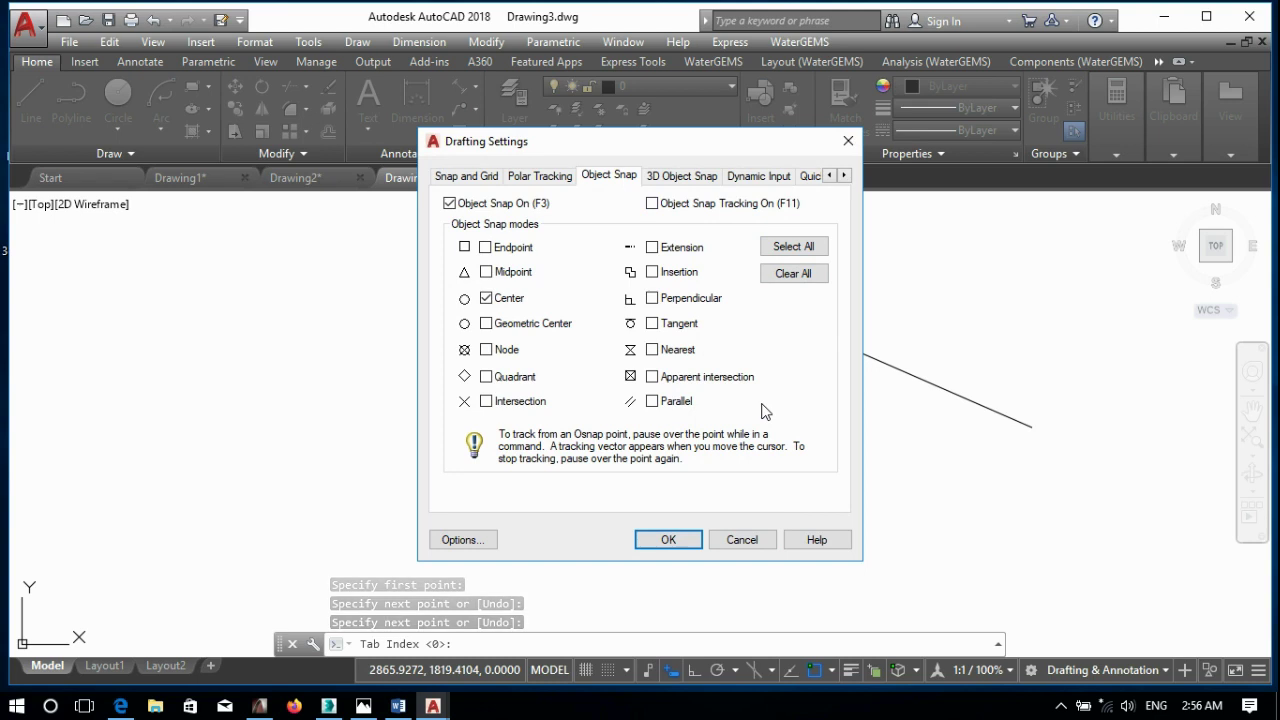
- Enable every object snap mode and test a line start on the circle's line, then cancel
{"action": "left_click", "coordinate": [778, 249]}
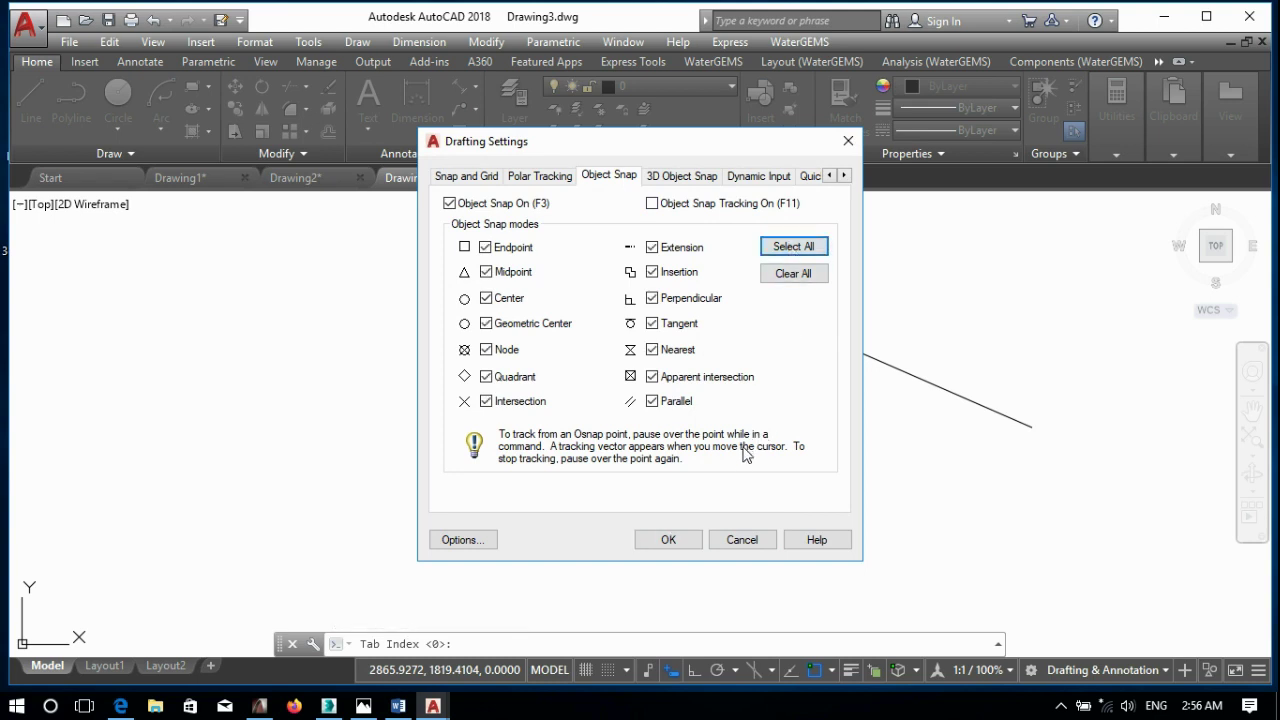
{"action": "left_click", "coordinate": [679, 542]}
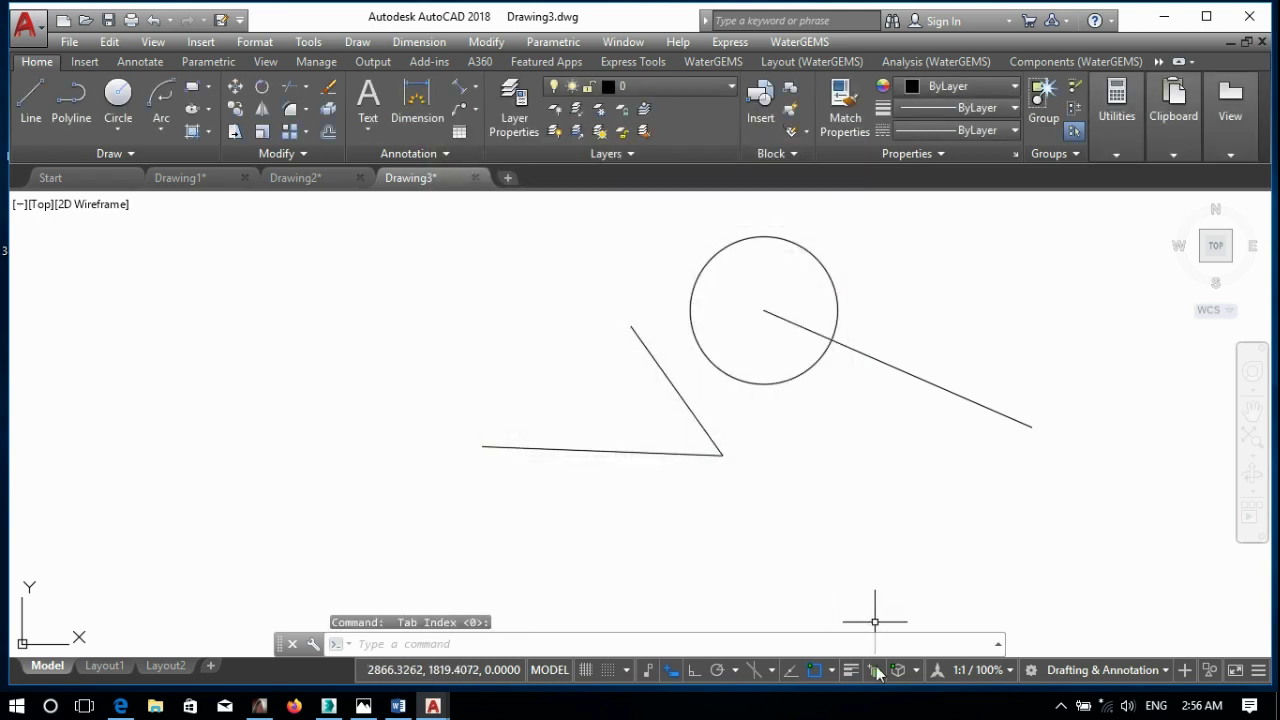
{"action": "left_click", "coordinate": [31, 100]}
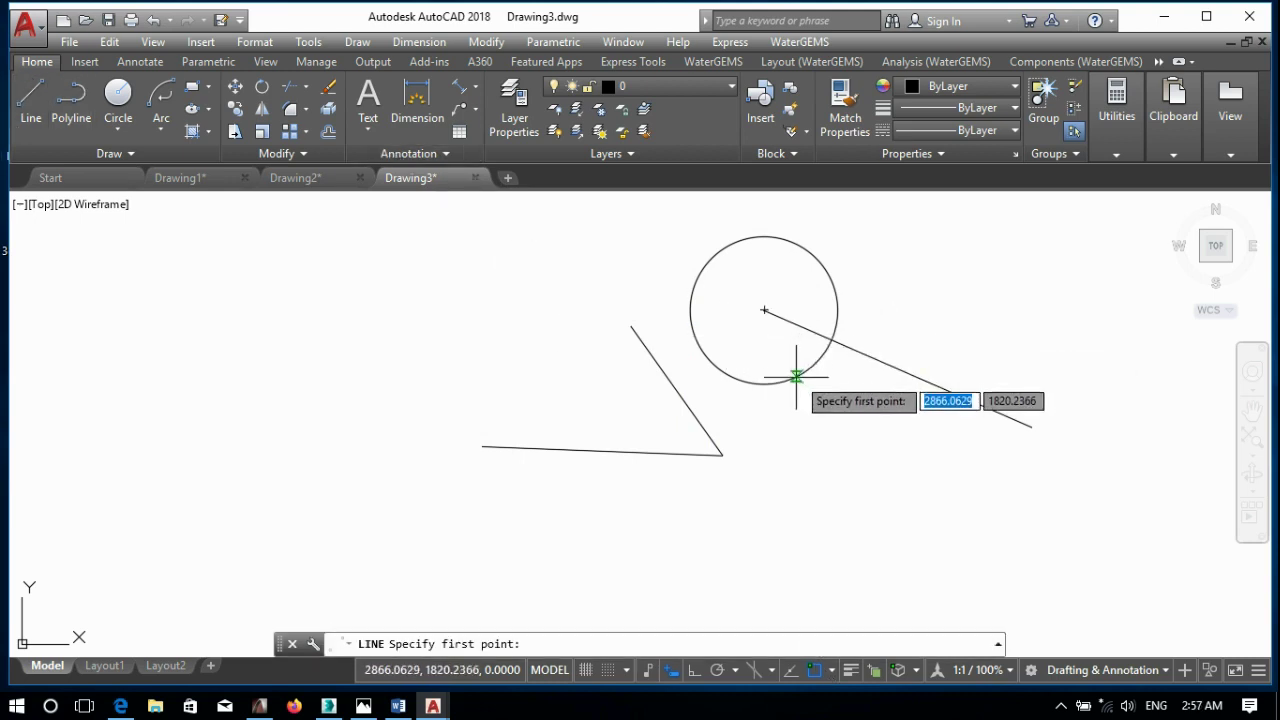
{"action": "left_click", "coordinate": [950, 392]}
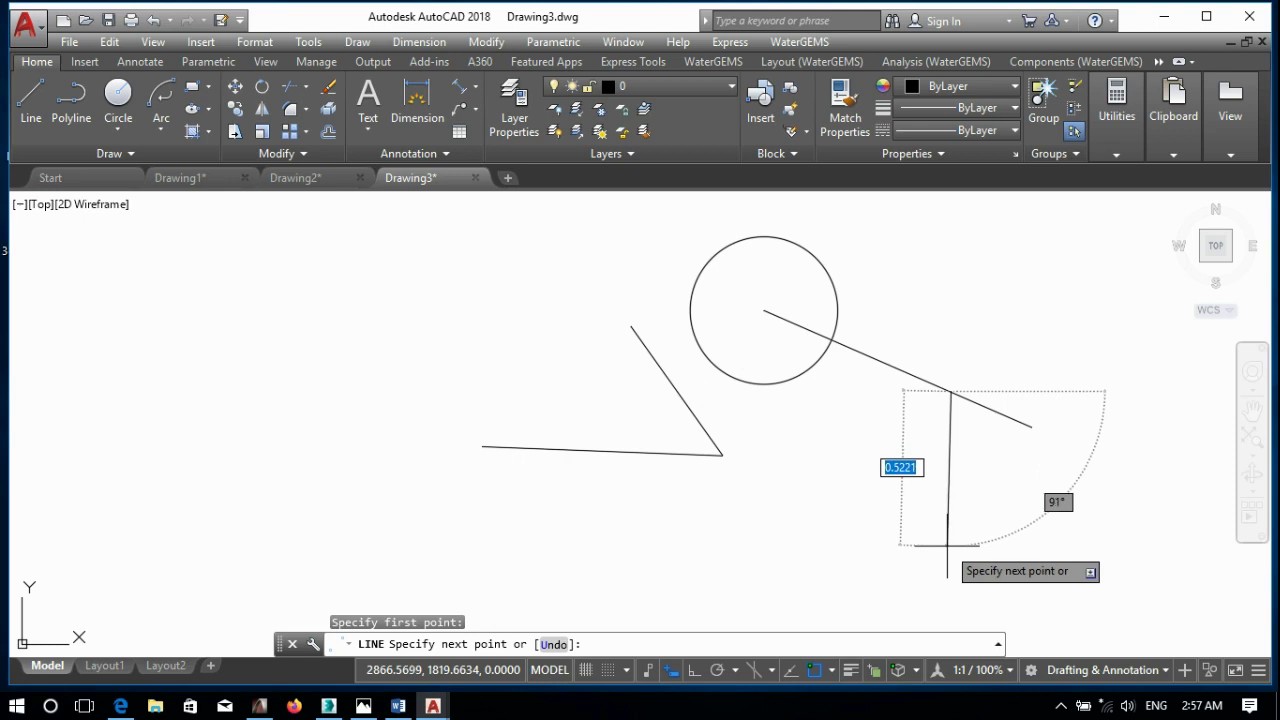
{"action": "key", "text": "Escape"}
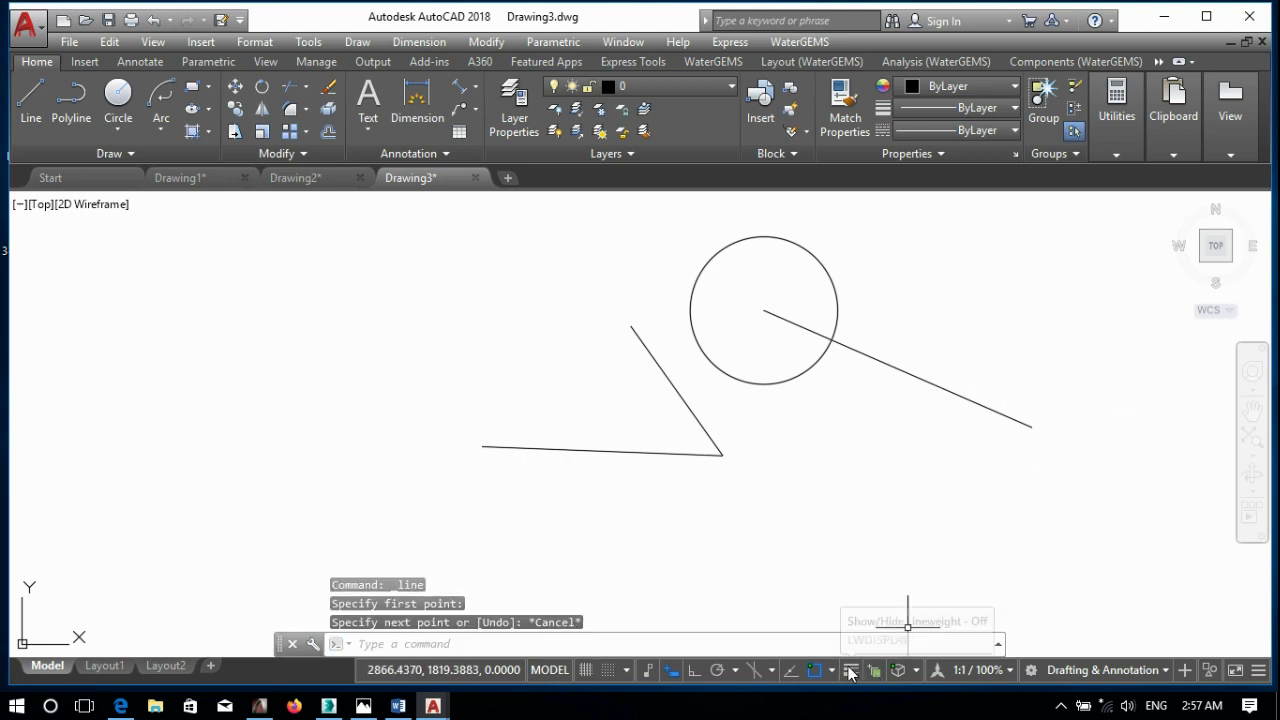
- Window-select the V, circle and line and erase all four objects
{"action": "scroll", "coordinate": [860, 252], "scroll_direction": "down", "scroll_amount": 2}
{"action": "left_click", "coordinate": [903, 246]}
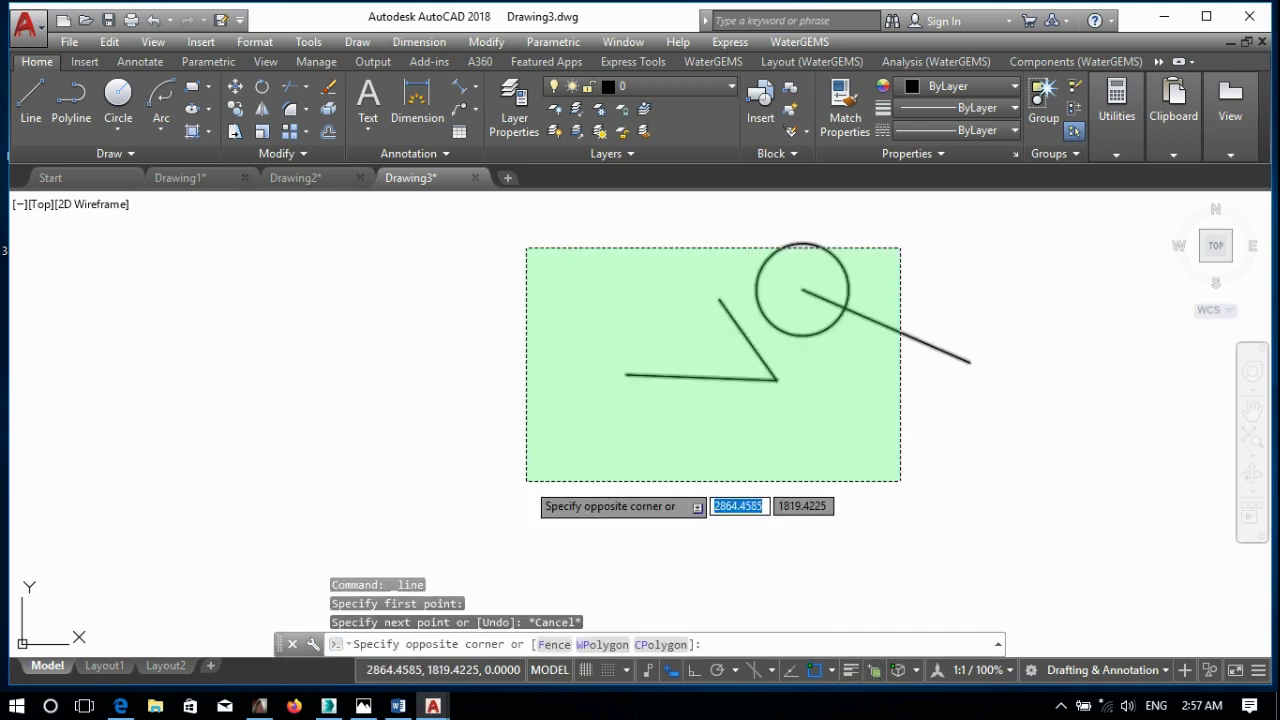
{"action": "left_click", "coordinate": [528, 470]}
{"action": "key", "text": "Delete"}
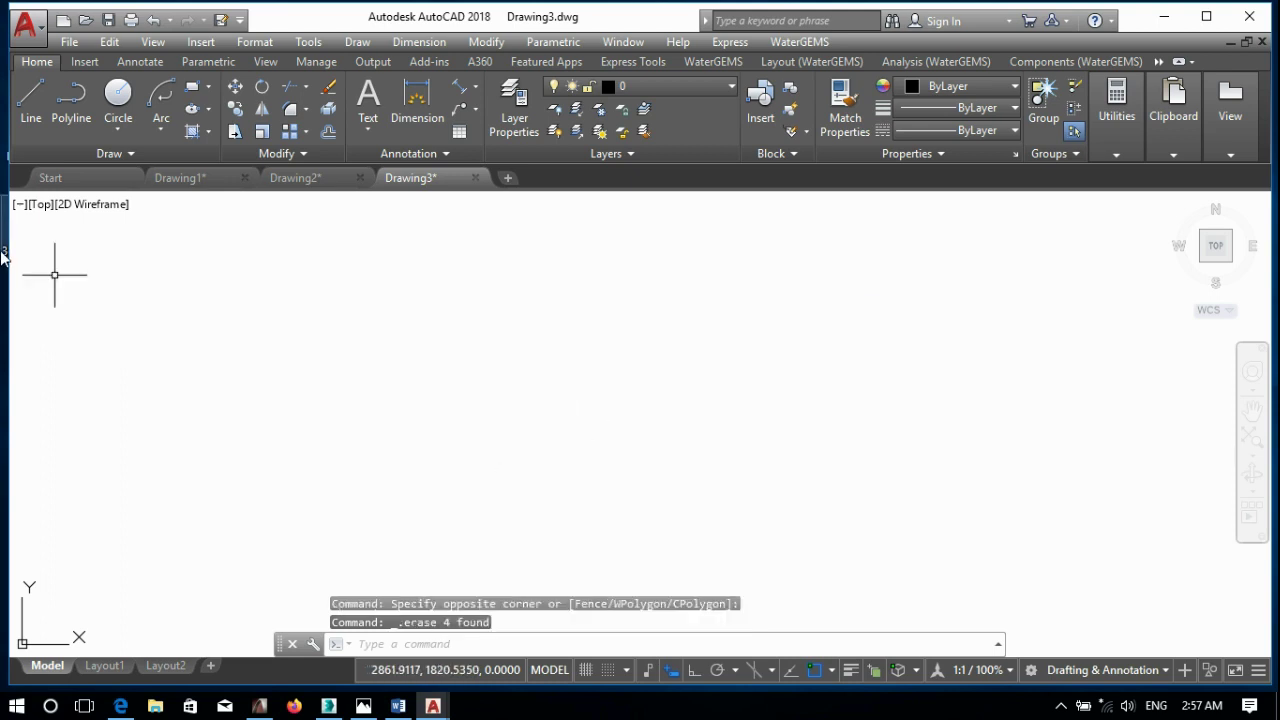
- Draw a diagonal line from upper left to lower right
{"action": "left_click", "coordinate": [31, 100]}
{"action": "left_click", "coordinate": [437, 318]}
{"action": "left_click", "coordinate": [797, 517]}
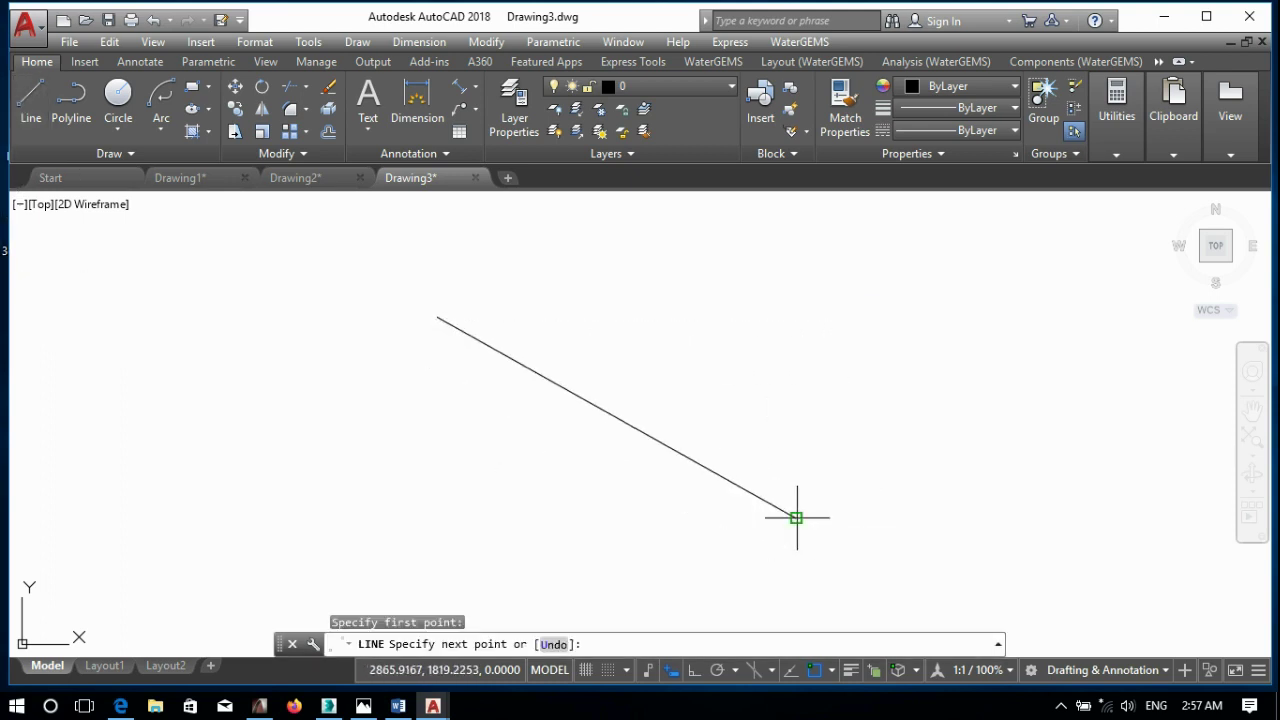
{"action": "key", "text": "Return"}
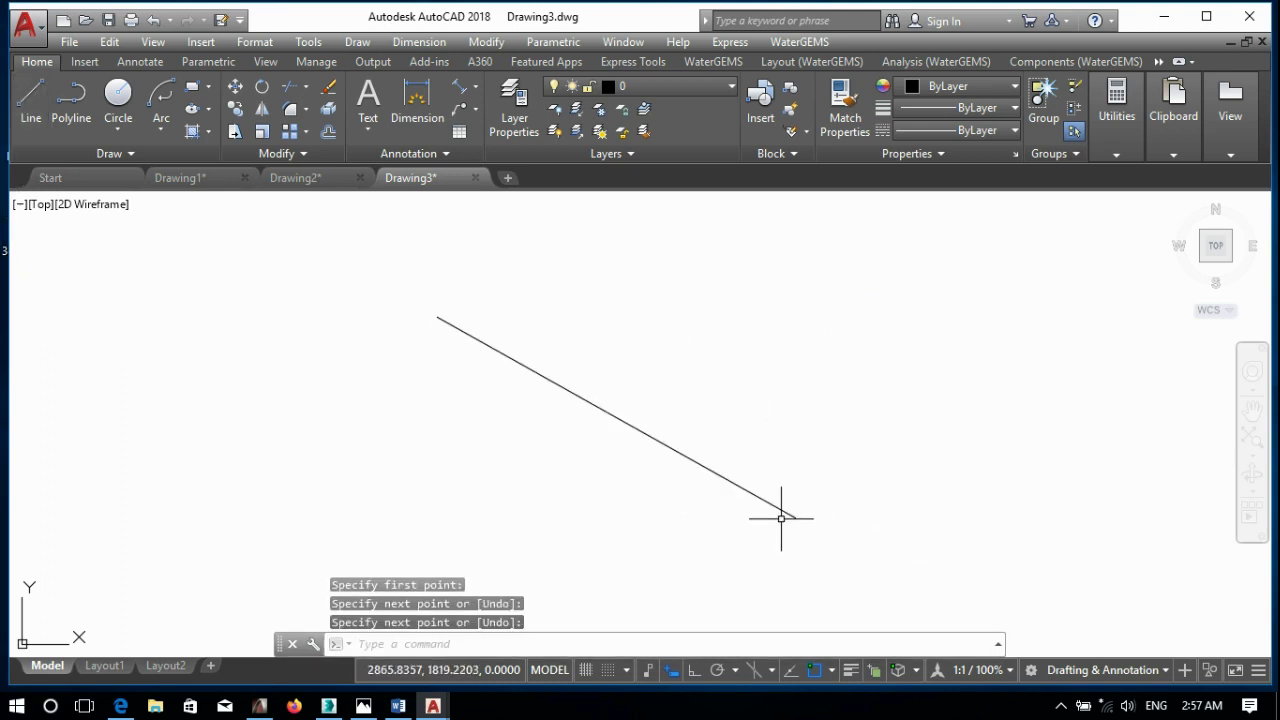
- Give the diagonal line a 2.00 mm lineweight
{"action": "left_click_drag", "start_coordinate": [773, 371], "coordinate": [495, 655]}
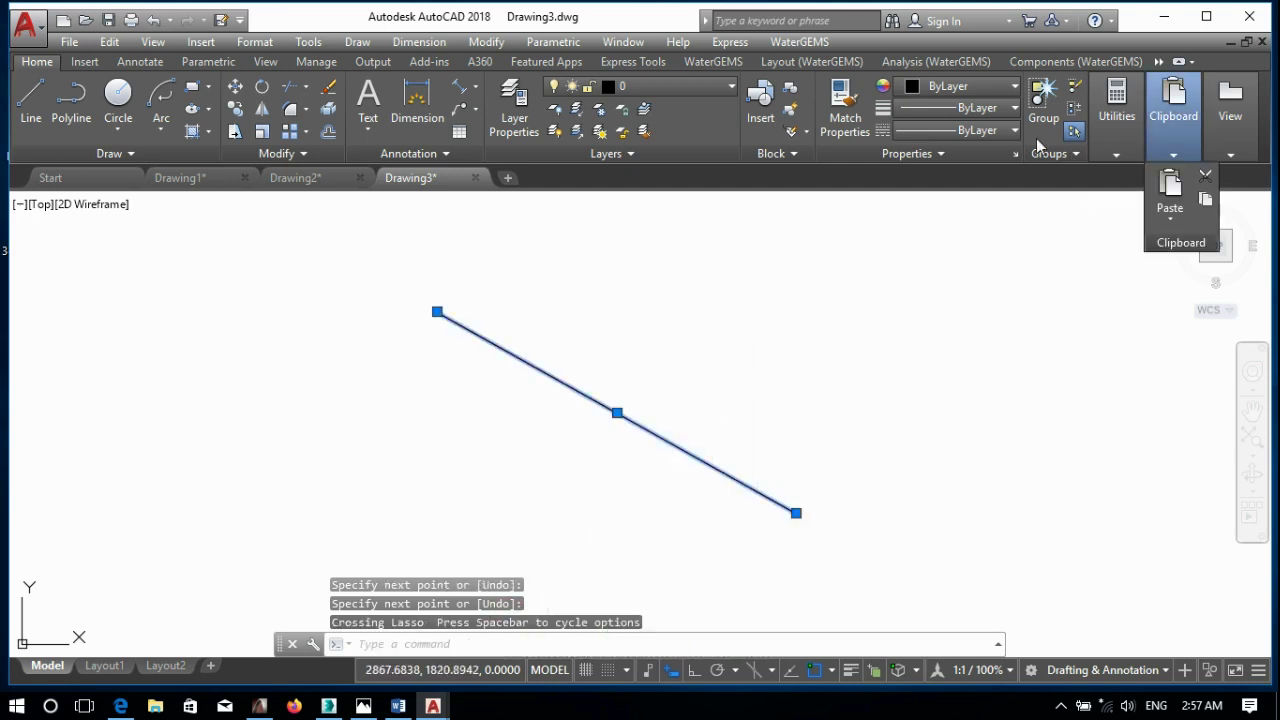
{"action": "left_click", "coordinate": [943, 112]}
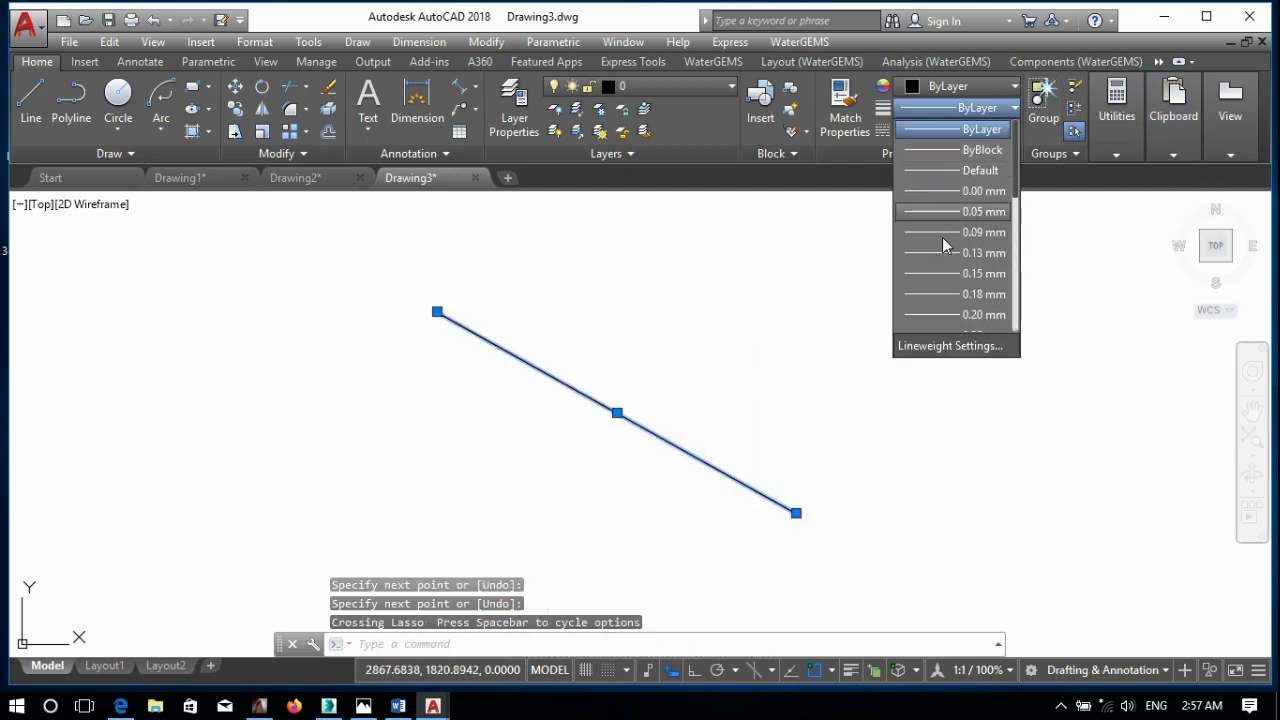
{"action": "scroll", "coordinate": [944, 272], "scroll_direction": "down", "scroll_amount": 3}
{"action": "scroll", "coordinate": [944, 272], "scroll_direction": "down", "scroll_amount": 3}
{"action": "left_click", "coordinate": [944, 284]}
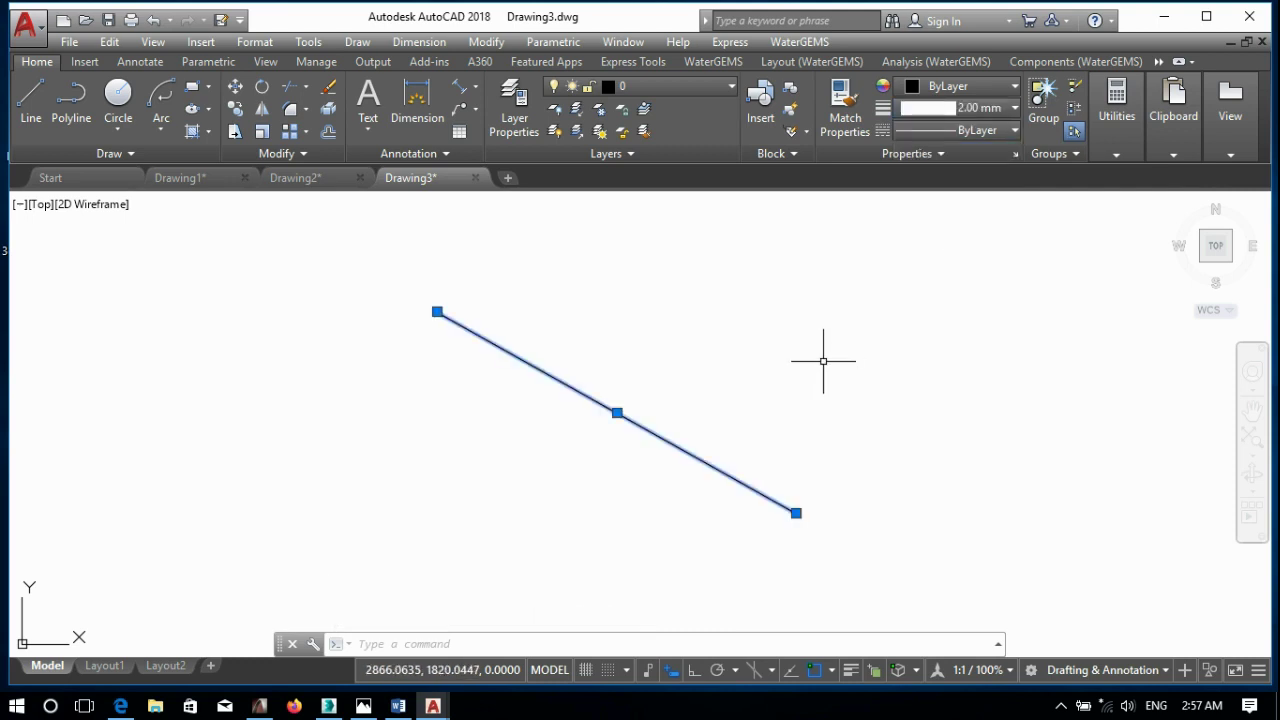
{"action": "key", "text": "Escape"}
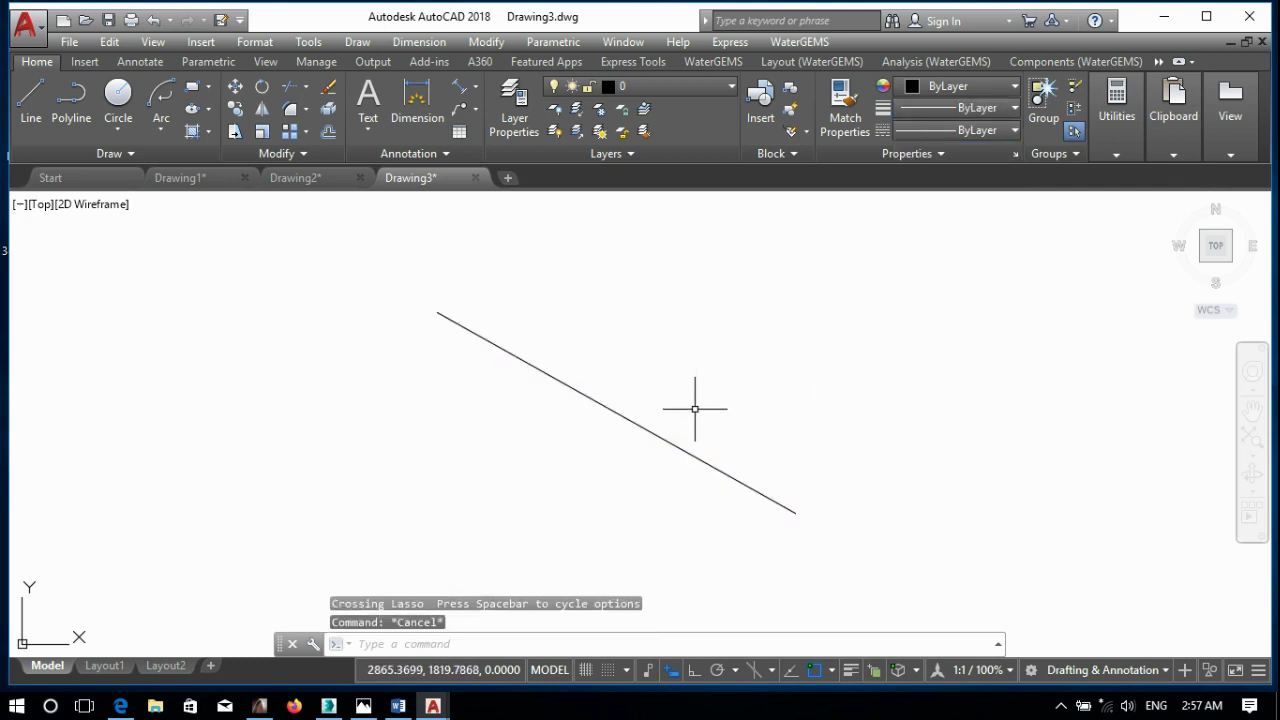
- Reselect the line, then toggle lineweight display on and back off
{"action": "left_click", "coordinate": [695, 405]}
{"action": "left_click", "coordinate": [620, 491]}
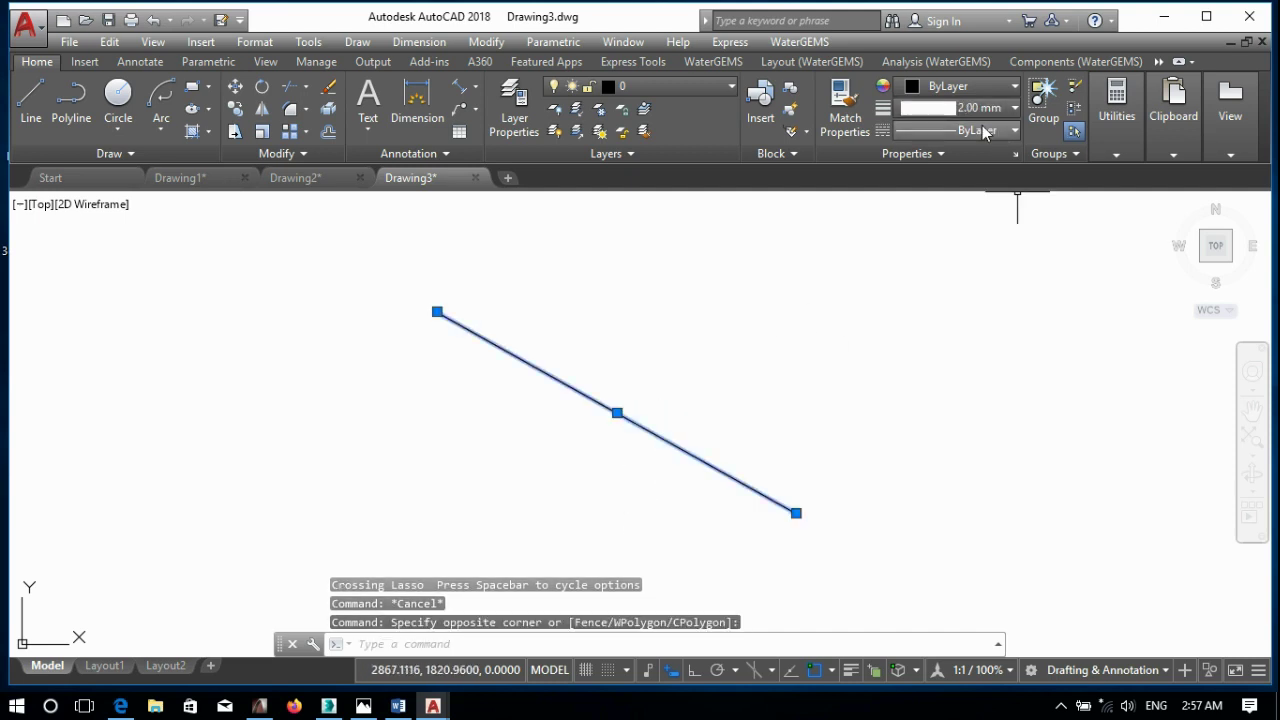
{"action": "key", "text": "Escape"}
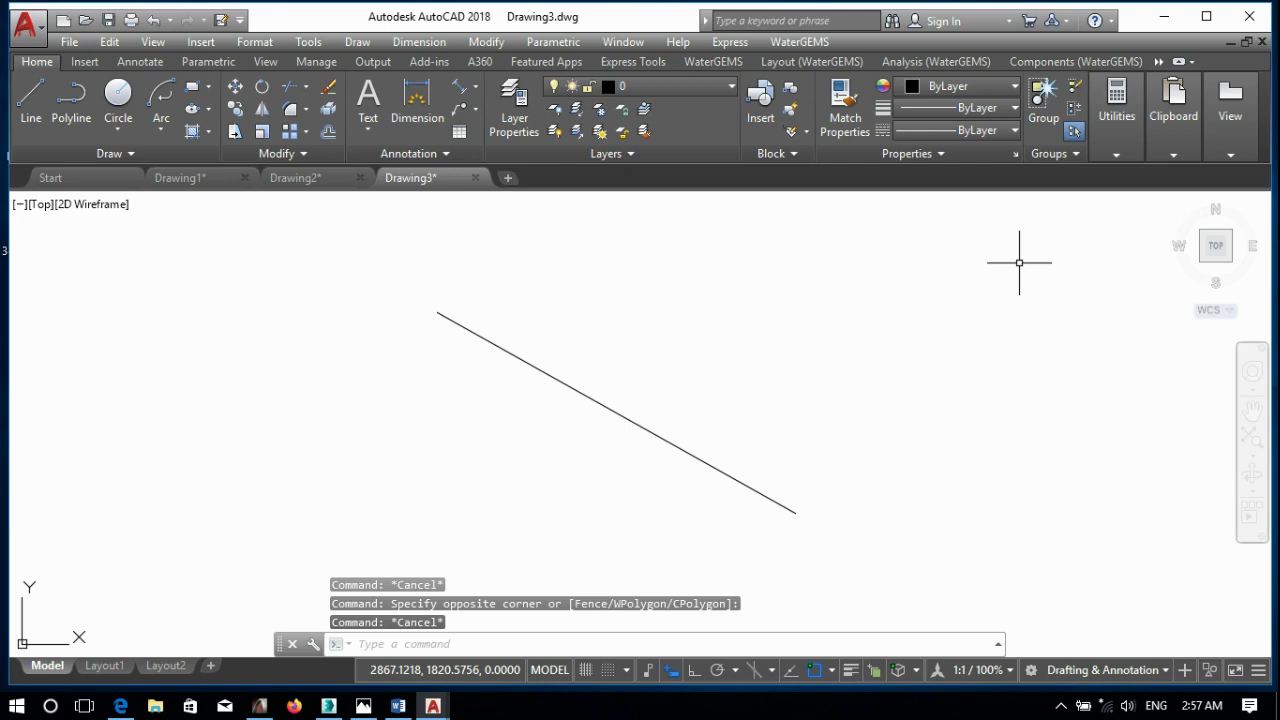
{"action": "left_click", "coordinate": [851, 671]}
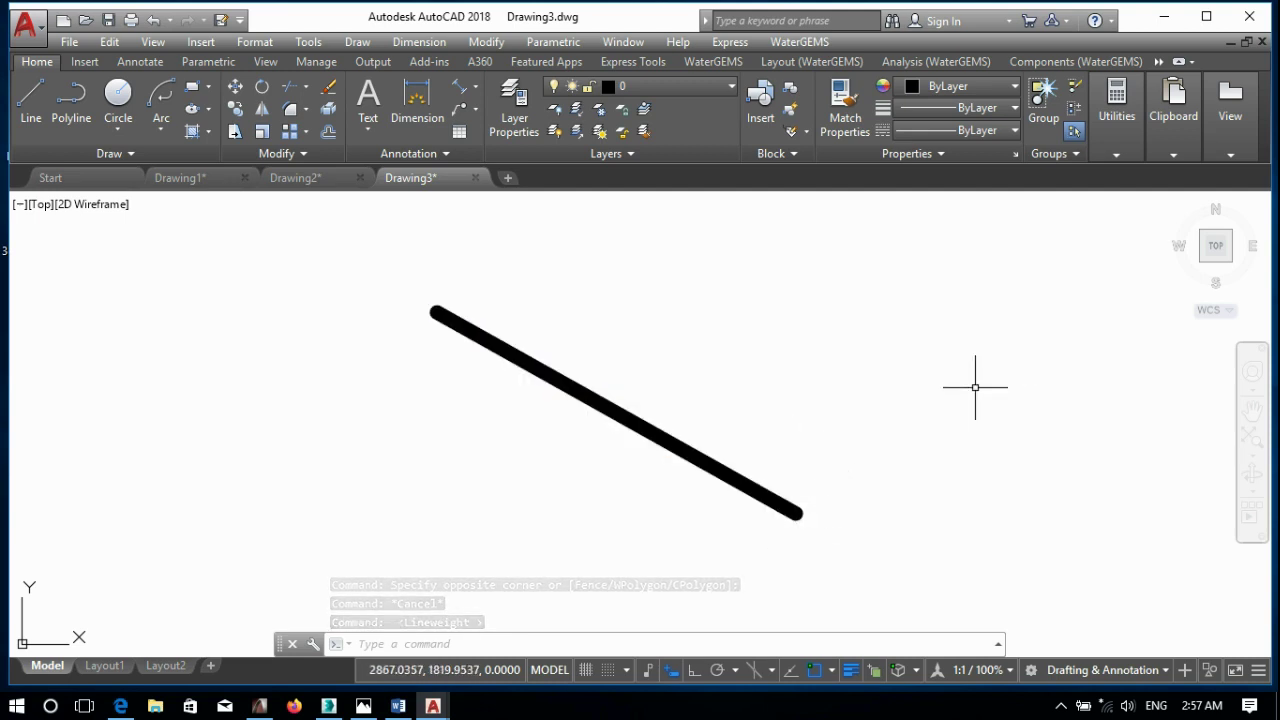
{"action": "left_click", "coordinate": [851, 671]}
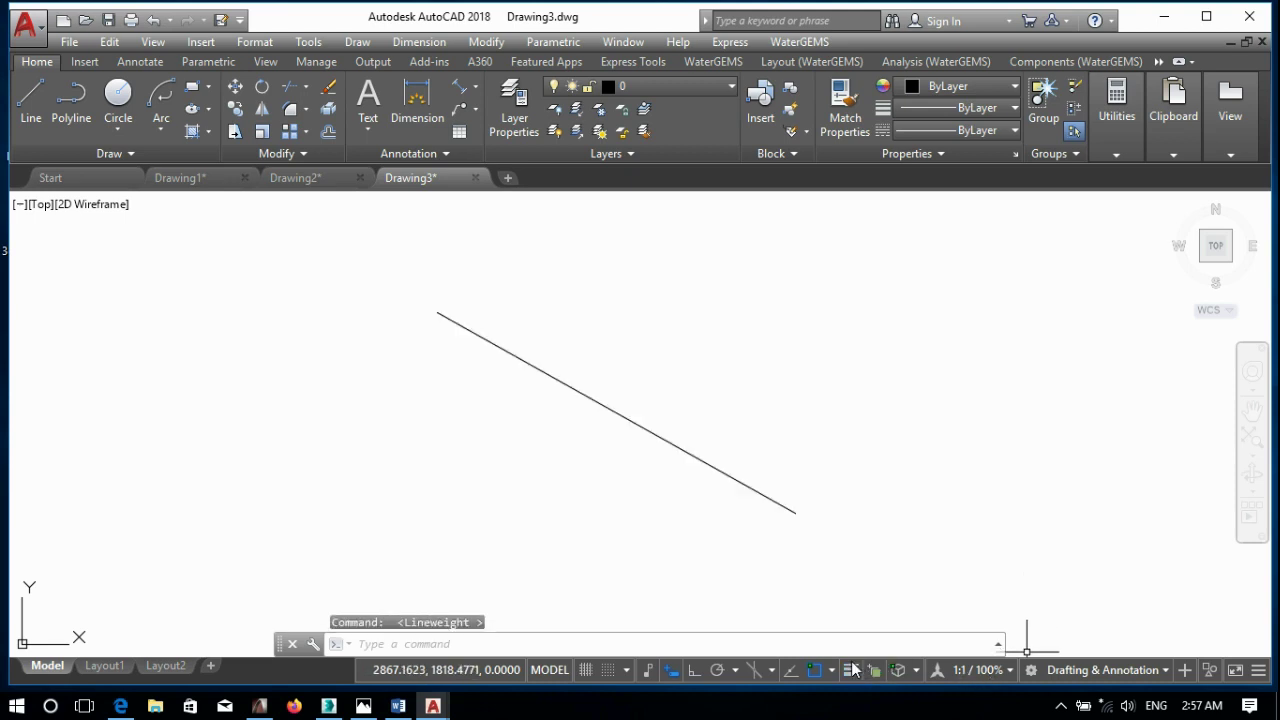
- Delete the diagonal line
{"action": "left_click", "coordinate": [766, 434]}
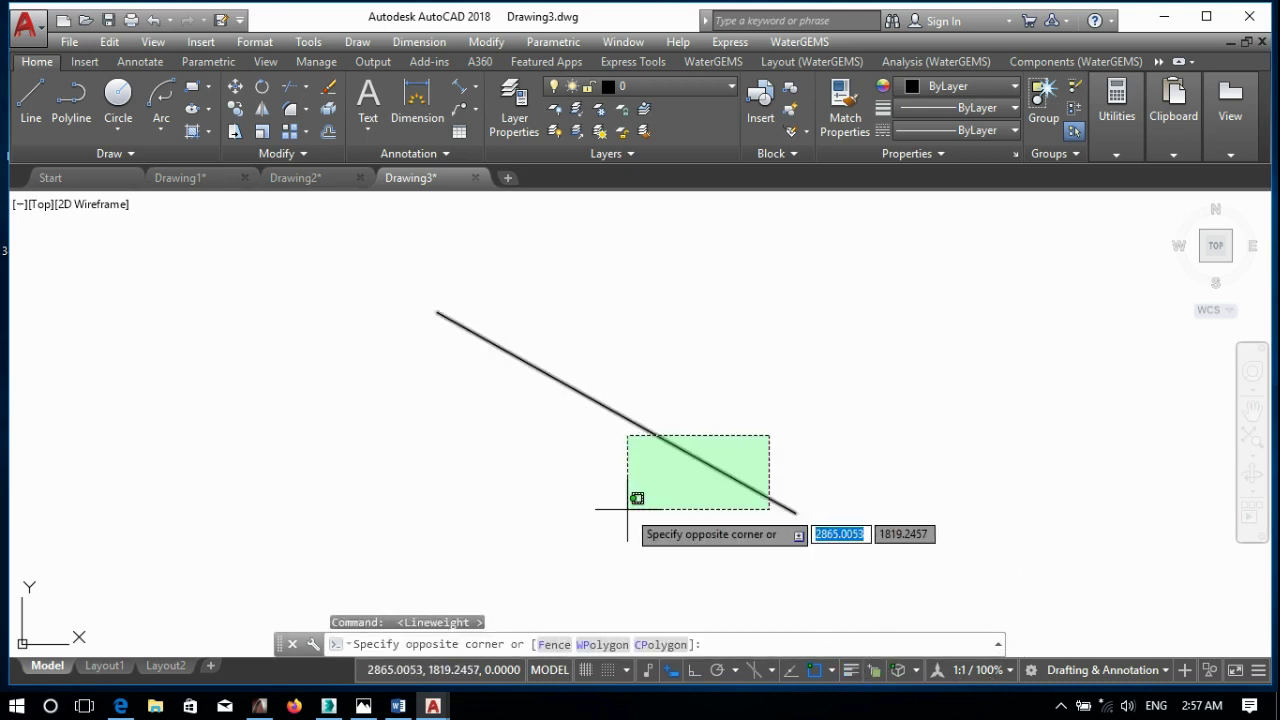
{"action": "left_click", "coordinate": [626, 509]}
{"action": "key", "text": "Delete"}
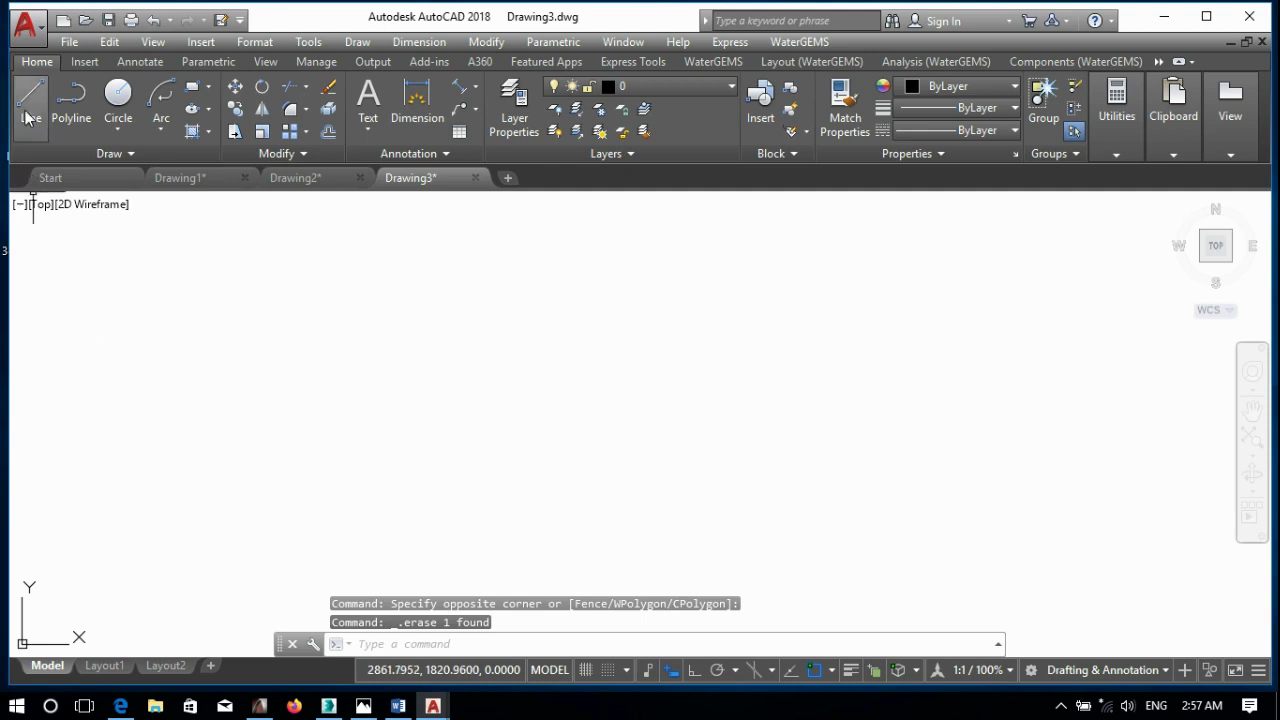
- Draw a rectangle and colour it red
{"action": "left_click", "coordinate": [191, 88]}
{"action": "left_click", "coordinate": [360, 250]}
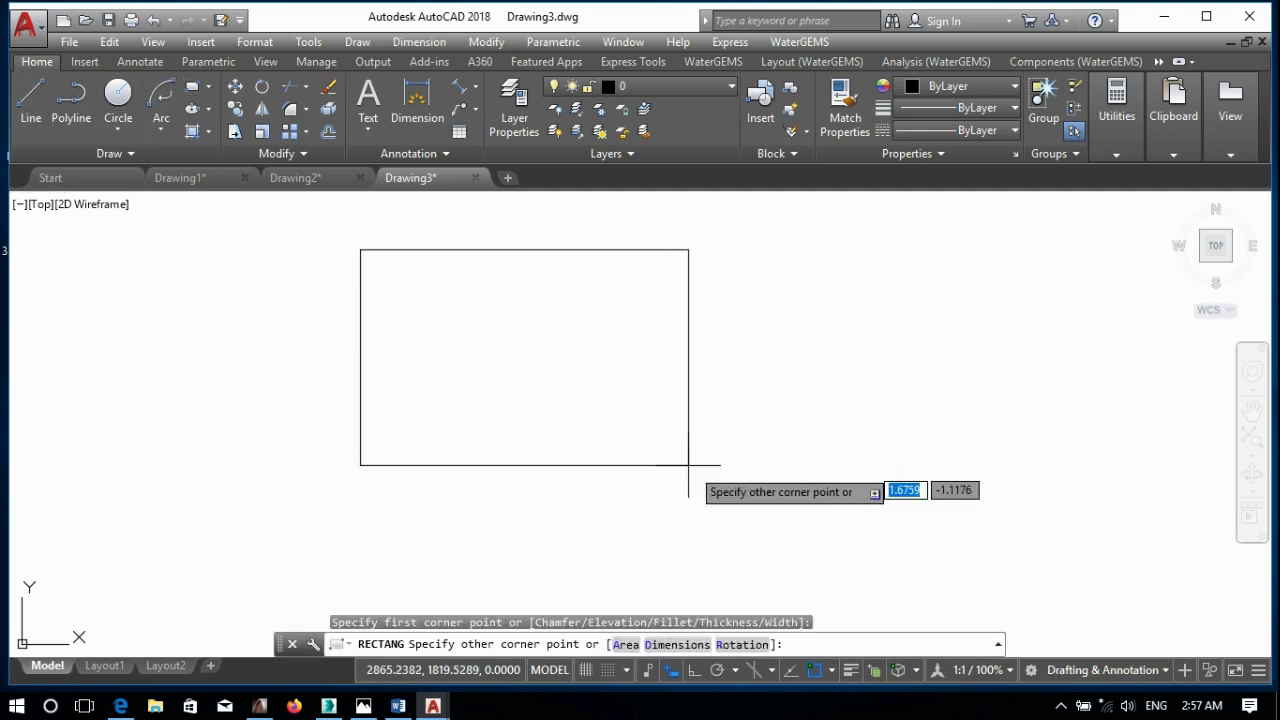
{"action": "left_click", "coordinate": [748, 508]}
{"action": "left_click", "coordinate": [489, 483]}
{"action": "left_click", "coordinate": [560, 450]}
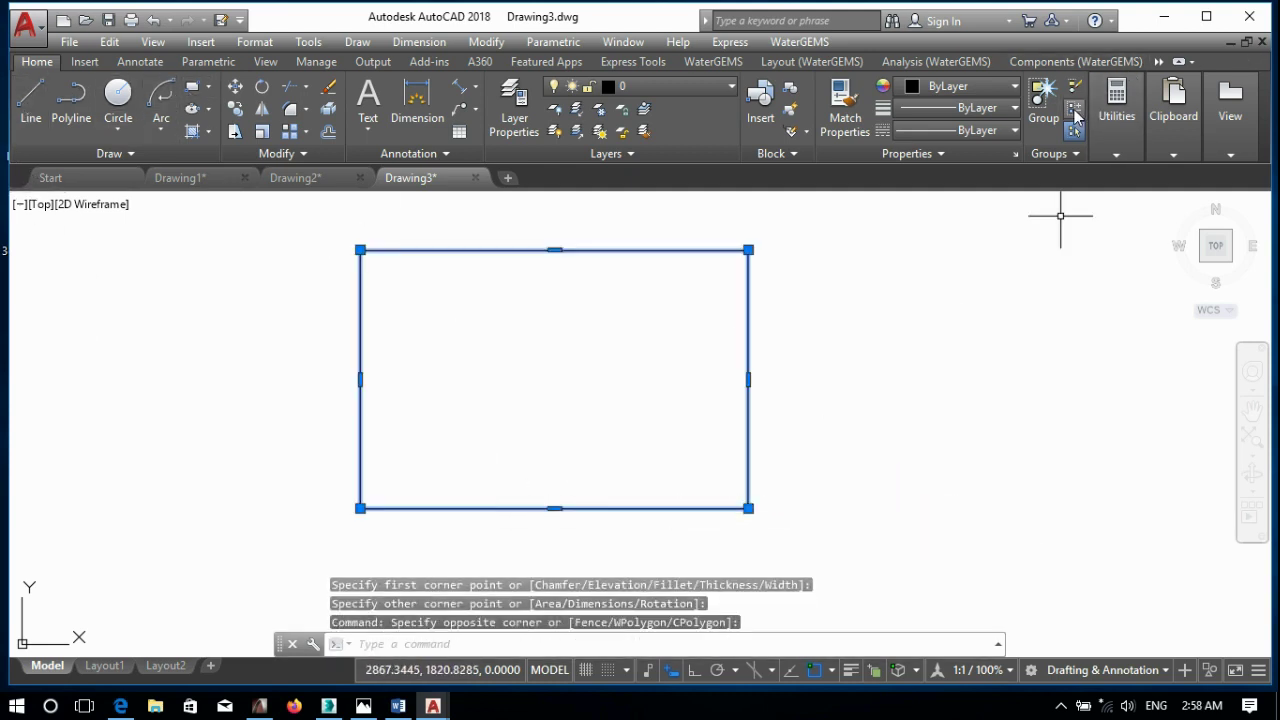
{"action": "left_click", "coordinate": [955, 86]}
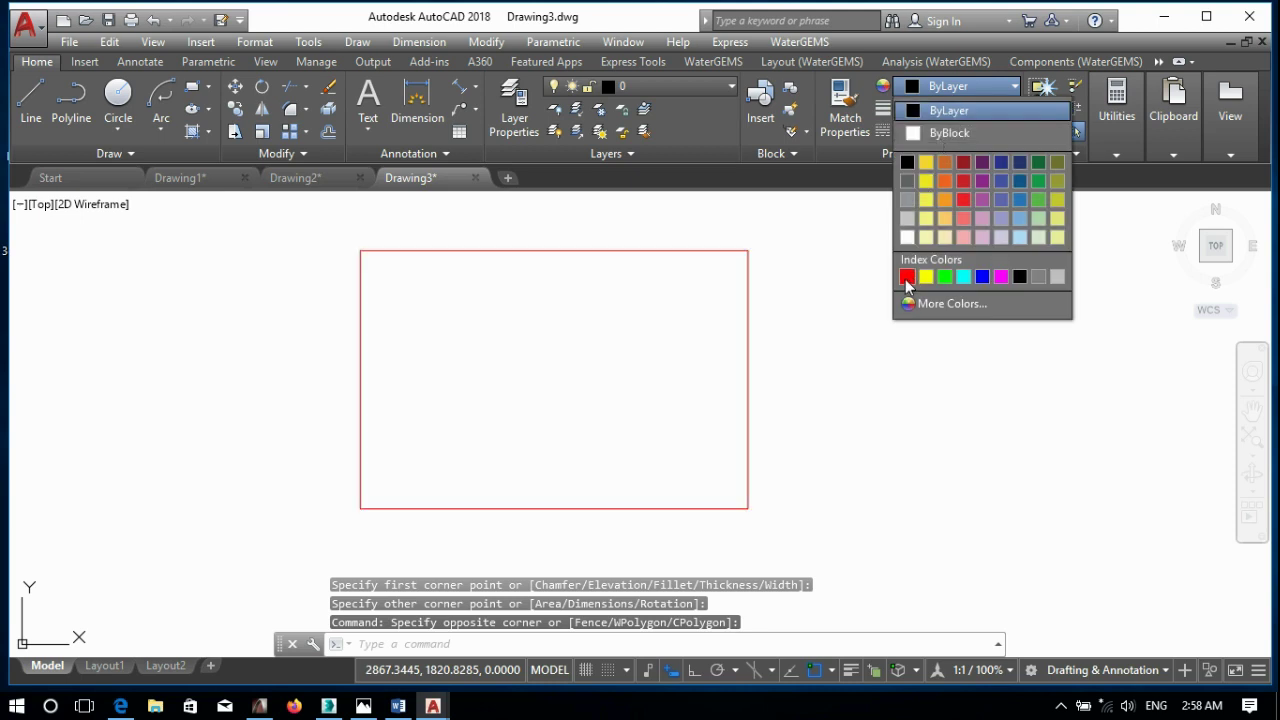
{"action": "left_click", "coordinate": [907, 277]}
{"action": "left_click", "coordinate": [889, 351]}
{"action": "left_click", "coordinate": [904, 347]}
{"action": "key", "text": "Escape"}
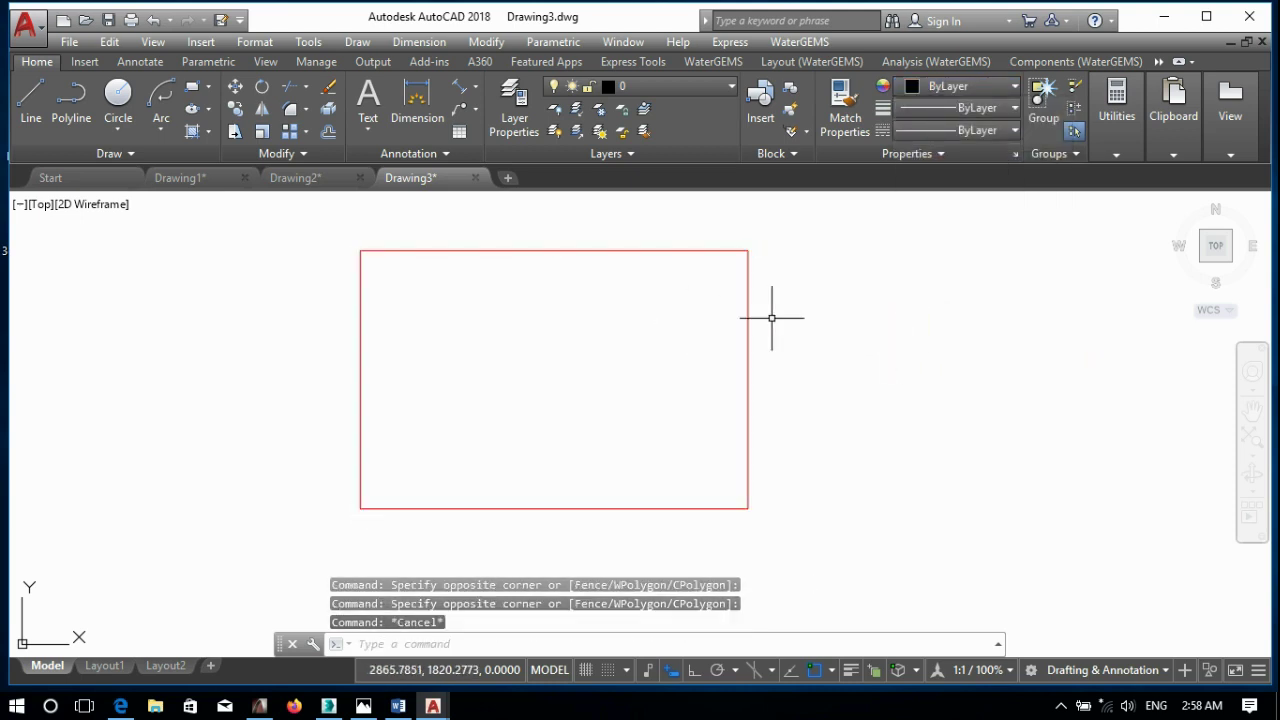
- Draw a yellow rectangle over the same corners with RECTANG
{"action": "type", "text": "rec"}
{"action": "key", "text": "Return"}
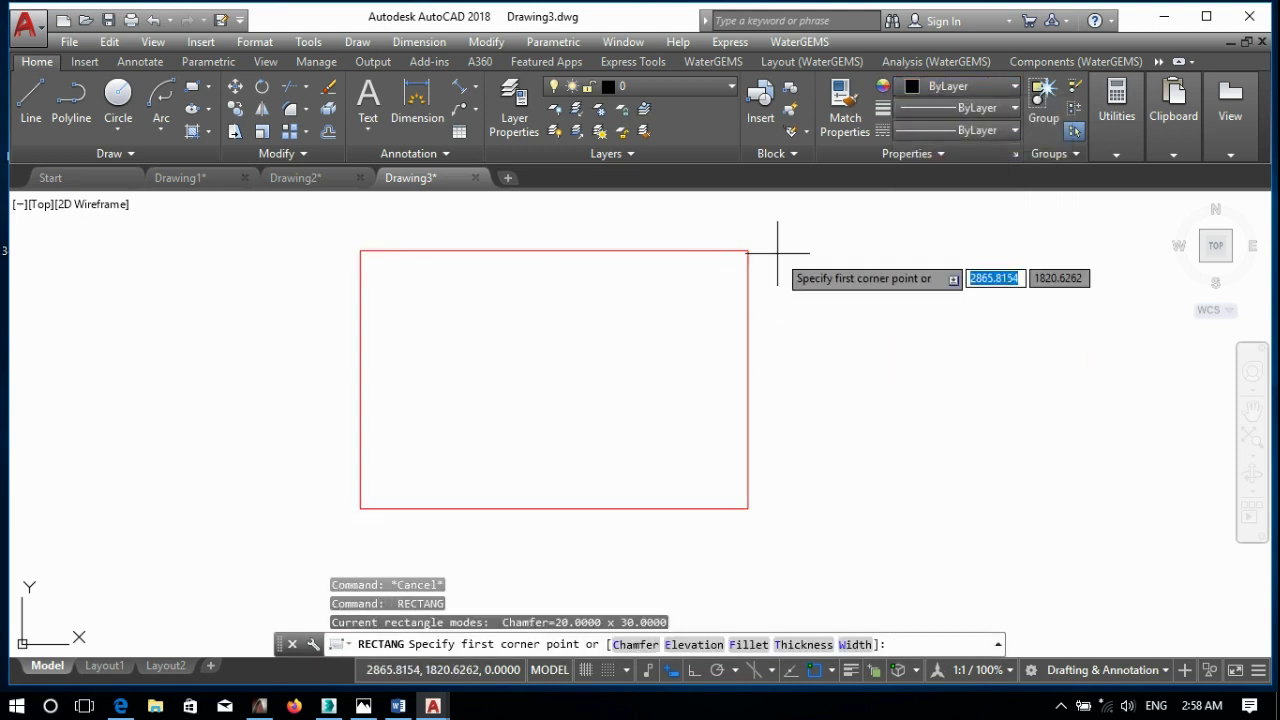
{"action": "left_click", "coordinate": [748, 249]}
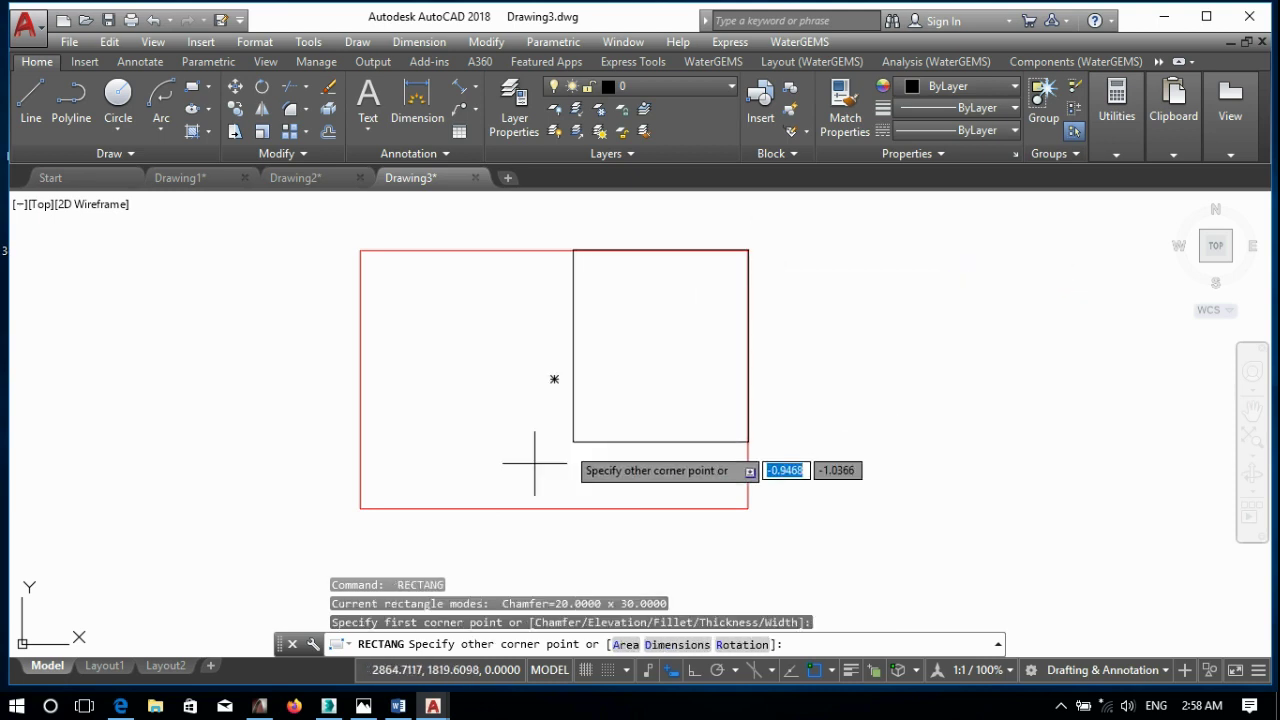
{"action": "left_click", "coordinate": [360, 508]}
{"action": "left_click", "coordinate": [360, 508]}
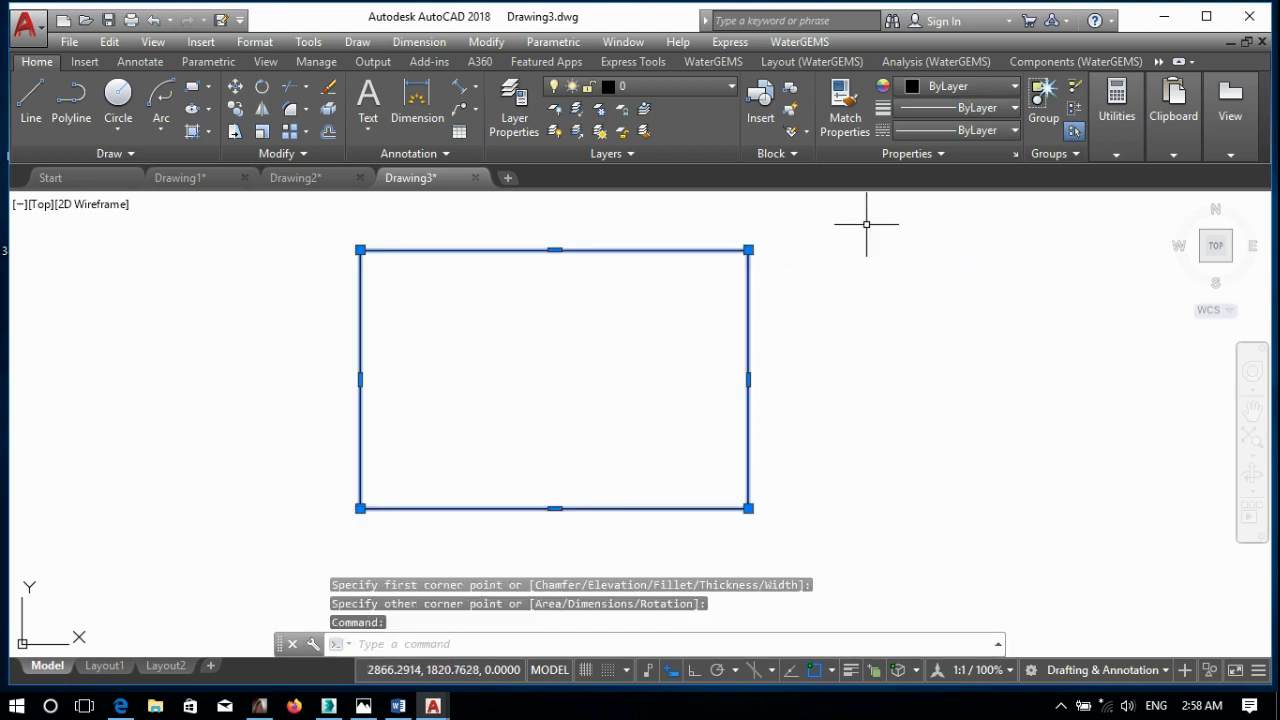
{"action": "left_click", "coordinate": [941, 92]}
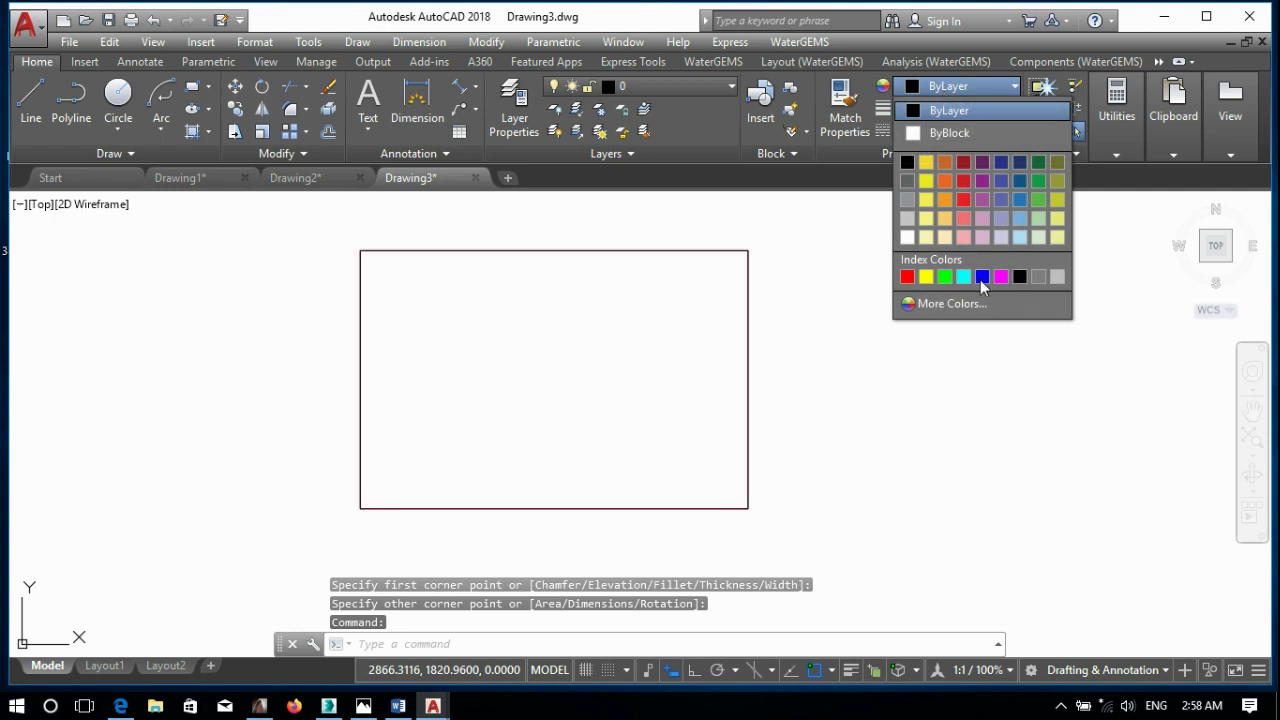
{"action": "left_click", "coordinate": [926, 276]}
{"action": "key", "text": "Escape"}
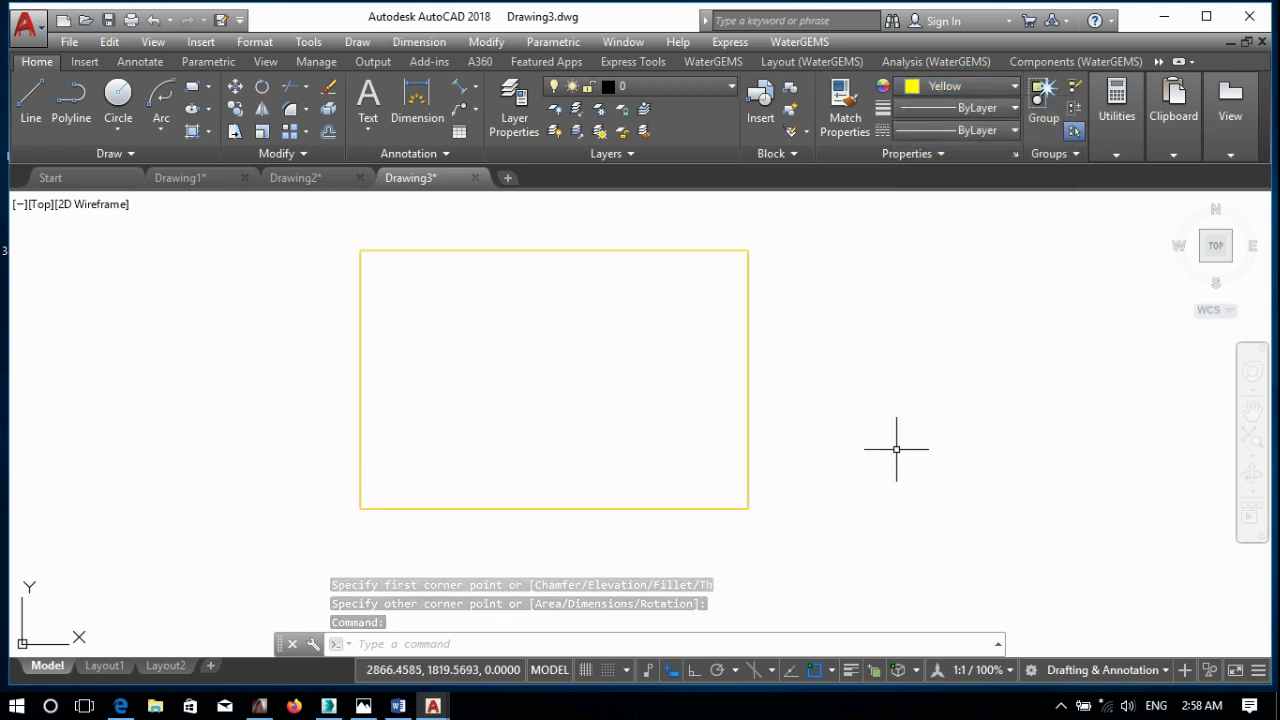
{"action": "type", "text": "rec"}
- Draw a green rectangle over the same corners
{"action": "key", "text": "Return"}
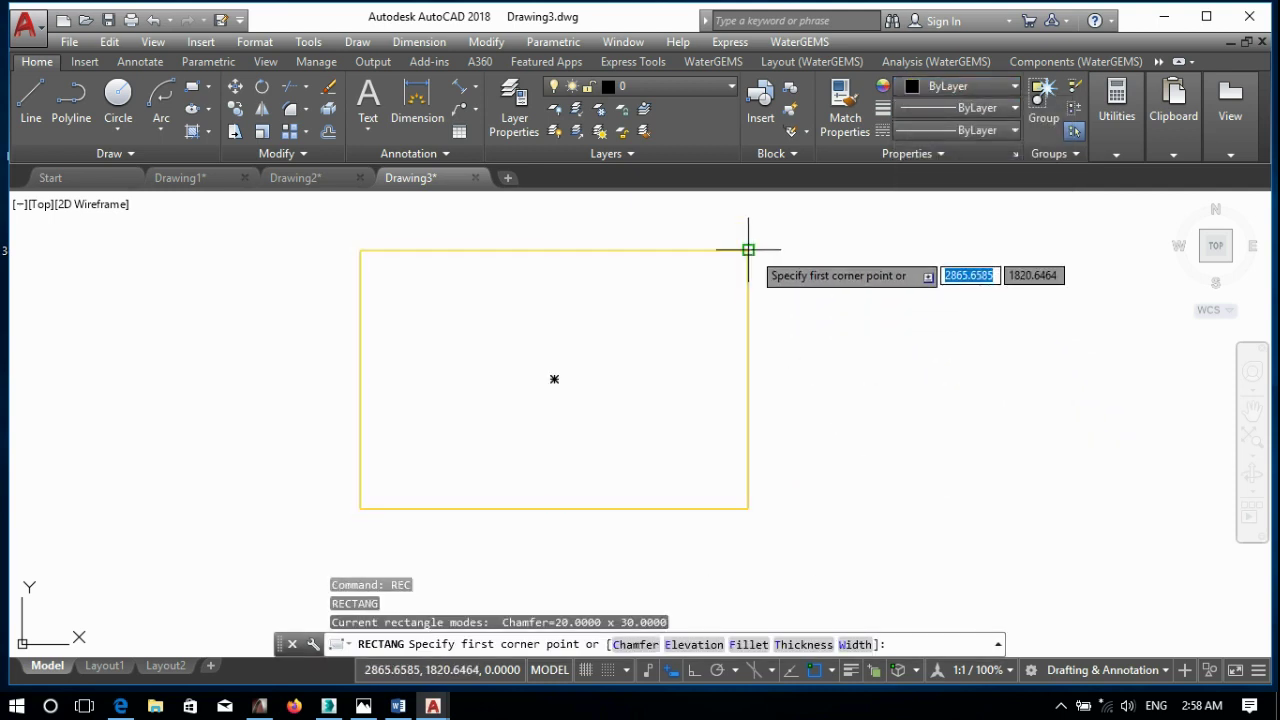
{"action": "left_click", "coordinate": [748, 250]}
{"action": "left_click", "coordinate": [360, 508]}
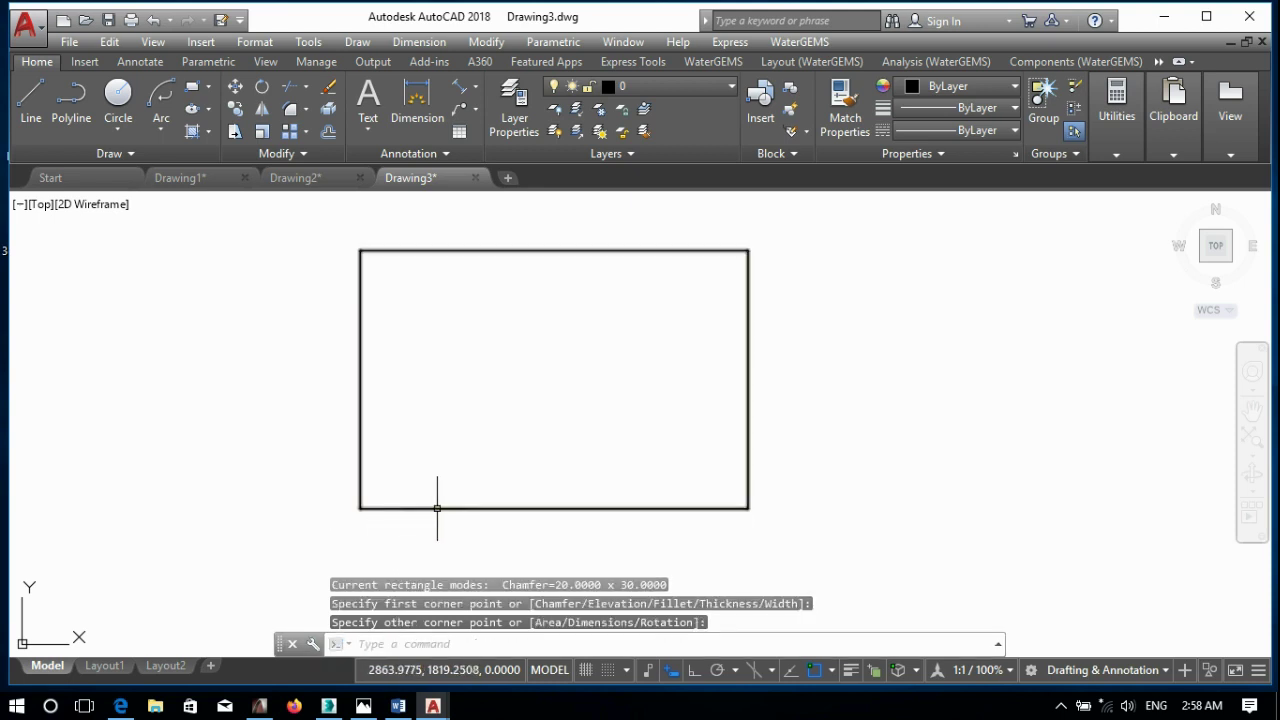
{"action": "left_click", "coordinate": [434, 510]}
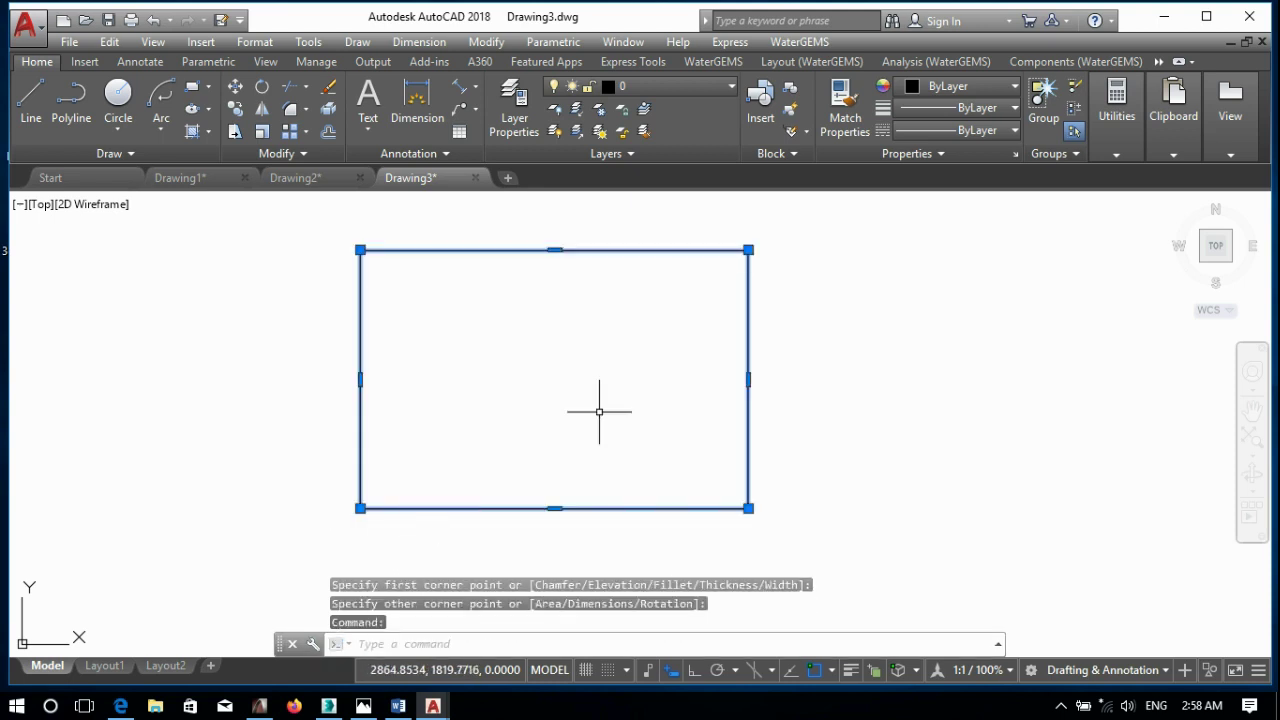
{"action": "left_click", "coordinate": [970, 87]}
{"action": "left_click", "coordinate": [945, 276]}
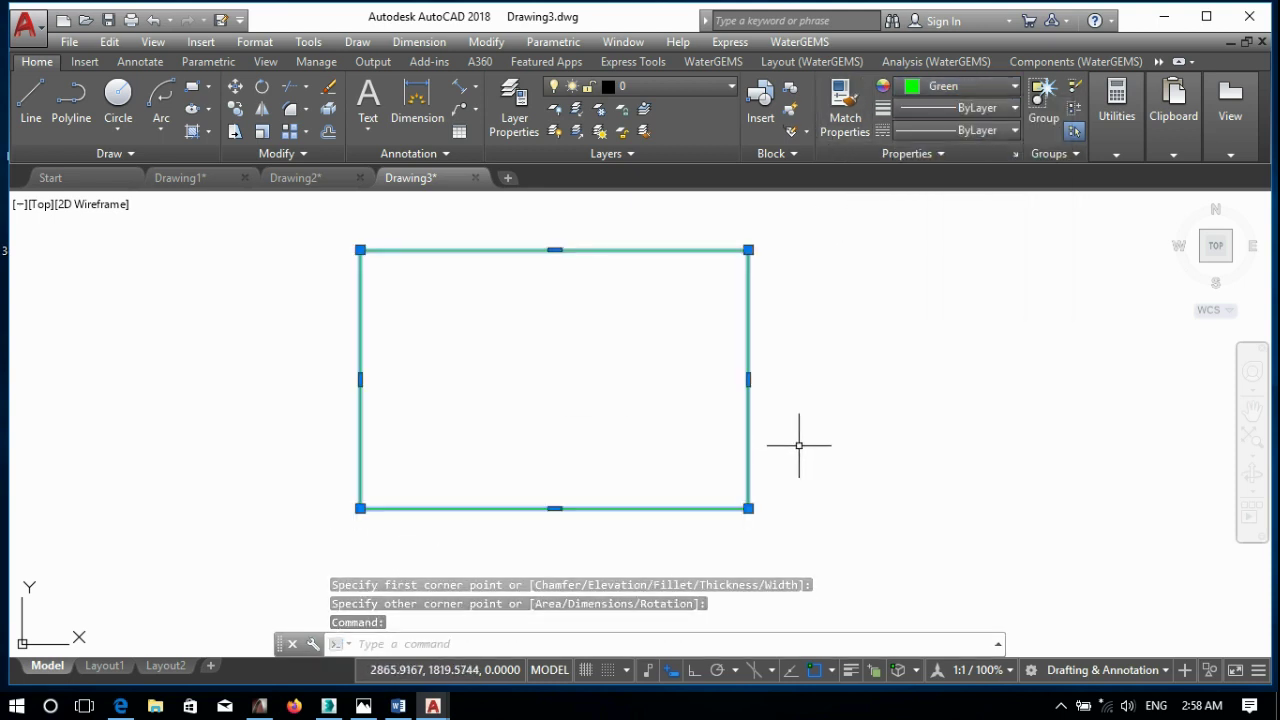
{"action": "key", "text": "Escape"}
- Draw a cyan rectangle over the same corners
{"action": "key", "text": "Return"}
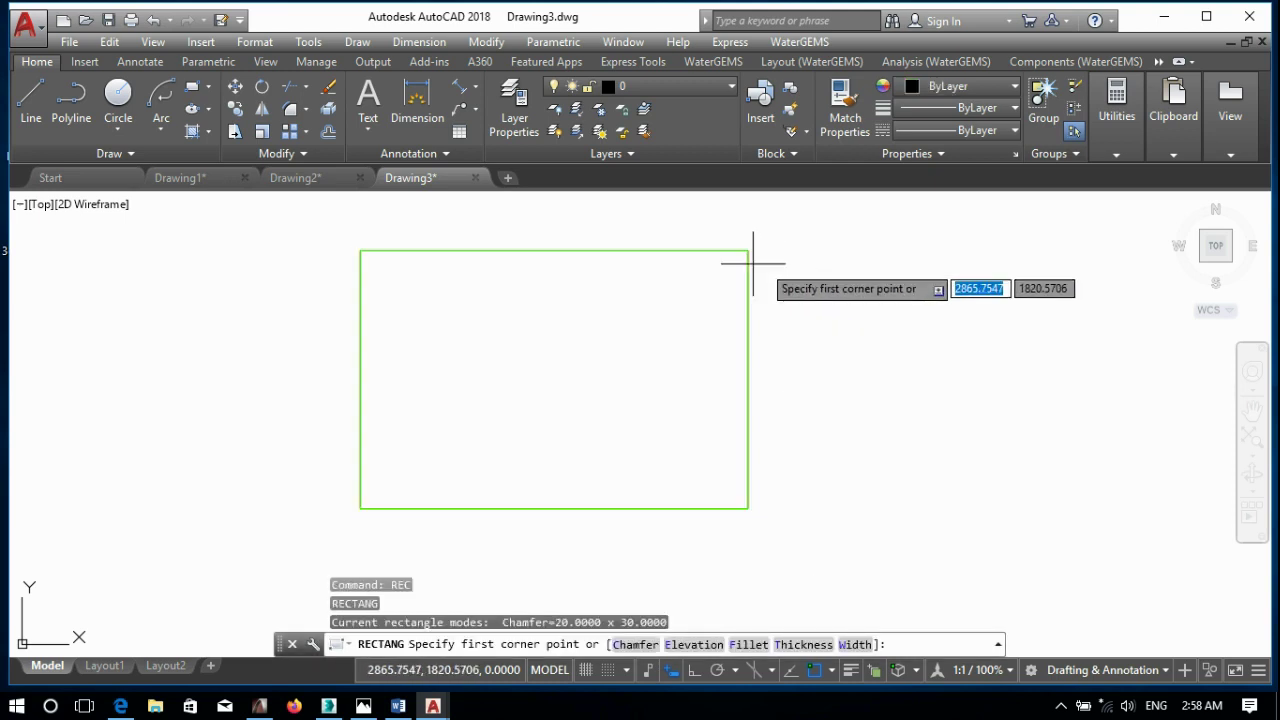
{"action": "left_click", "coordinate": [748, 251]}
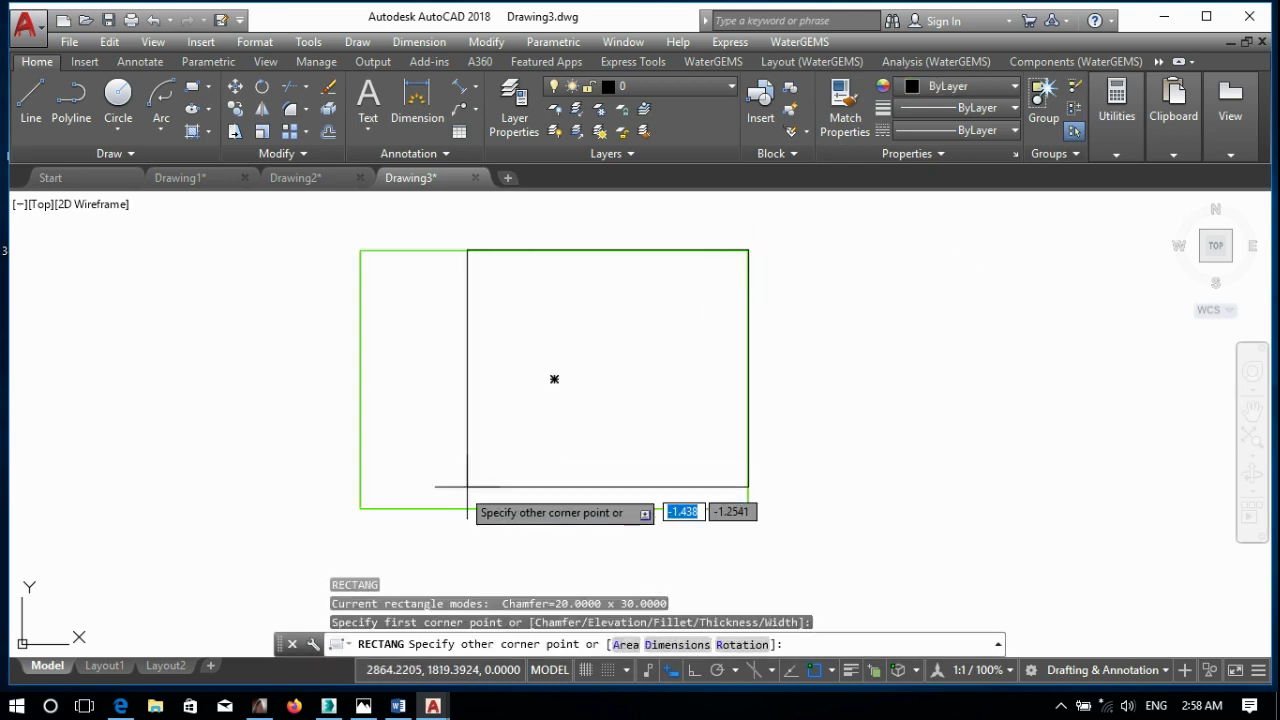
{"action": "left_click", "coordinate": [360, 508]}
{"action": "left_click", "coordinate": [745, 297]}
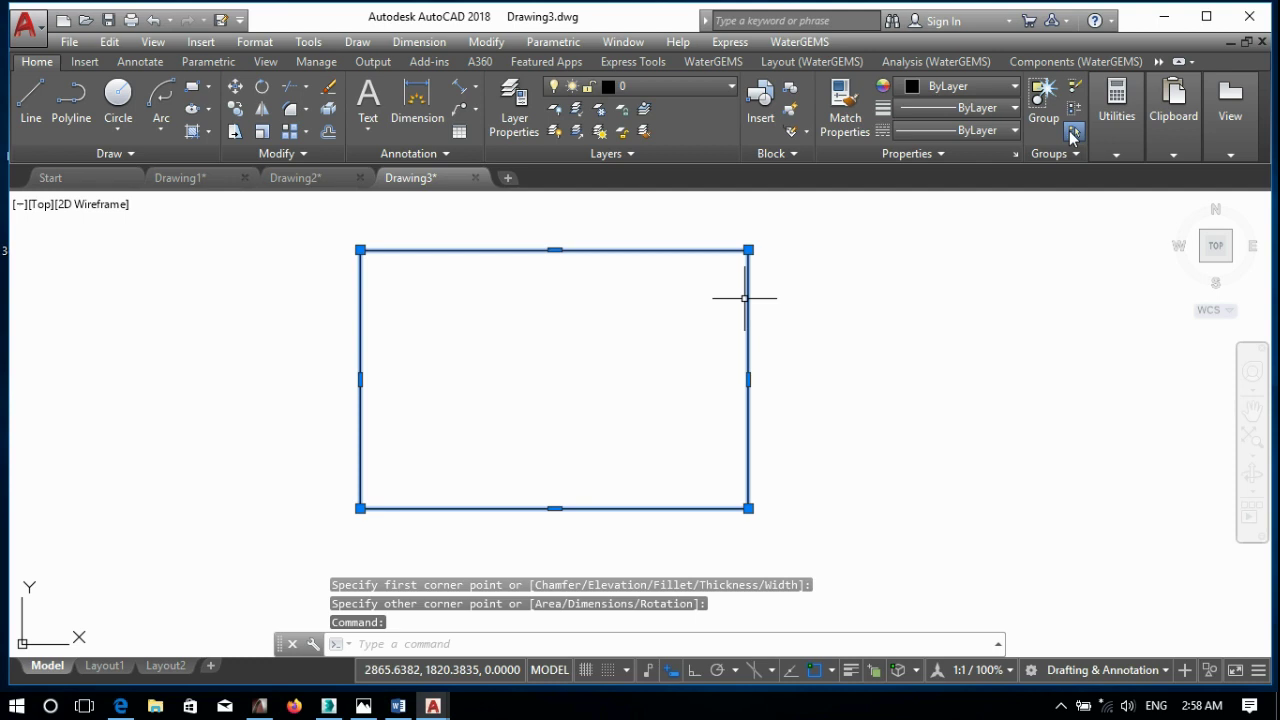
{"action": "left_click", "coordinate": [981, 87]}
{"action": "left_click", "coordinate": [966, 284]}
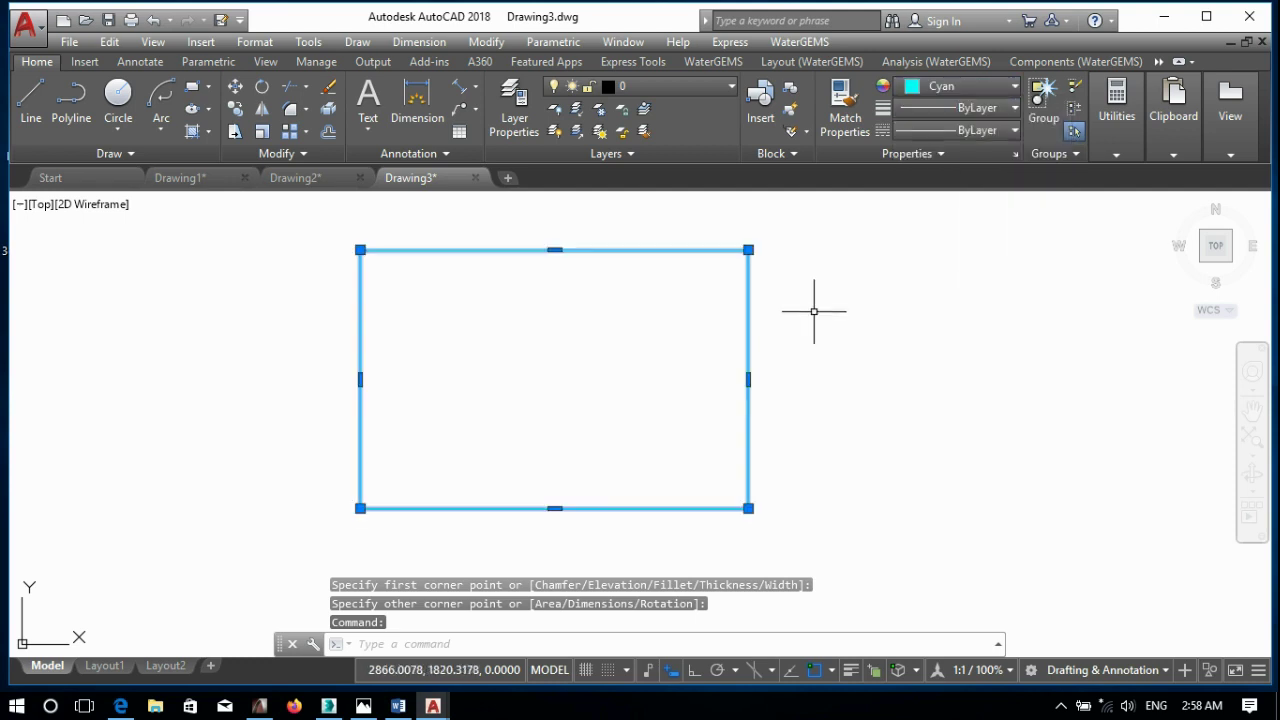
{"action": "key", "text": "Escape"}
{"action": "key", "text": "Escape"}
{"action": "type", "text": "re"}
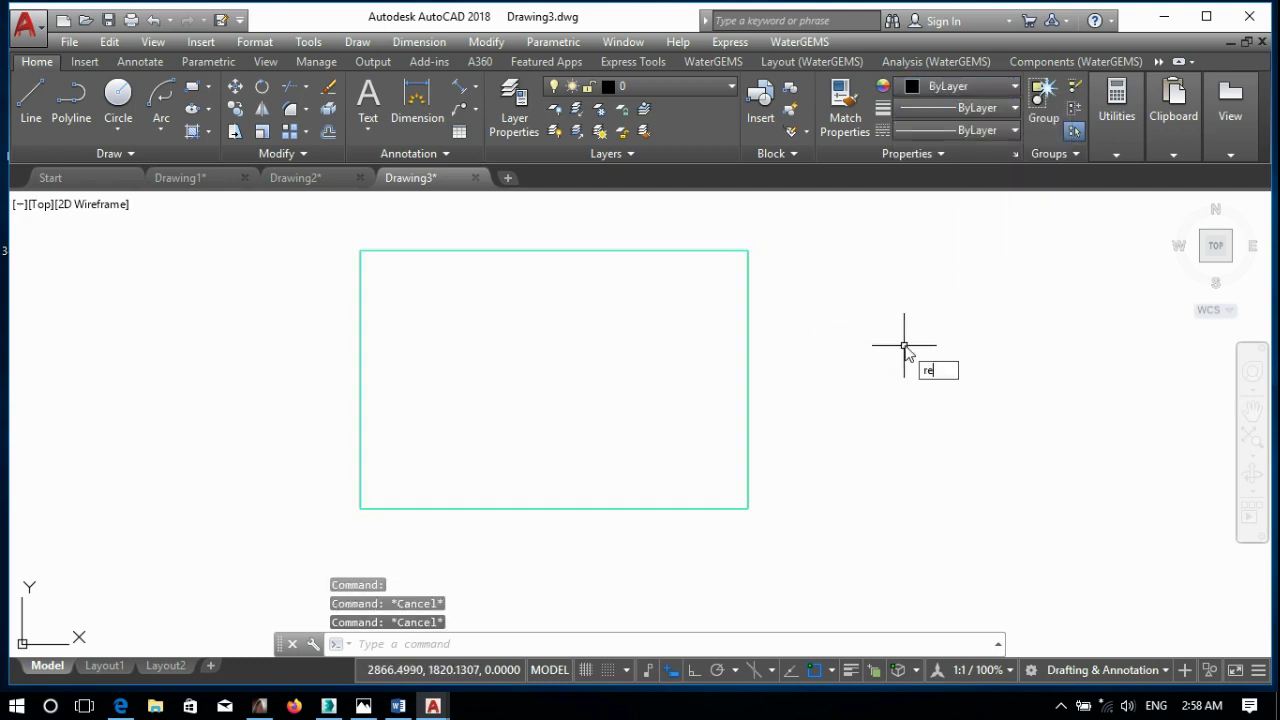
- Draw one more ByLayer rectangle snapped to the top-right and lower-left corners
{"action": "type", "text": "c"}
{"action": "key", "text": "Return"}
{"action": "left_click", "coordinate": [748, 250]}
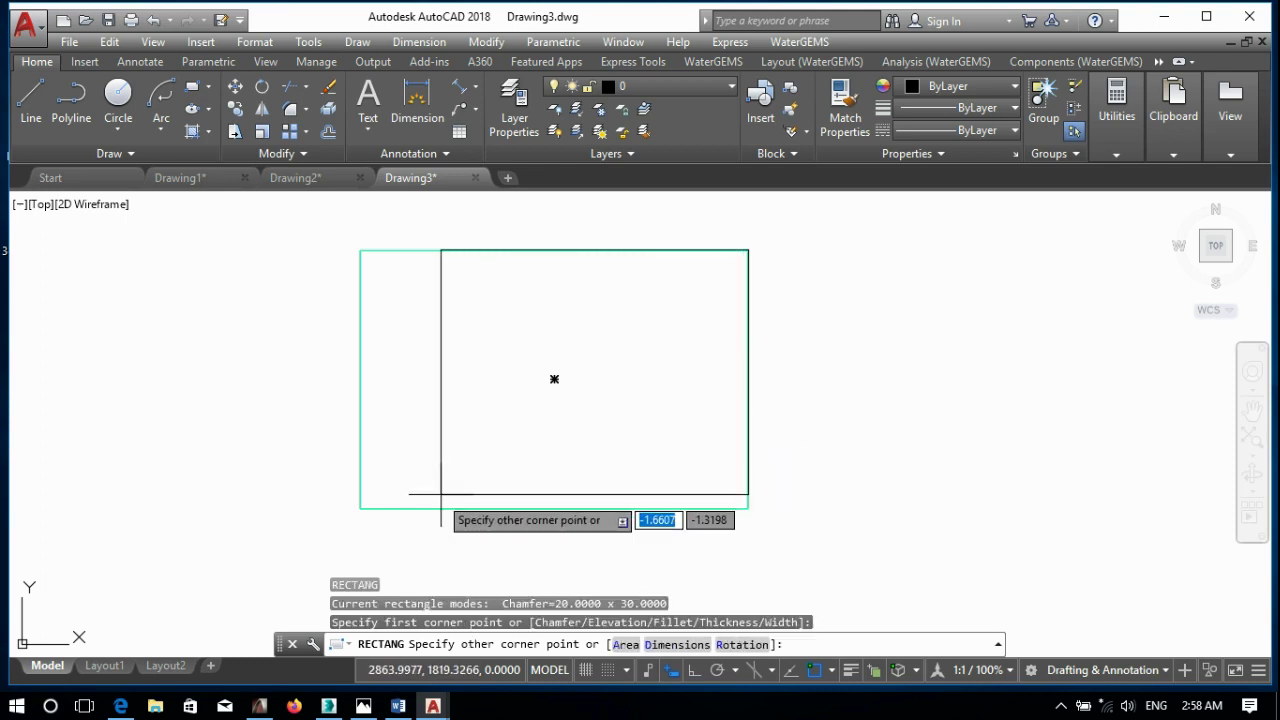
{"action": "left_click", "coordinate": [360, 508]}
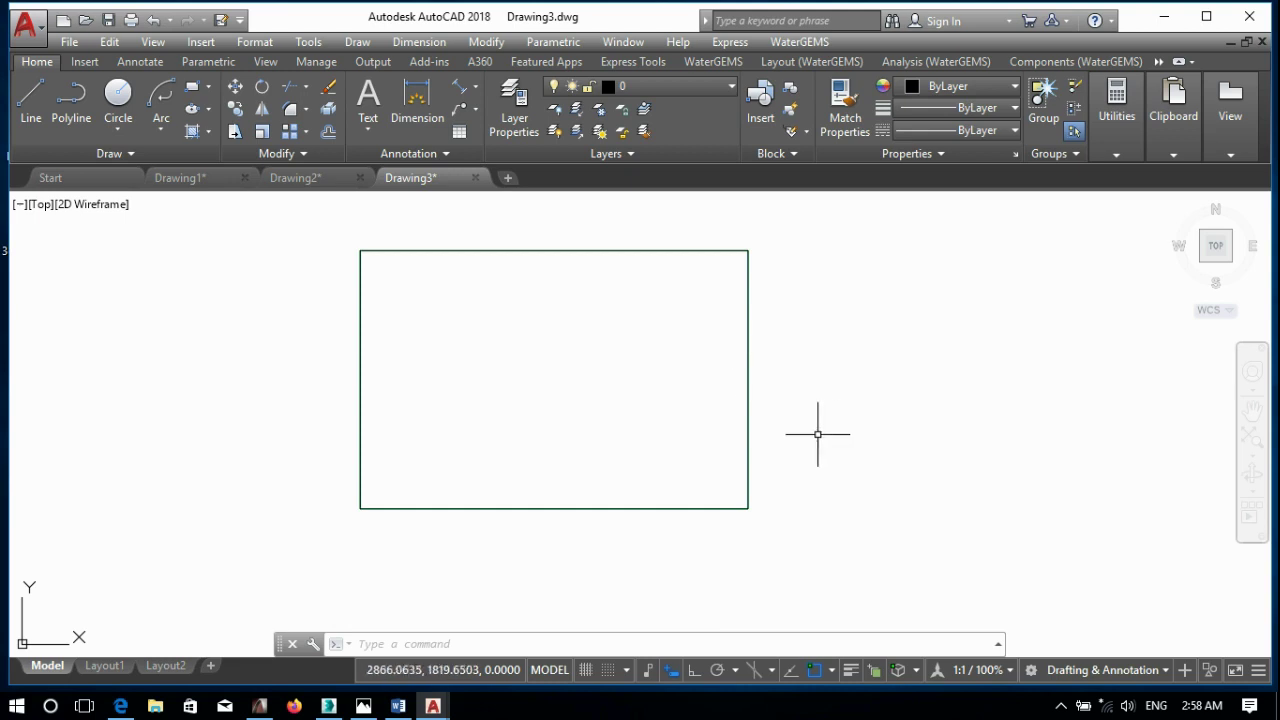
- Turn on Selection Cycling in the status bar
{"action": "left_click", "coordinate": [748, 370]}
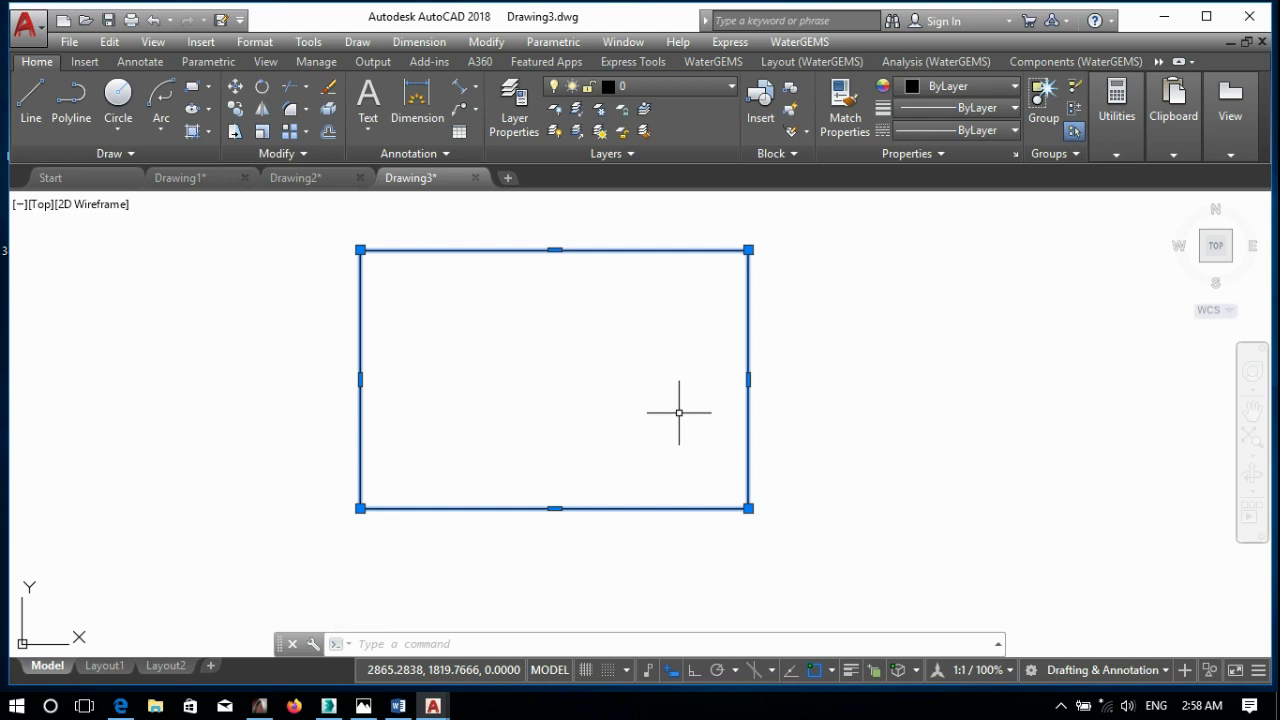
{"action": "left_click", "coordinate": [874, 672]}
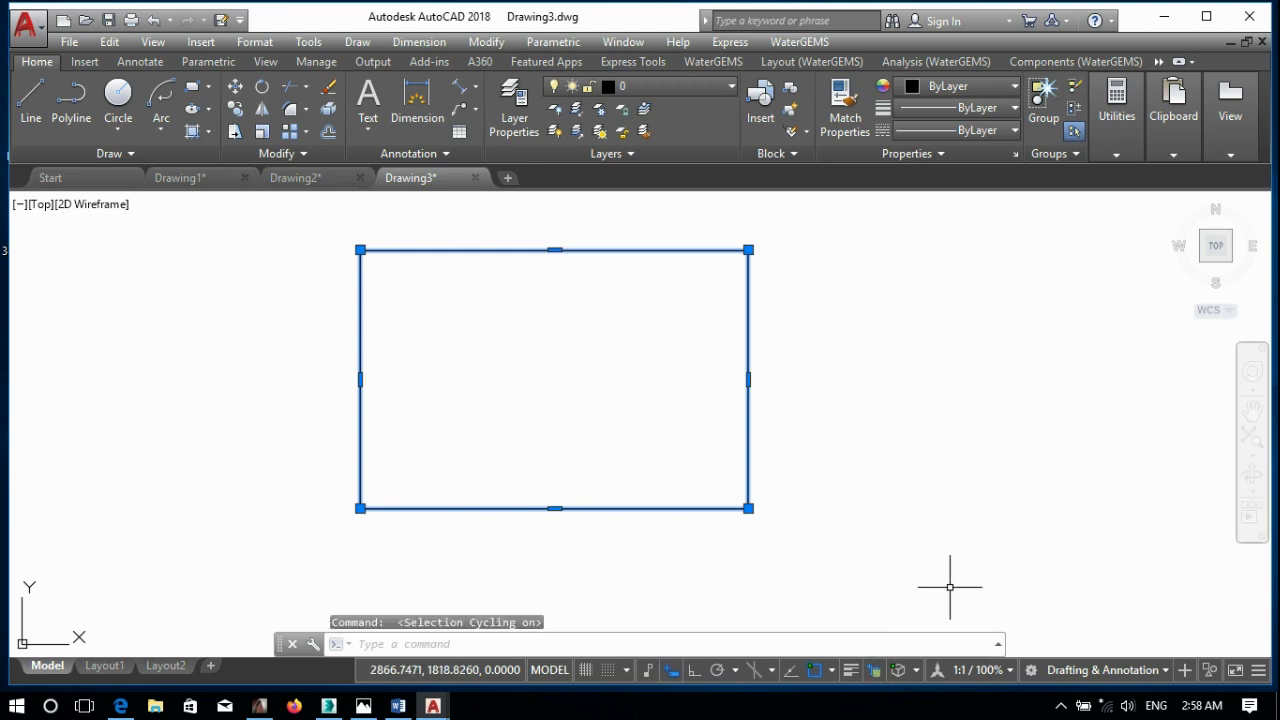
{"action": "key", "text": "Escape"}
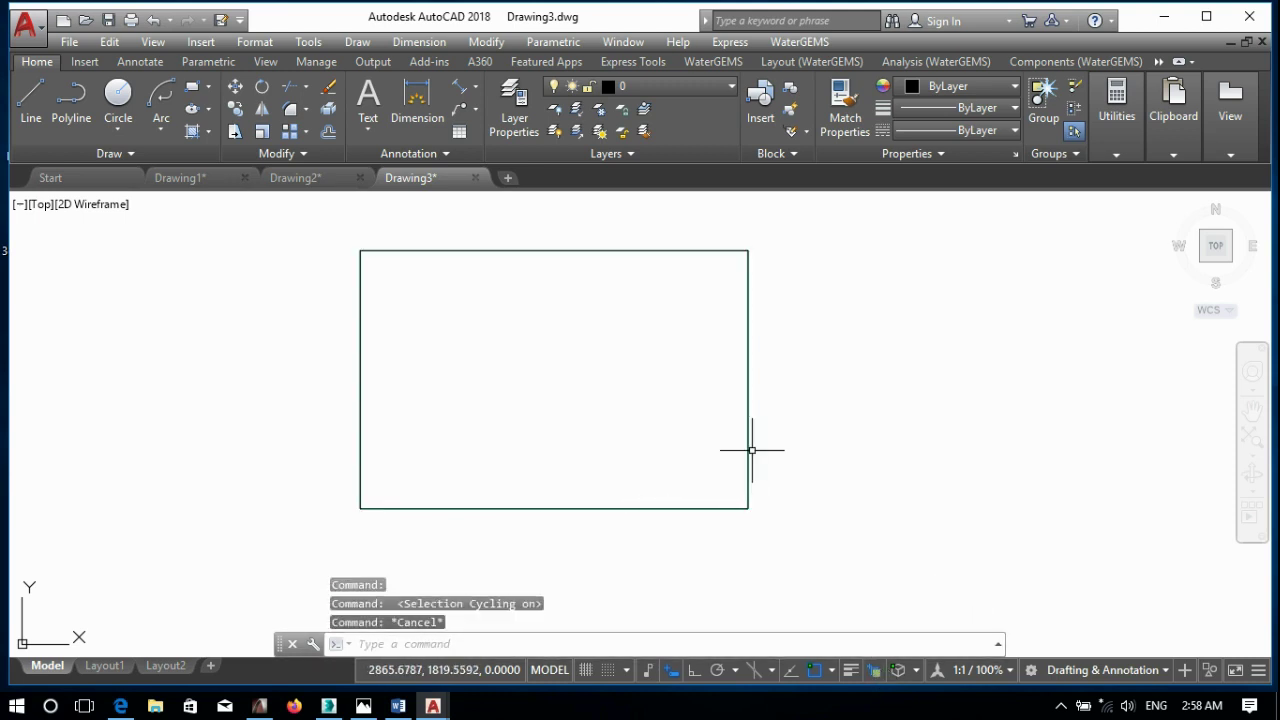
- Pick the shared rectangle edge and choose the red polyline from the Selection list
{"action": "left_click", "coordinate": [750, 431]}
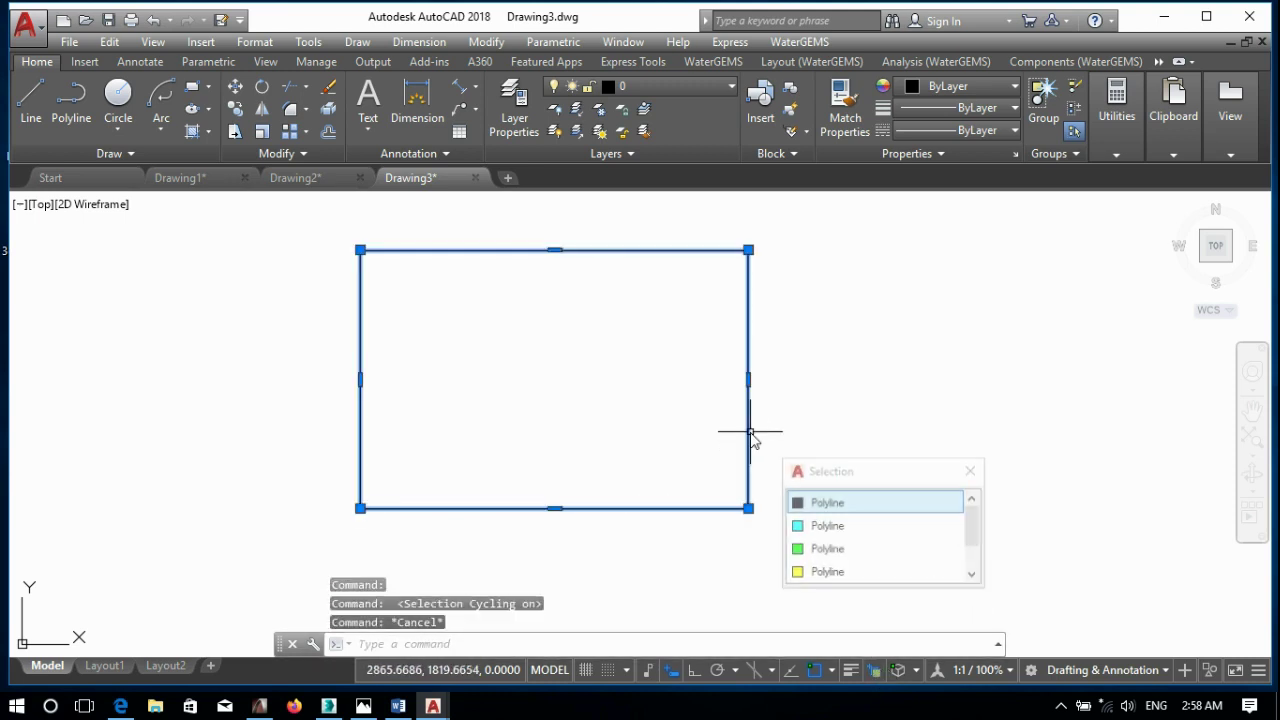
{"action": "left_click", "coordinate": [968, 470]}
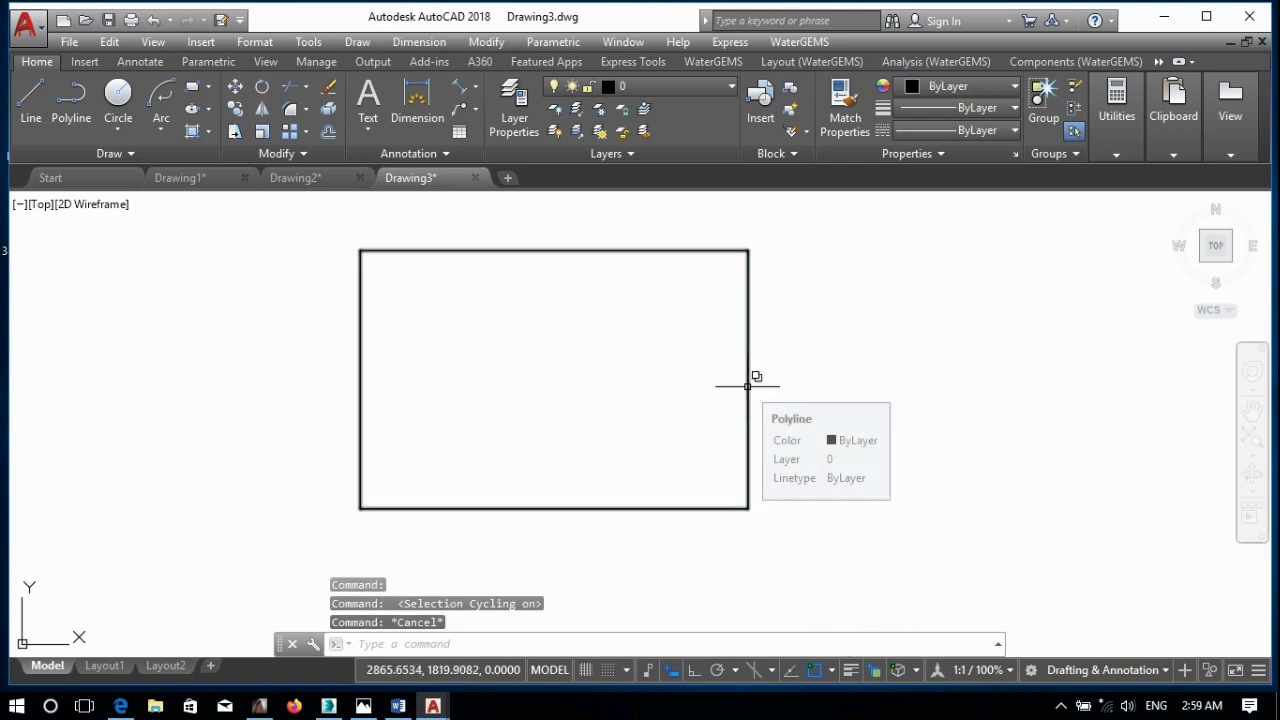
{"action": "mouse_move", "coordinate": [748, 384]}
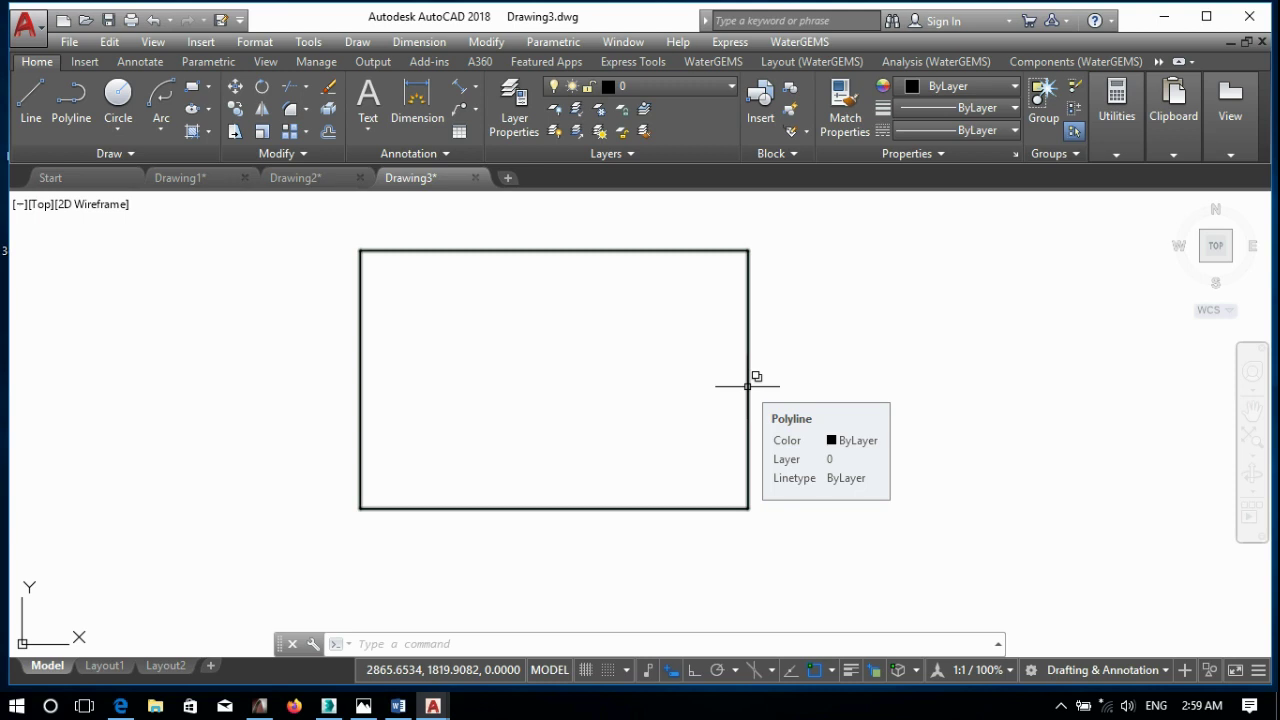
{"action": "left_click", "coordinate": [747, 385]}
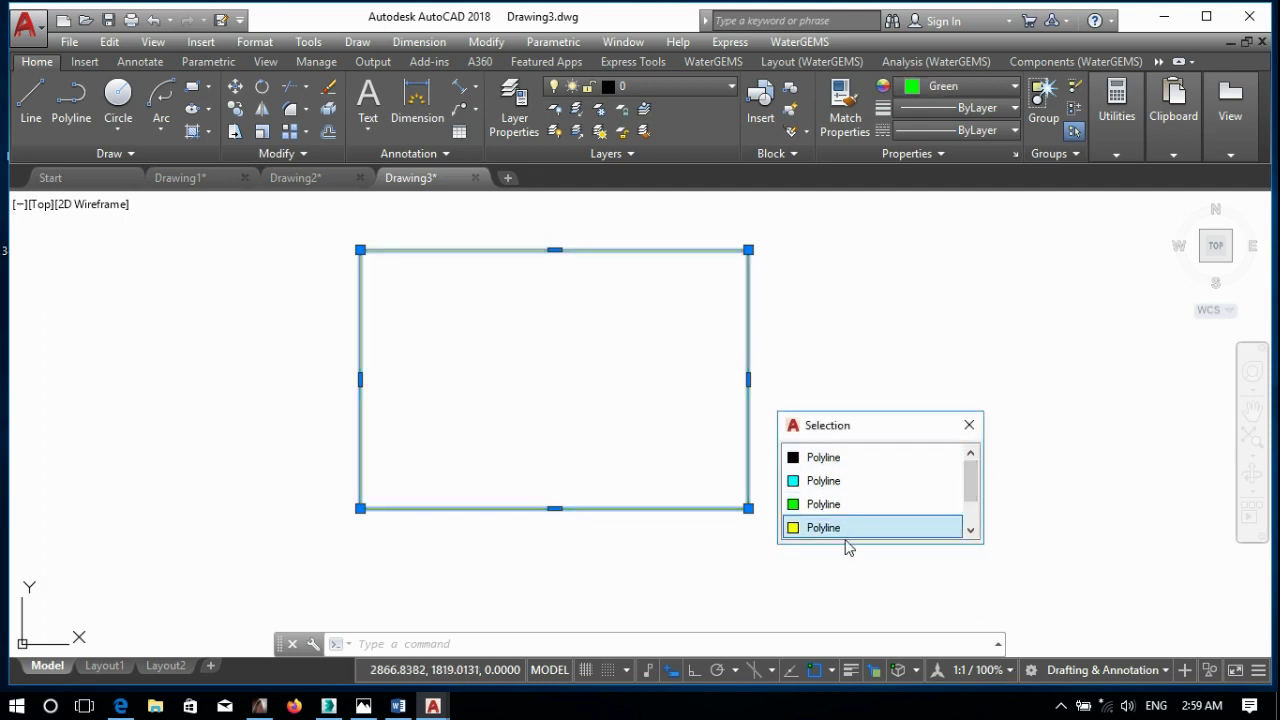
{"action": "scroll", "coordinate": [830, 525], "scroll_direction": "down", "scroll_amount": 1}
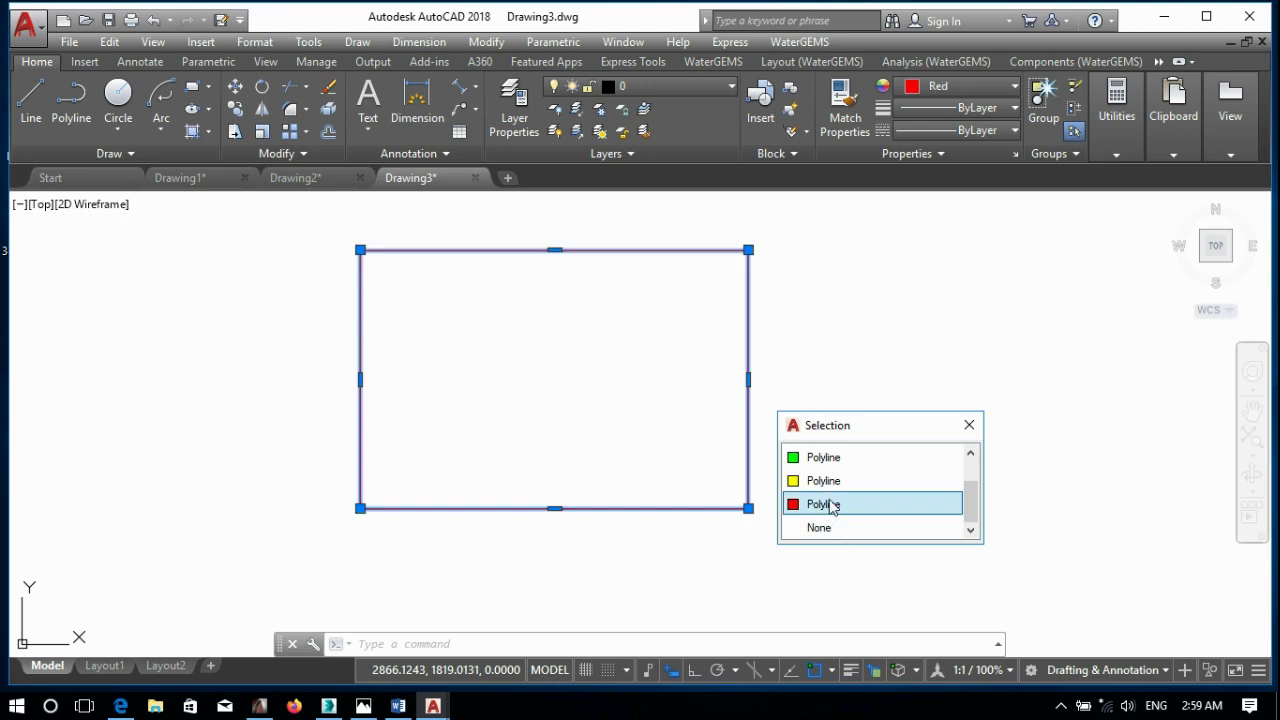
{"action": "left_click", "coordinate": [830, 505]}
- Move the red rectangle up and to the right, away from the stack
{"action": "type", "text": "m"}
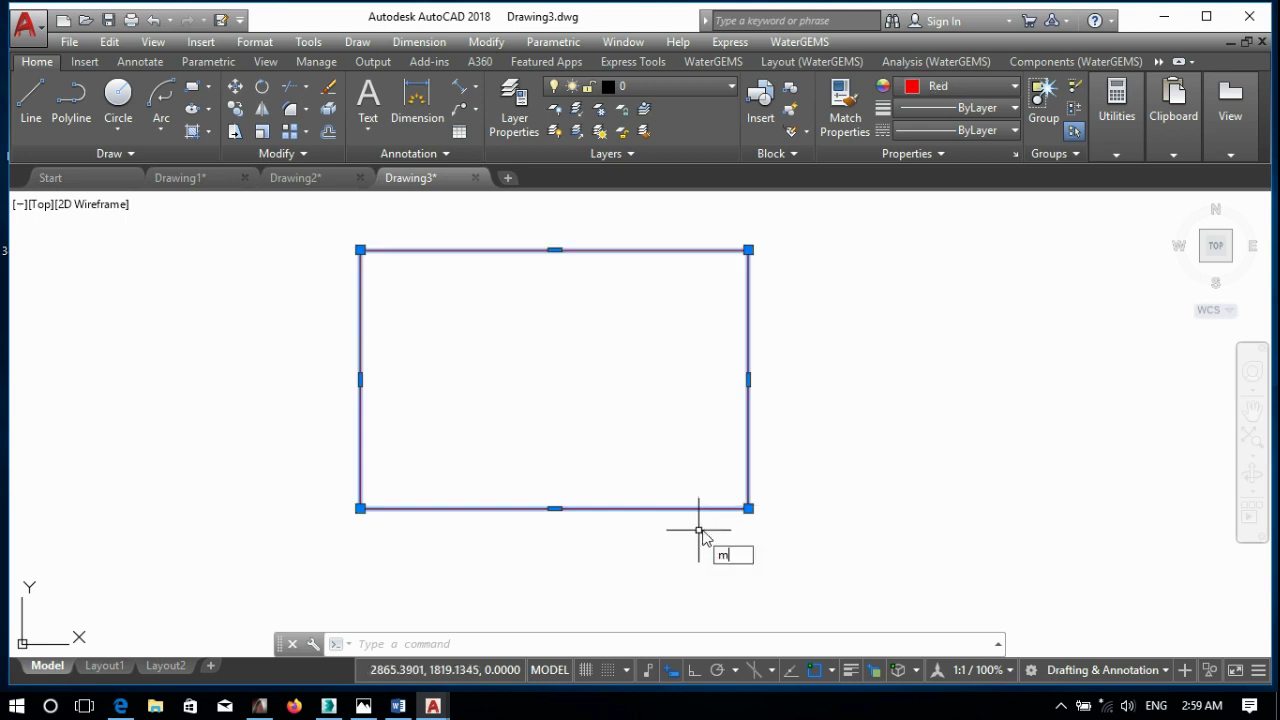
{"action": "key", "text": "Return"}
{"action": "left_click", "coordinate": [726, 480]}
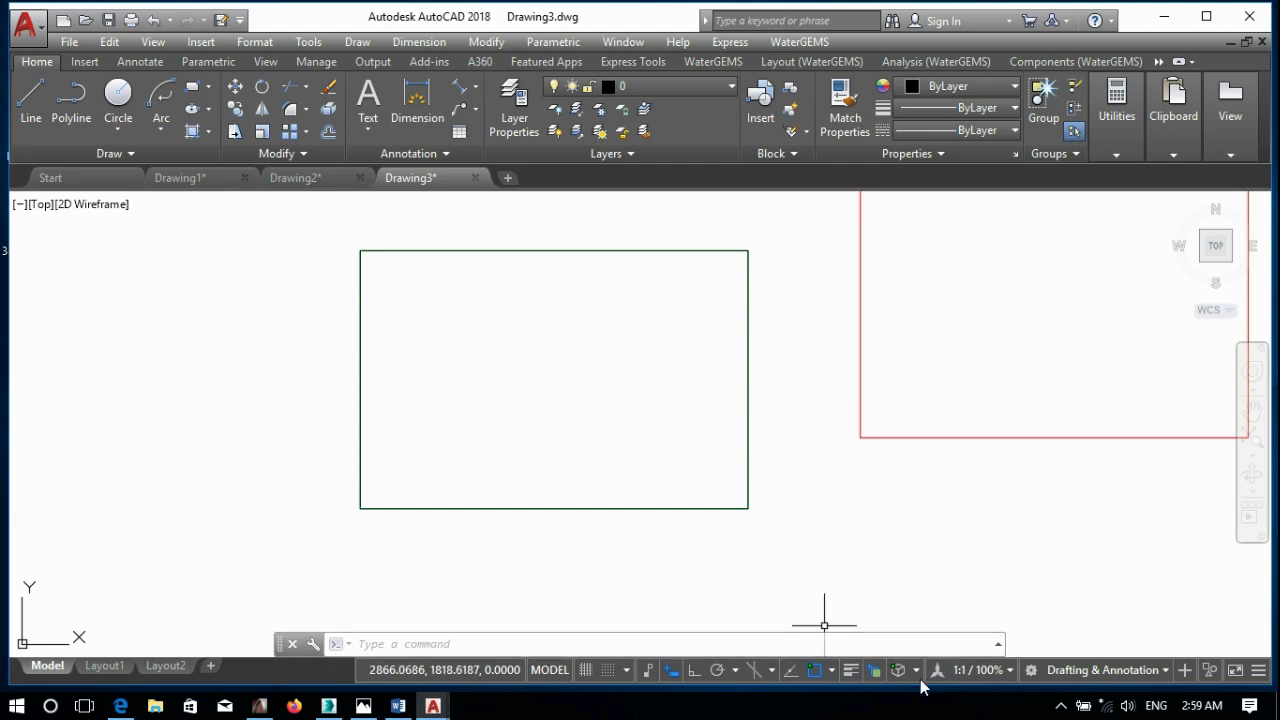
- Open and close the 3D Object Snap menu twice
{"action": "left_click", "coordinate": [916, 671]}
{"action": "left_click", "coordinate": [917, 671]}
{"action": "left_click", "coordinate": [917, 670]}
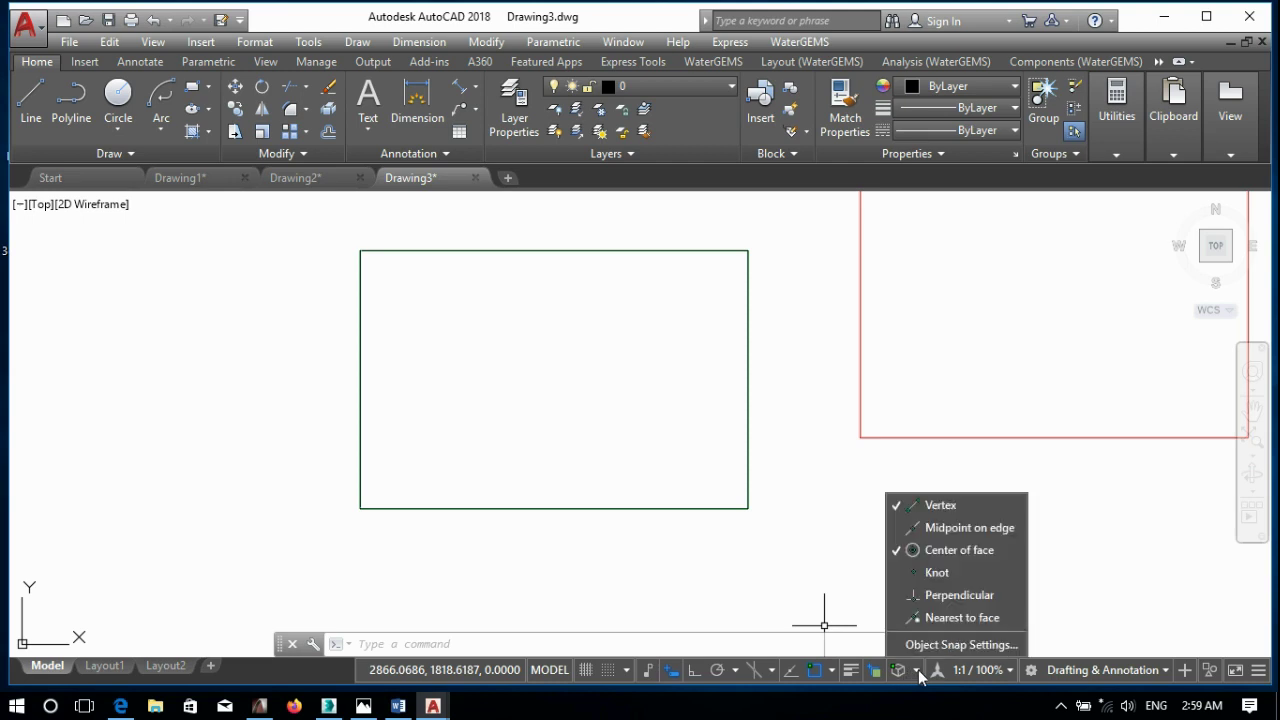
{"action": "left_click", "coordinate": [917, 671]}
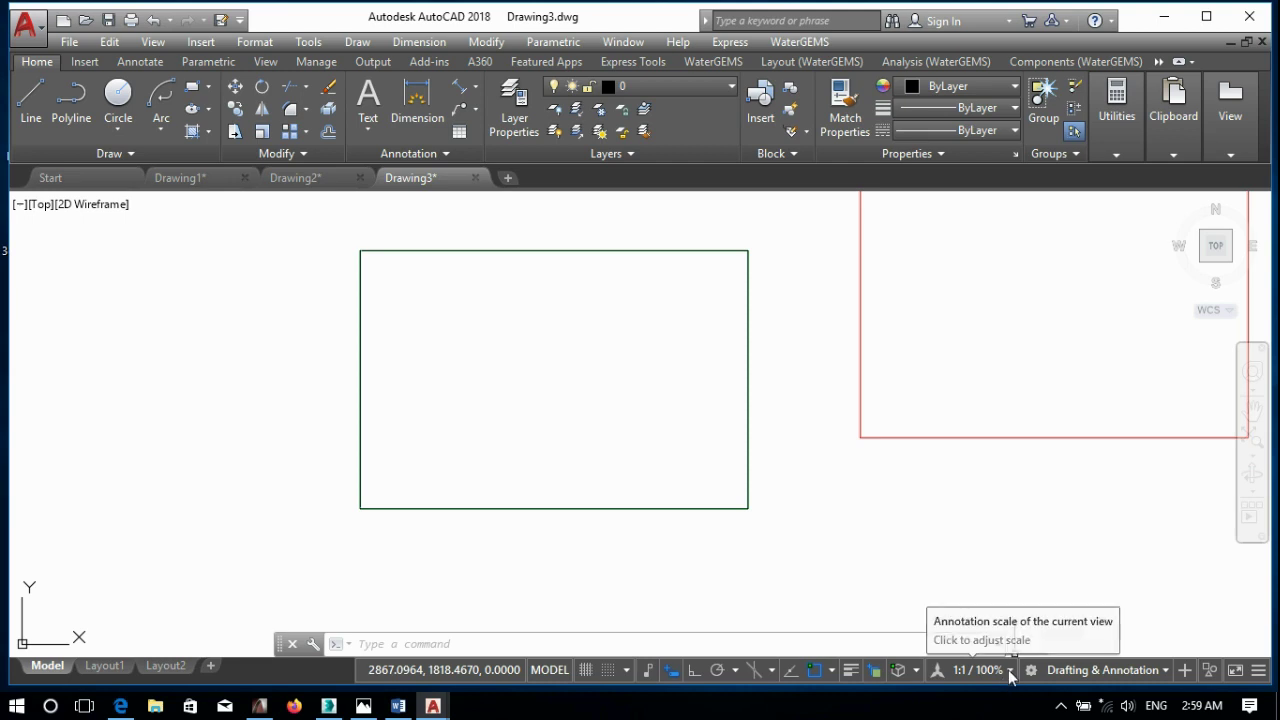
- Erase both rectangles with a crossing window
{"action": "scroll", "coordinate": [705, 474], "scroll_direction": "down", "scroll_amount": 4}
{"action": "left_click", "coordinate": [867, 383]}
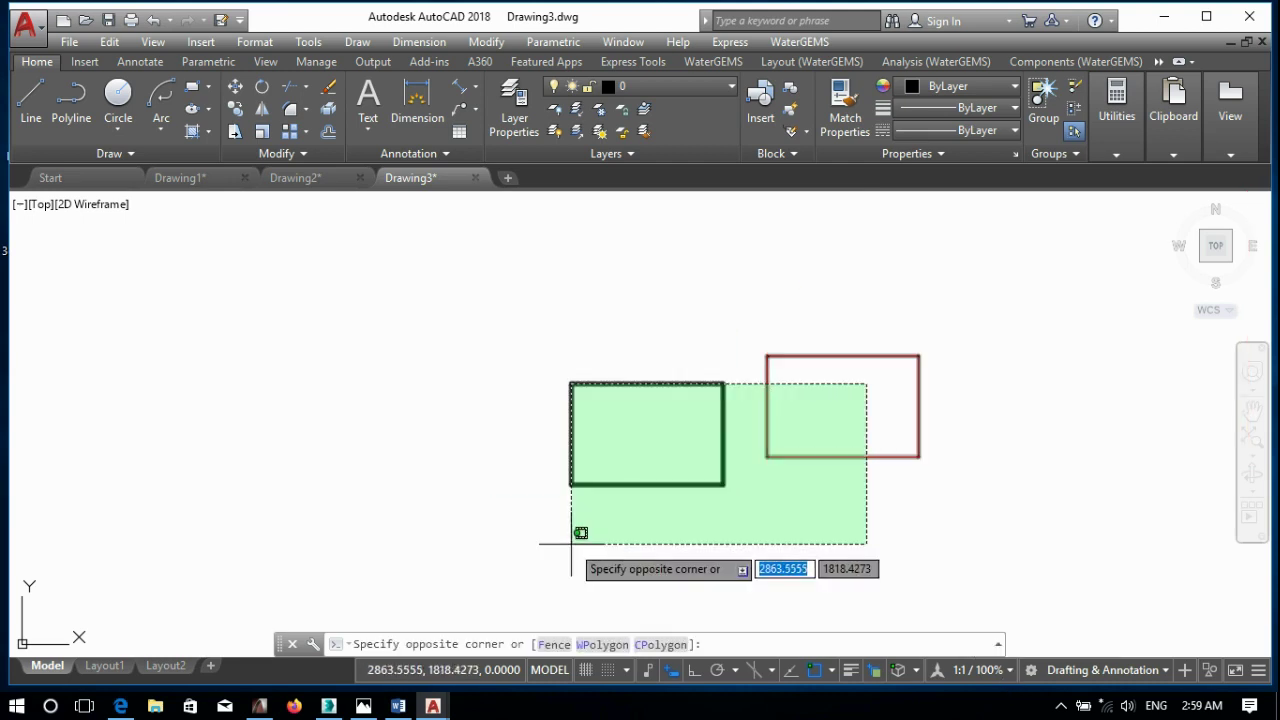
{"action": "left_click", "coordinate": [571, 544]}
{"action": "key", "text": "Delete"}
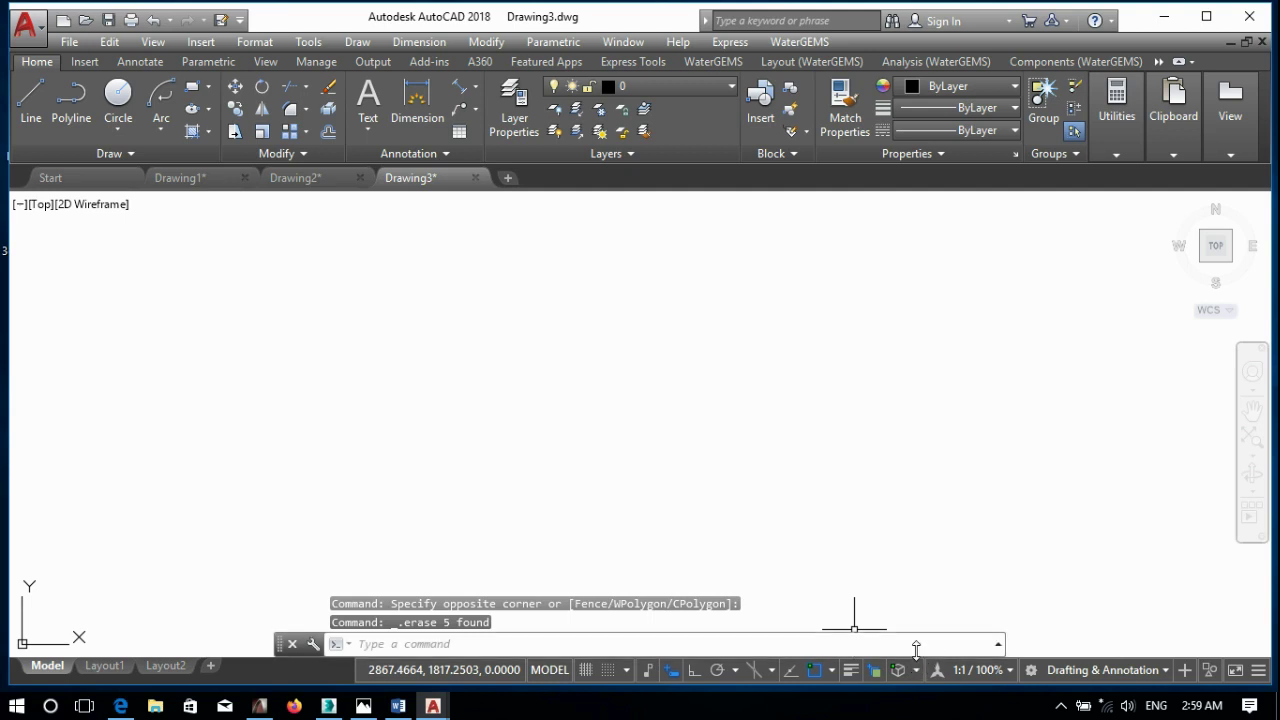
- Set the annotation scale to 1:10, browse workspaces, and toggle Annotation Monitor on and off
{"action": "left_click", "coordinate": [1008, 668]}
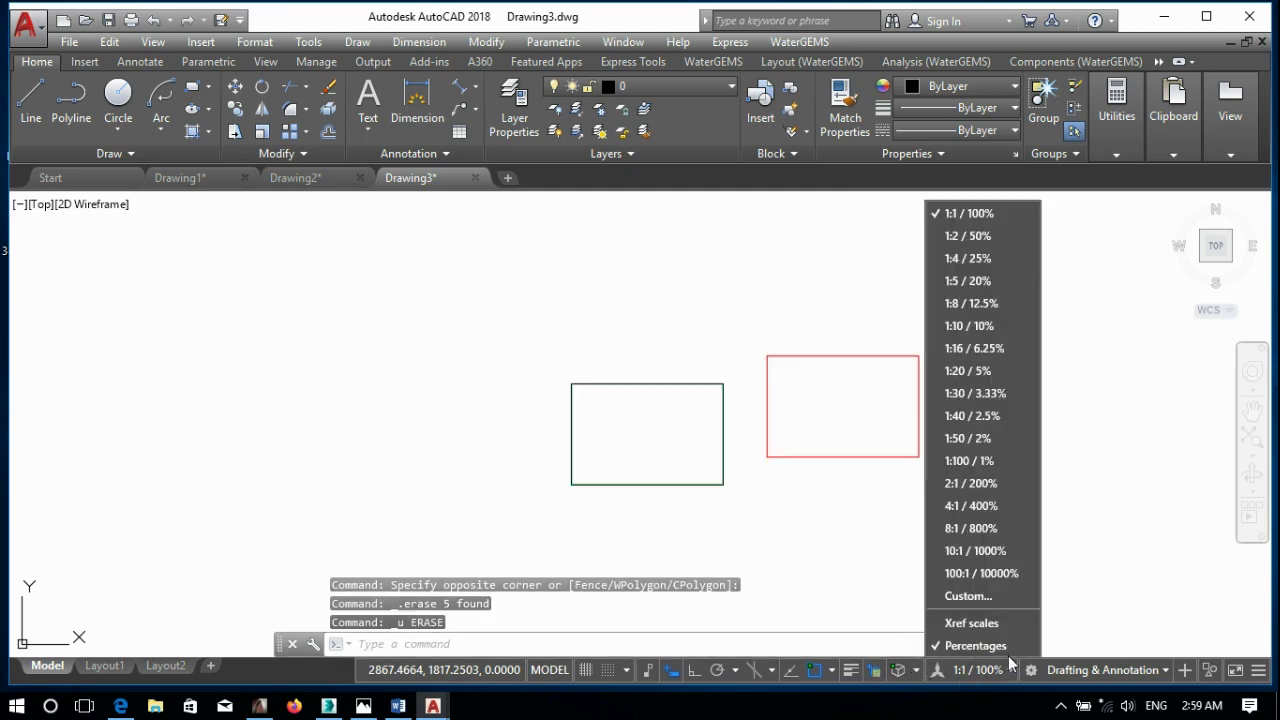
{"action": "left_click", "coordinate": [977, 330]}
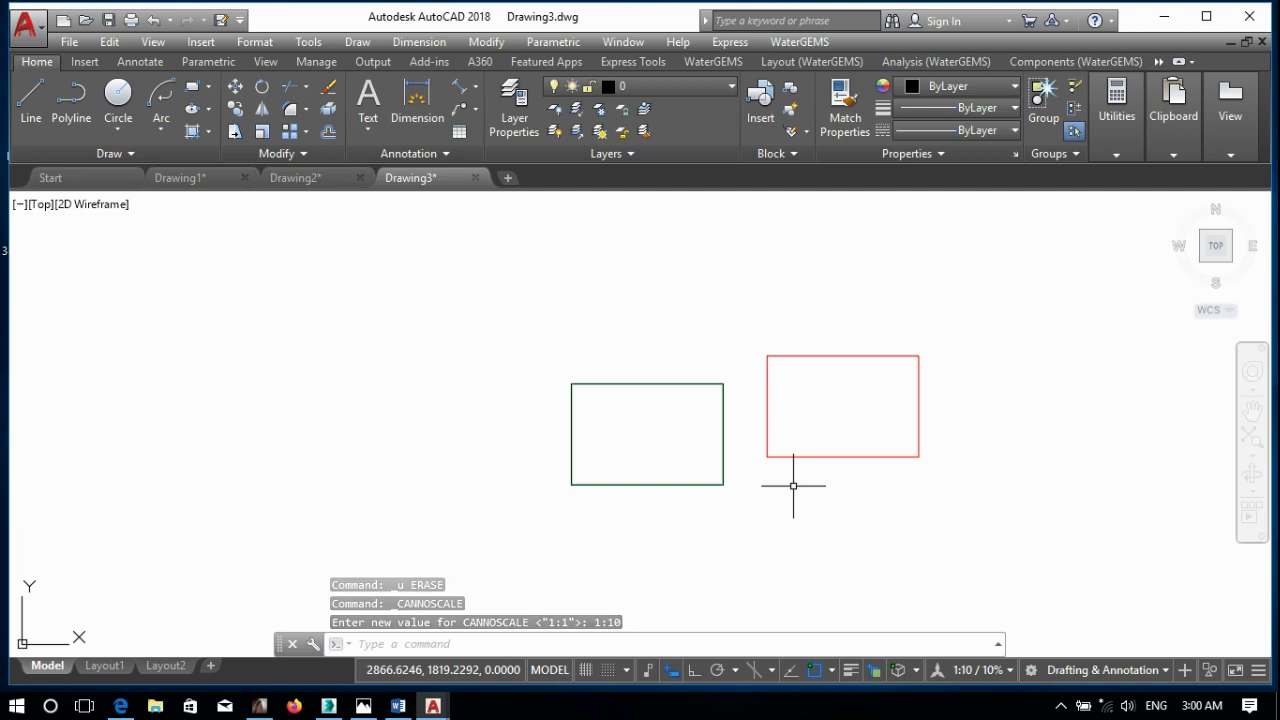
{"action": "left_click", "coordinate": [1124, 672]}
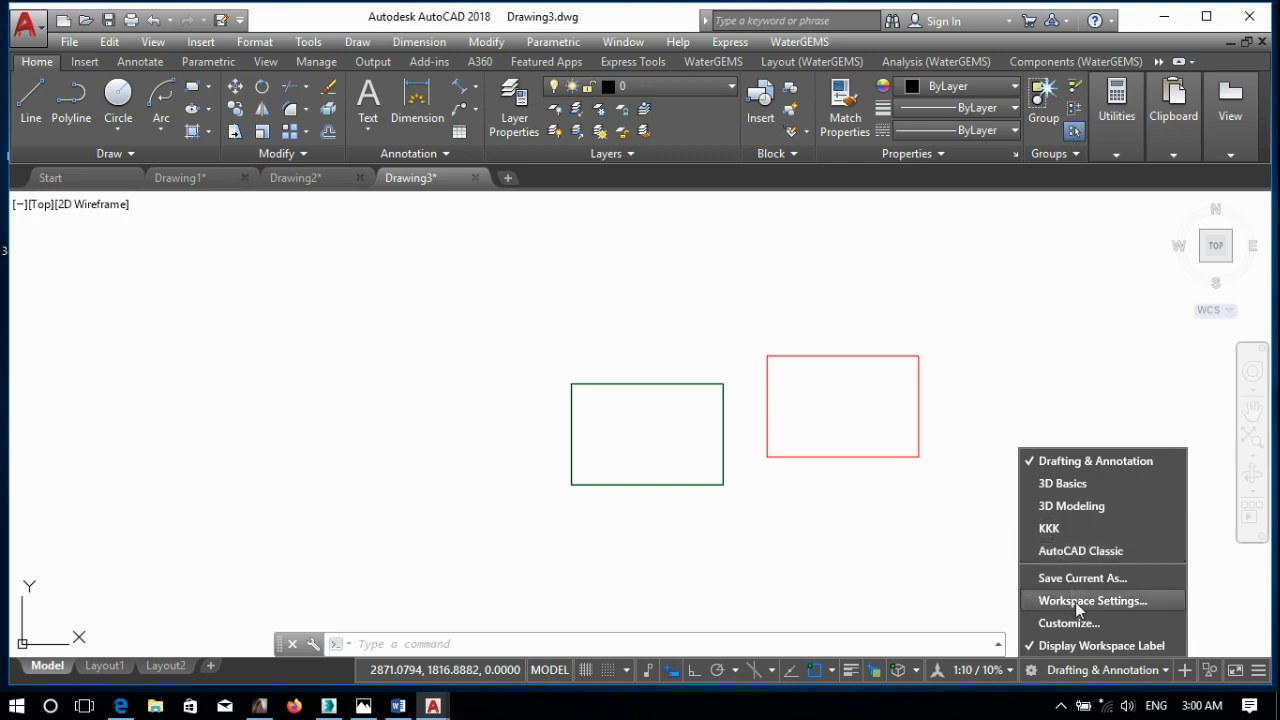
{"action": "left_click", "coordinate": [957, 570]}
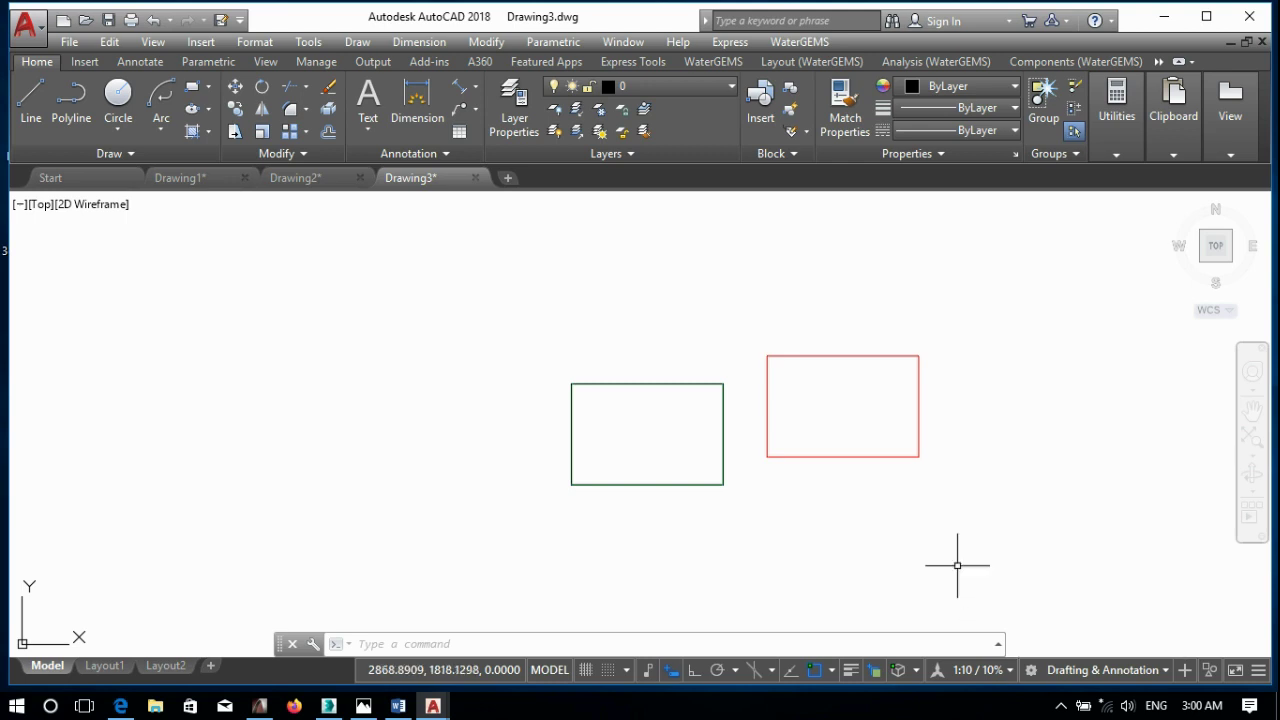
{"action": "left_click", "coordinate": [1183, 667]}
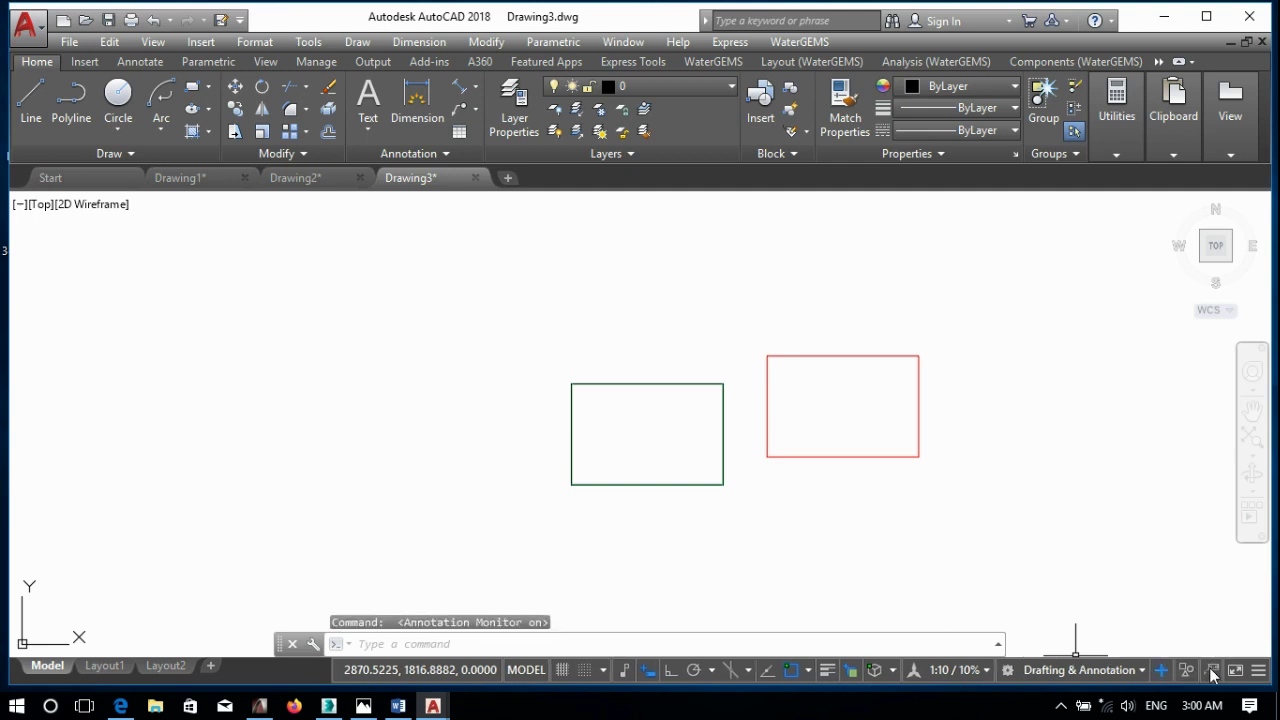
{"action": "left_click", "coordinate": [1158, 673]}
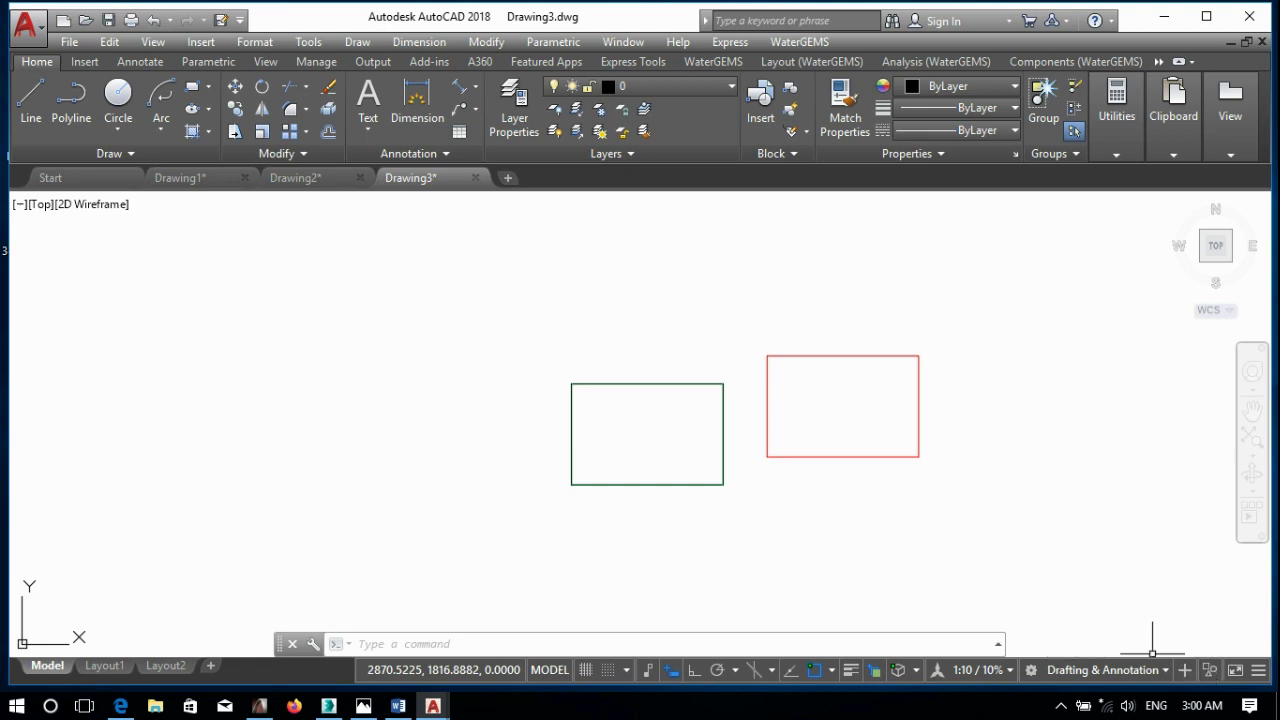
{"action": "left_click", "coordinate": [893, 438]}
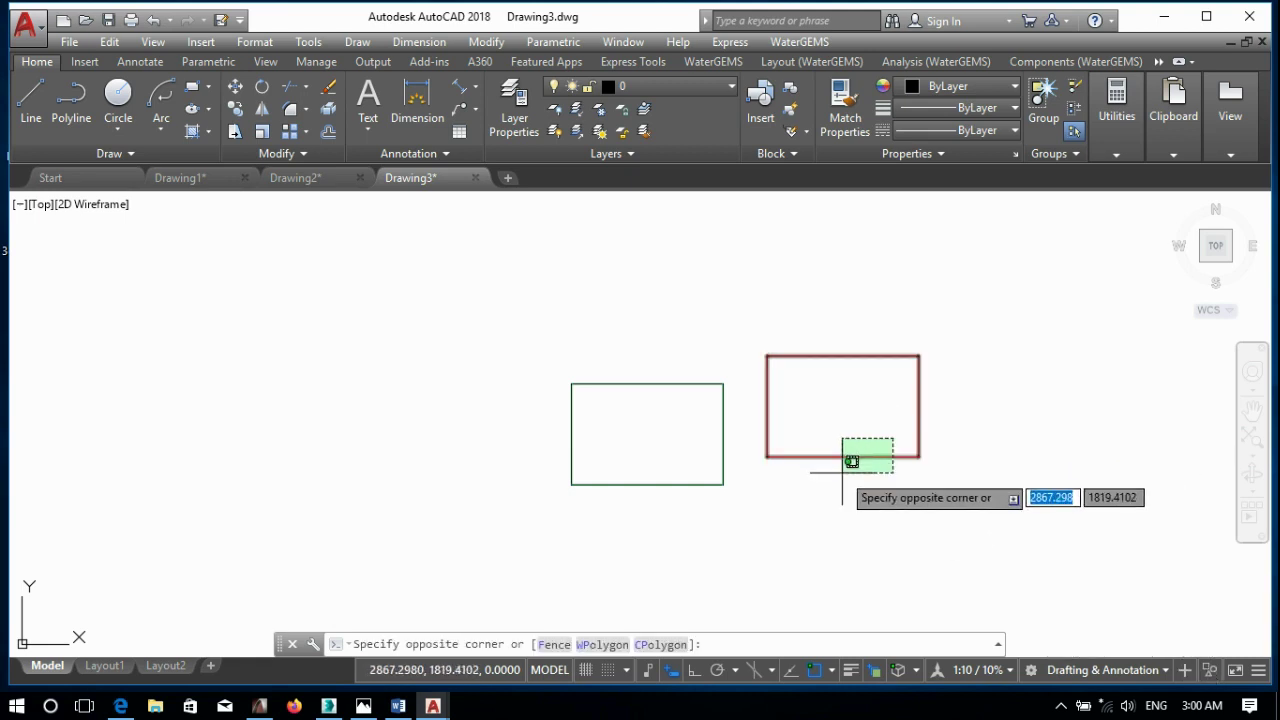
{"action": "left_click", "coordinate": [860, 427]}
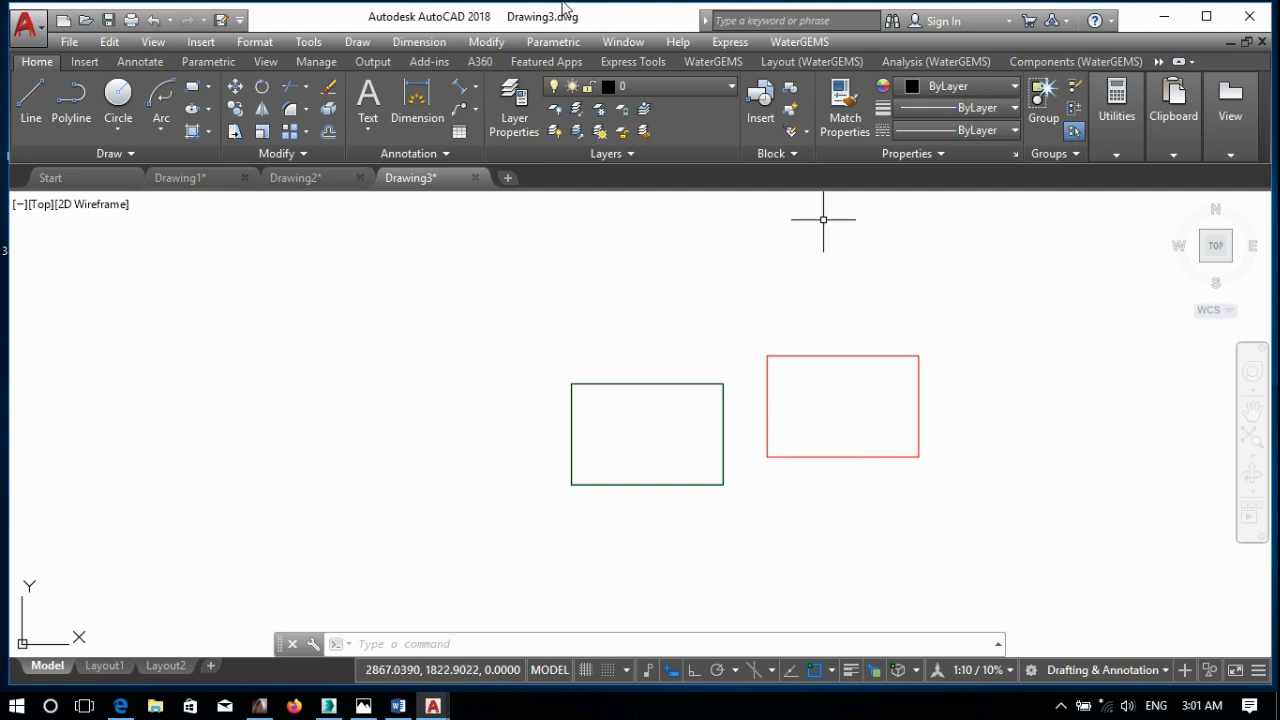
{"action": "left_click", "coordinate": [969, 315]}
{"action": "left_click", "coordinate": [858, 402]}
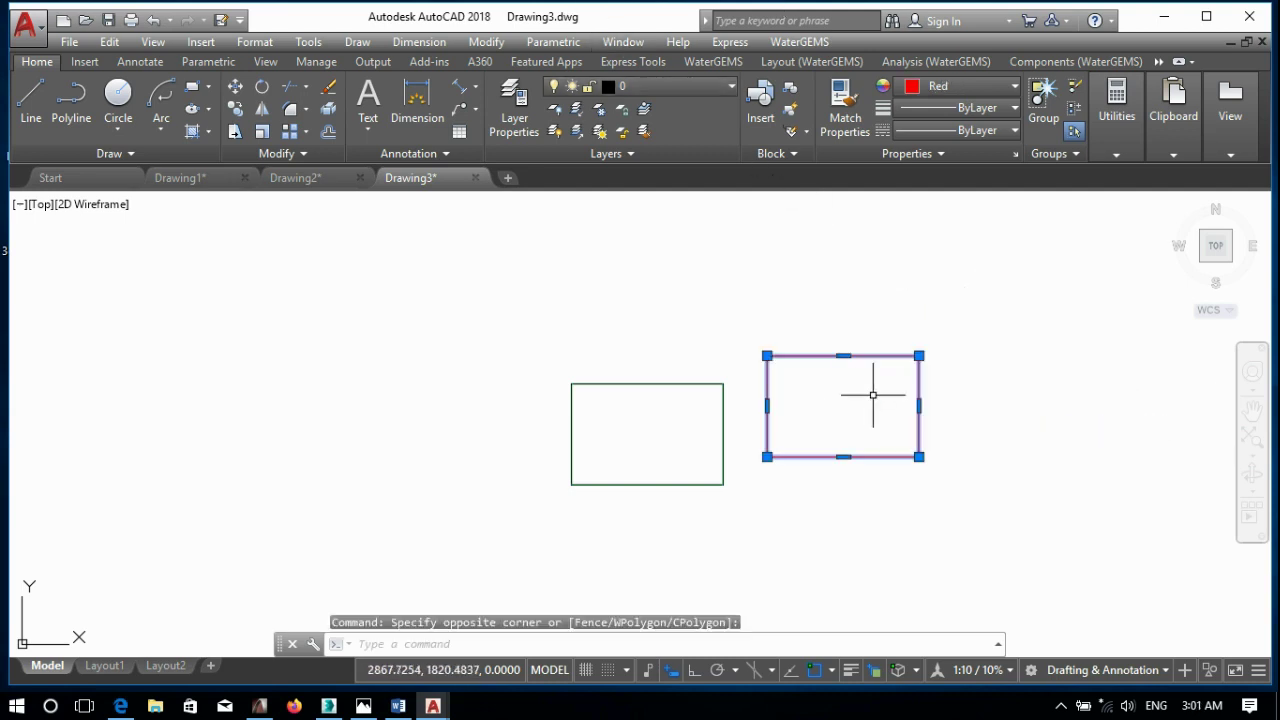
{"action": "left_click", "coordinate": [1208, 671]}
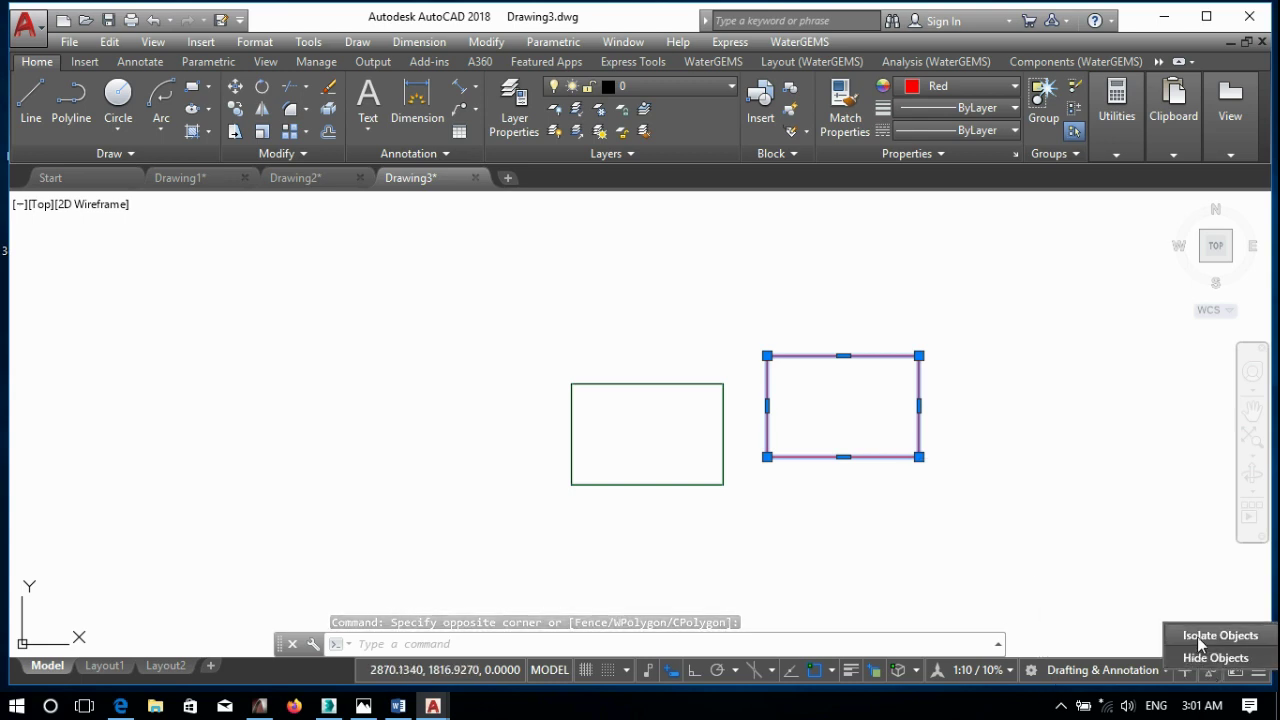
{"action": "left_click", "coordinate": [1197, 636]}
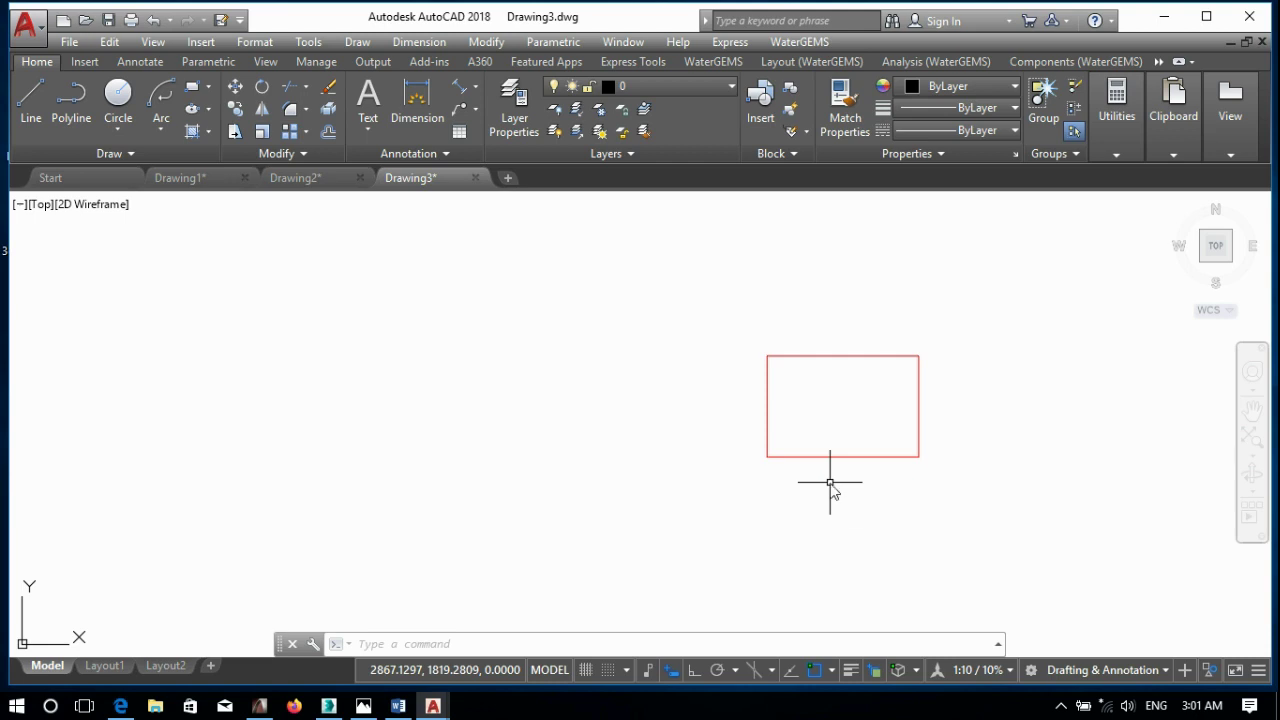
{"action": "type", "text": "unio"}
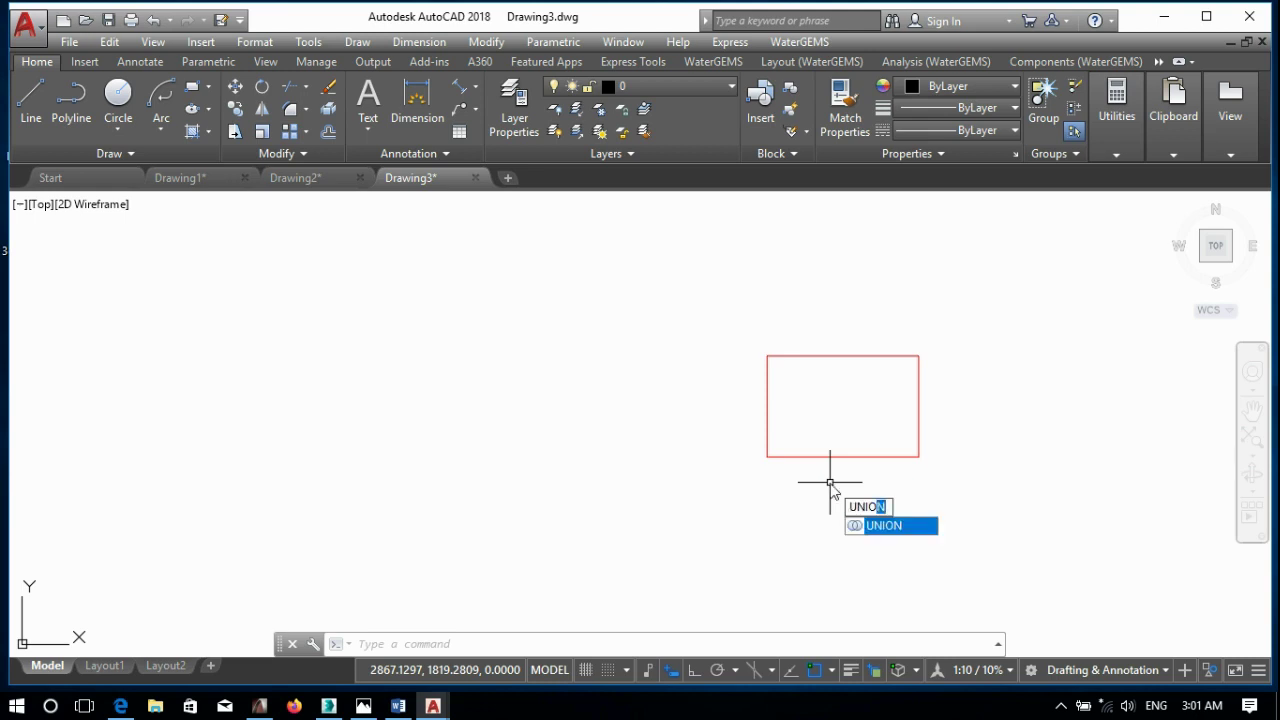
{"action": "type", "text": "s"}
{"action": "key", "text": "Return"}
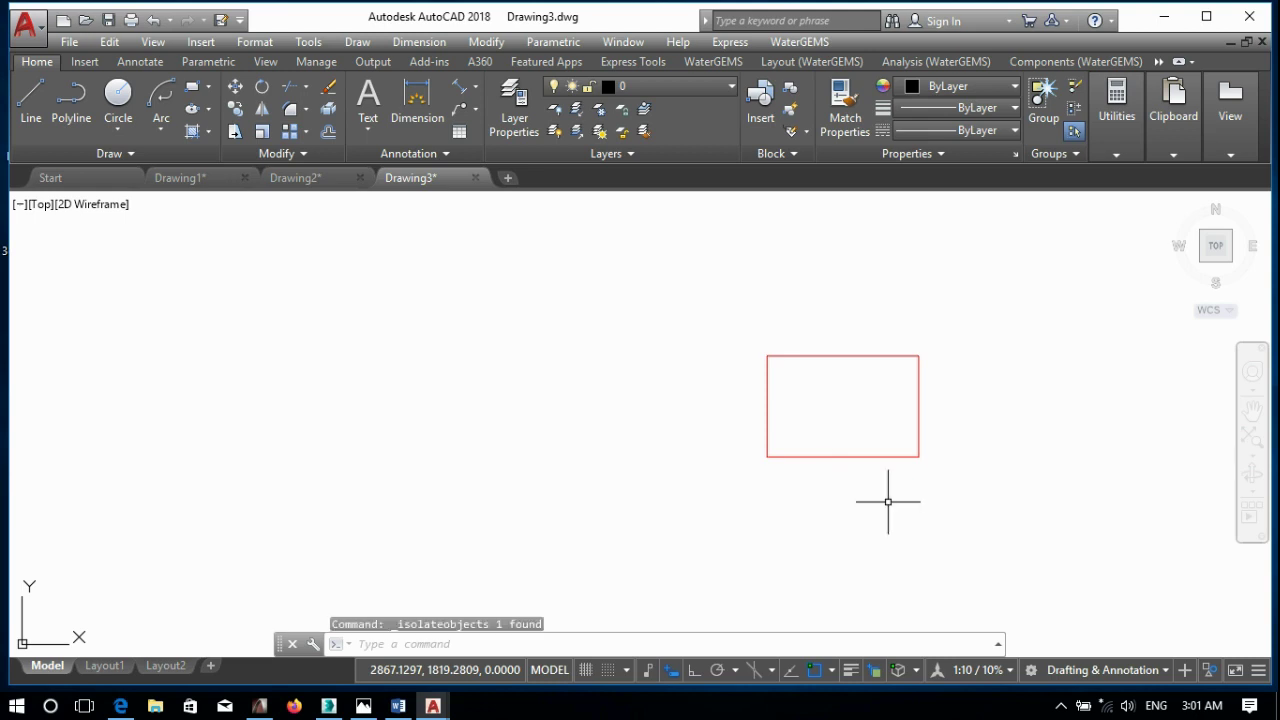
{"action": "key", "text": "Escape"}
{"action": "key", "text": "Escape"}
{"action": "left_click", "coordinate": [1210, 670]}
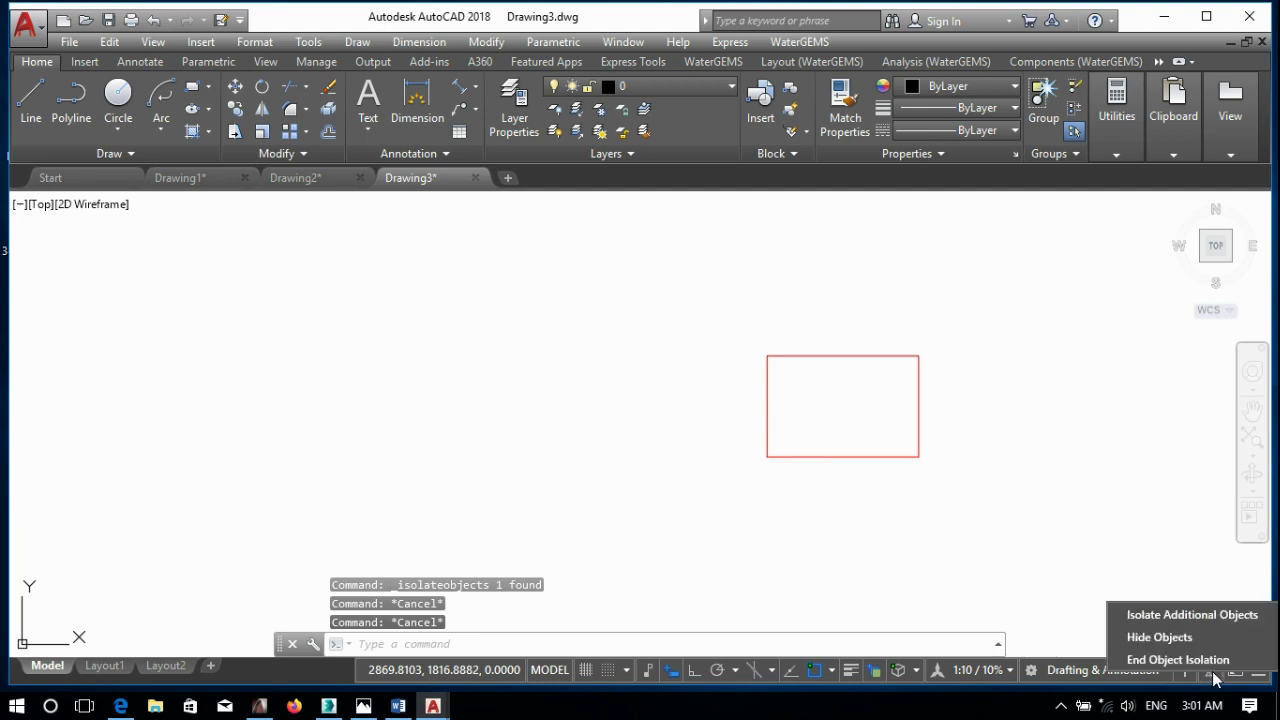
{"action": "left_click", "coordinate": [1174, 660]}
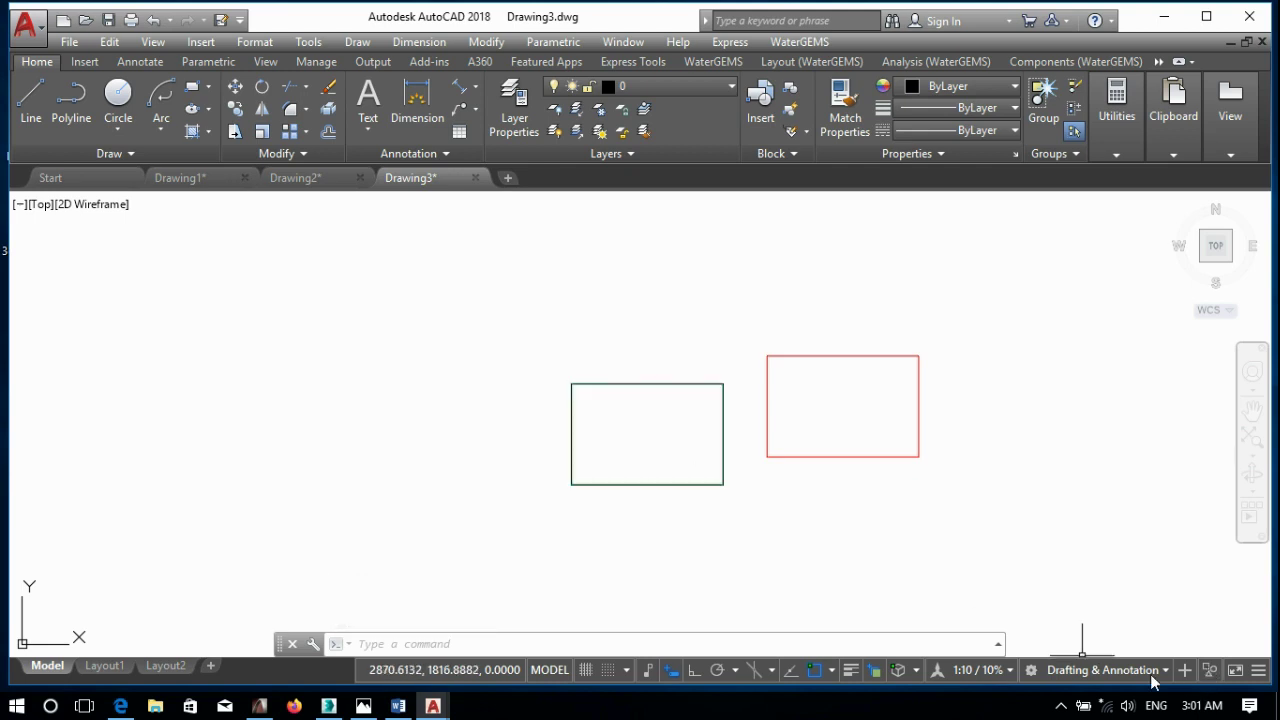
- Isolate the red rectangle with Isolate Objects, then undo the isolation with Ctrl+Z
{"action": "left_click", "coordinate": [1214, 668]}
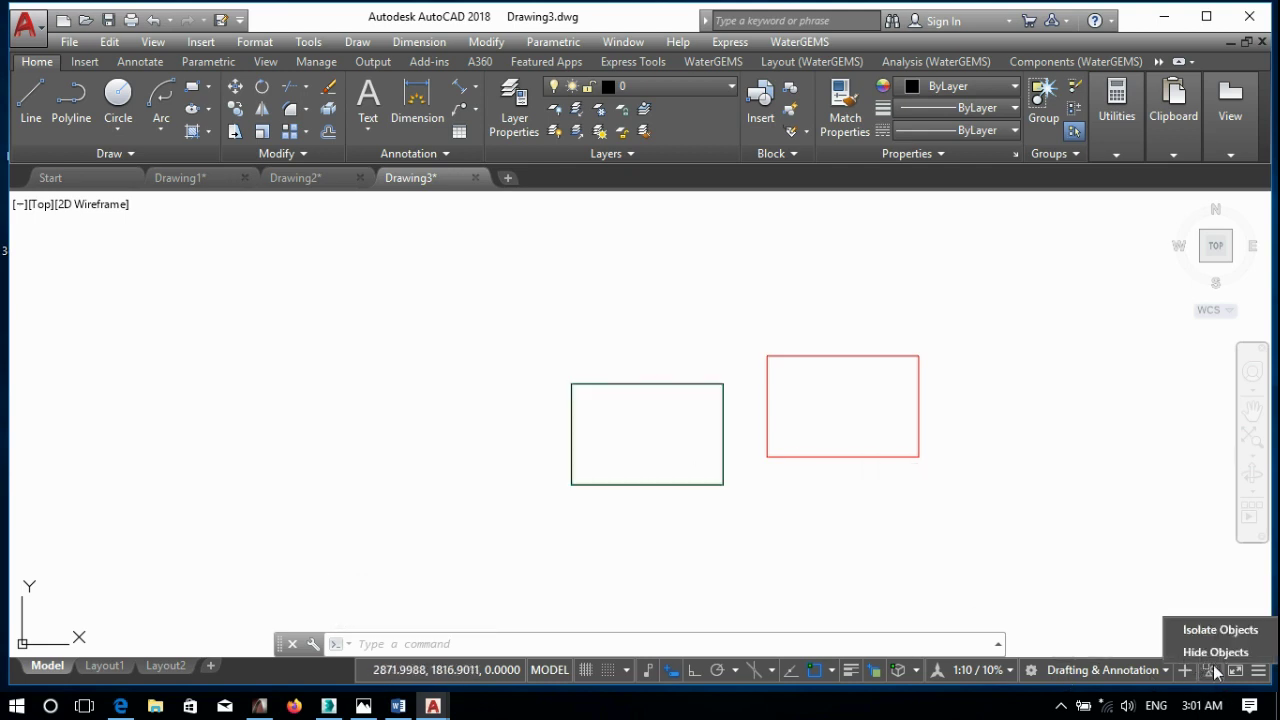
{"action": "left_click", "coordinate": [811, 428]}
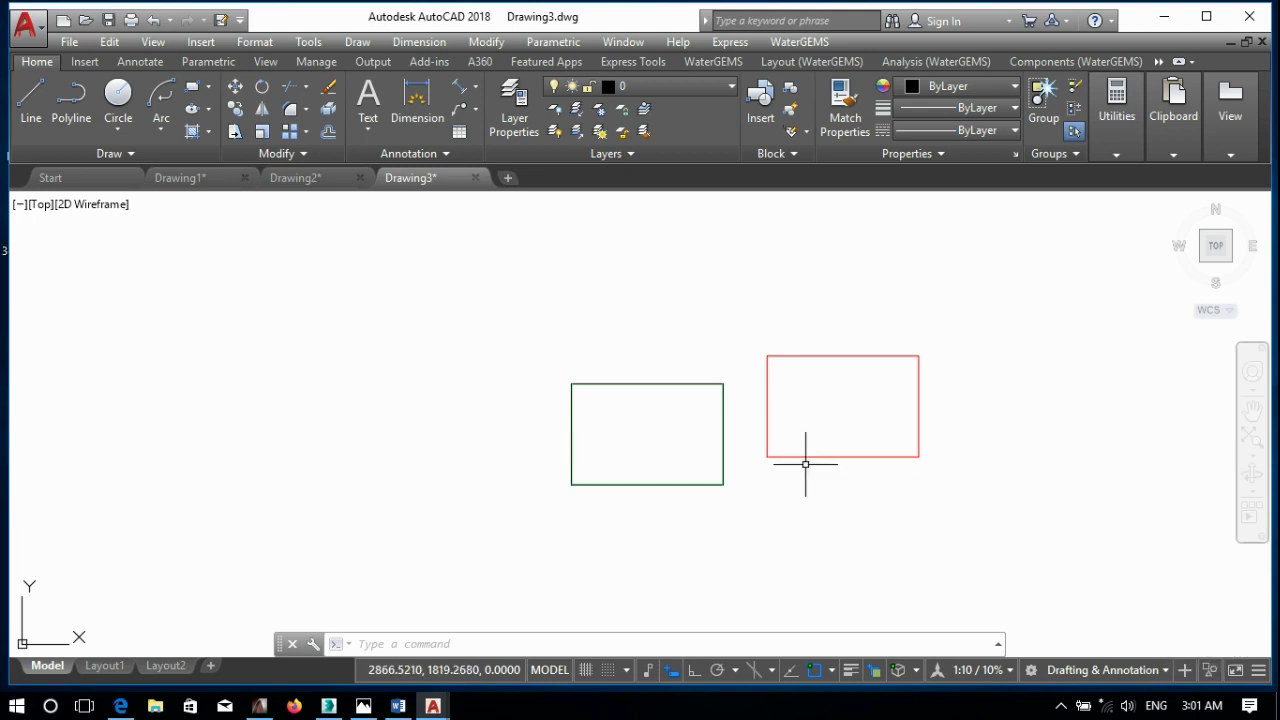
{"action": "left_click", "coordinate": [829, 440]}
{"action": "left_click", "coordinate": [794, 497]}
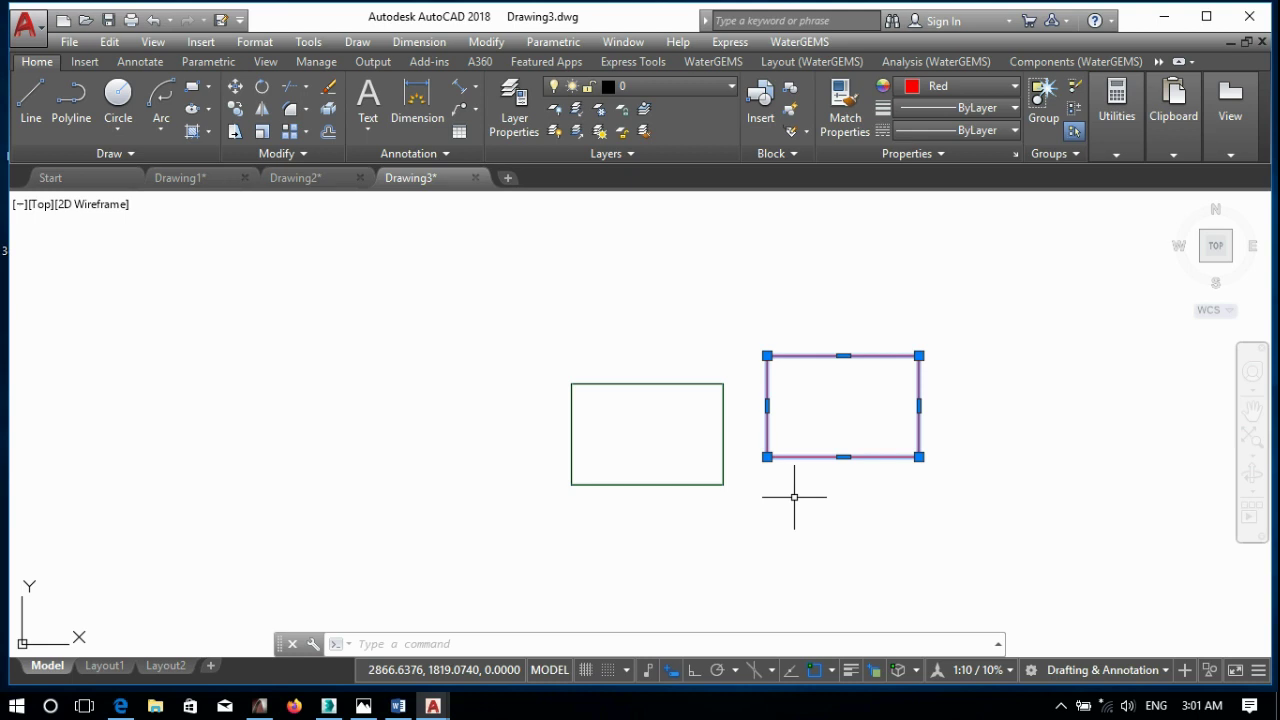
{"action": "left_click", "coordinate": [1216, 676]}
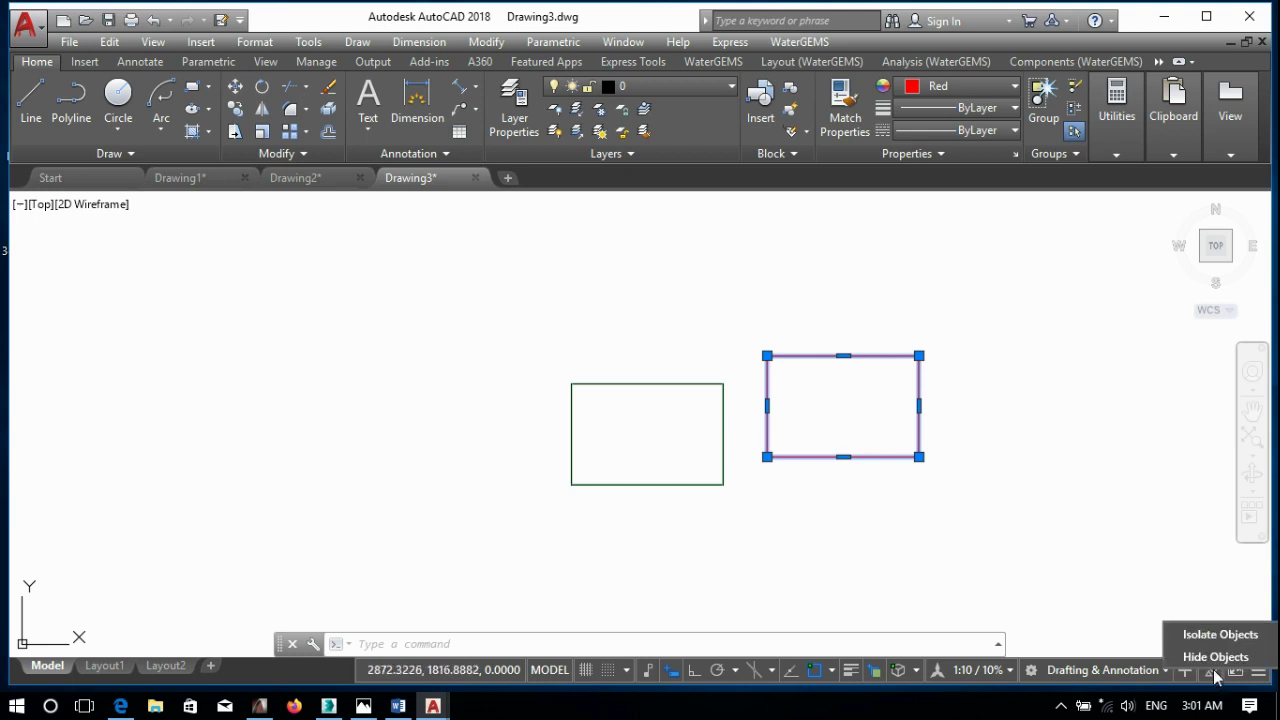
{"action": "left_click", "coordinate": [1218, 635]}
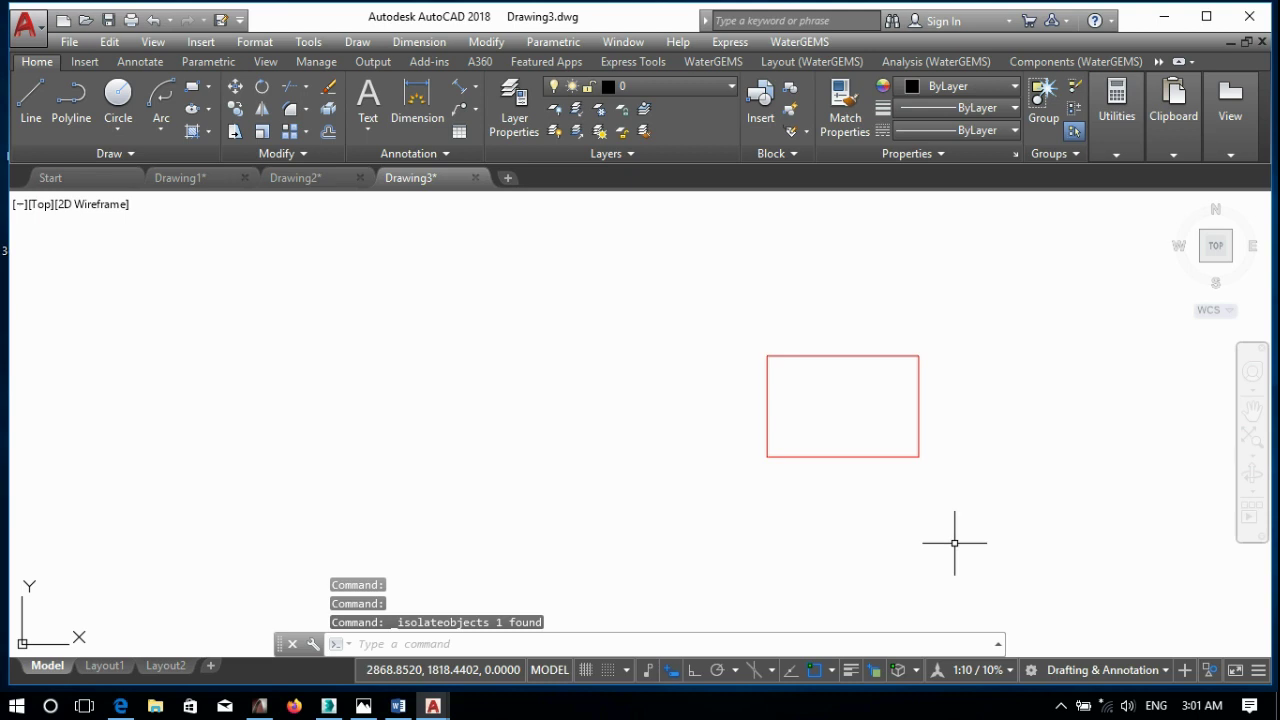
{"action": "key", "text": "ctrl+z"}
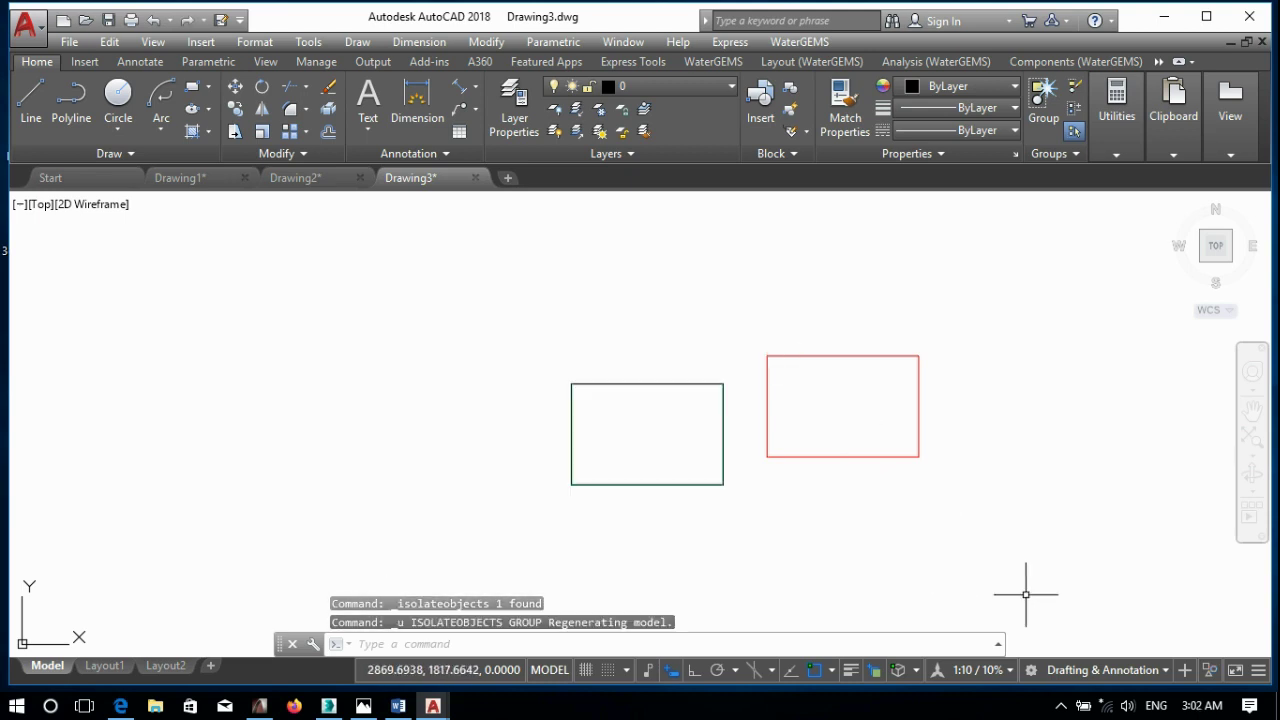
- Reselect the red rectangle and hide it with Hide Objects
{"action": "left_click", "coordinate": [1210, 670]}
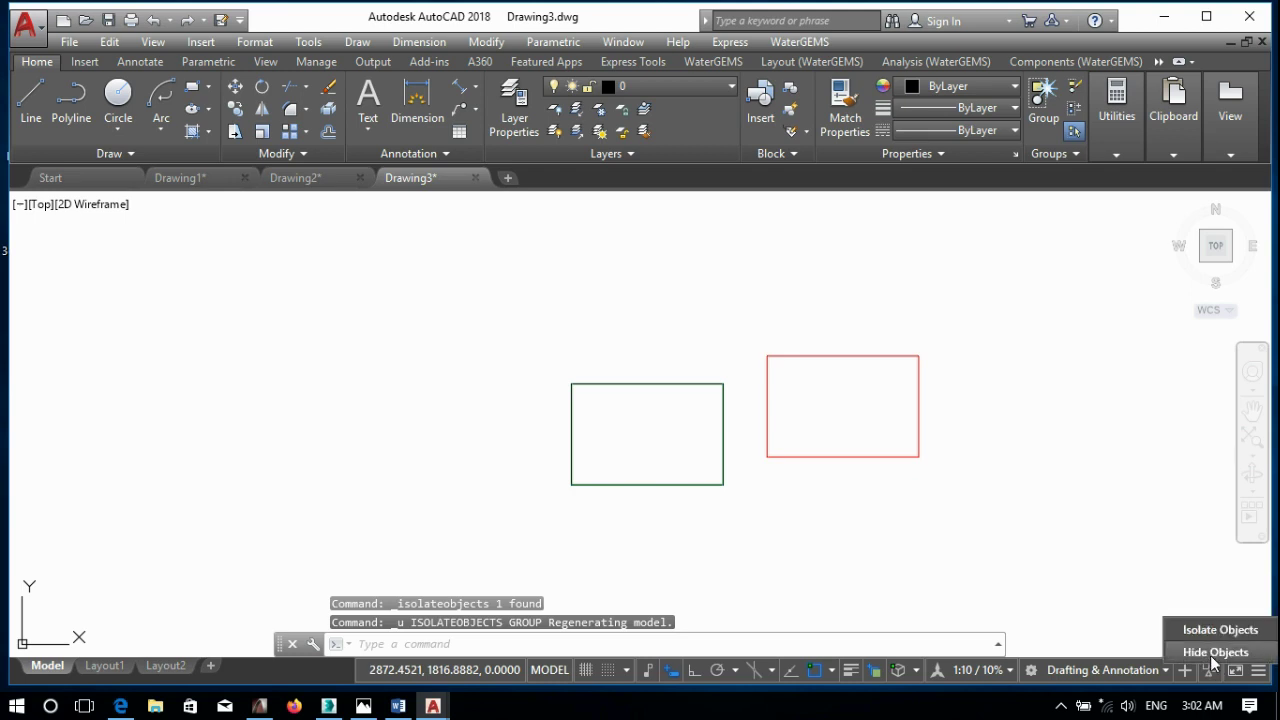
{"action": "left_click_drag", "start_coordinate": [900, 310], "coordinate": [765, 460]}
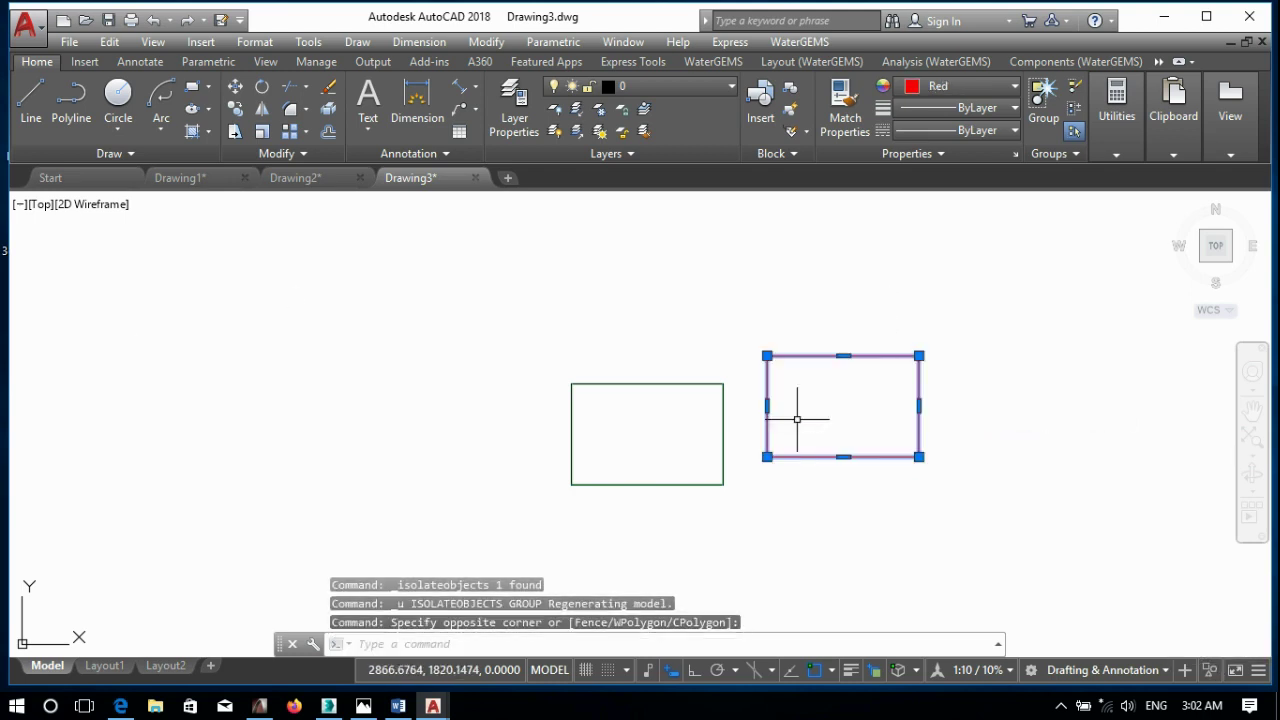
{"action": "left_click", "coordinate": [1212, 670]}
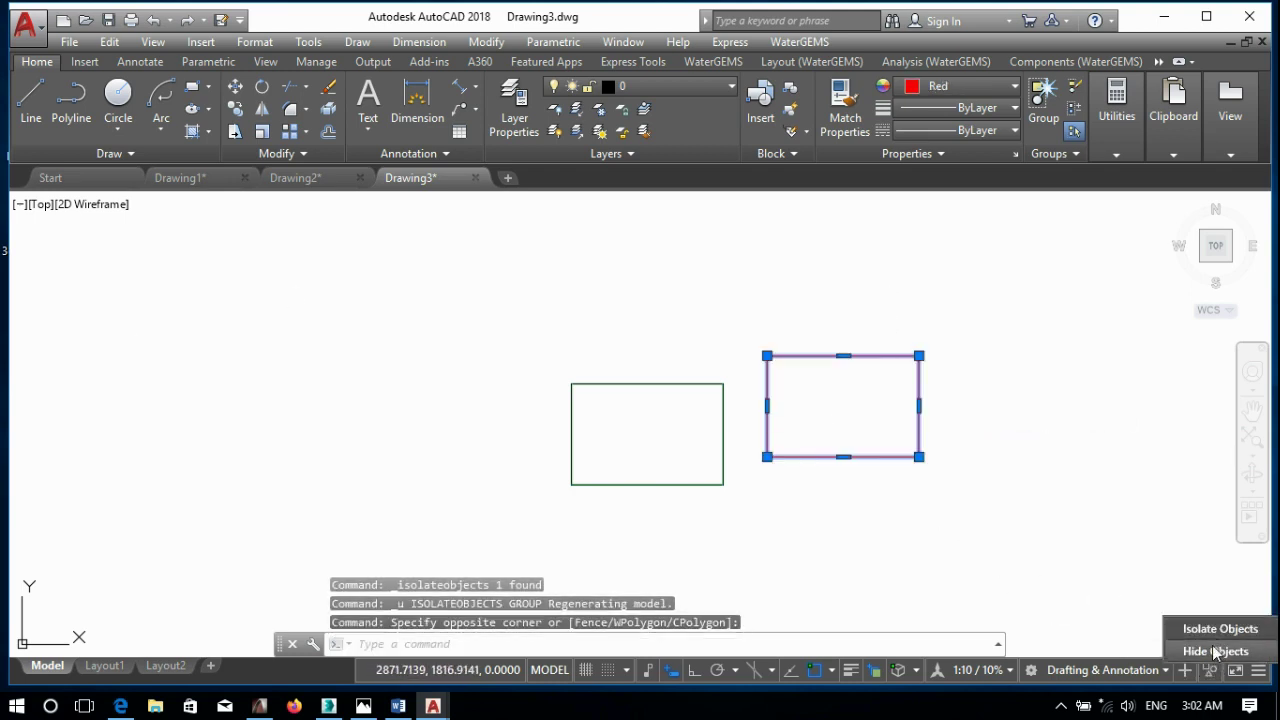
{"action": "left_click", "coordinate": [1213, 651]}
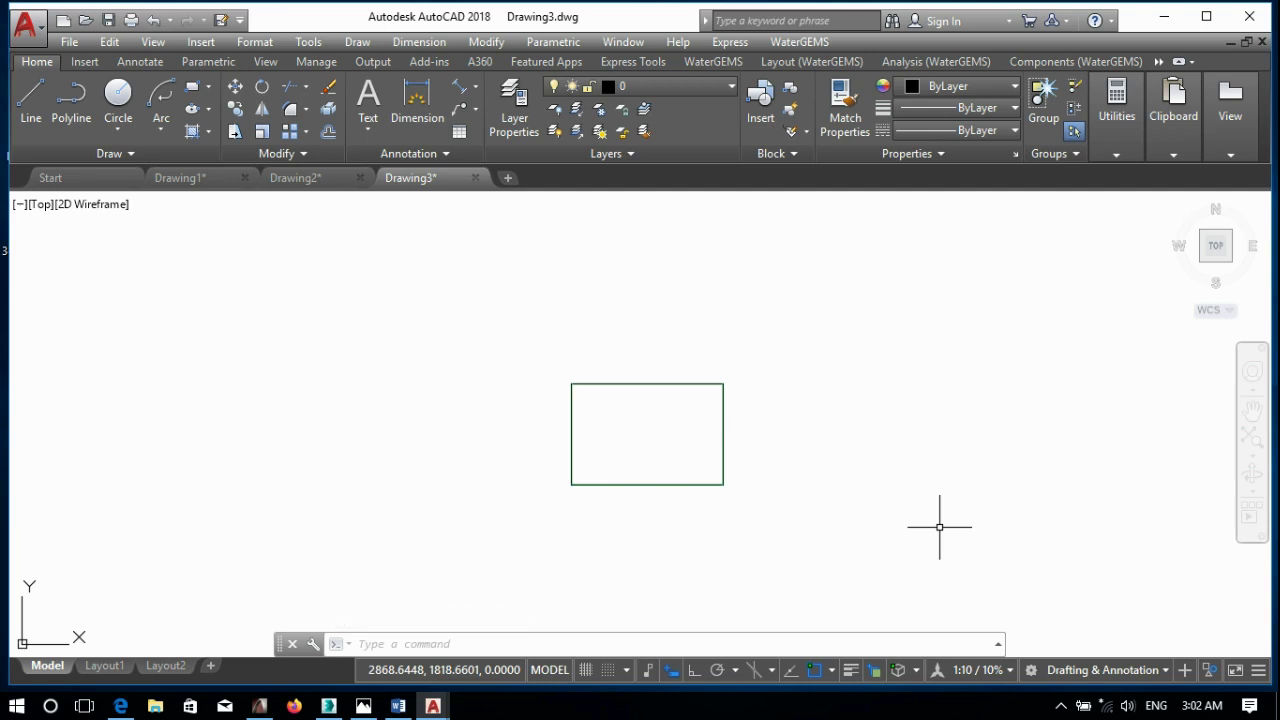
- Undo the hide to bring back the red rectangle, then toggle Clean Screen on and off
{"action": "key", "text": "ctrl+z"}
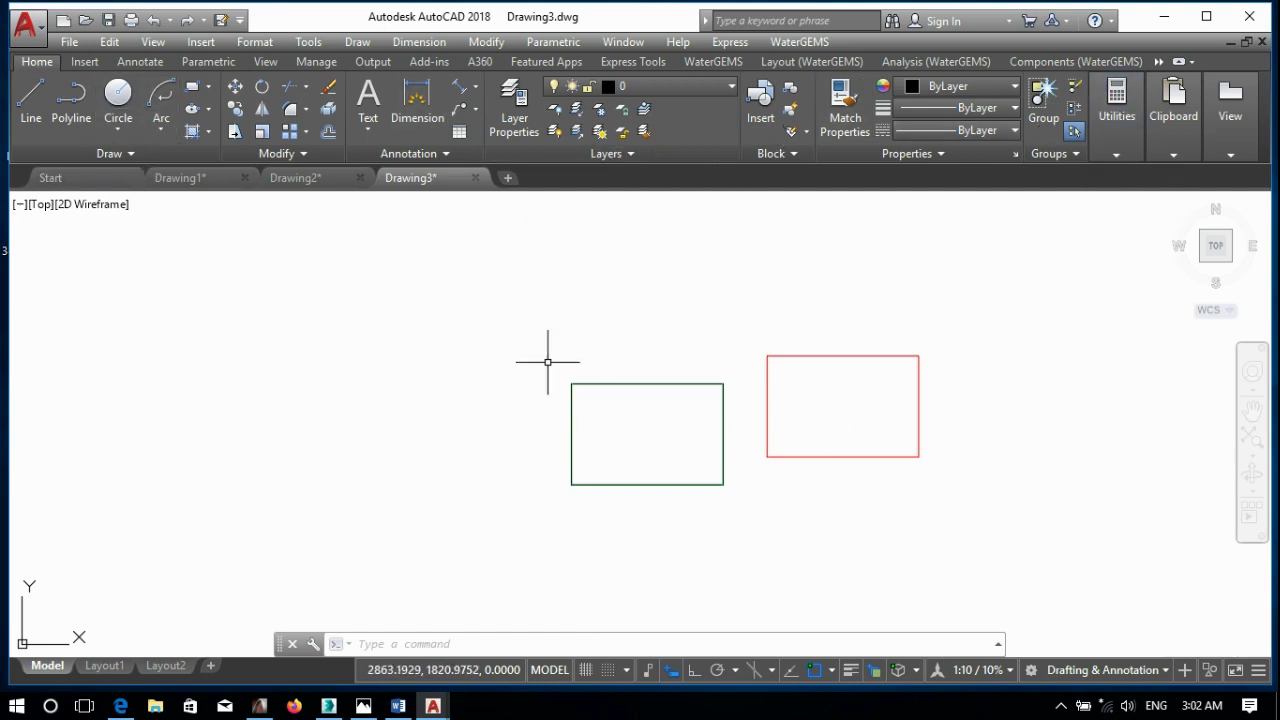
{"action": "left_click", "coordinate": [1241, 676]}
{"action": "mouse_move", "coordinate": [723, 400]}
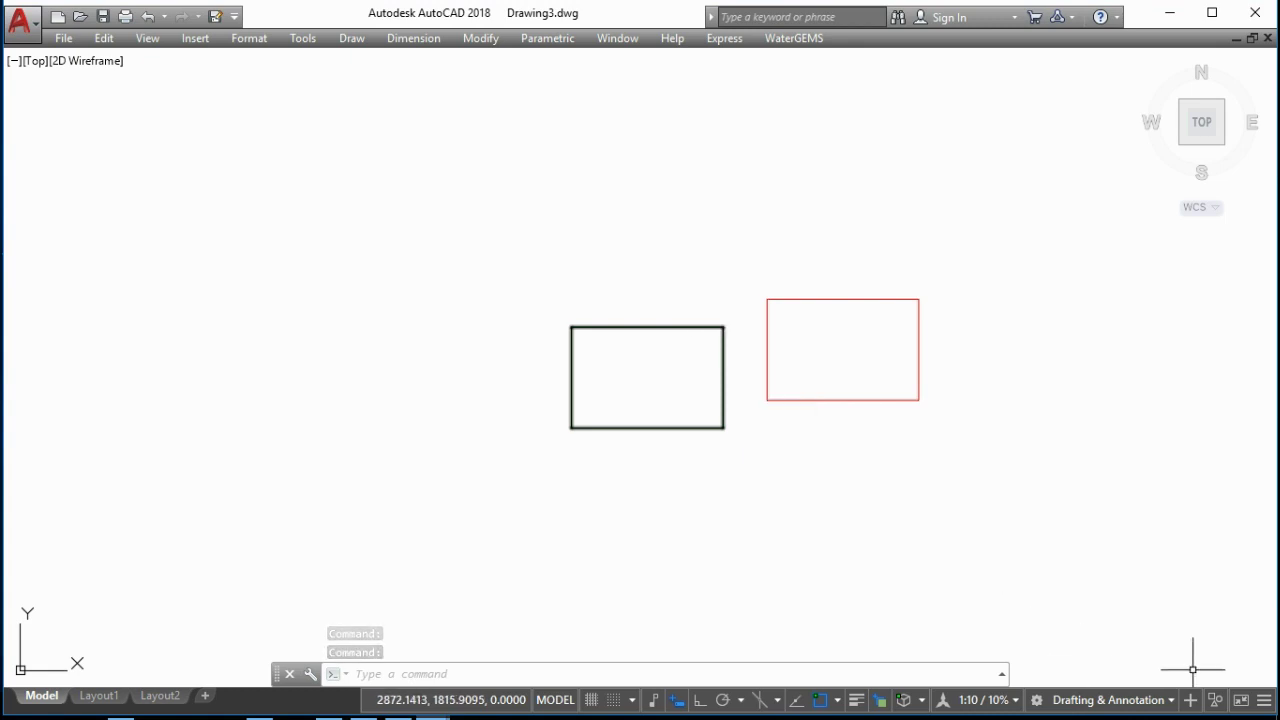
{"action": "left_click", "coordinate": [1262, 699]}
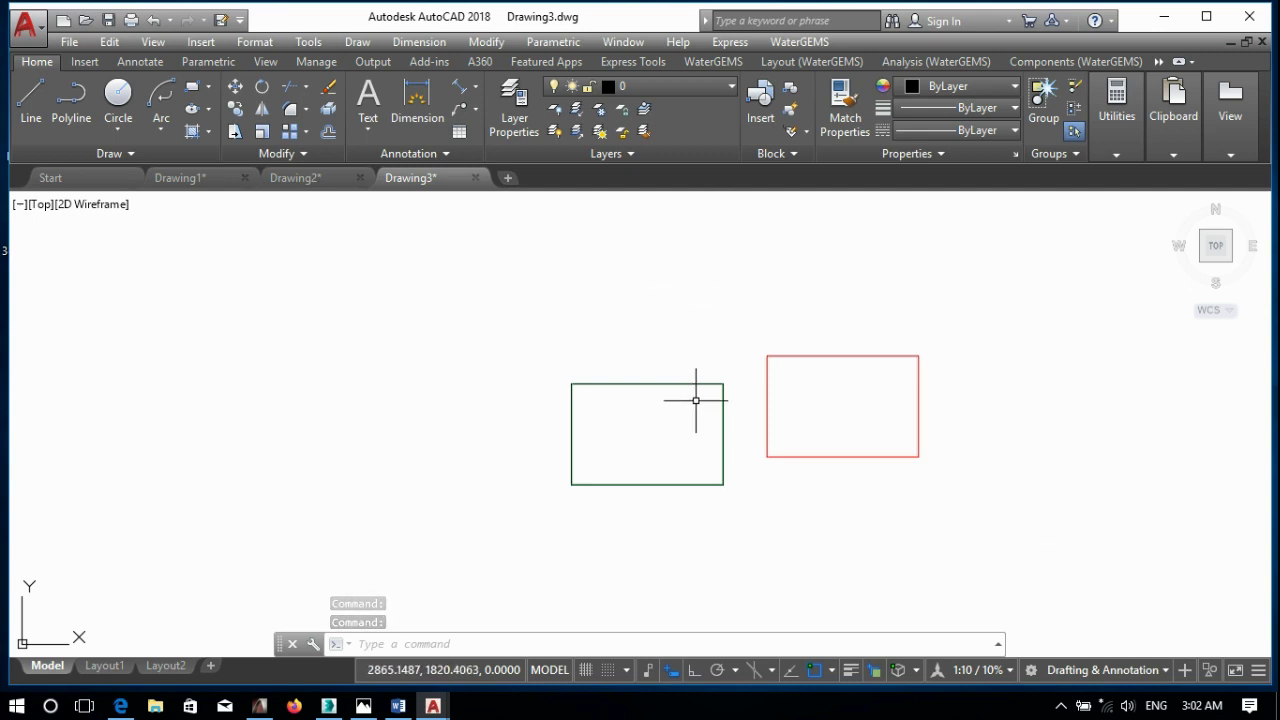
- Crossing-select both rectangles and erase them with Delete
{"action": "left_click", "coordinate": [951, 310]}
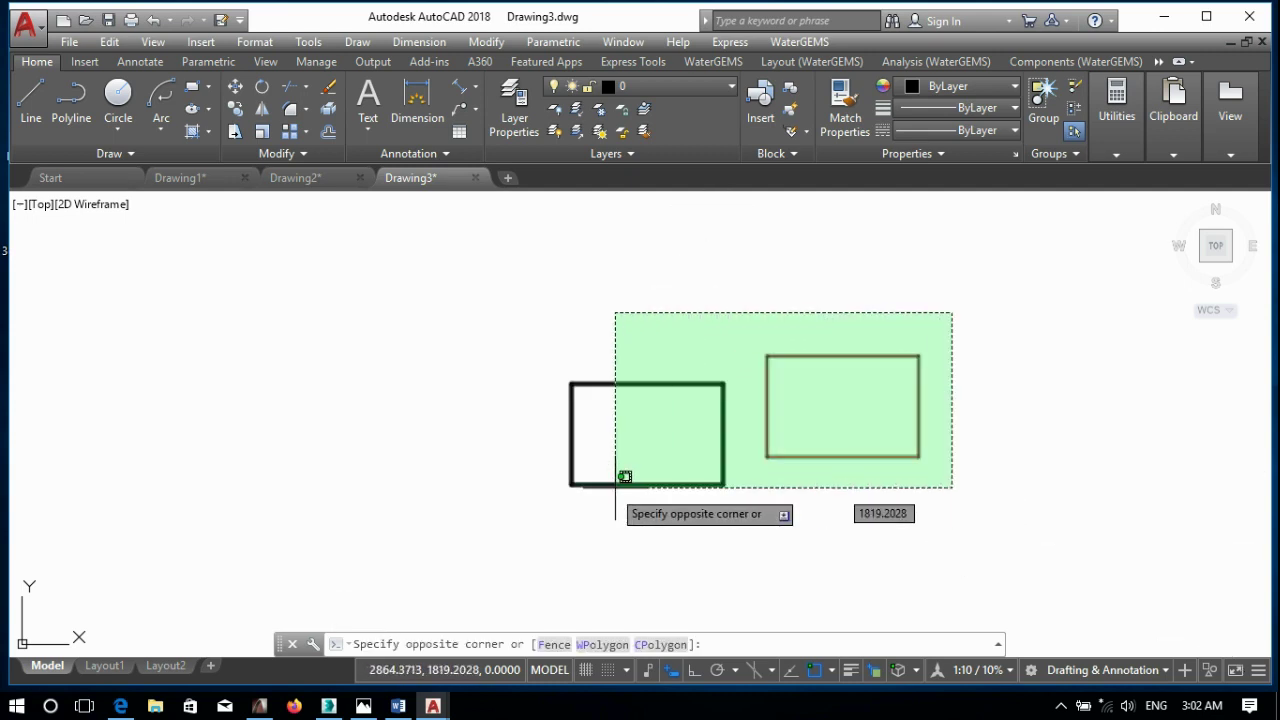
{"action": "left_click", "coordinate": [452, 532]}
{"action": "key", "text": "Delete"}
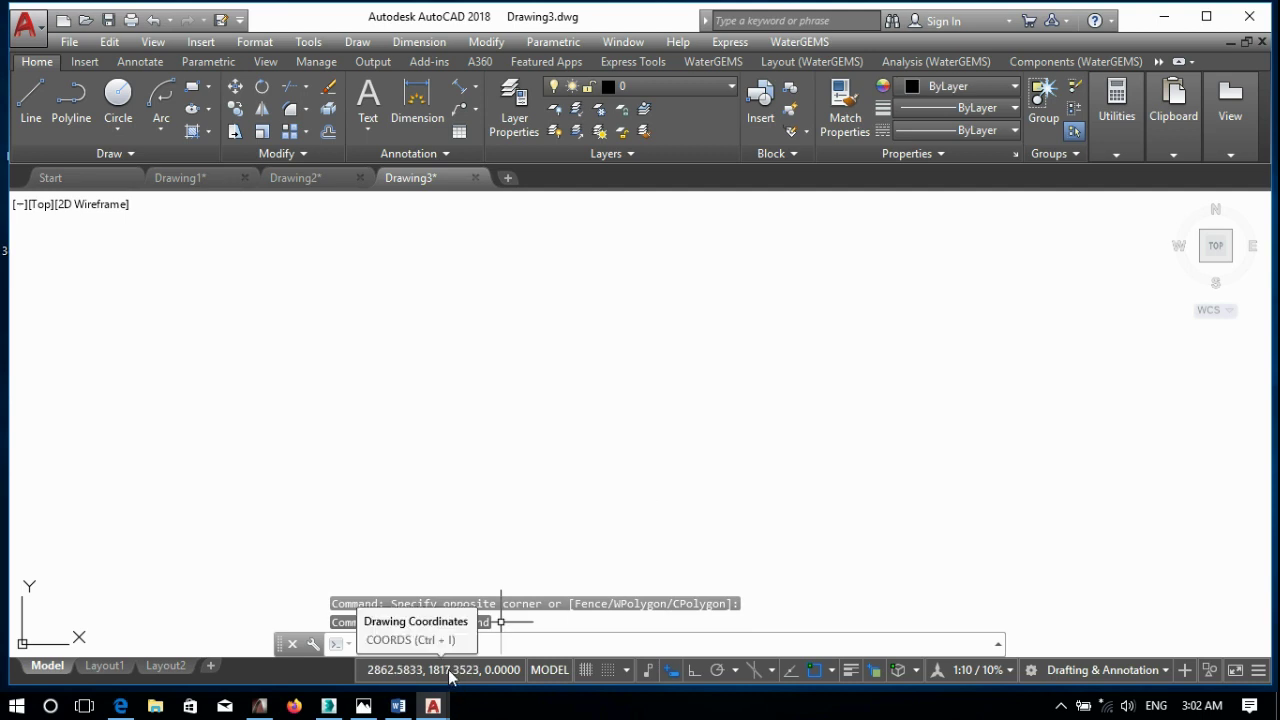
- In status-bar Customization, remove Coordinates and add the Transparency toggle
{"action": "left_click", "coordinate": [1259, 670]}
{"action": "left_click", "coordinate": [1188, 13]}
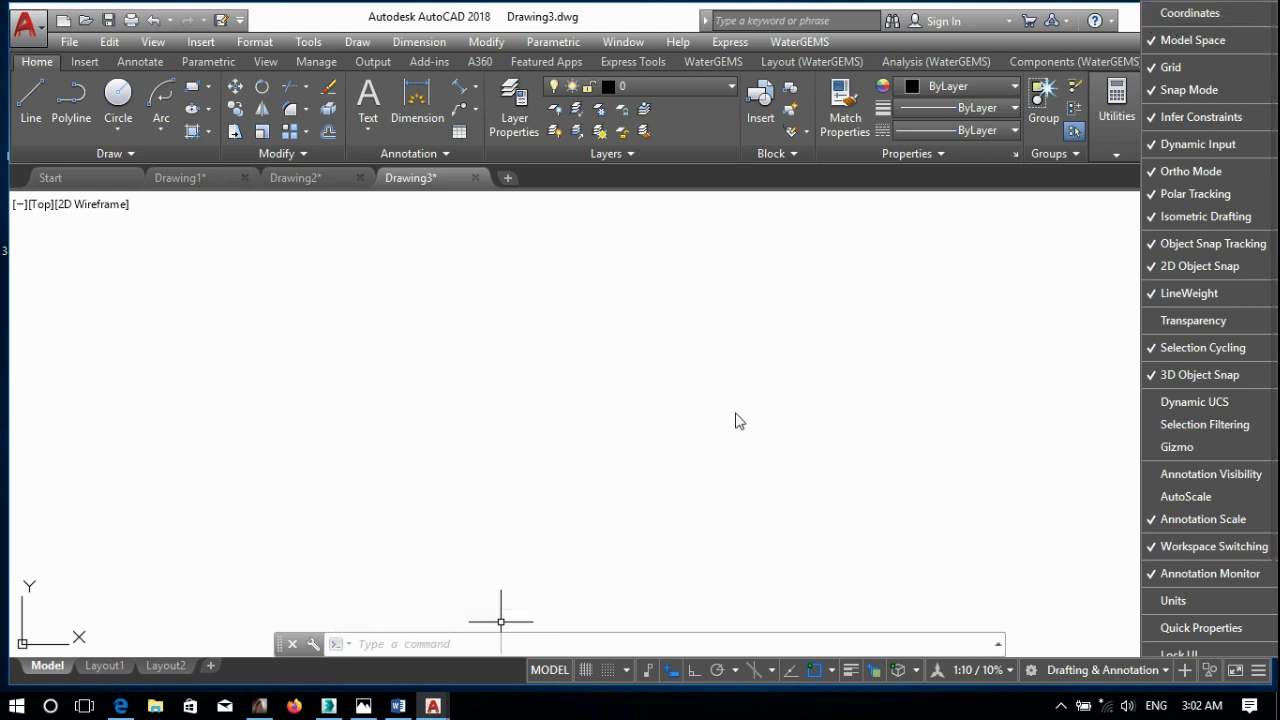
{"action": "left_click", "coordinate": [735, 421]}
{"action": "left_click", "coordinate": [634, 400]}
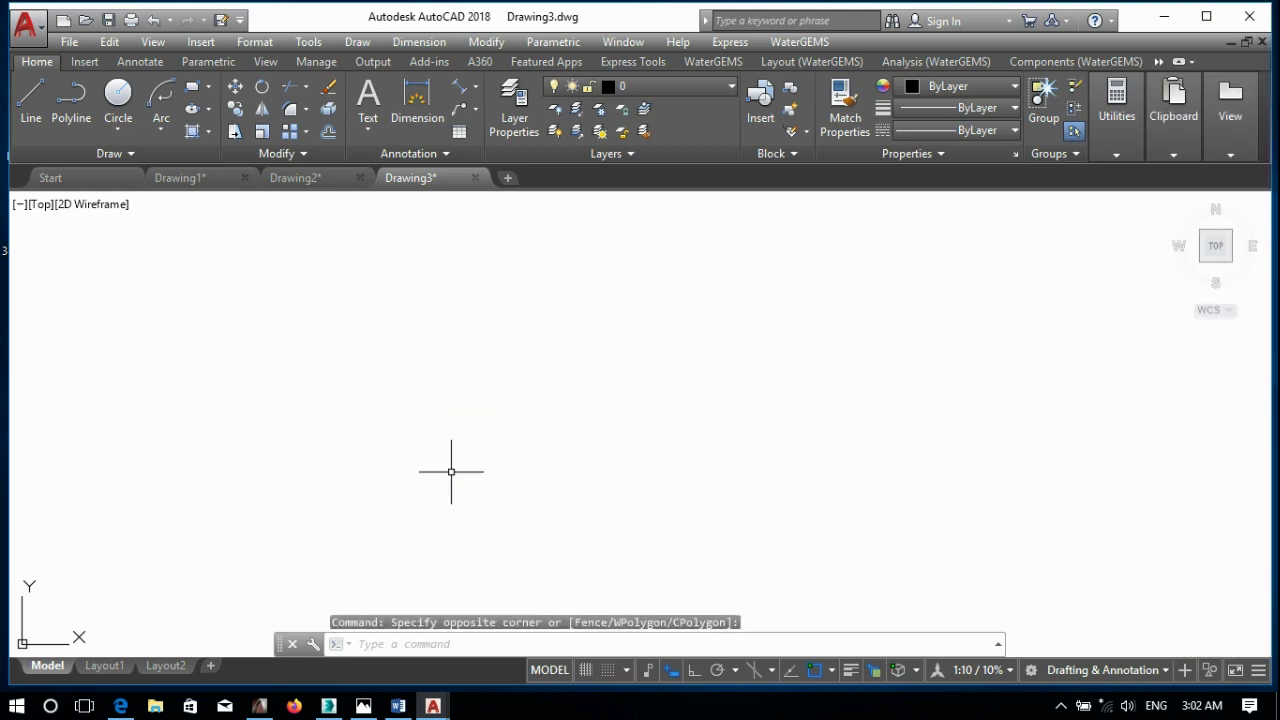
{"action": "left_click", "coordinate": [1259, 670]}
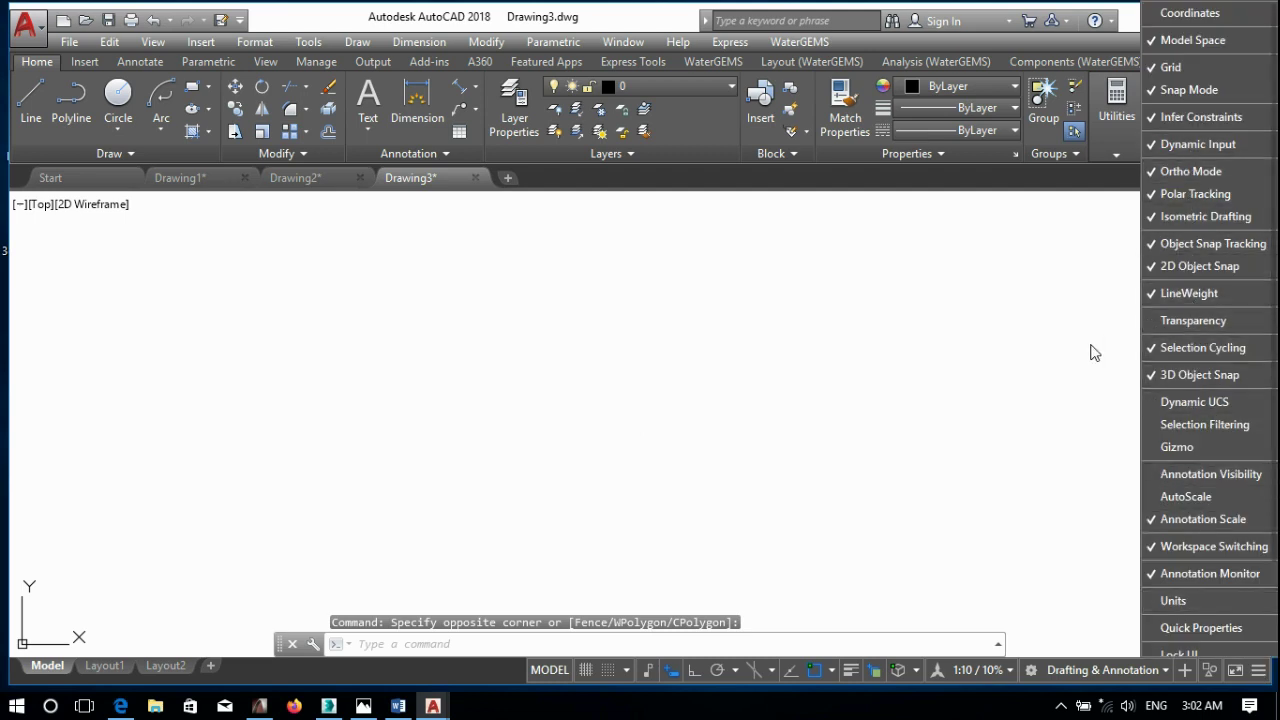
{"action": "left_click", "coordinate": [1150, 321]}
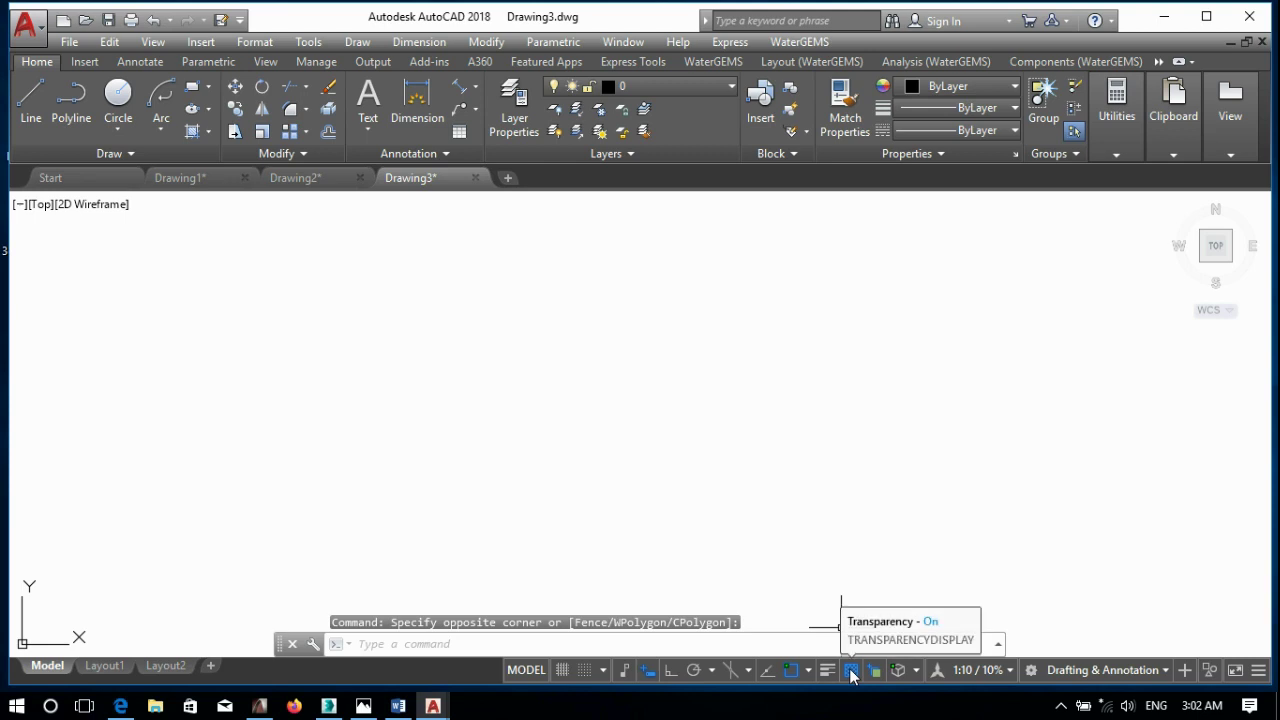
- Draw a circle by picking a centre and radius in the drawing, then select it
{"action": "left_click", "coordinate": [118, 95]}
{"action": "left_click", "coordinate": [411, 268]}
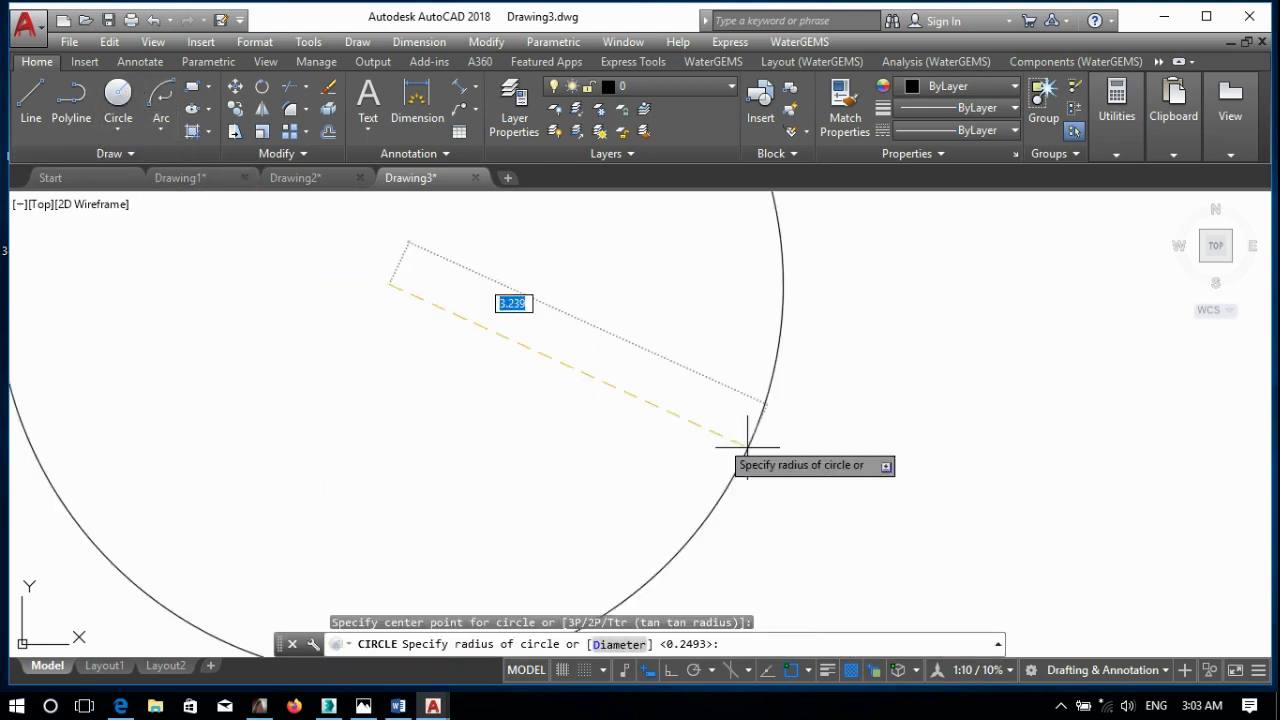
{"action": "left_click", "coordinate": [820, 465]}
{"action": "left_click", "coordinate": [894, 383]}
{"action": "left_click", "coordinate": [713, 487]}
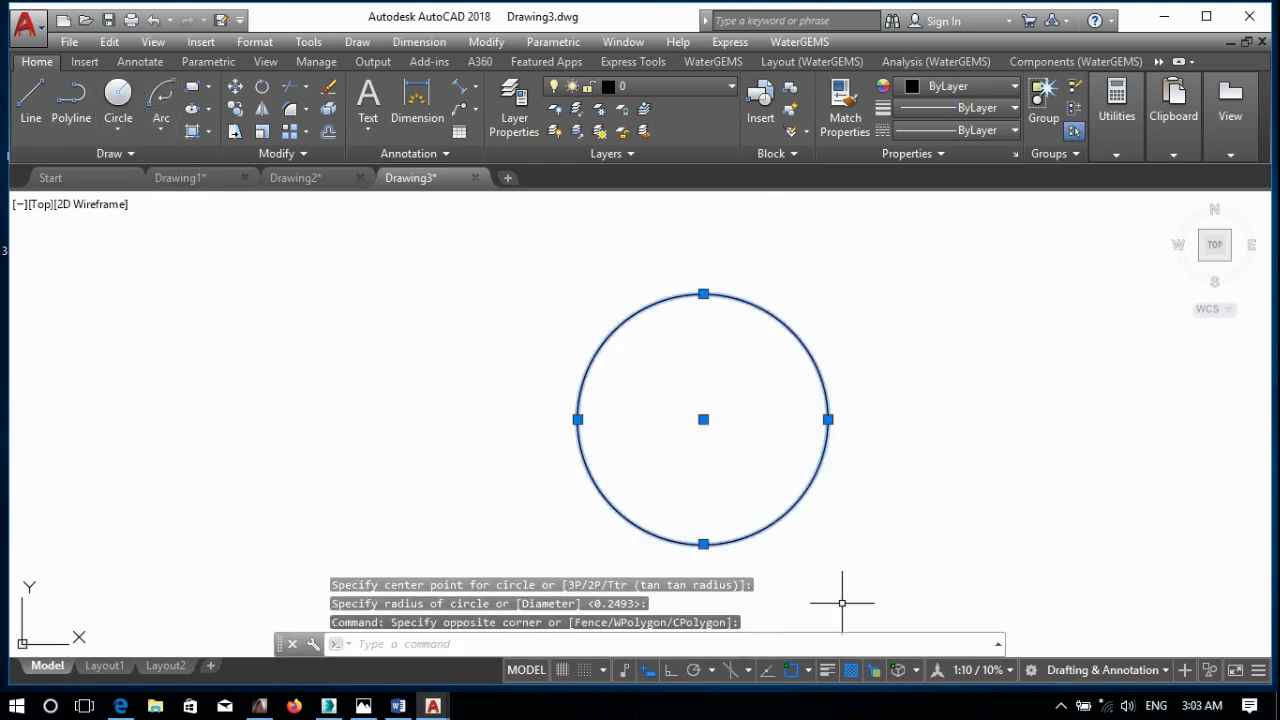
- Turn on Show Lineweight, deselect the circle, then crossing-select it again
{"action": "left_click", "coordinate": [851, 670]}
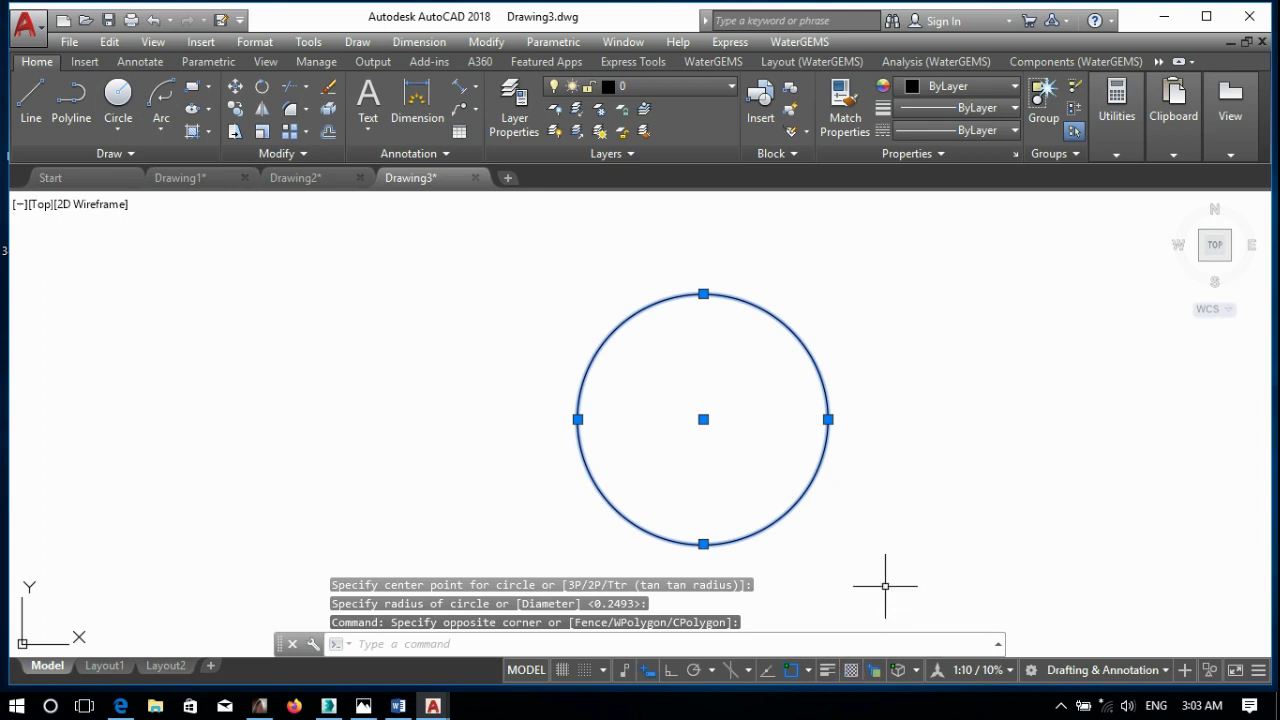
{"action": "key", "text": "Escape"}
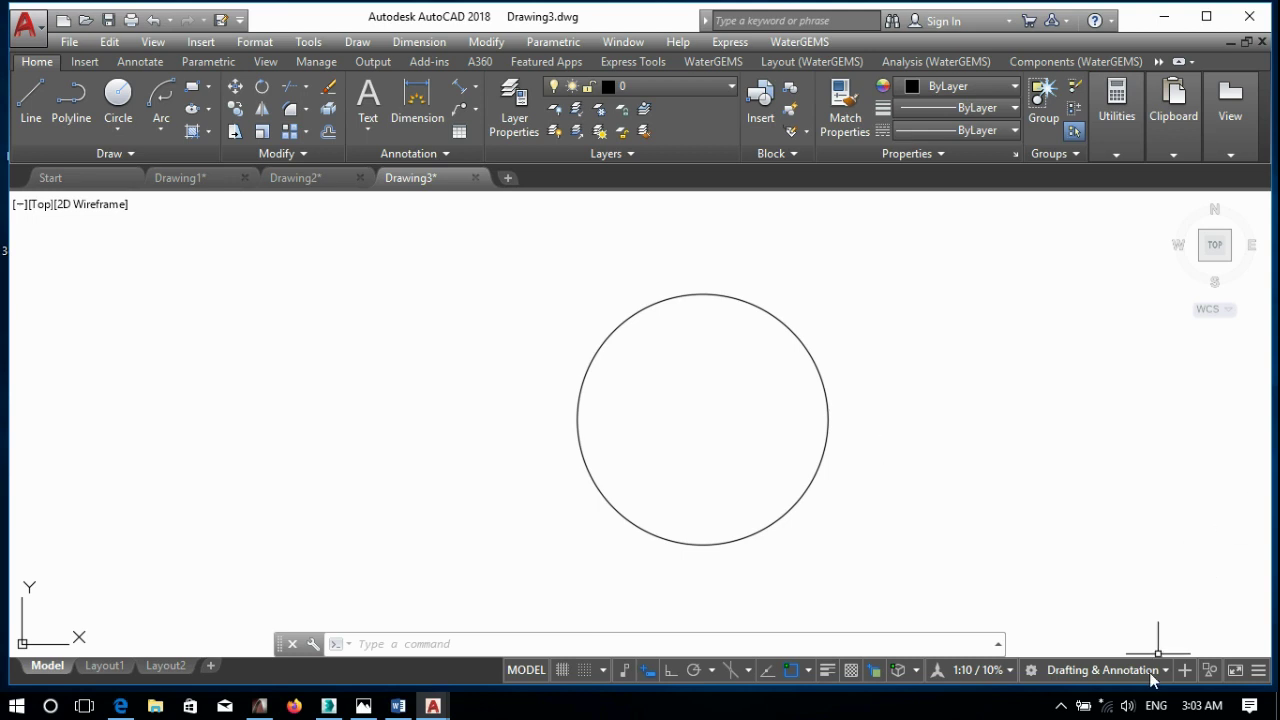
{"action": "left_click", "coordinate": [884, 408]}
{"action": "left_click", "coordinate": [806, 470]}
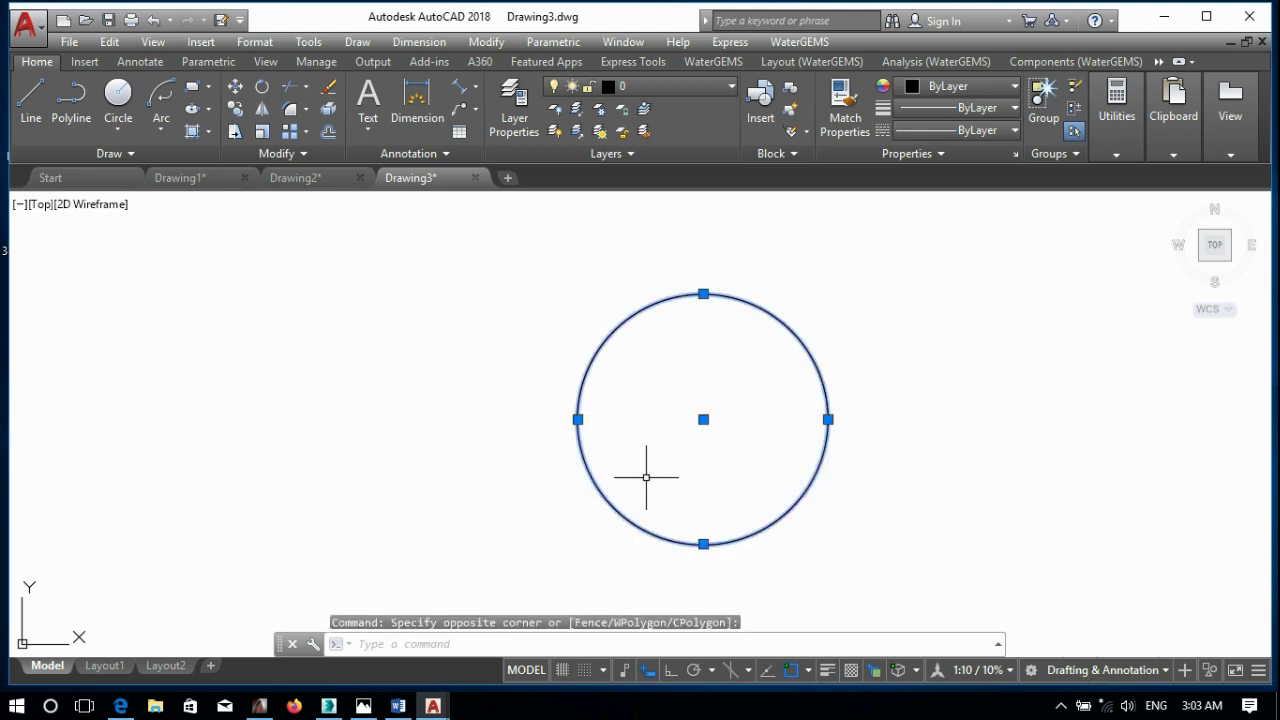
- Erase the circle, then open the Options dialog from the context menu and close it
{"action": "key", "text": "Delete"}
{"action": "right_click", "coordinate": [761, 412]}
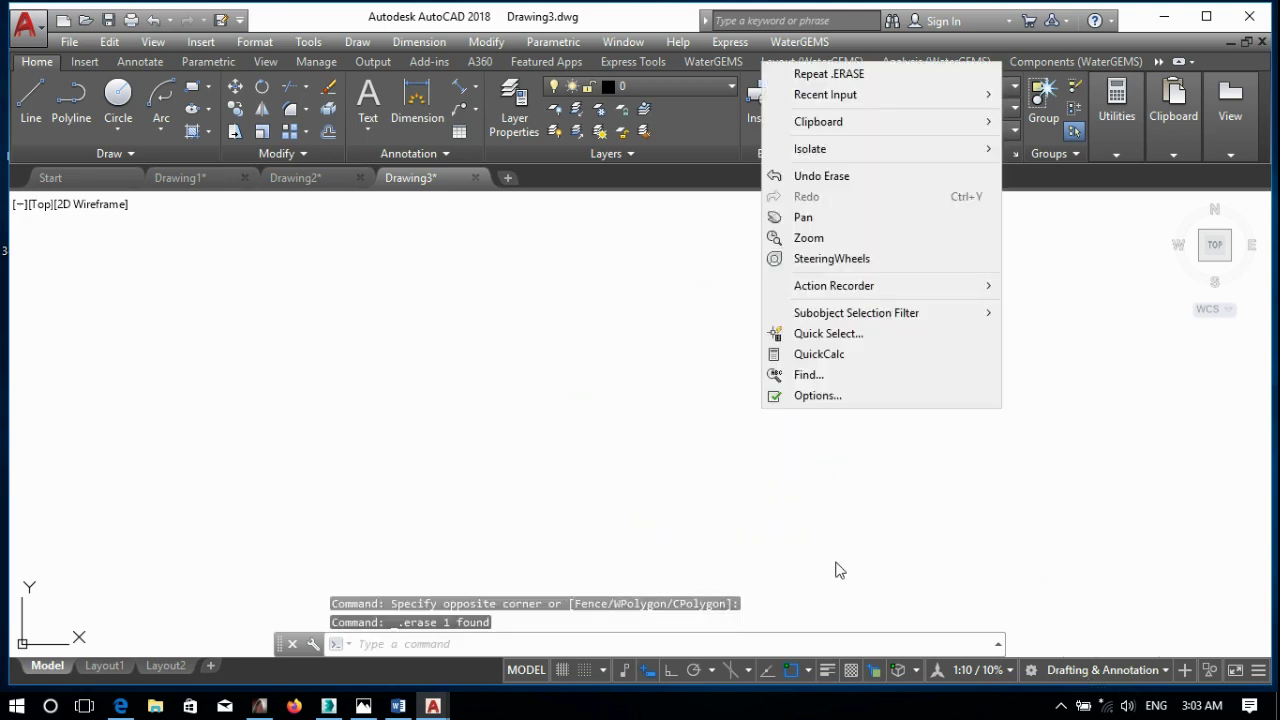
{"action": "left_click", "coordinate": [818, 395]}
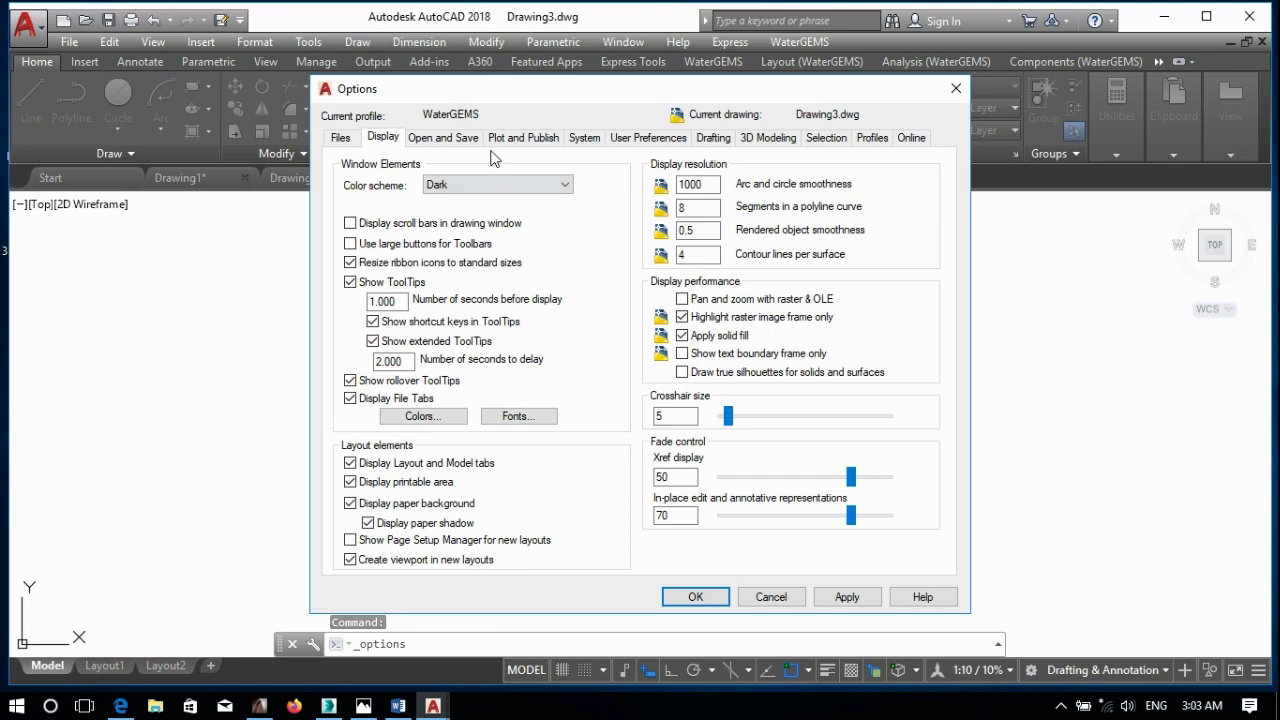
{"action": "left_click", "coordinate": [957, 91]}
- Stop the screen recording, then subscribe to the channel and open its notification settings
{"action": "left_click", "coordinate": [1061, 706]}
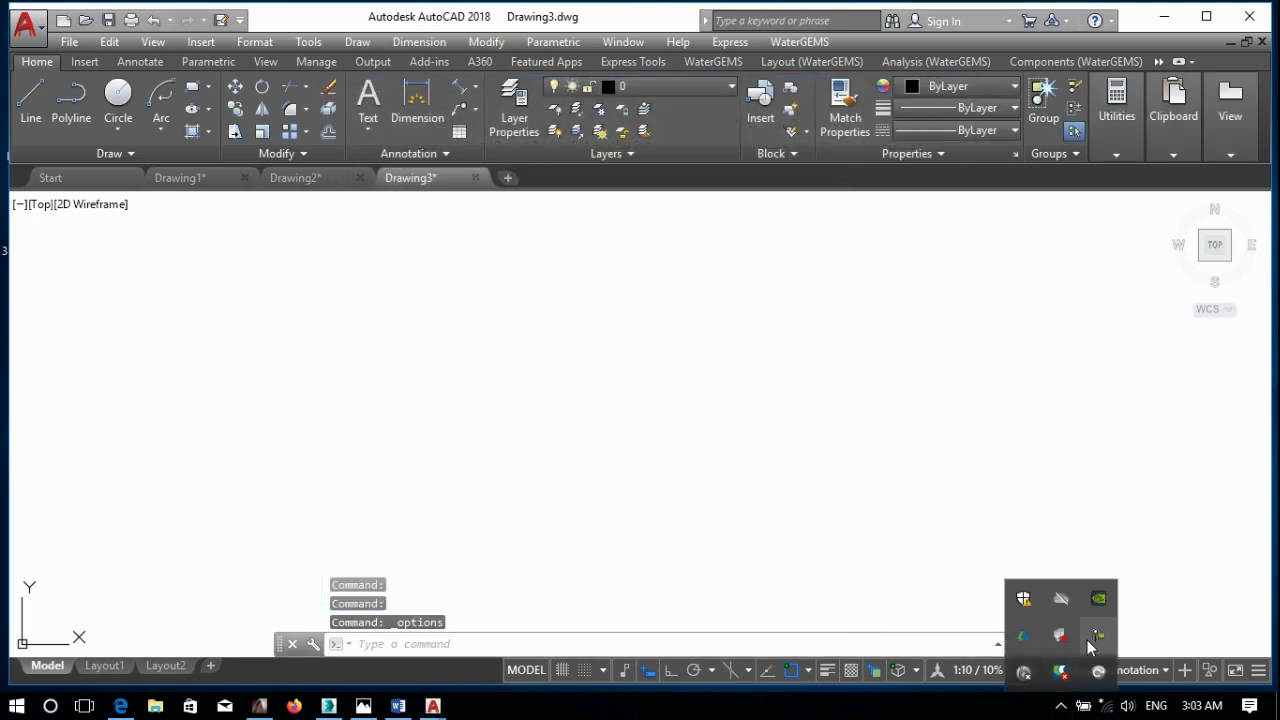
{"action": "left_click", "coordinate": [1097, 636]}
{"action": "left_click", "coordinate": [1222, 595]}
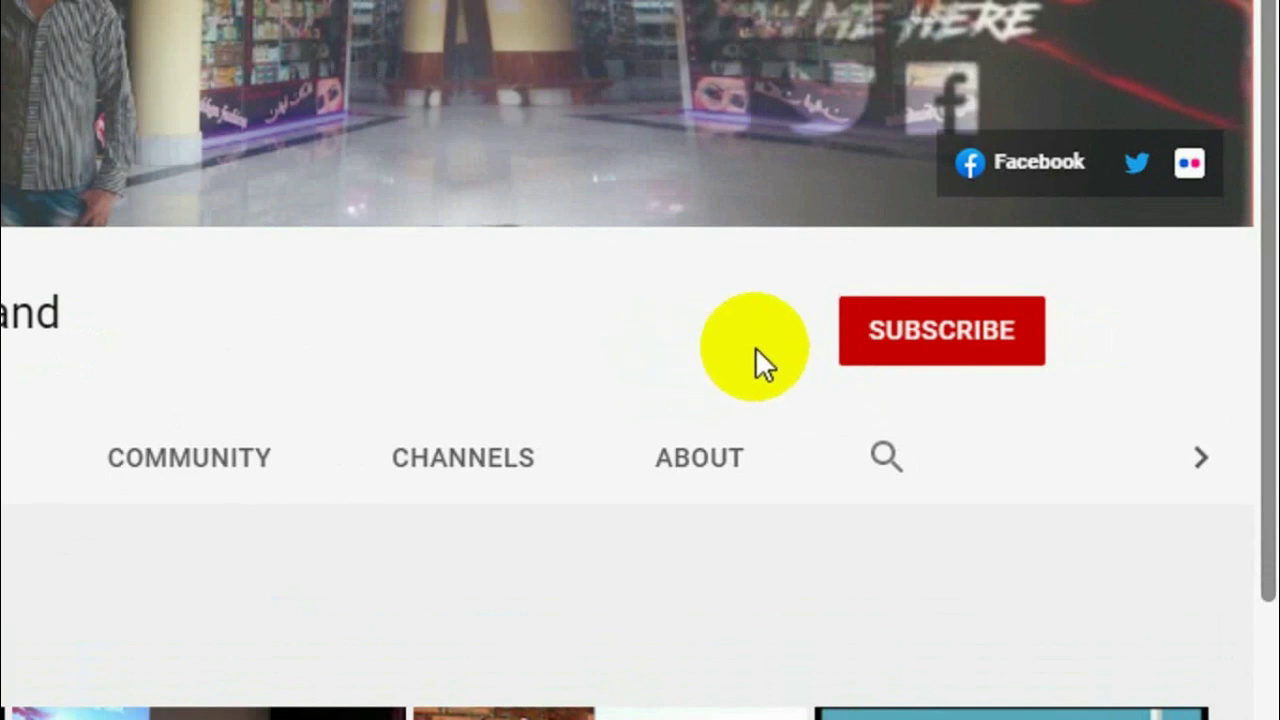
{"action": "left_click", "coordinate": [887, 344]}
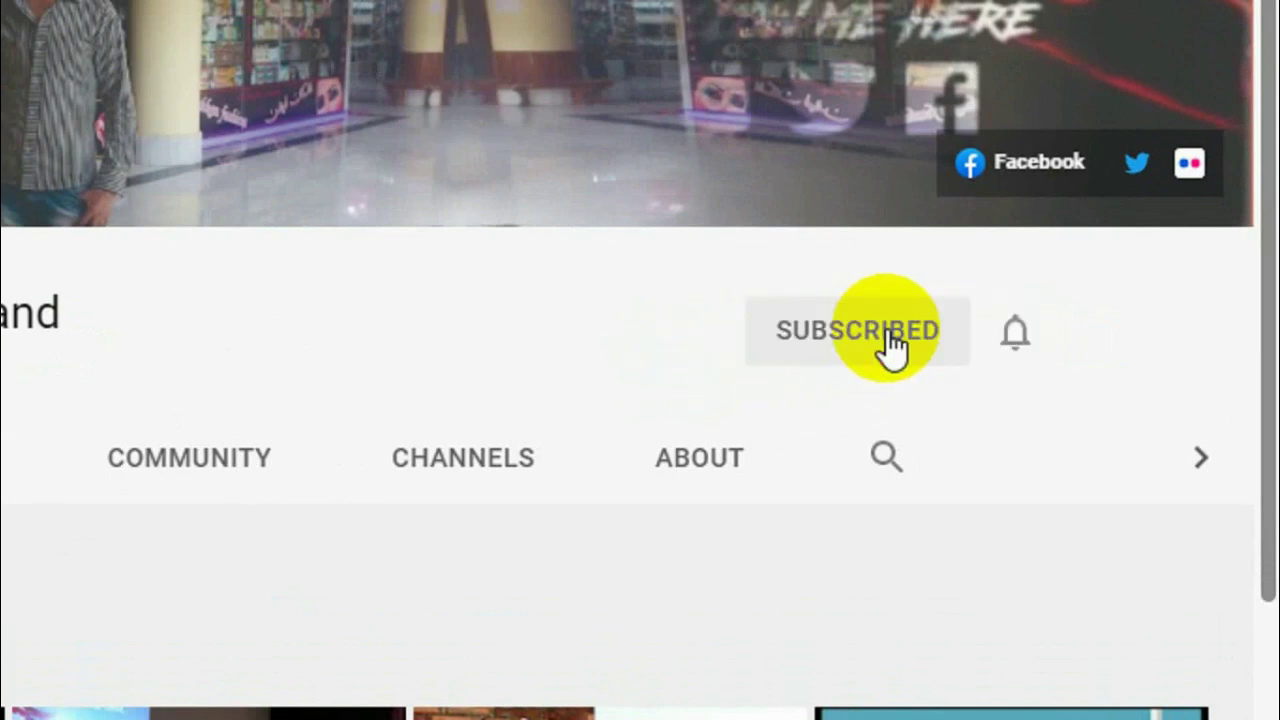
{"action": "left_click", "coordinate": [1003, 338]}
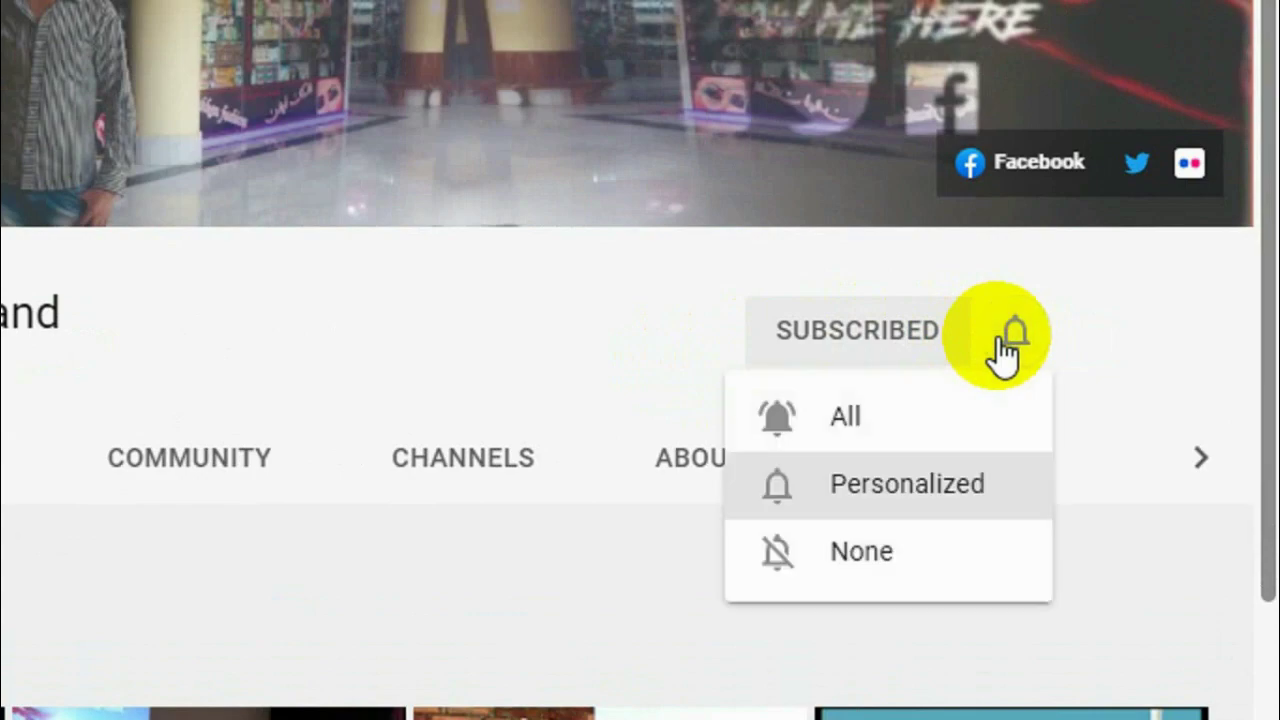